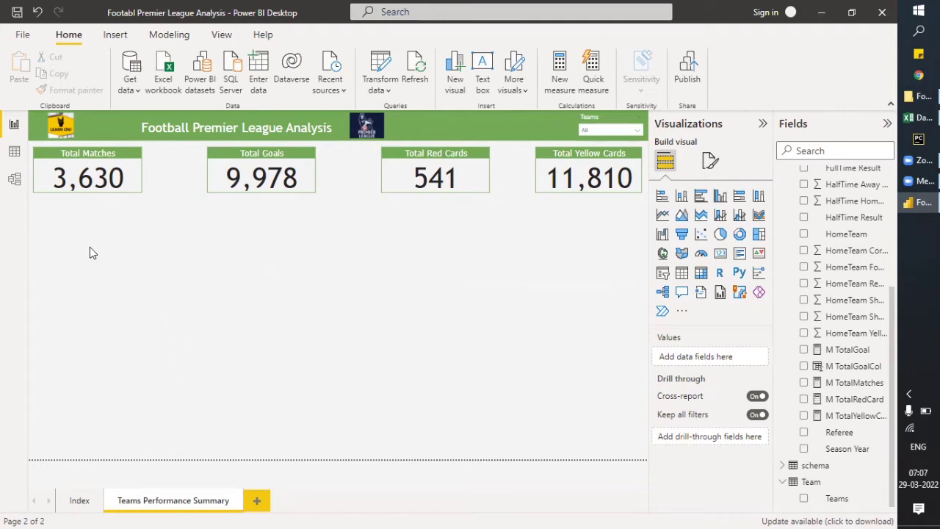
Insert a table visual below the Total Matches card, aligned to the page's left edge and stretched down to its lower edge
{"action": "left_click", "coordinate": [681, 273]}
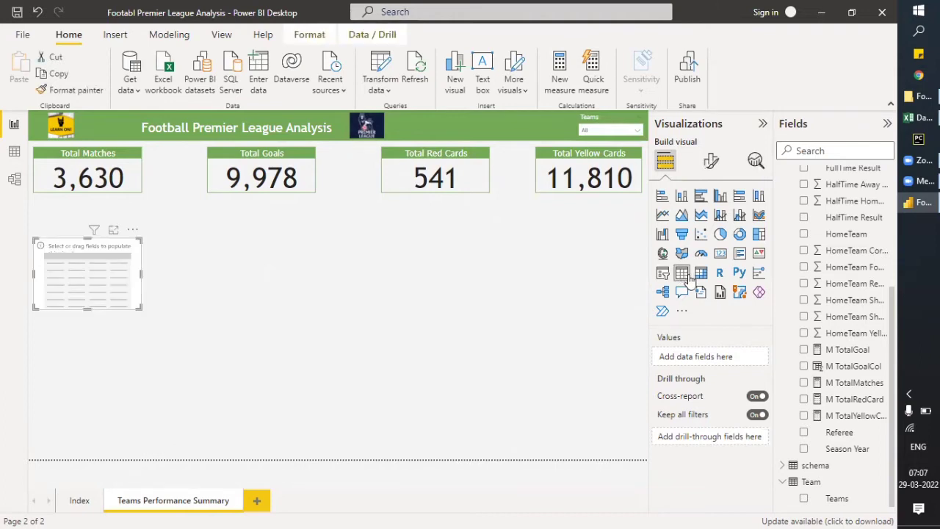
{"action": "left_click_drag", "start_coordinate": [141, 309], "coordinate": [206, 459]}
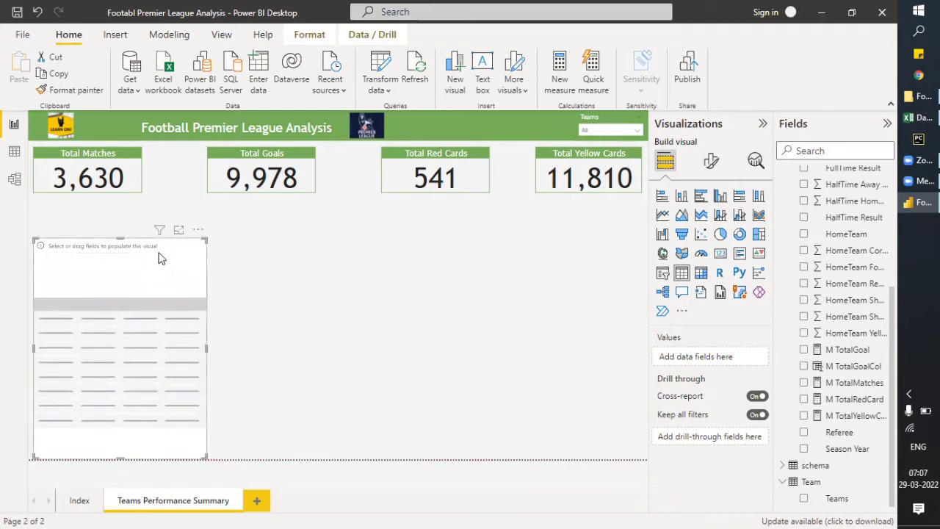
{"action": "left_click_drag", "start_coordinate": [154, 253], "coordinate": [167, 216]}
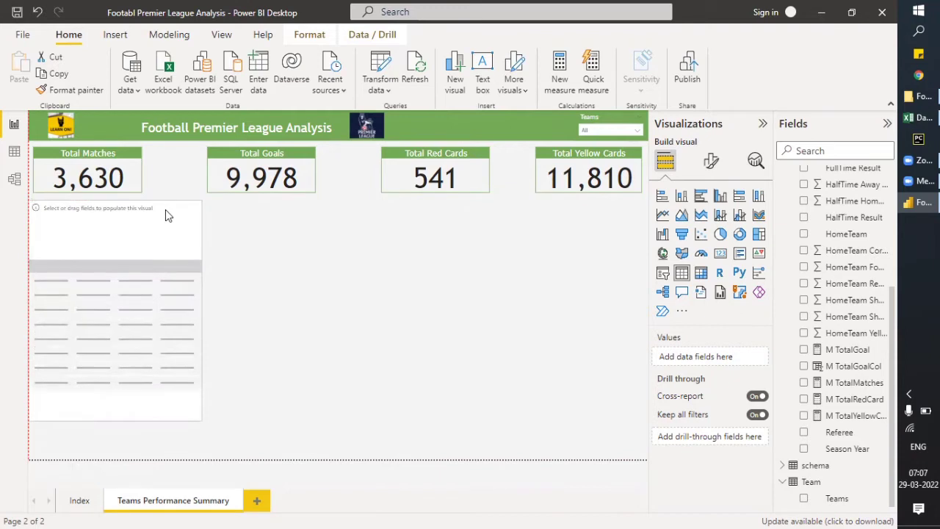
{"action": "left_click_drag", "start_coordinate": [115, 418], "coordinate": [120, 457]}
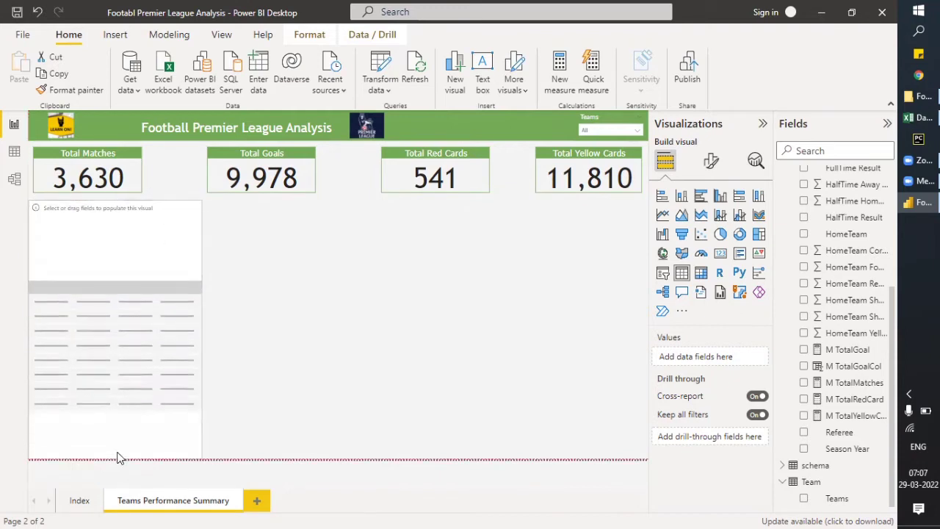
Fill the table with Teams, M TotalMatches and M TotalGoal in that order, and narrow the visual slightly
{"action": "left_click", "coordinate": [804, 499]}
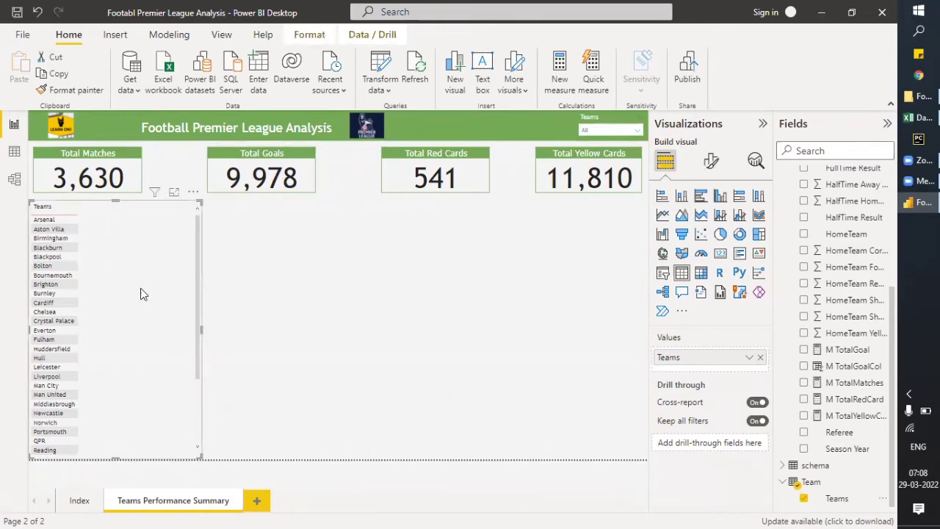
{"action": "left_click_drag", "start_coordinate": [775, 381], "coordinate": [741, 387]}
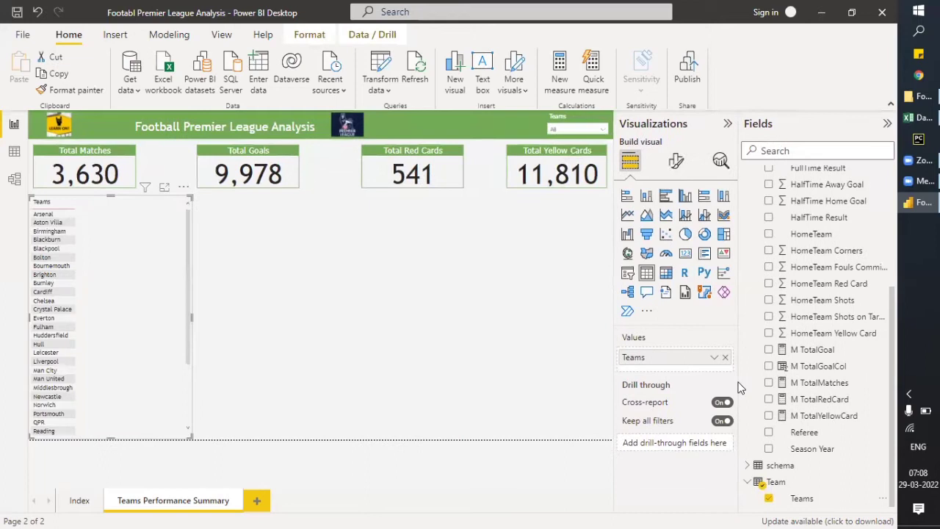
{"action": "left_click", "coordinate": [769, 351]}
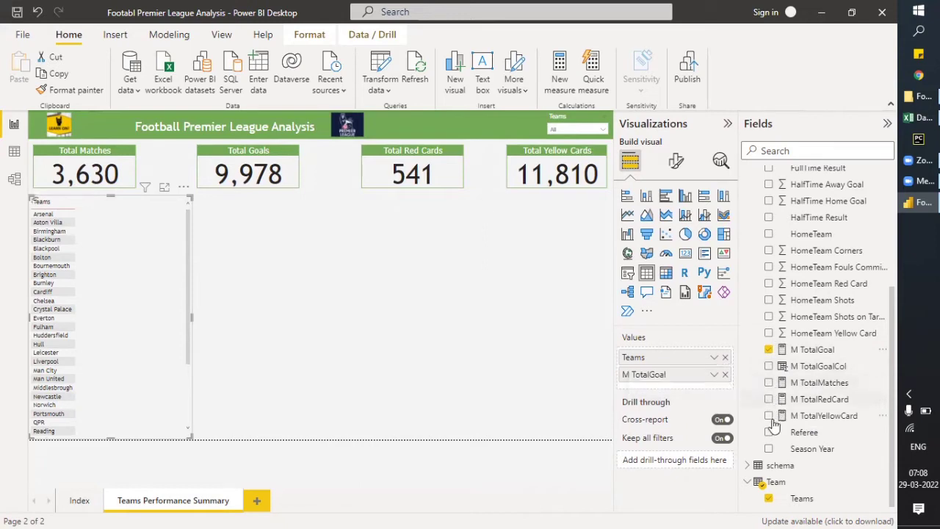
{"action": "left_click", "coordinate": [769, 384]}
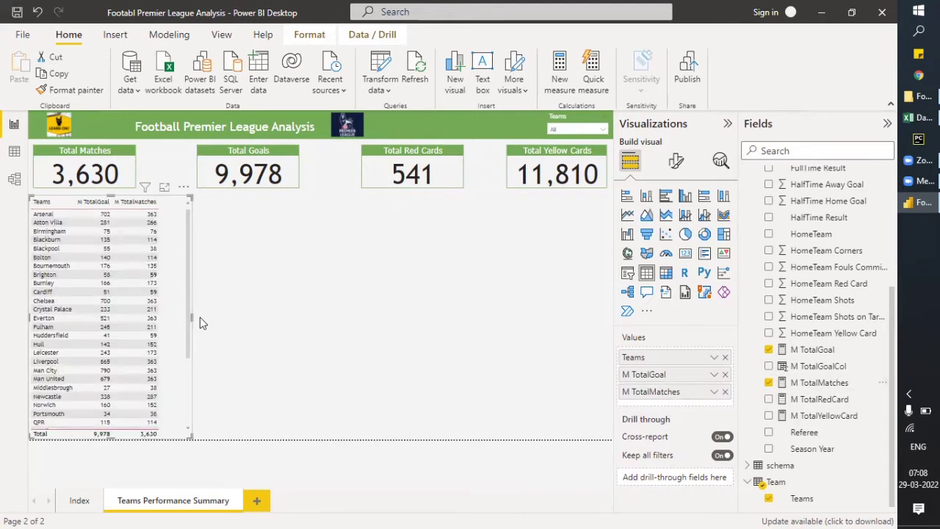
{"action": "left_click_drag", "start_coordinate": [186, 316], "coordinate": [178, 320]}
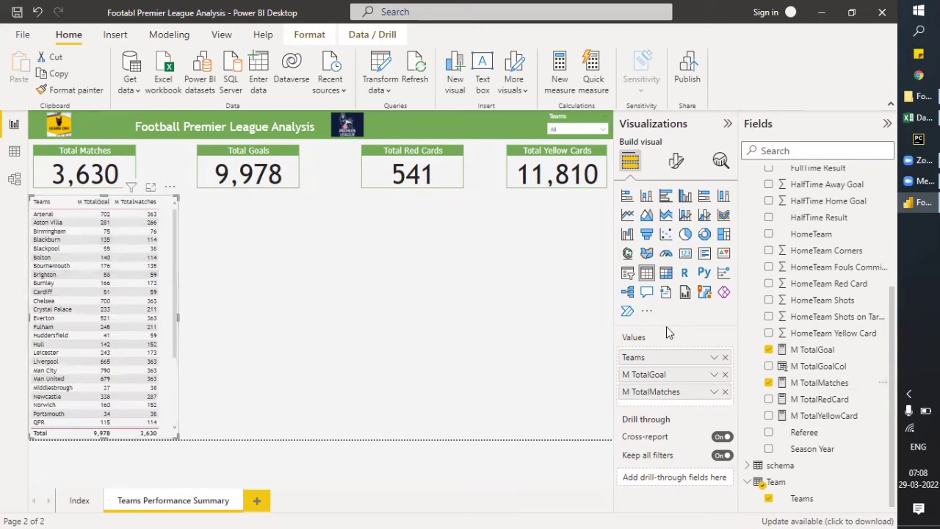
{"action": "left_click_drag", "start_coordinate": [658, 395], "coordinate": [655, 372]}
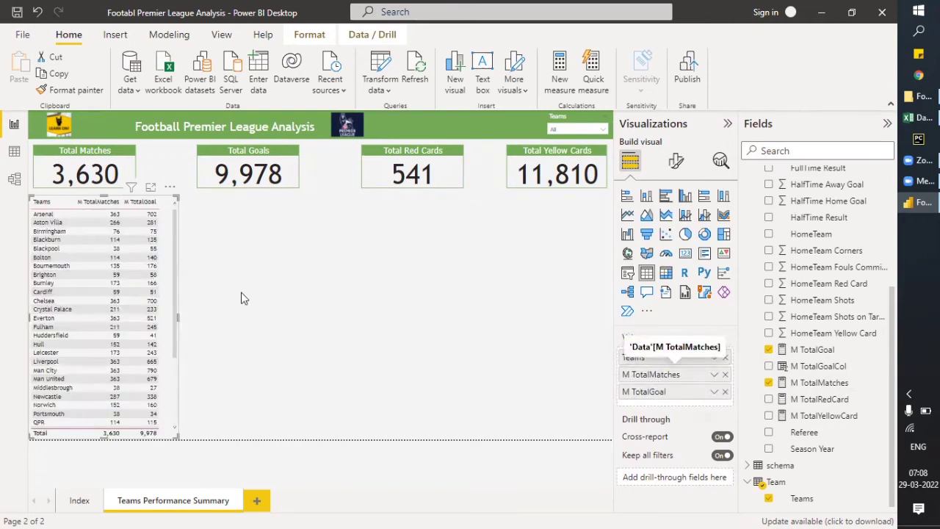
Rename the table's M TotalMatches column as Total Matches
{"action": "double_click", "coordinate": [636, 374]}
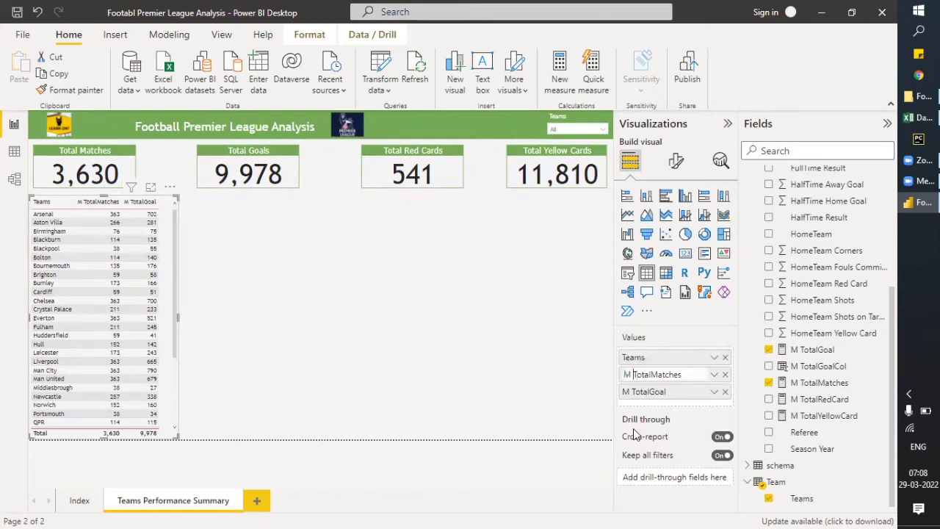
{"action": "key", "text": "Home"}
{"action": "key", "text": "Delete"}
{"action": "key", "text": "Delete"}
{"action": "key", "text": "Return"}
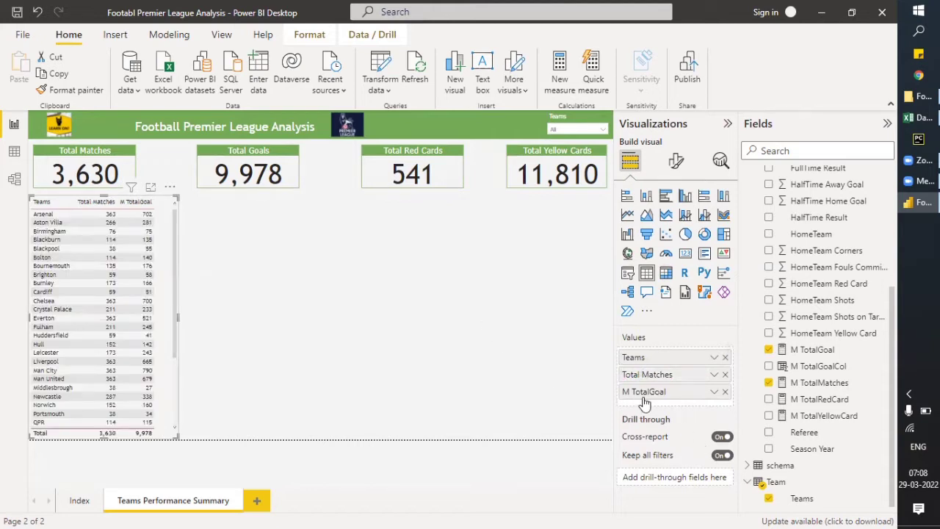
Rename the table's M TotalGoal column as Total Goal
{"action": "double_click", "coordinate": [631, 393]}
{"action": "left_click", "coordinate": [632, 392]}
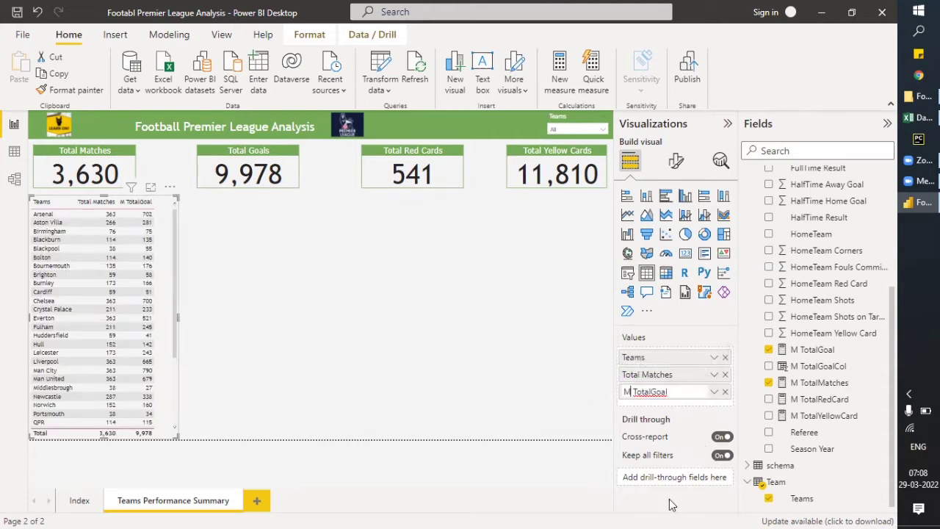
{"action": "key", "text": "BackSpace"}
{"action": "key", "text": "Delete"}
{"action": "key", "text": "Right"}
{"action": "key", "text": "Right"}
{"action": "key", "text": "Right"}
{"action": "key", "text": "Right"}
{"action": "key", "text": "Right"}
{"action": "key", "text": "Return"}
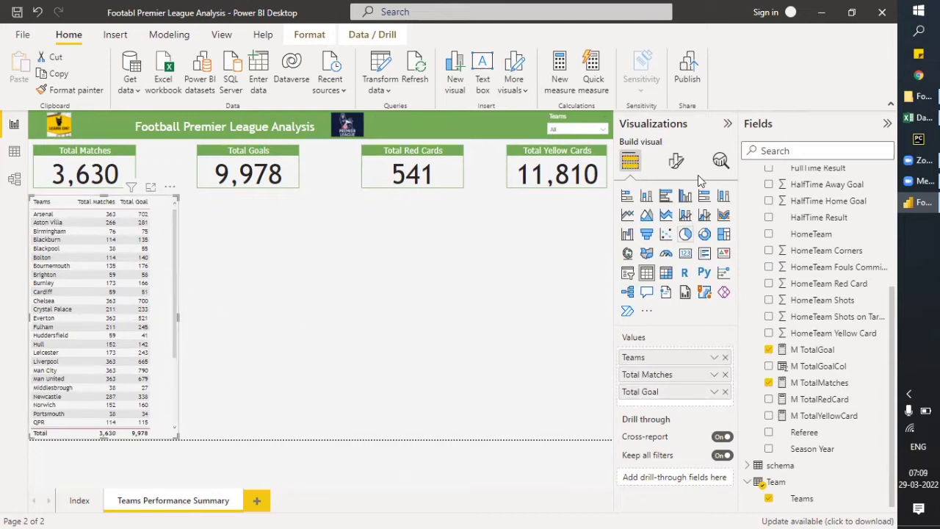
Give the table's column headers a green background and white text
{"action": "left_click", "coordinate": [675, 161]}
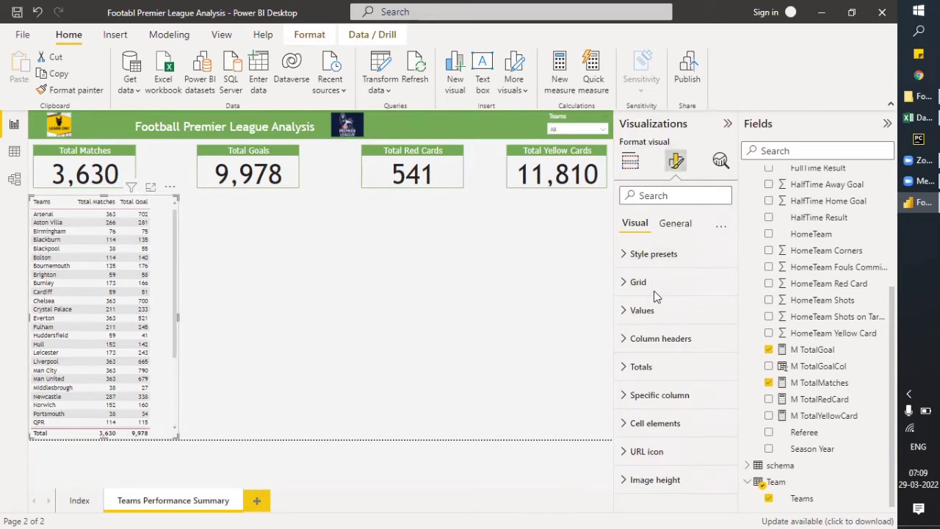
{"action": "left_click", "coordinate": [624, 342]}
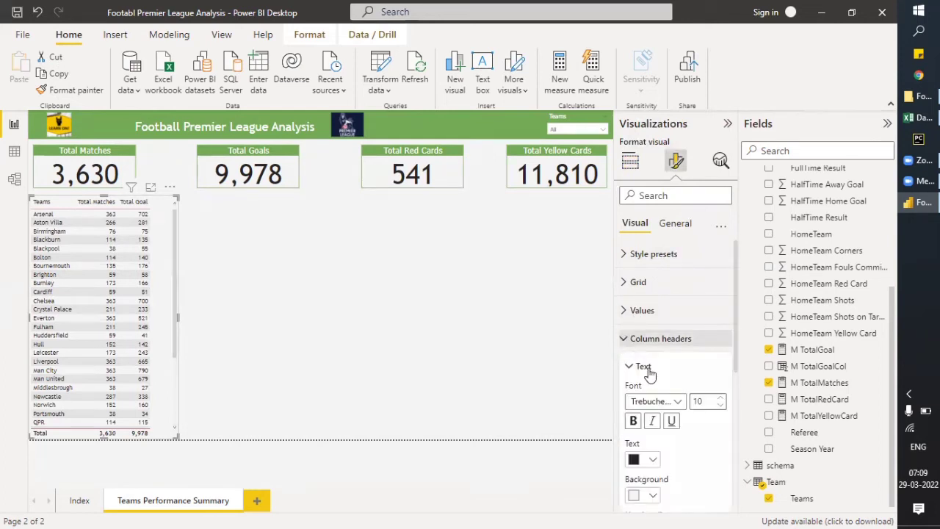
{"action": "scroll", "coordinate": [646, 356], "scroll_direction": "down", "scroll_amount": 5}
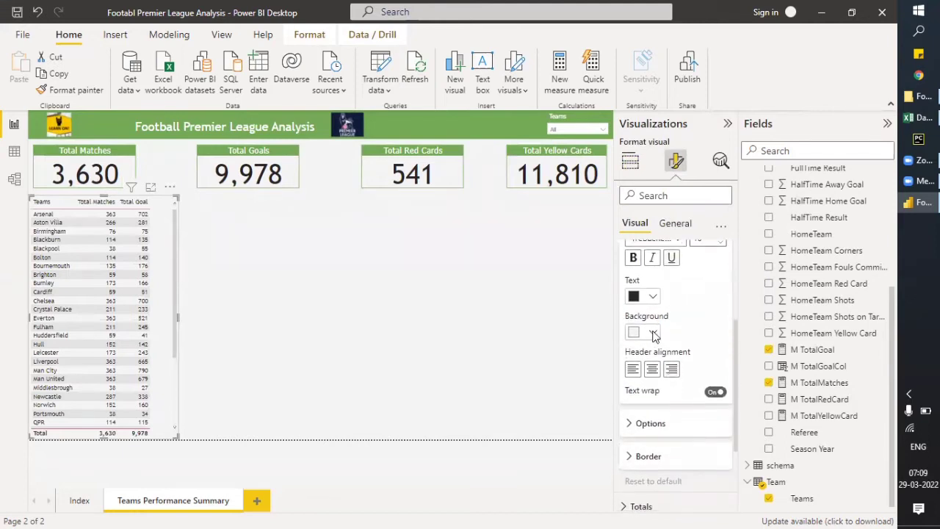
{"action": "left_click", "coordinate": [654, 334]}
{"action": "left_click", "coordinate": [642, 273]}
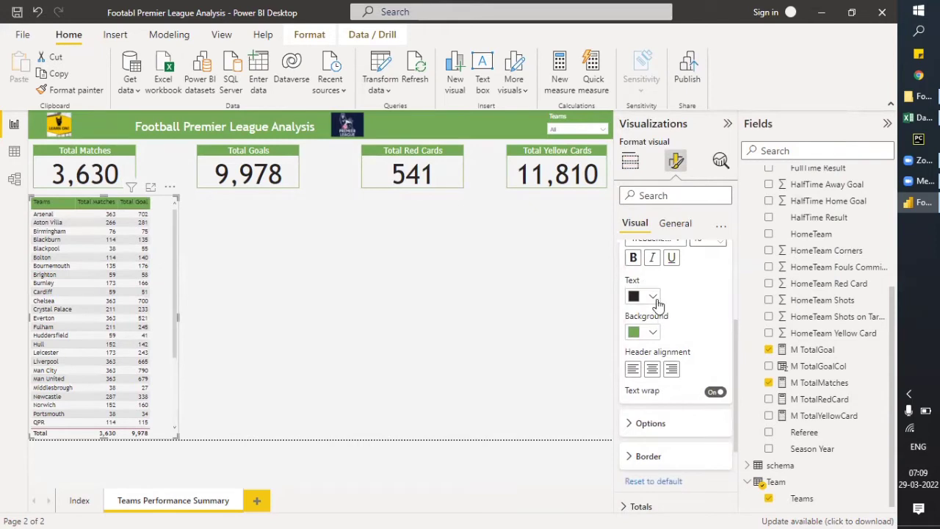
{"action": "left_click", "coordinate": [654, 297]}
{"action": "left_click", "coordinate": [636, 78]}
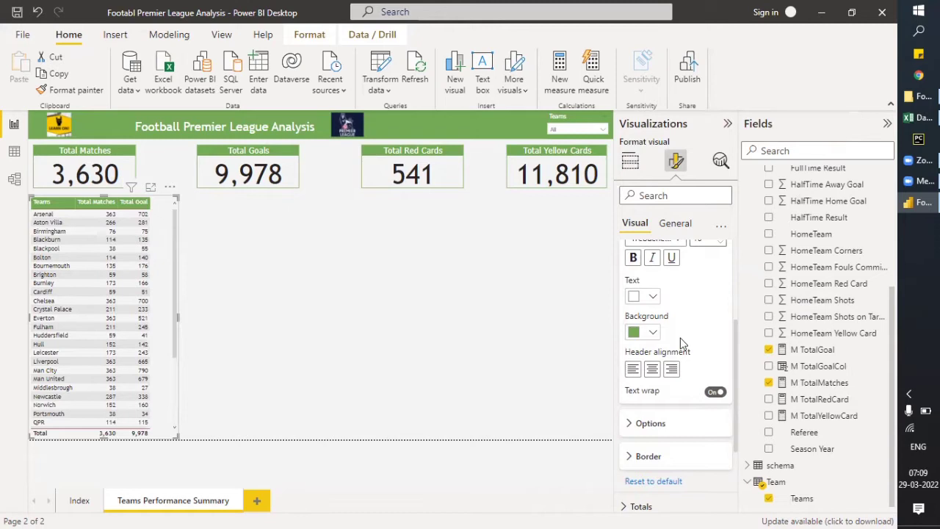
Set the font of the table's column headers to Tahoma
{"action": "scroll", "coordinate": [681, 338], "scroll_direction": "up", "scroll_amount": 2}
{"action": "scroll", "coordinate": [679, 316], "scroll_direction": "down", "scroll_amount": 1}
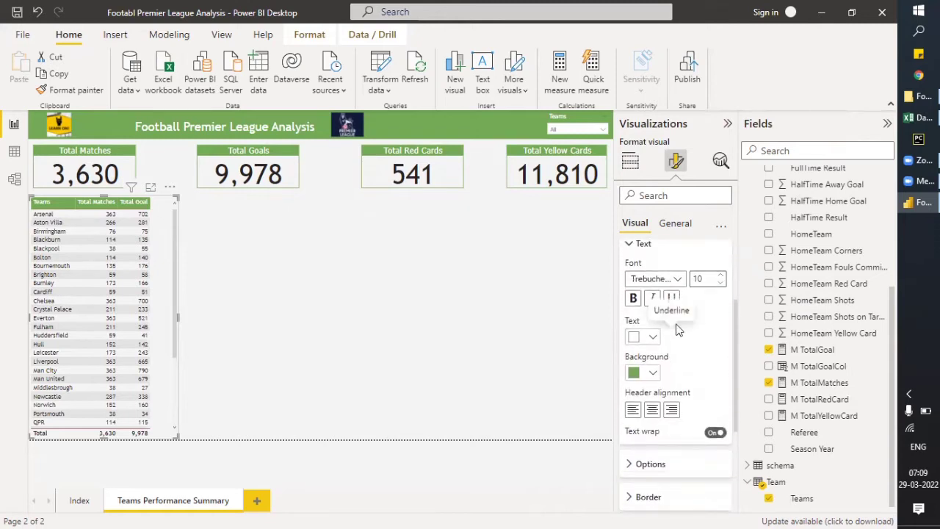
{"action": "left_click", "coordinate": [677, 282]}
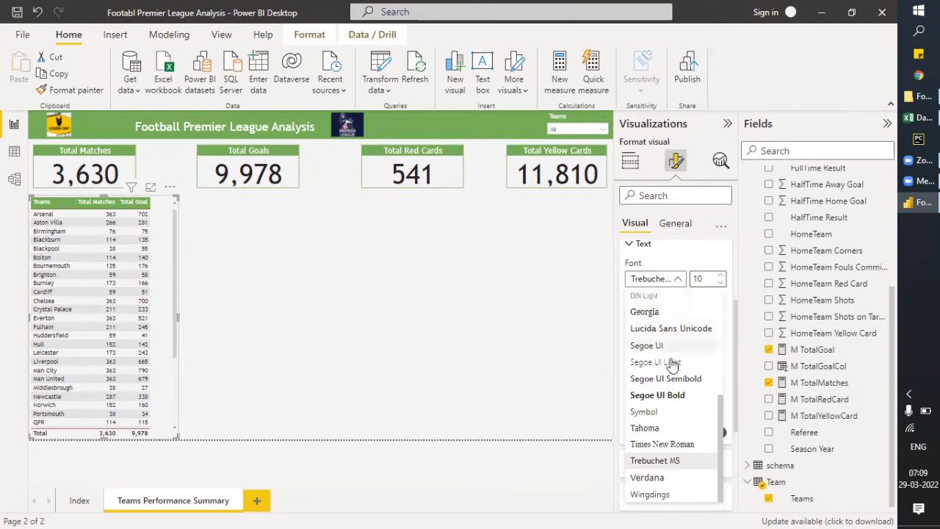
{"action": "left_click", "coordinate": [661, 429]}
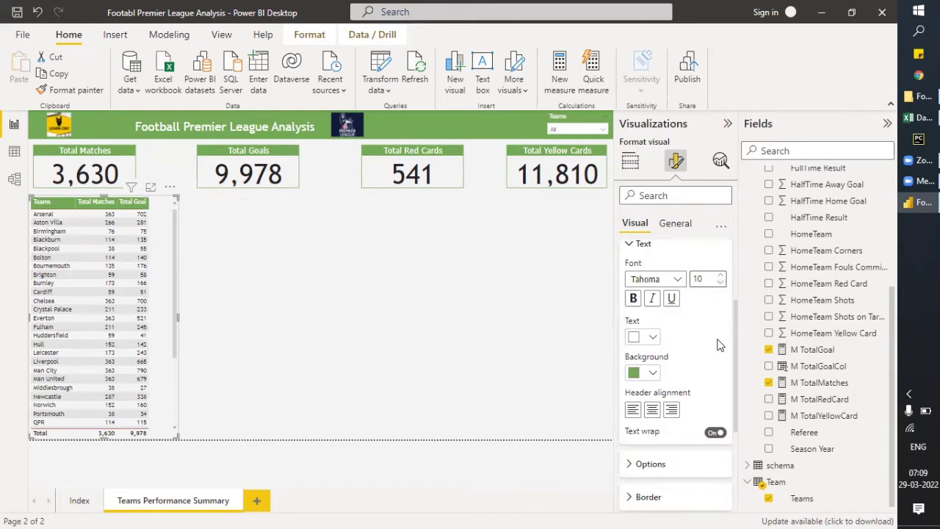
Set the table's values to Tahoma at font size 9
{"action": "scroll", "coordinate": [705, 360], "scroll_direction": "down", "scroll_amount": 3}
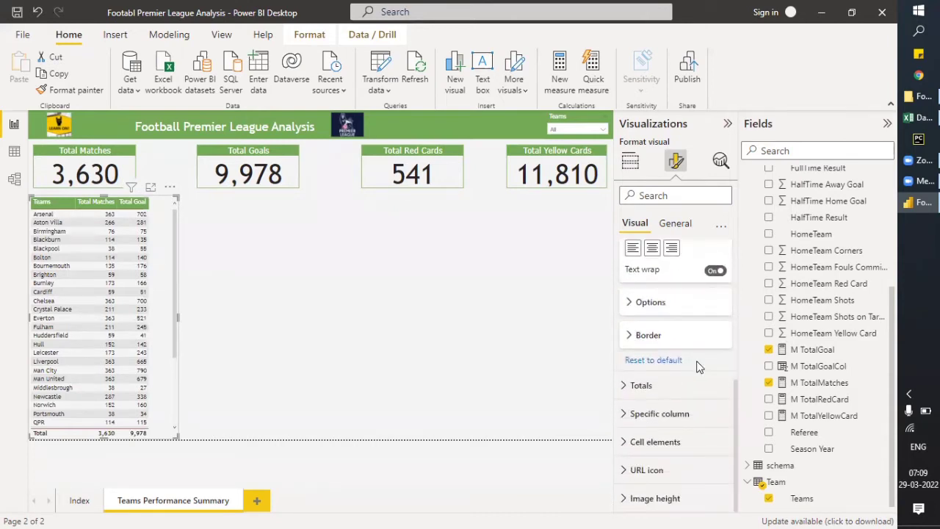
{"action": "scroll", "coordinate": [698, 366], "scroll_direction": "up", "scroll_amount": 5}
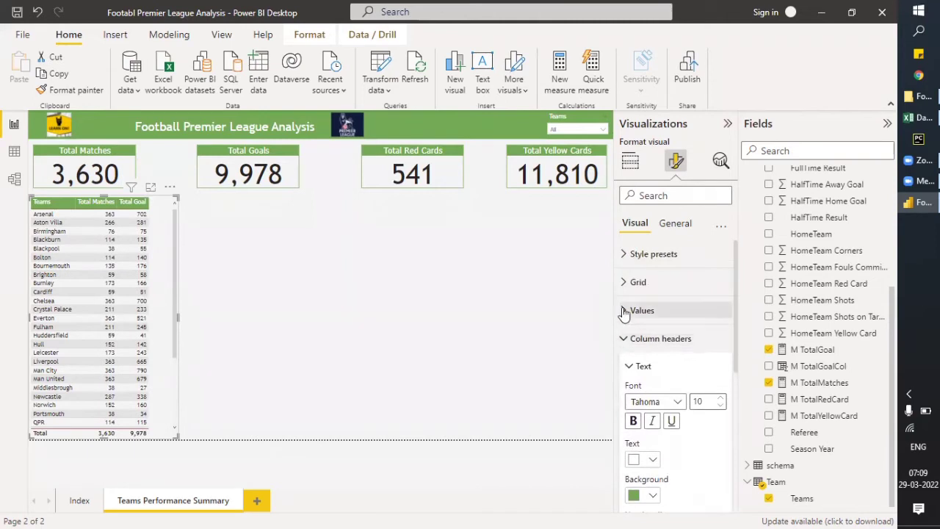
{"action": "left_click", "coordinate": [624, 311]}
{"action": "scroll", "coordinate": [680, 294], "scroll_direction": "down", "scroll_amount": 2}
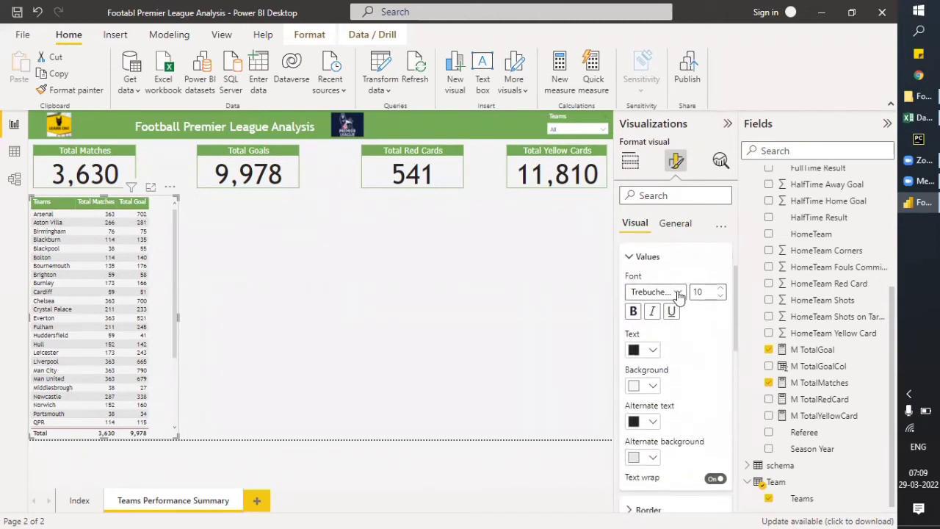
{"action": "left_click", "coordinate": [679, 293]}
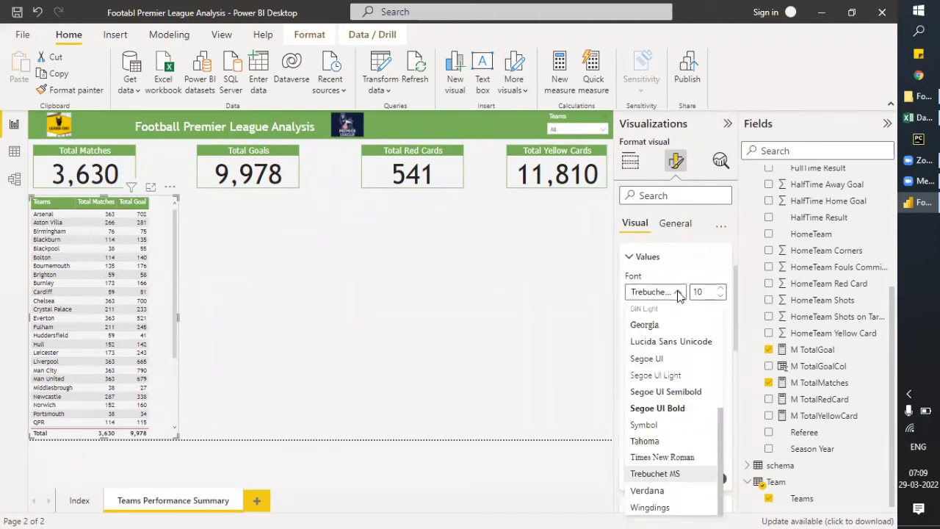
{"action": "left_click", "coordinate": [645, 440]}
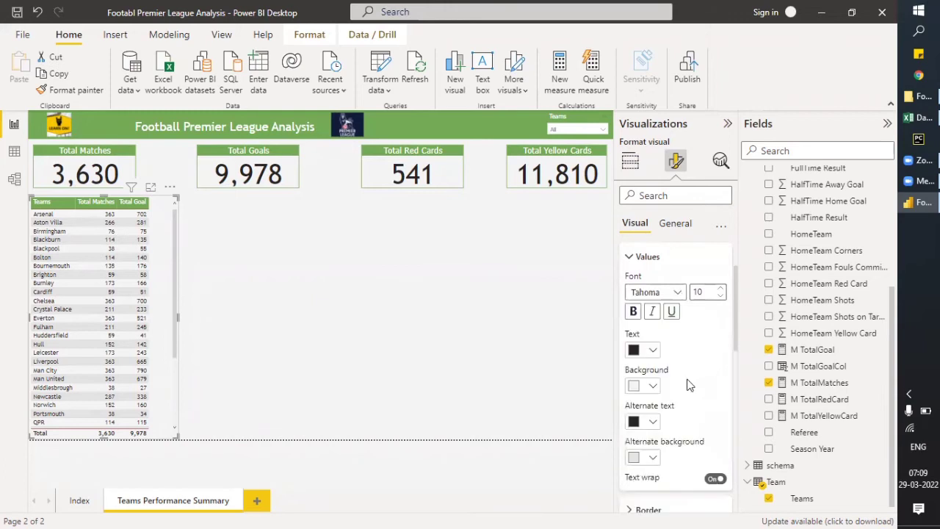
{"action": "left_click", "coordinate": [720, 295]}
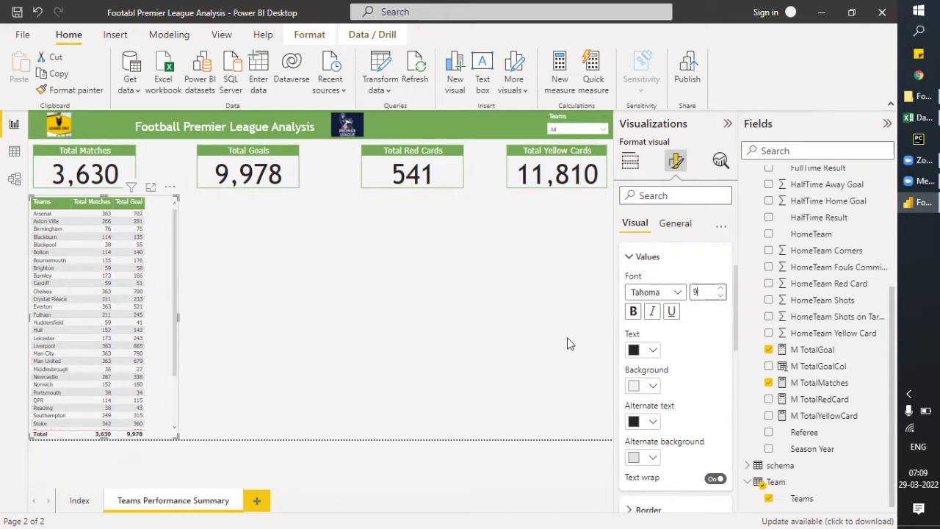
{"action": "scroll", "coordinate": [716, 382], "scroll_direction": "down", "scroll_amount": 1}
{"action": "scroll", "coordinate": [717, 380], "scroll_direction": "up", "scroll_amount": 3}
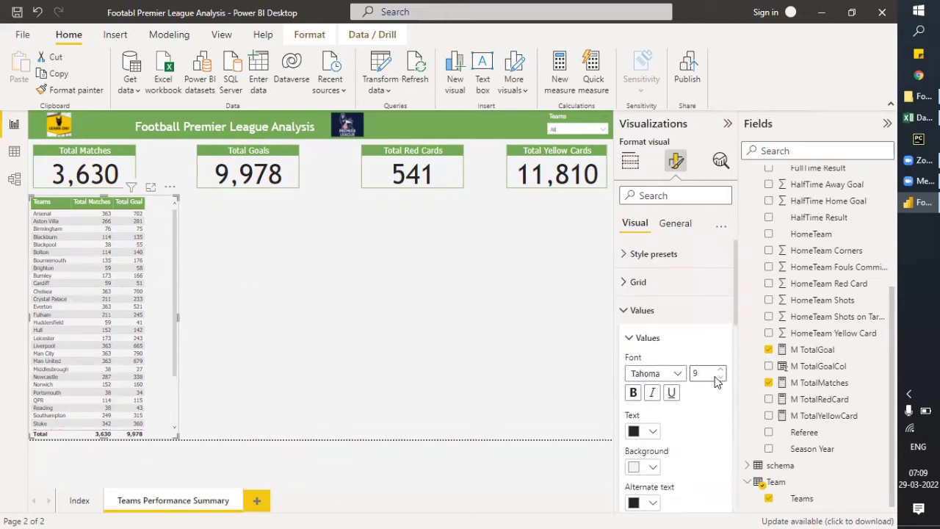
{"action": "left_click", "coordinate": [629, 337]}
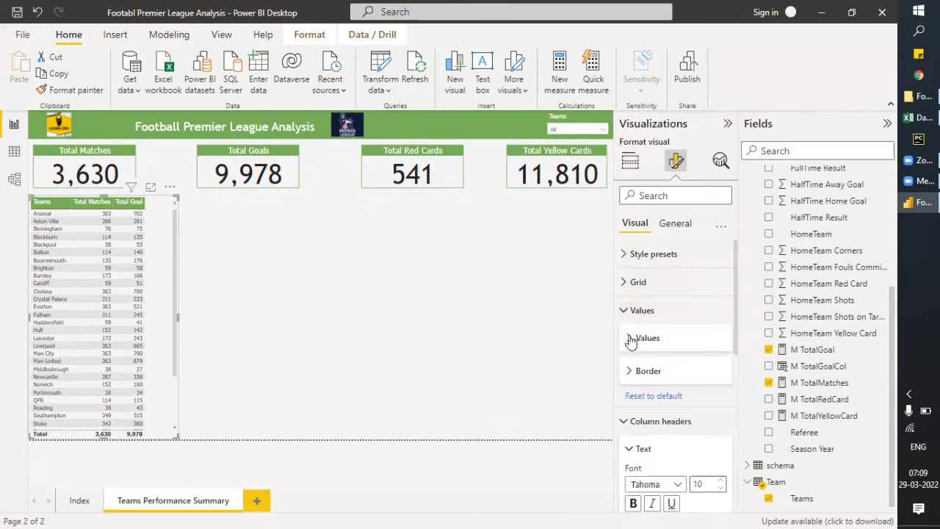
{"action": "left_click", "coordinate": [625, 311]}
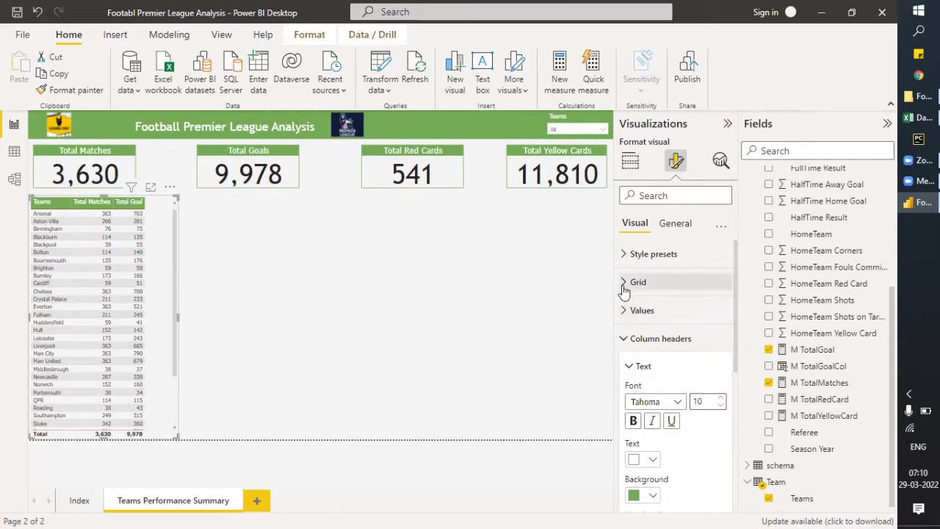
Apply the Bold header style preset to the teams table
{"action": "left_click", "coordinate": [624, 283]}
{"action": "left_click", "coordinate": [623, 286]}
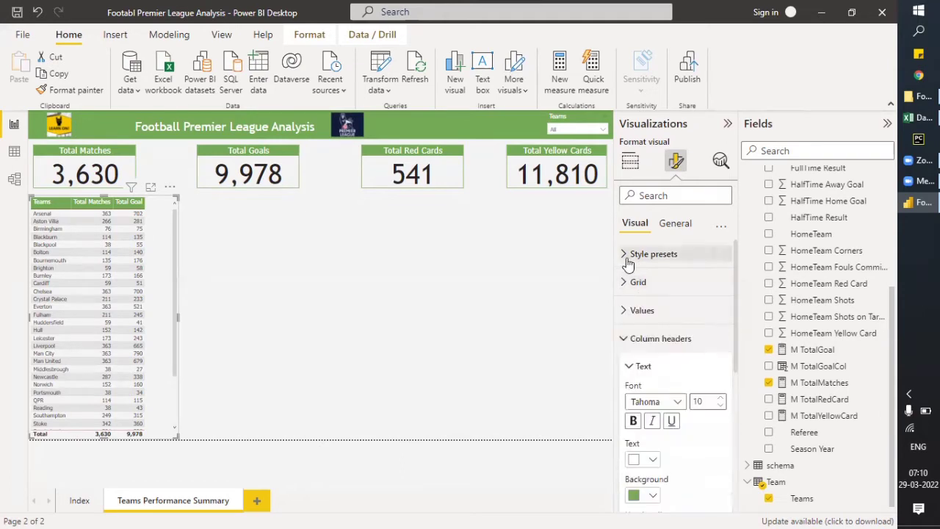
{"action": "left_click", "coordinate": [625, 254]}
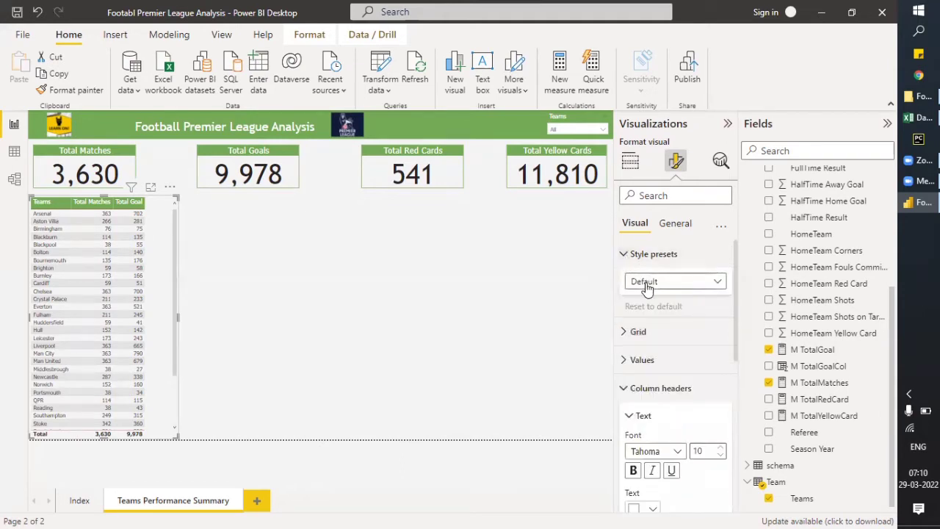
{"action": "left_click", "coordinate": [647, 286]}
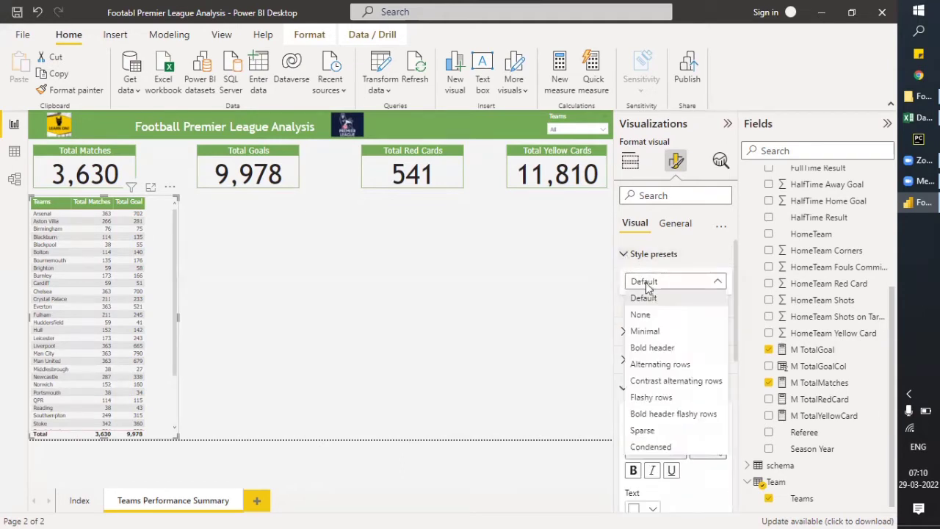
{"action": "left_click", "coordinate": [660, 349]}
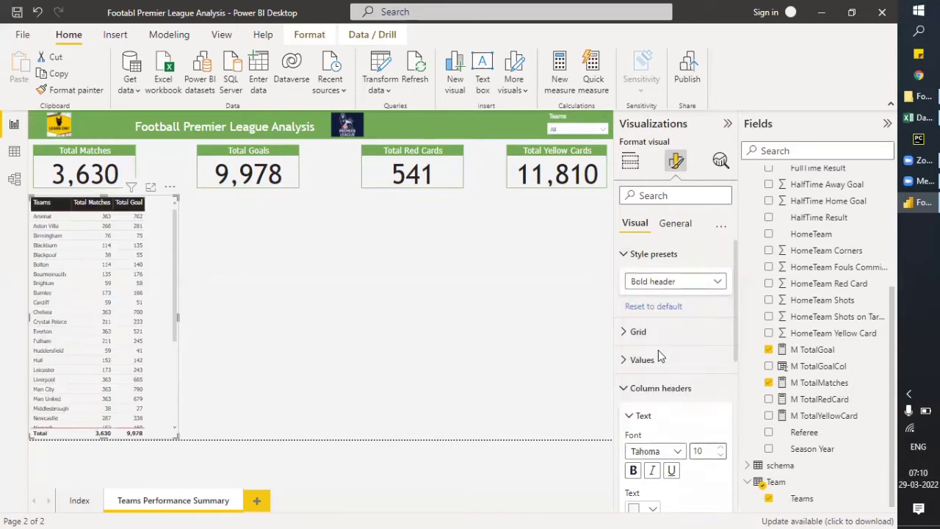
Try the Alternating rows style preset on the teams table, and set the preset to Default
{"action": "left_click", "coordinate": [673, 281]}
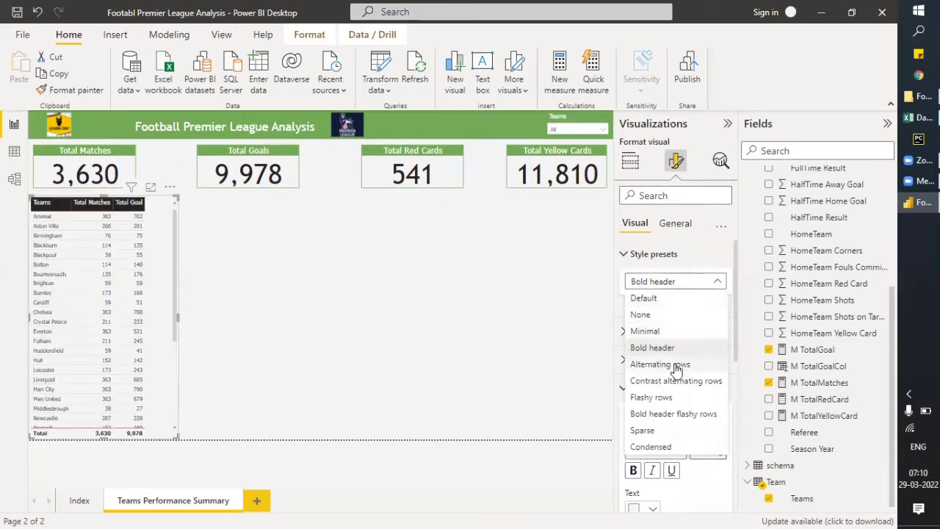
{"action": "left_click", "coordinate": [676, 365]}
{"action": "left_click", "coordinate": [668, 282]}
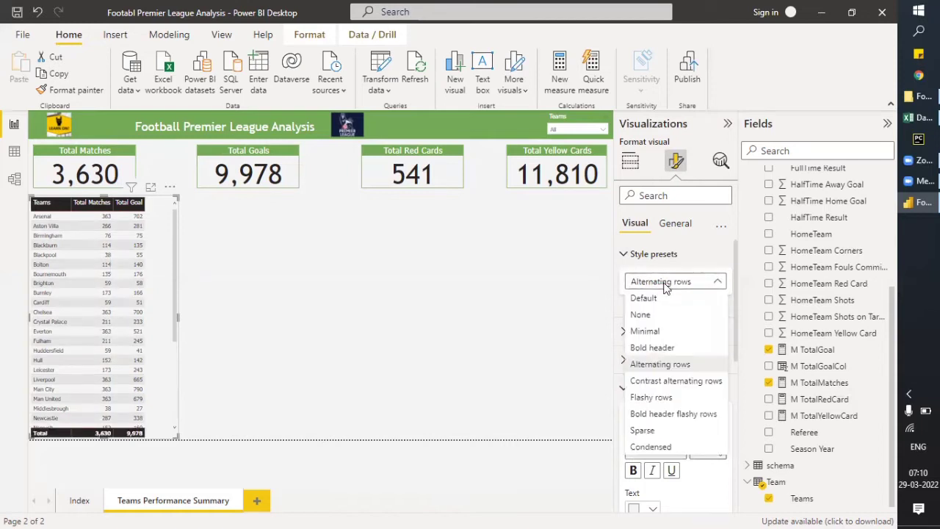
{"action": "left_click", "coordinate": [659, 299]}
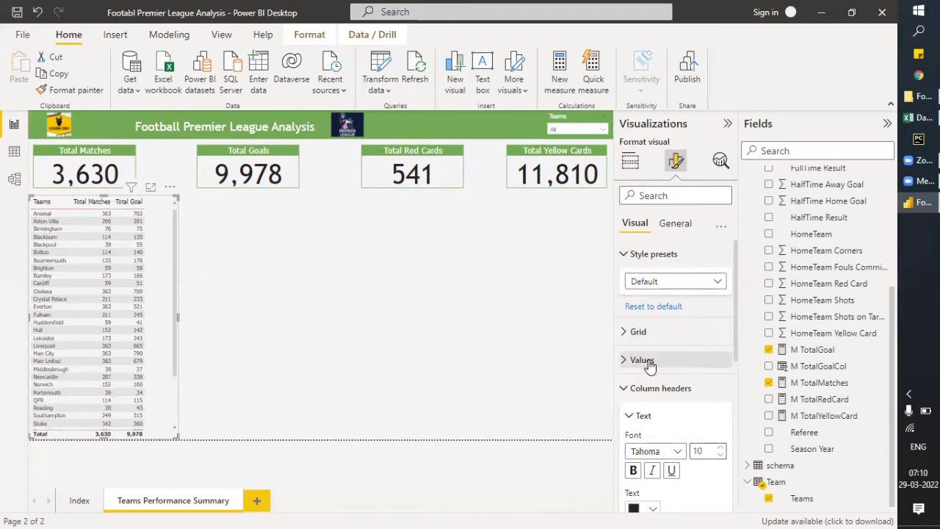
Give the table's column headers a green background, white text and centered alignment
{"action": "scroll", "coordinate": [649, 365], "scroll_direction": "down", "scroll_amount": 3}
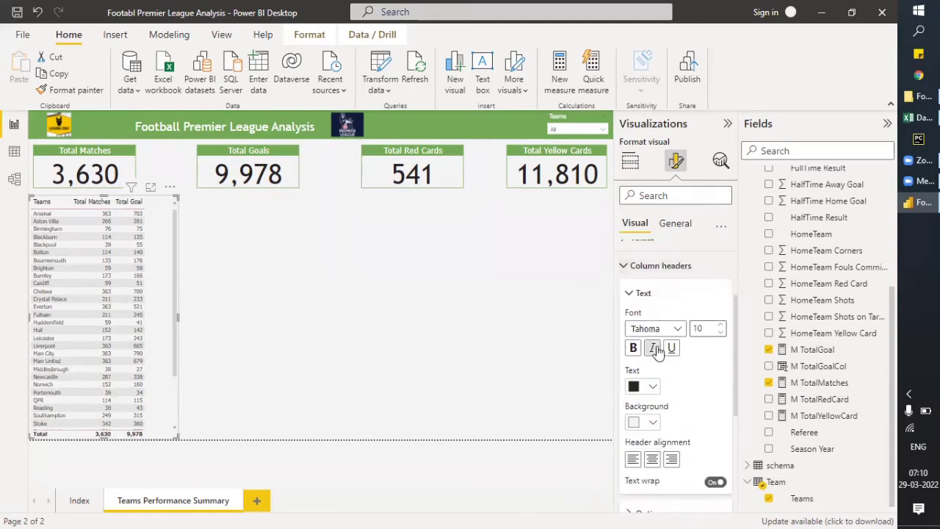
{"action": "left_click", "coordinate": [653, 422]}
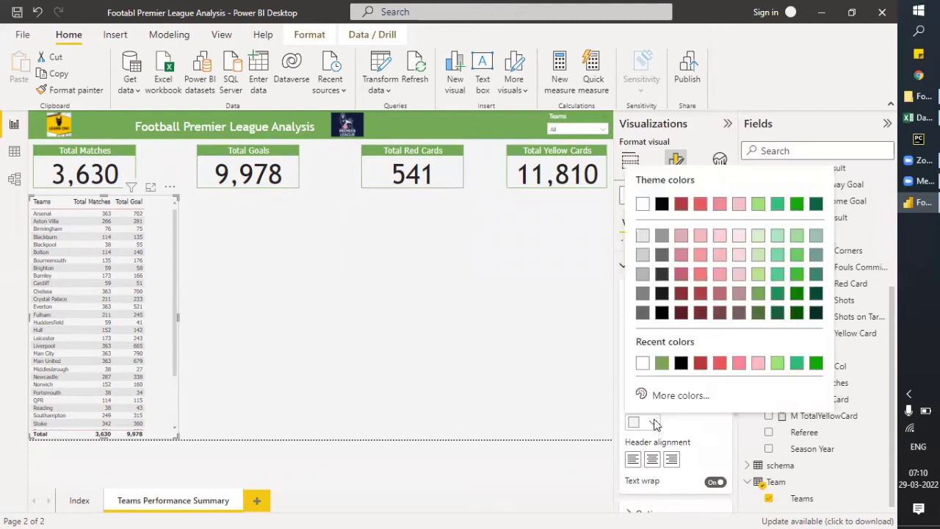
{"action": "left_click", "coordinate": [662, 363]}
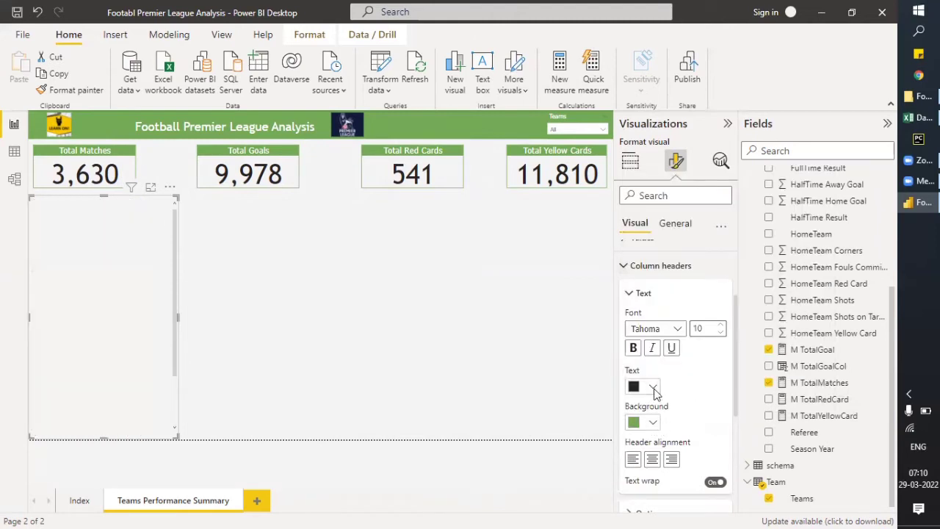
{"action": "left_click", "coordinate": [653, 387]}
{"action": "left_click", "coordinate": [661, 330]}
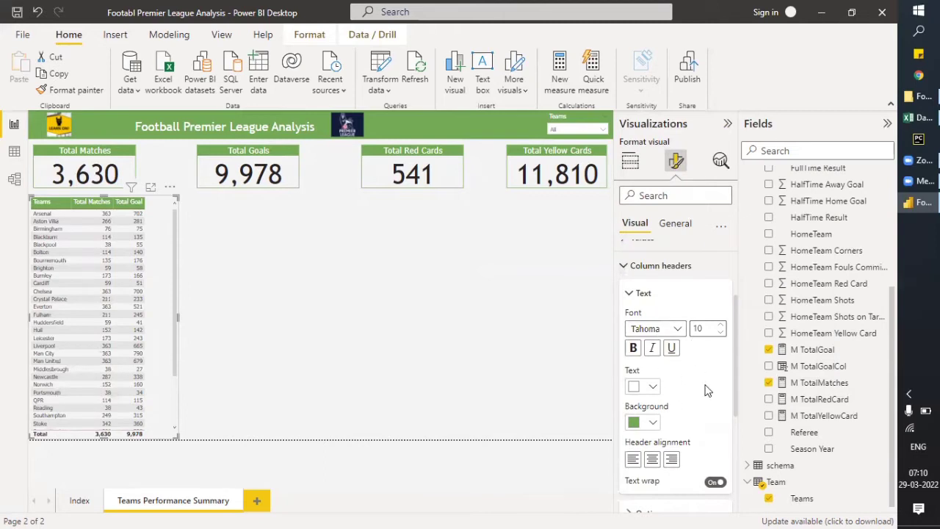
{"action": "left_click", "coordinate": [649, 462]}
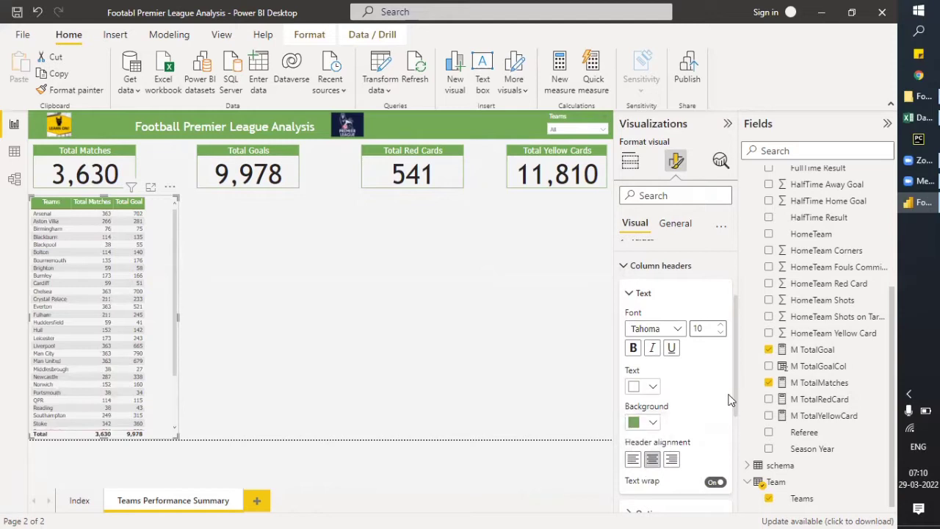
Set the border outline of the table's column headers to None
{"action": "scroll", "coordinate": [651, 463], "scroll_direction": "down", "scroll_amount": 3}
{"action": "left_click", "coordinate": [634, 395]}
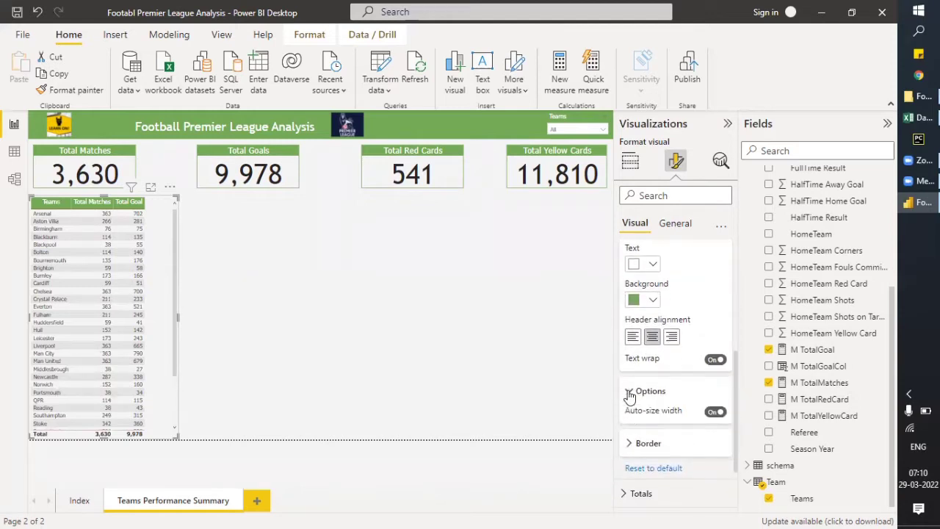
{"action": "scroll", "coordinate": [649, 399], "scroll_direction": "down", "scroll_amount": 2}
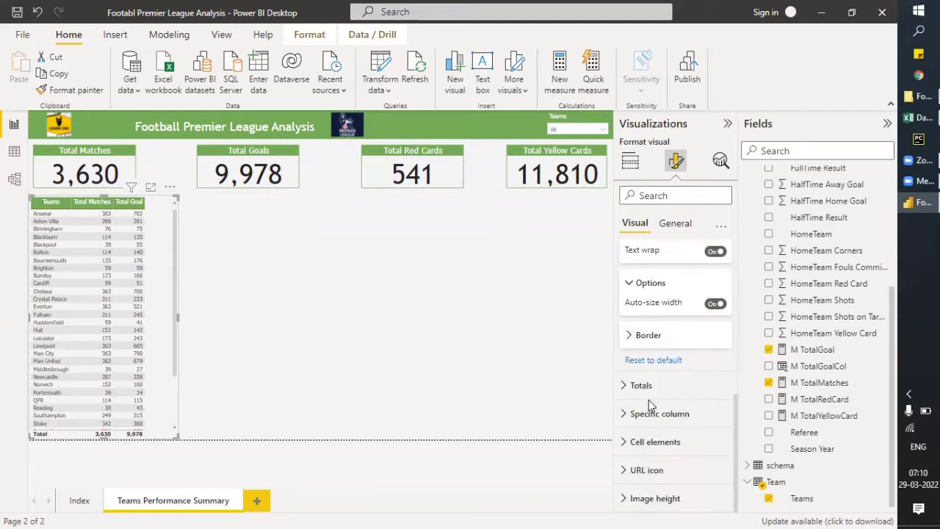
{"action": "left_click", "coordinate": [629, 338]}
{"action": "scroll", "coordinate": [658, 374], "scroll_direction": "down", "scroll_amount": 1}
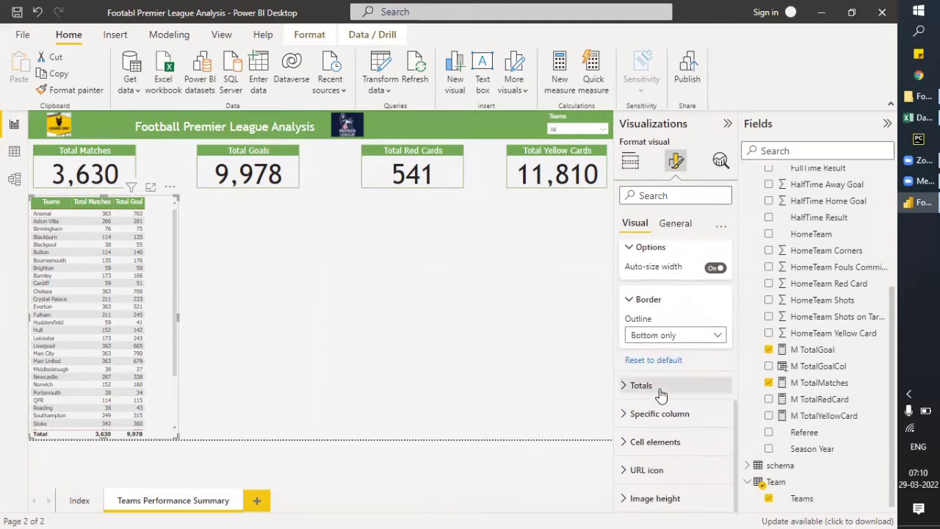
{"action": "left_click", "coordinate": [658, 342]}
{"action": "left_click", "coordinate": [659, 342]}
{"action": "left_click", "coordinate": [658, 342]}
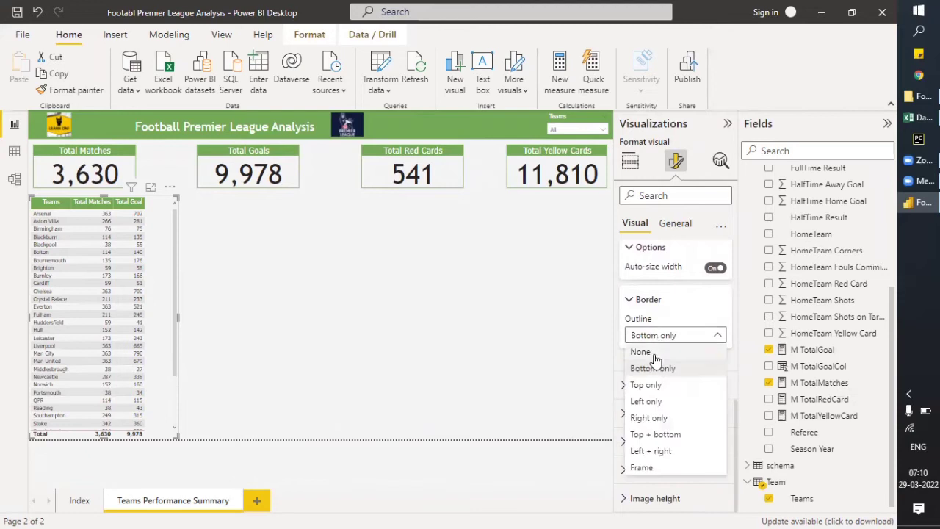
{"action": "left_click", "coordinate": [656, 360]}
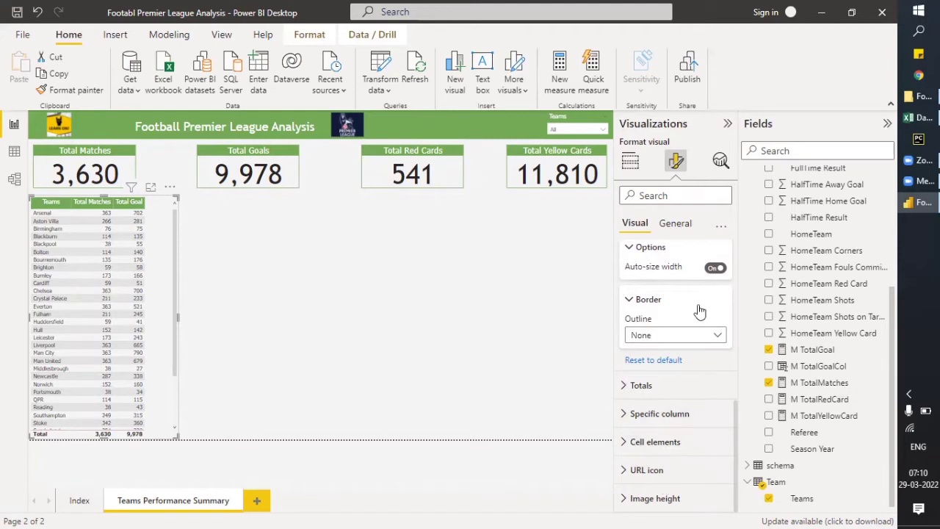
Turn on the visual border around the teams table and color it green
{"action": "scroll", "coordinate": [694, 411], "scroll_direction": "up", "scroll_amount": 5}
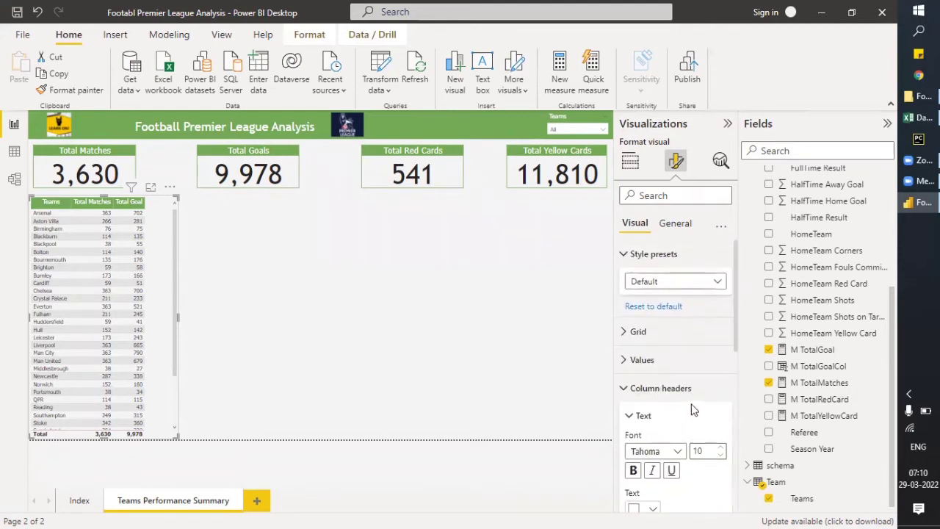
{"action": "left_click", "coordinate": [674, 224]}
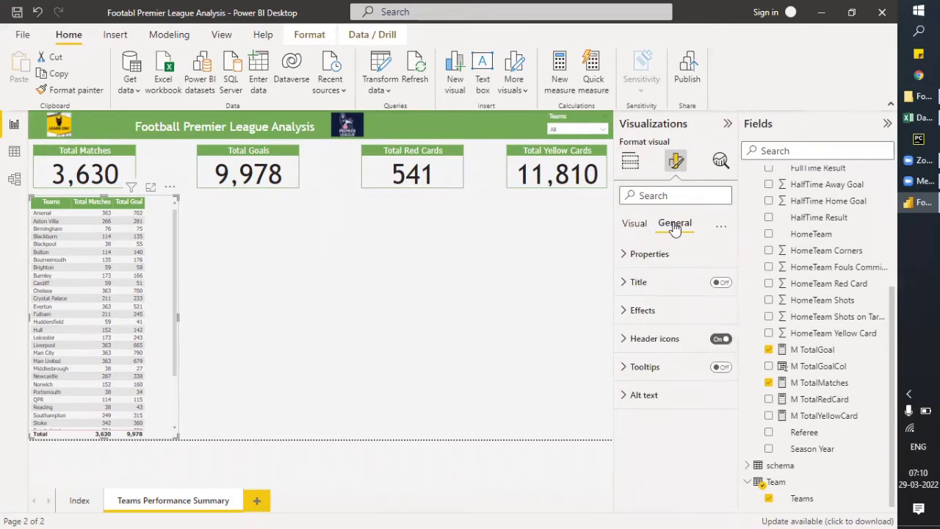
{"action": "left_click", "coordinate": [623, 310]}
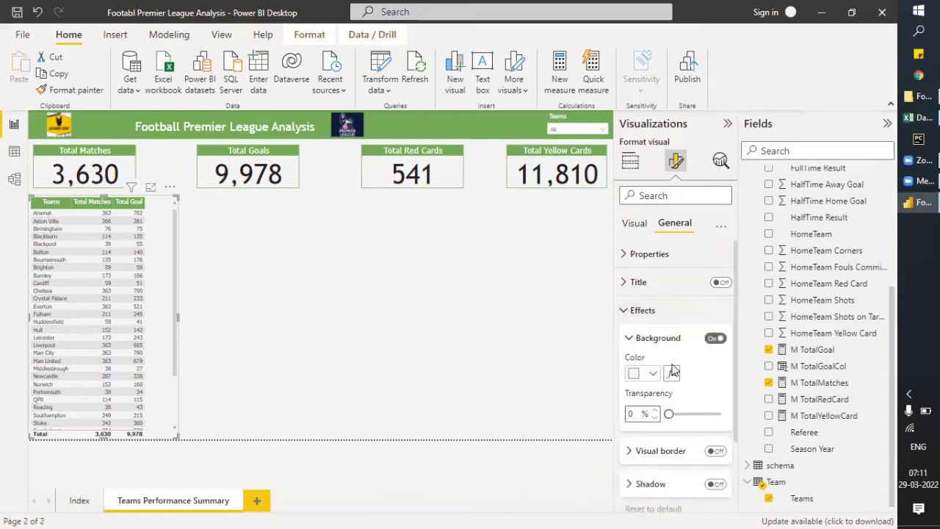
{"action": "scroll", "coordinate": [671, 369], "scroll_direction": "down", "scroll_amount": 1}
{"action": "scroll", "coordinate": [671, 373], "scroll_direction": "down", "scroll_amount": 1}
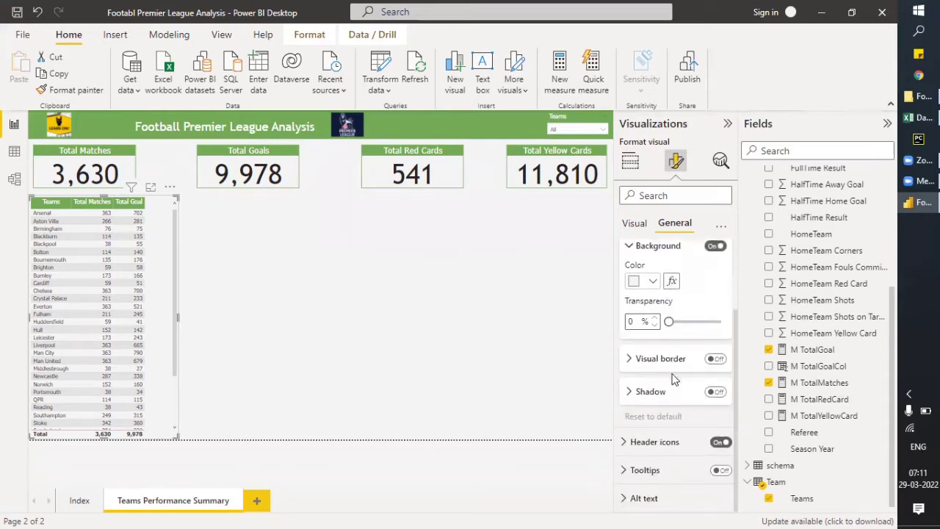
{"action": "left_click", "coordinate": [710, 360]}
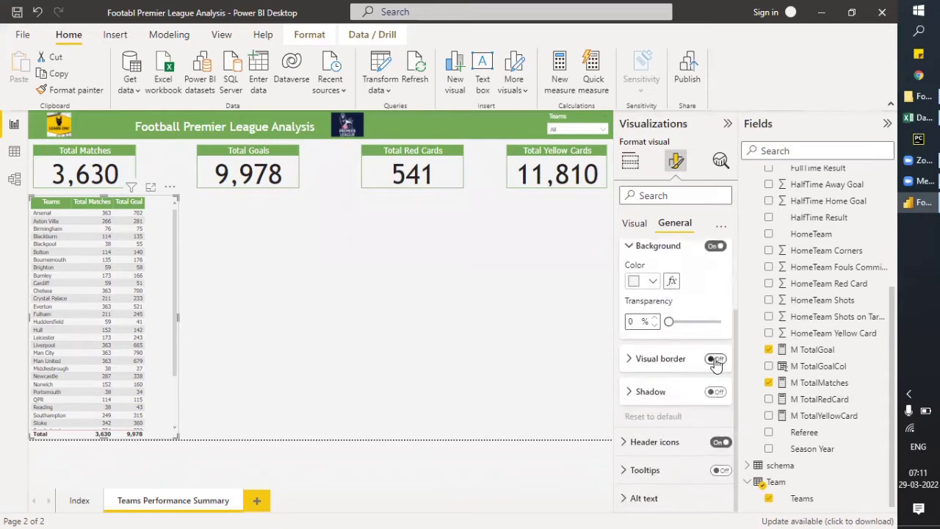
{"action": "left_click", "coordinate": [632, 360]}
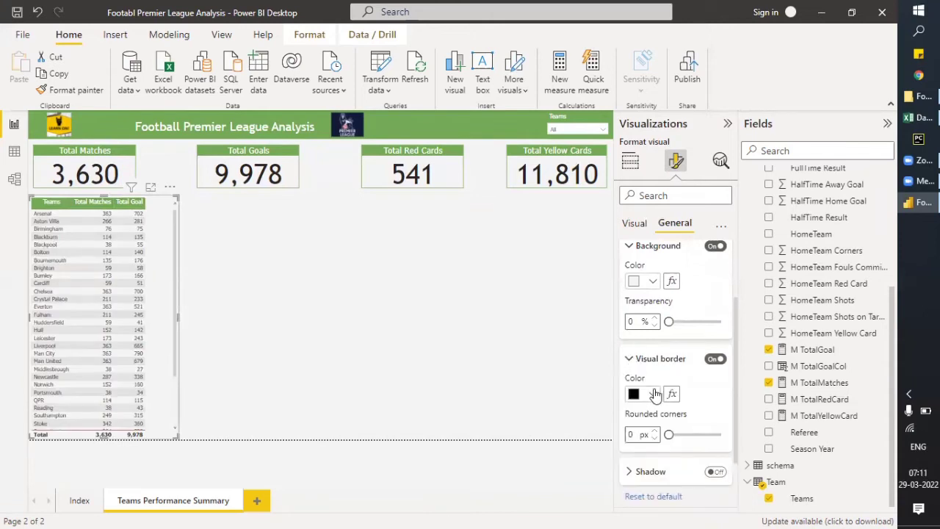
{"action": "left_click", "coordinate": [653, 394]}
{"action": "left_click", "coordinate": [661, 334]}
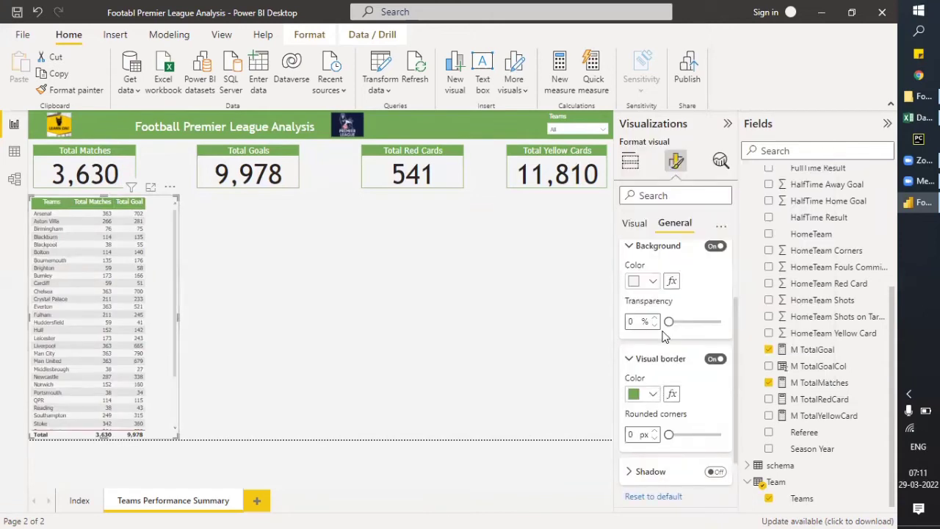
Review the teams table's general properties, including its size, position and advanced options
{"action": "scroll", "coordinate": [667, 374], "scroll_direction": "down", "scroll_amount": 2}
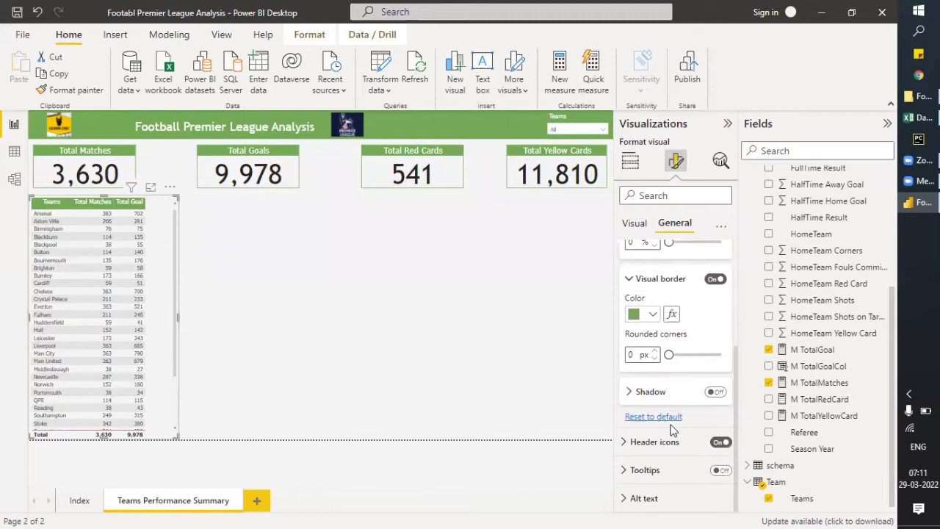
{"action": "scroll", "coordinate": [675, 457], "scroll_direction": "up", "scroll_amount": 3}
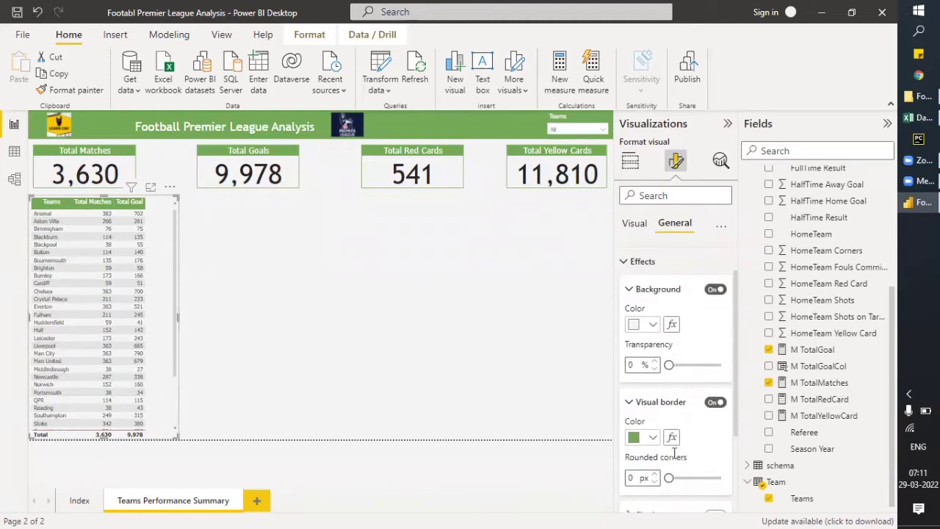
{"action": "scroll", "coordinate": [674, 455], "scroll_direction": "up", "scroll_amount": 1}
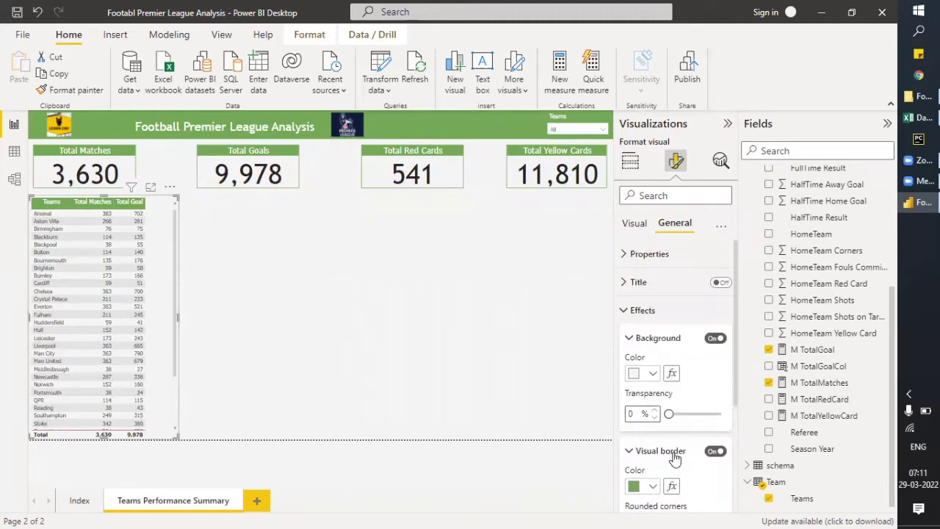
{"action": "left_click", "coordinate": [627, 257]}
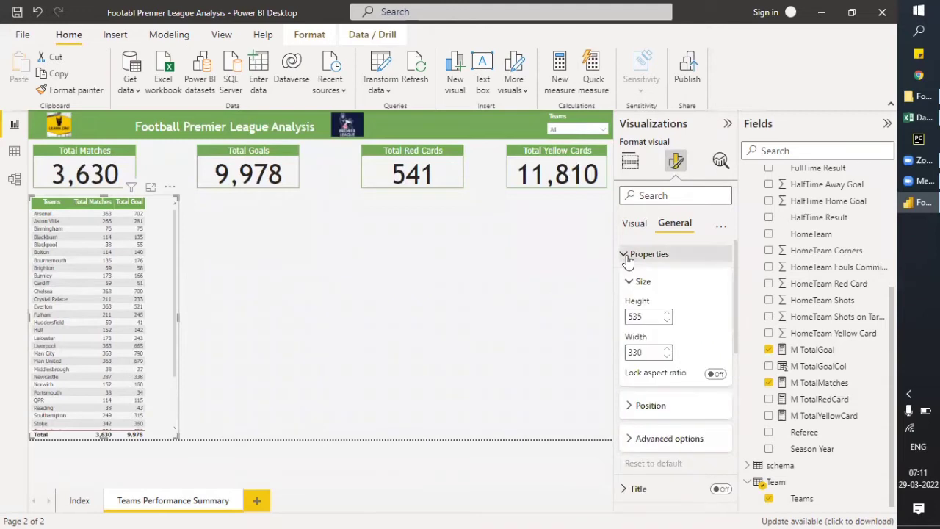
{"action": "left_click", "coordinate": [684, 415]}
{"action": "scroll", "coordinate": [685, 420], "scroll_direction": "down", "scroll_amount": 3}
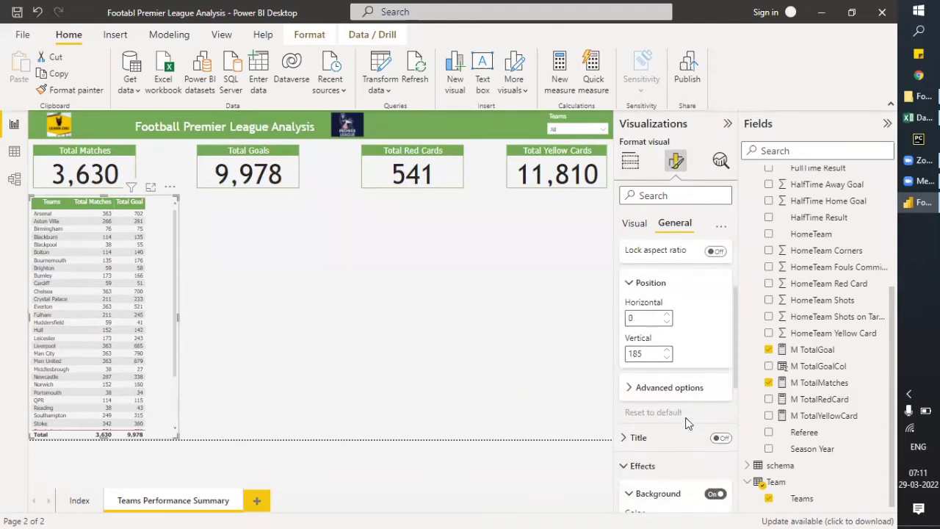
{"action": "left_click", "coordinate": [631, 388]}
{"action": "scroll", "coordinate": [676, 429], "scroll_direction": "down", "scroll_amount": 2}
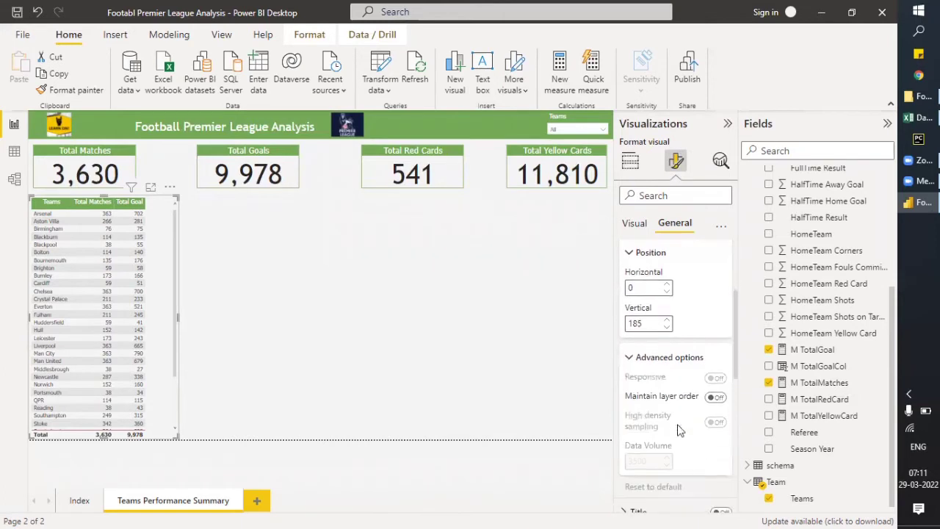
Set the font size of the table's totals row to 10
{"action": "left_click", "coordinate": [636, 224]}
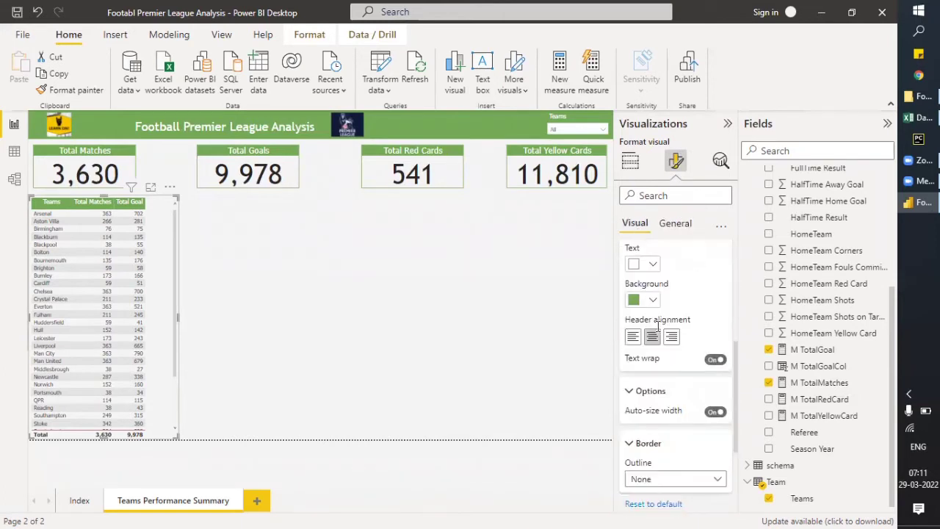
{"action": "scroll", "coordinate": [651, 437], "scroll_direction": "down", "scroll_amount": 4}
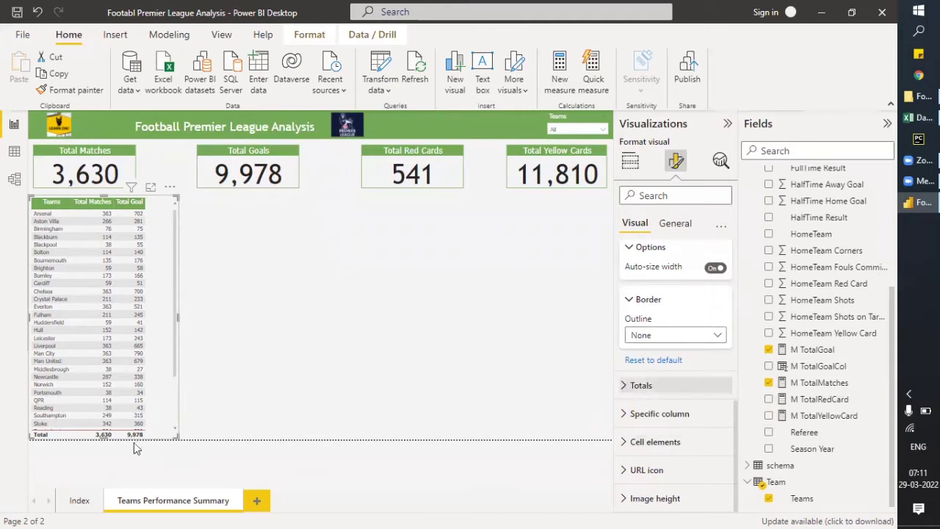
{"action": "left_click", "coordinate": [628, 387]}
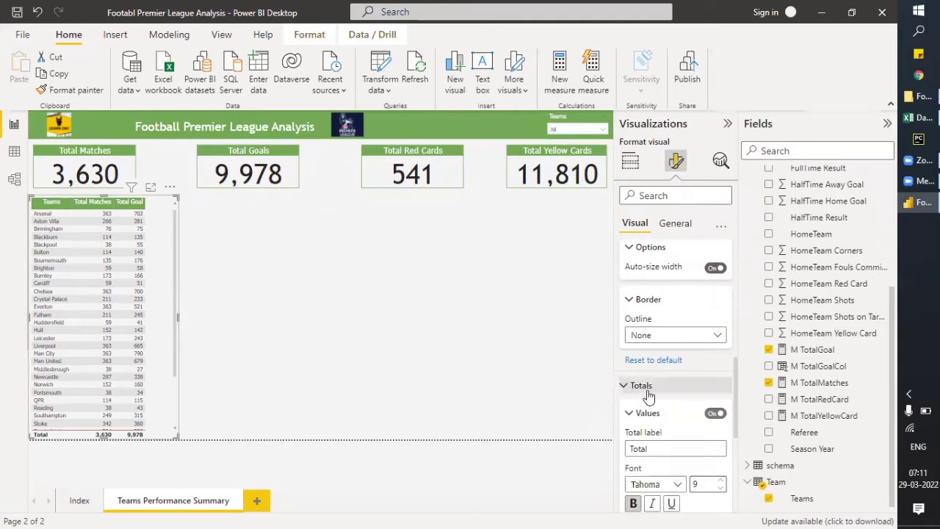
{"action": "scroll", "coordinate": [675, 396], "scroll_direction": "down", "scroll_amount": 1}
{"action": "scroll", "coordinate": [684, 397], "scroll_direction": "down", "scroll_amount": 2}
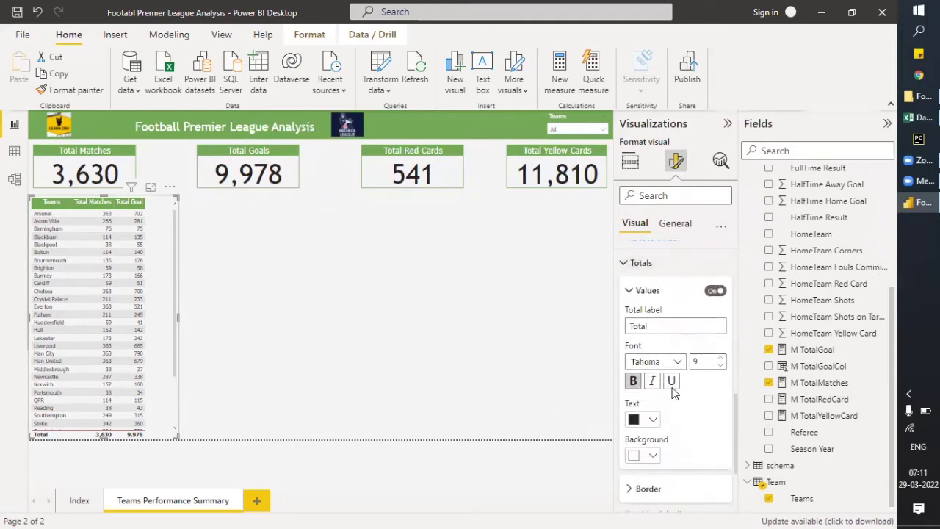
{"action": "left_click", "coordinate": [722, 358]}
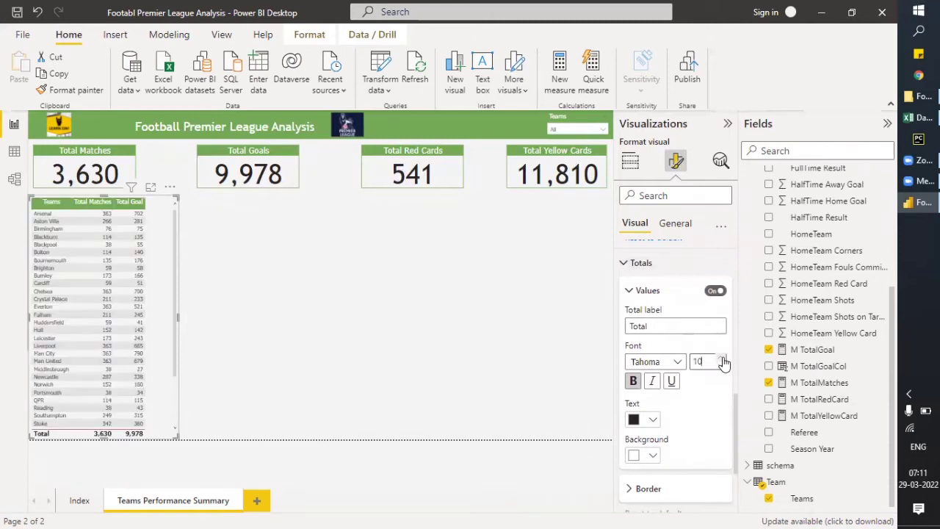
Set the totals row's border outline to None and narrow the table to fit its three columns
{"action": "scroll", "coordinate": [702, 403], "scroll_direction": "down", "scroll_amount": 2}
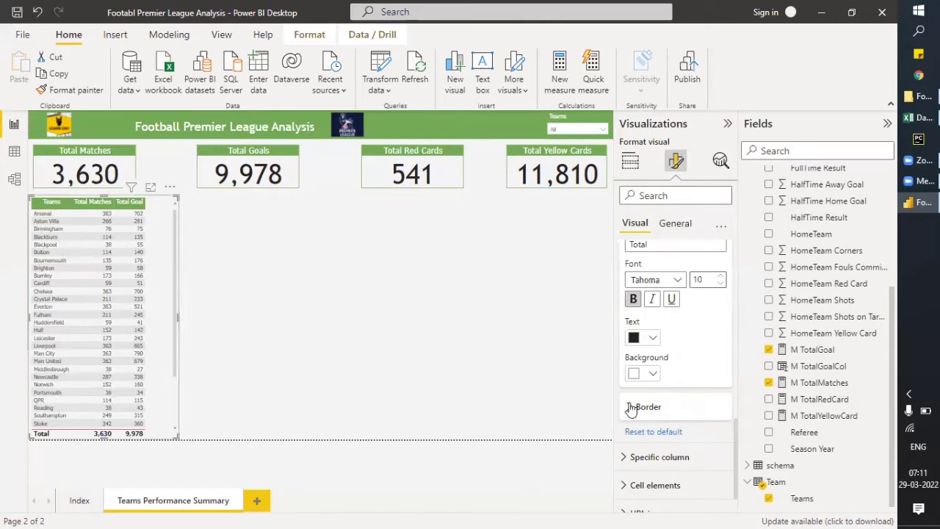
{"action": "left_click", "coordinate": [696, 416]}
{"action": "left_click", "coordinate": [679, 365]}
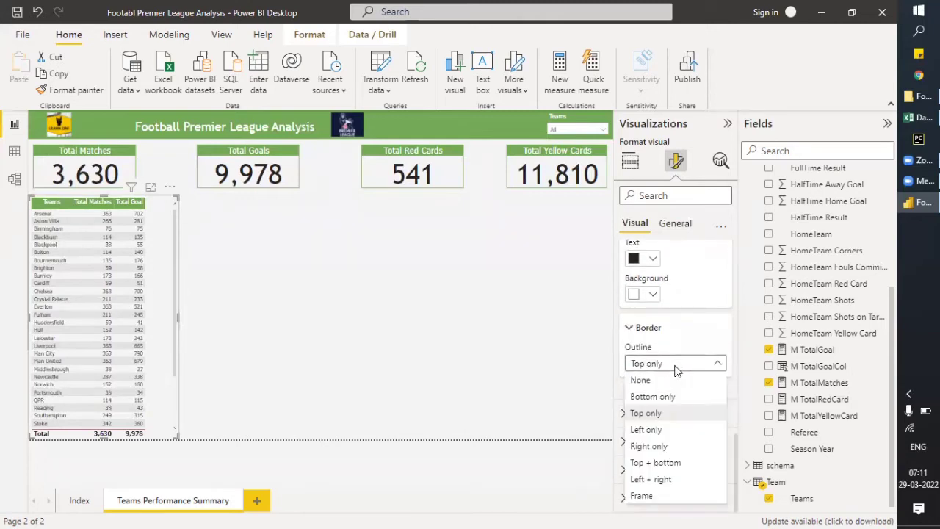
{"action": "left_click", "coordinate": [671, 382]}
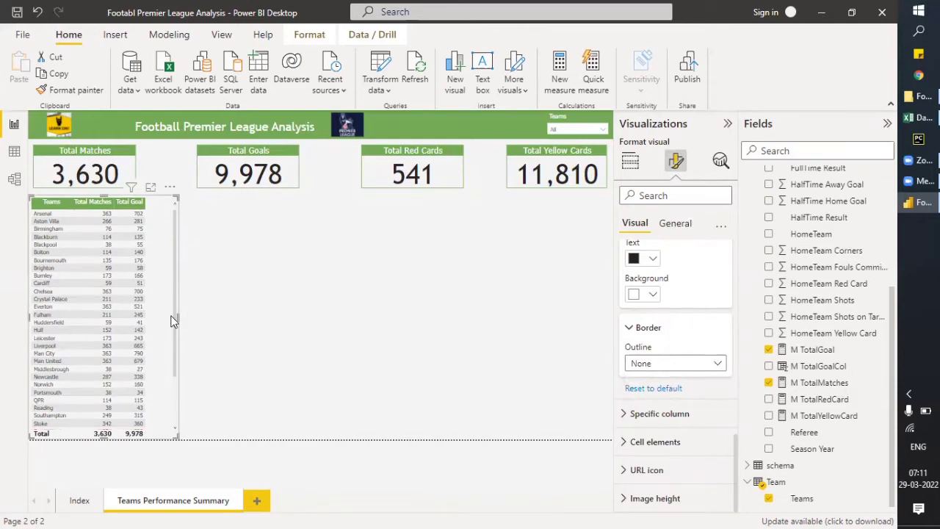
{"action": "left_click_drag", "start_coordinate": [174, 320], "coordinate": [152, 313]}
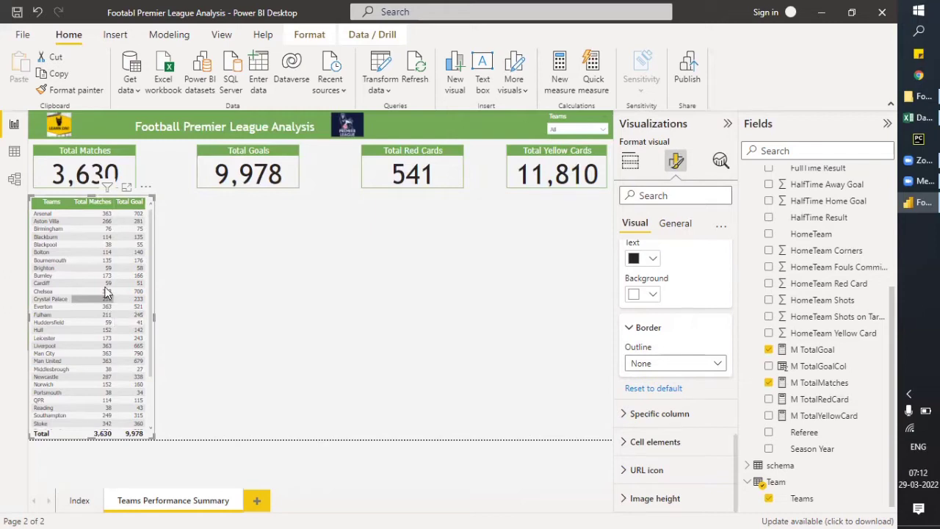
Sort the teams table by Total Matches in descending order and then re-sort it by Total Goal, descending
{"action": "left_click", "coordinate": [91, 205]}
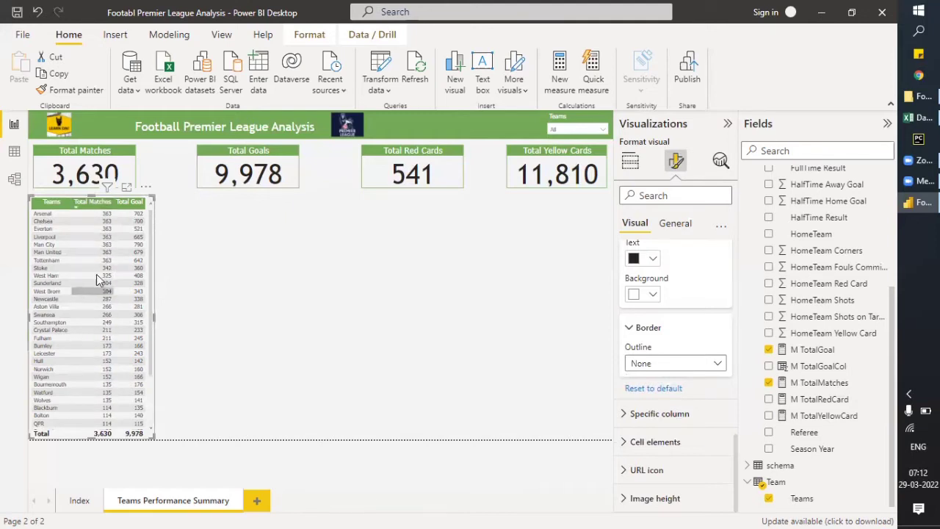
{"action": "left_click", "coordinate": [133, 203]}
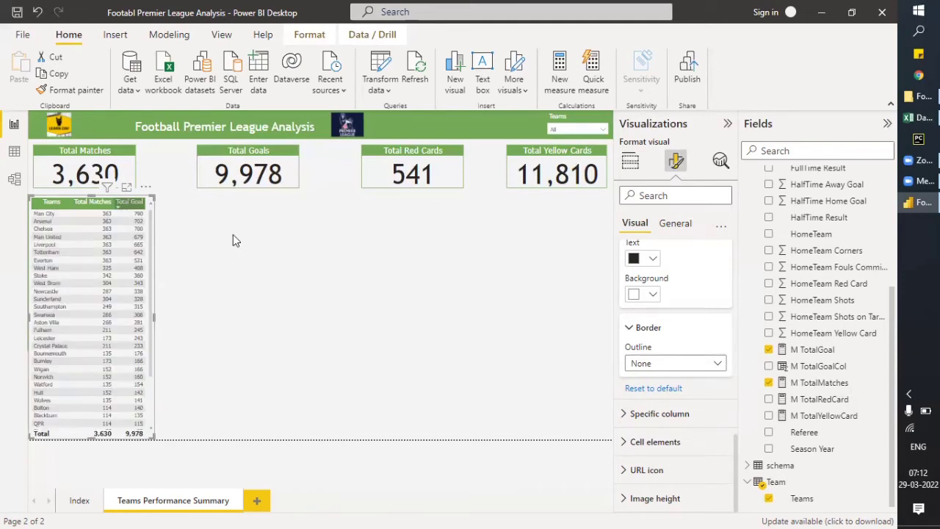
Try the Teams slicer by filtering the page to Bolton, switching to Arsenal and clearing the selection
{"action": "left_click", "coordinate": [600, 131]}
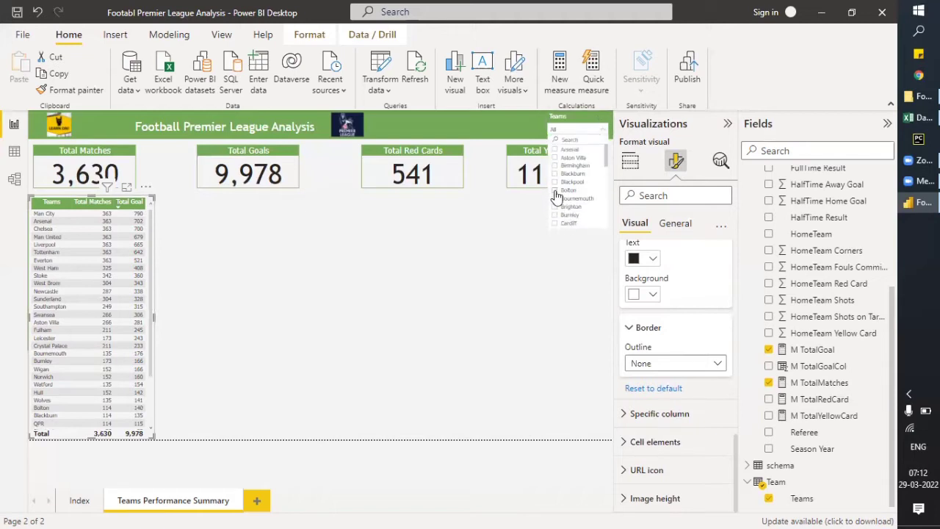
{"action": "left_click", "coordinate": [555, 191]}
{"action": "left_click", "coordinate": [225, 282]}
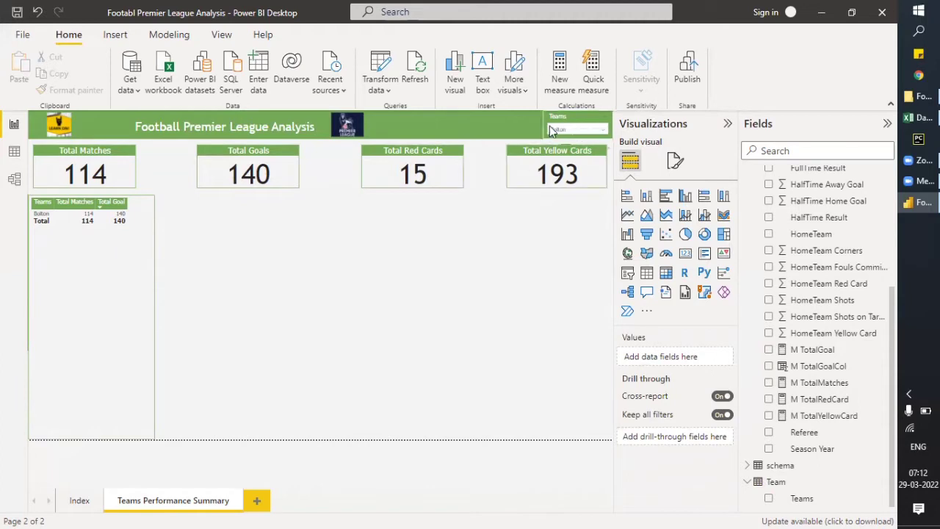
{"action": "left_click", "coordinate": [604, 129]}
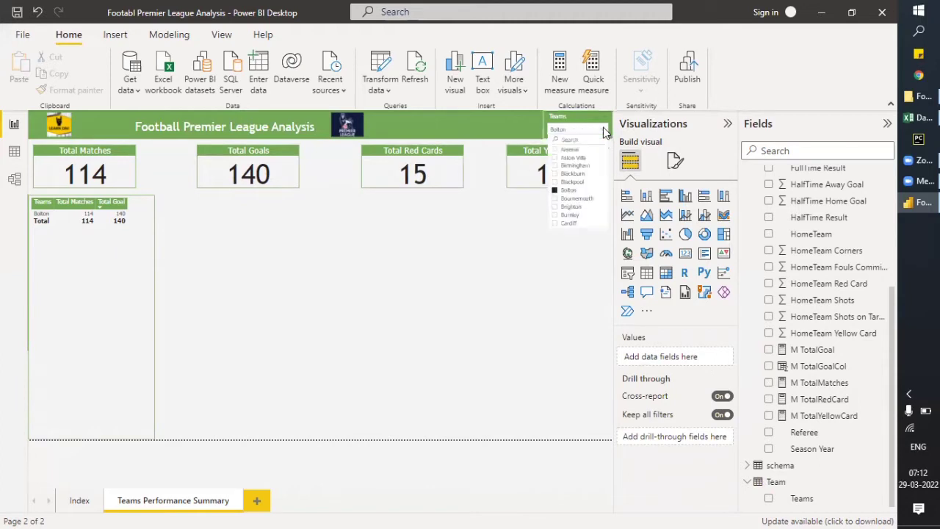
{"action": "left_click", "coordinate": [555, 150]}
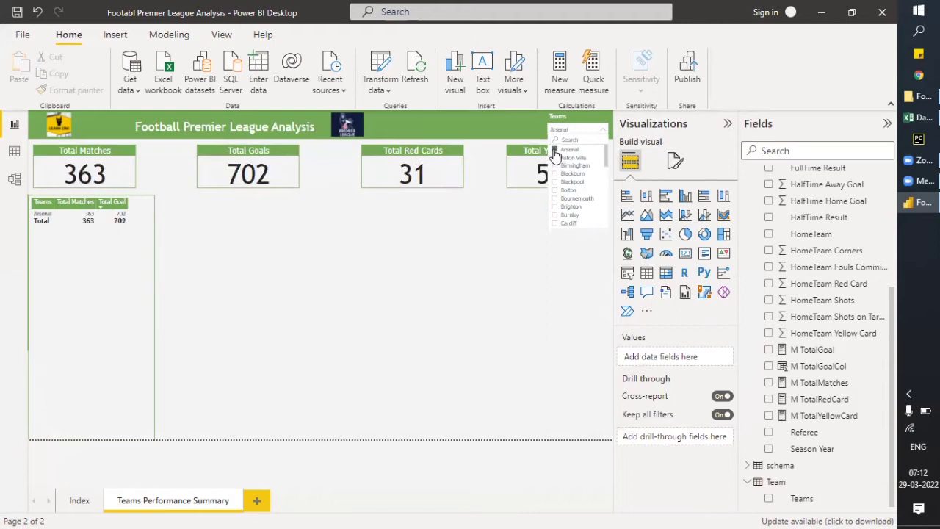
{"action": "left_click", "coordinate": [555, 150]}
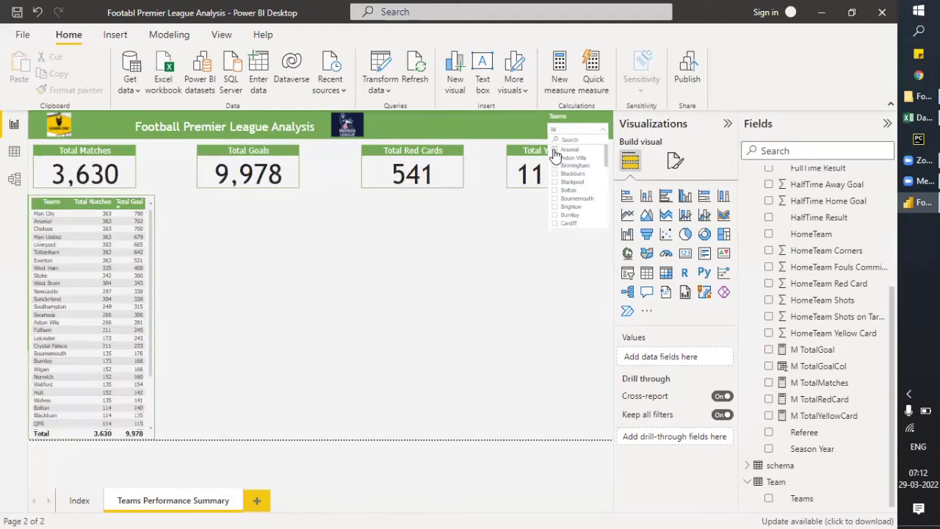
{"action": "left_click", "coordinate": [307, 310]}
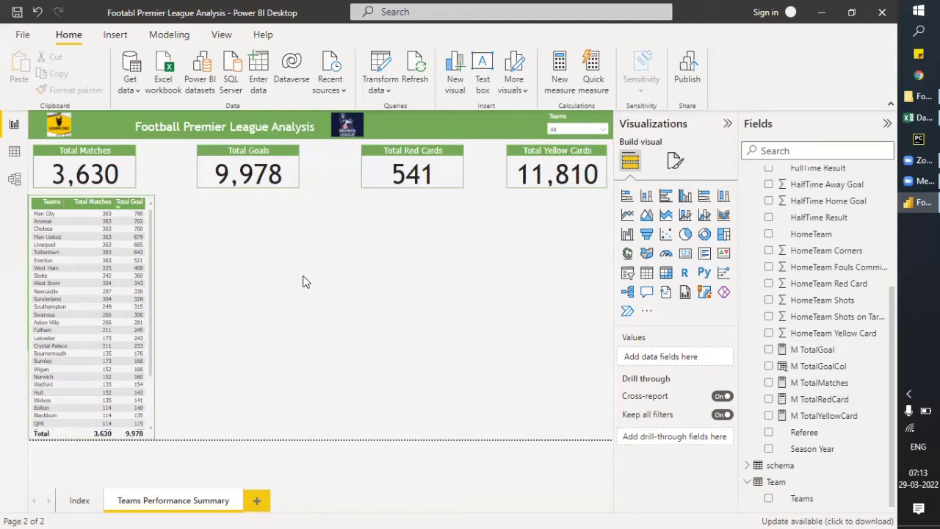
Examine the FullTime Result filter values and the HomeTeam and AwayTeam columns in the Data table, and return to the report page
{"action": "left_click", "coordinate": [17, 163]}
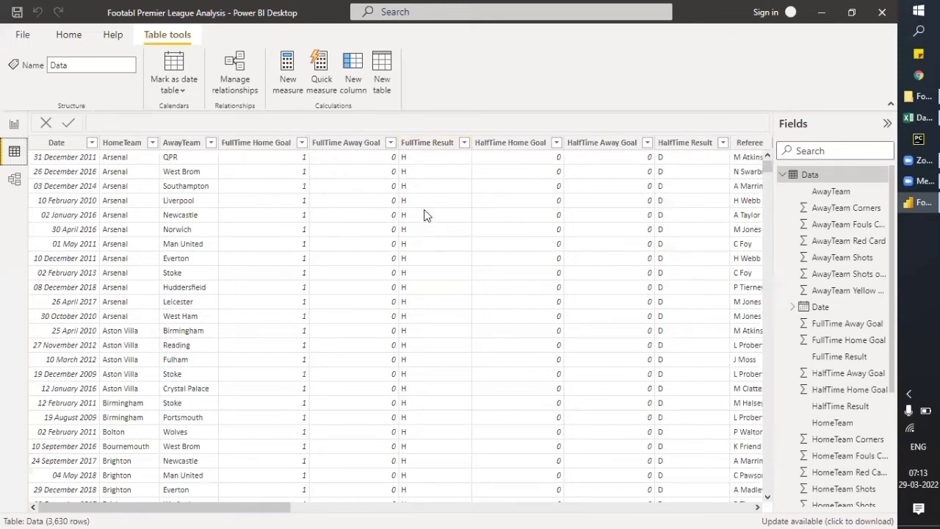
{"action": "left_click", "coordinate": [464, 142]}
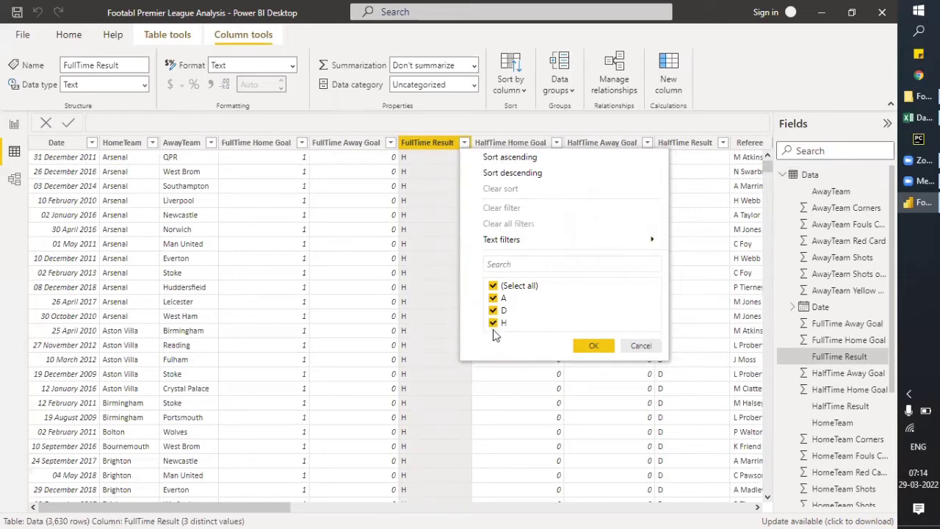
{"action": "left_click", "coordinate": [321, 233]}
{"action": "left_click", "coordinate": [121, 146]}
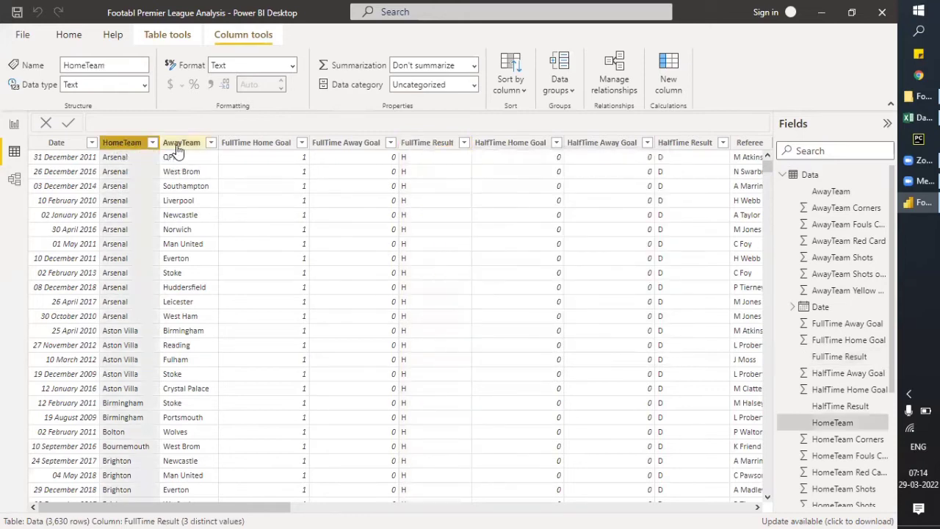
{"action": "left_click", "coordinate": [180, 145]}
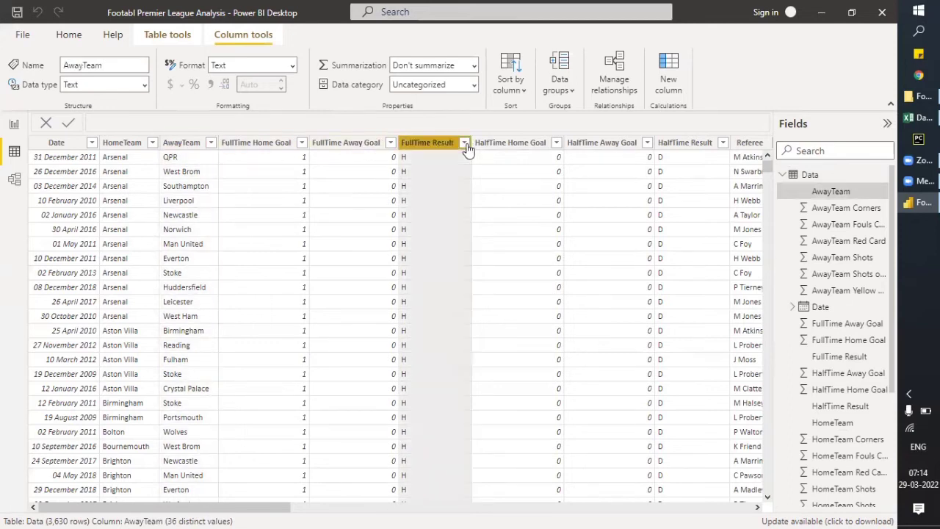
{"action": "left_click", "coordinate": [465, 143]}
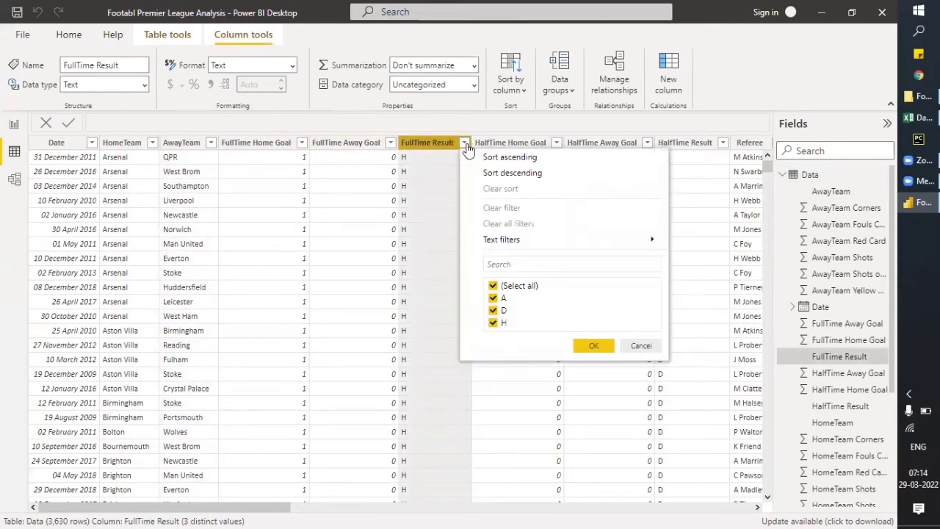
{"action": "left_click", "coordinate": [15, 126]}
{"action": "left_click", "coordinate": [14, 129]}
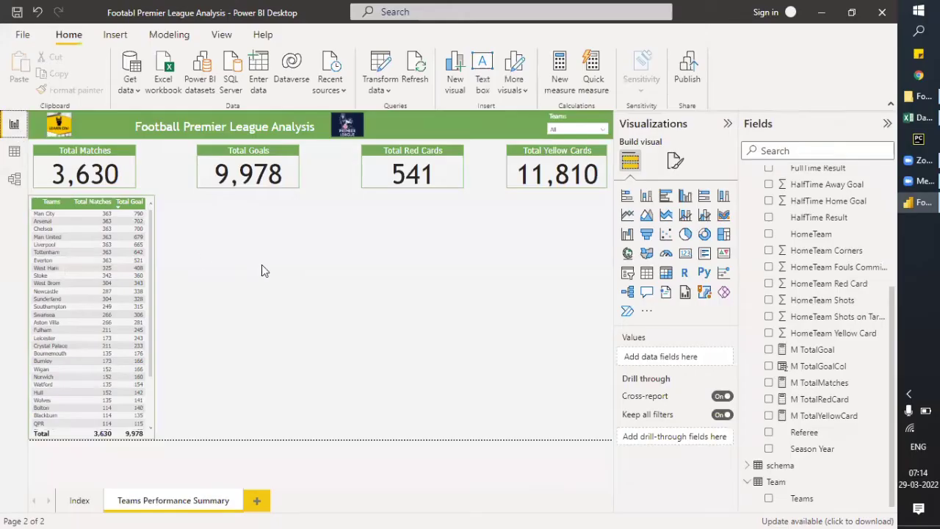
Create a new measure in the Data table and name it M HomeStrongTeam
{"action": "right_click", "coordinate": [820, 336]}
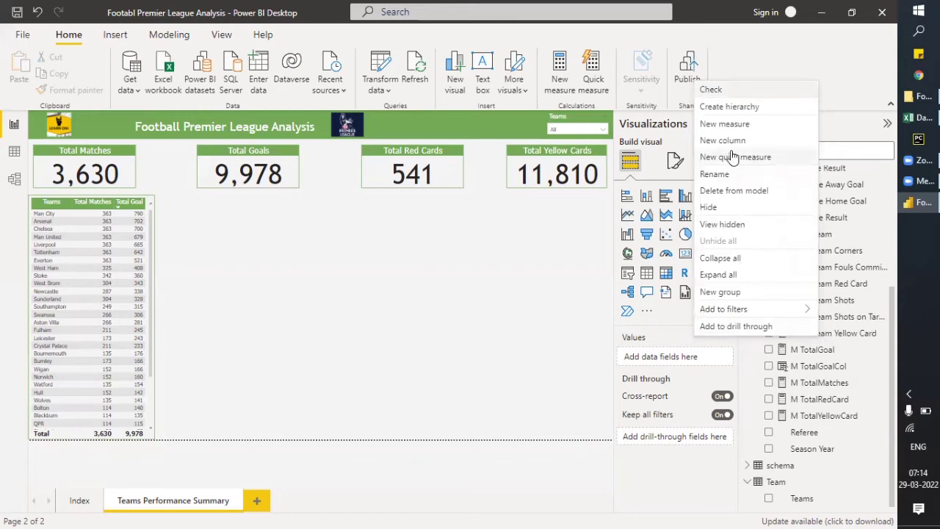
{"action": "left_click", "coordinate": [724, 125]}
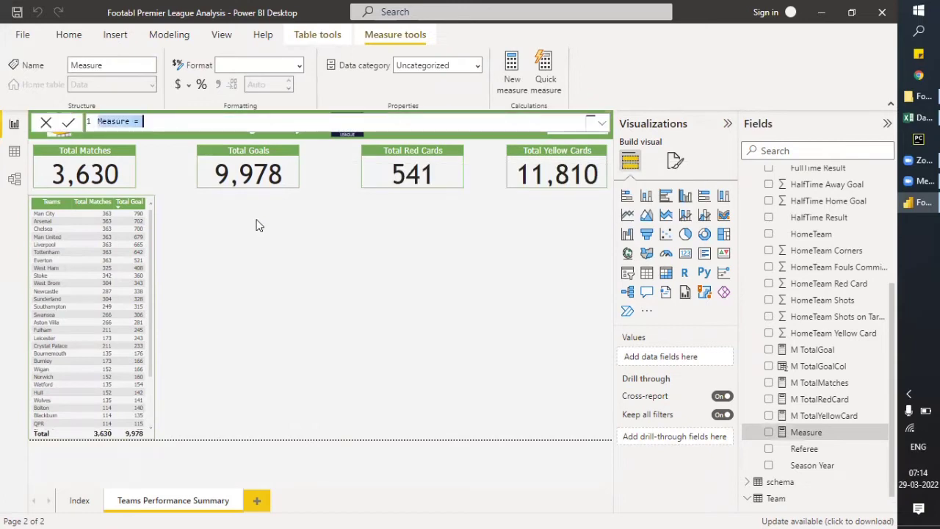
{"action": "type", "text": "M"}
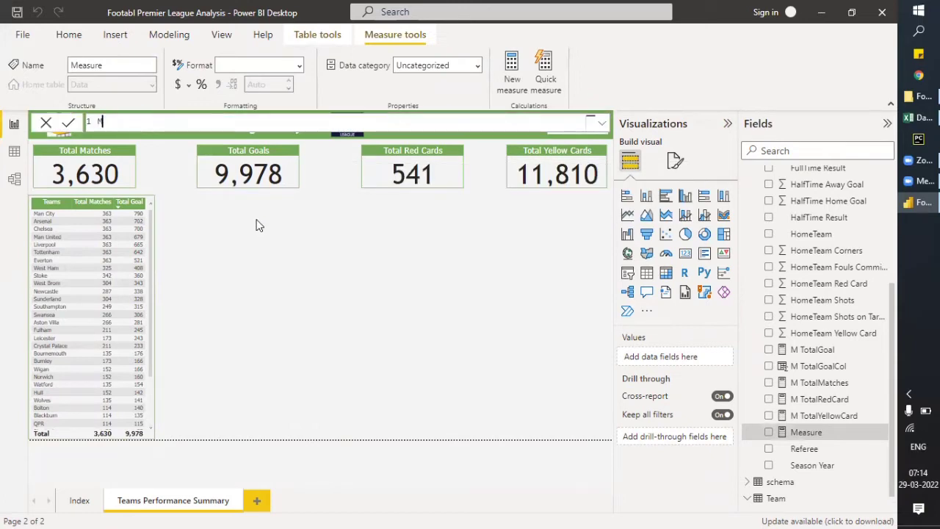
{"action": "type", "text": " HomeStrengTeam = "}
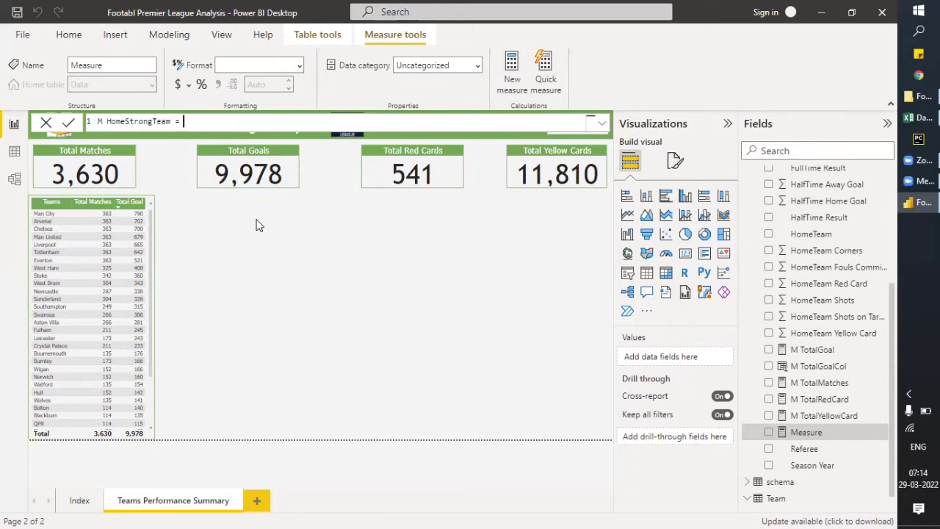
Define the M HomeStrongTeam measure as CALCULATE(COUNTA(Data[HomeTeam])) and commit the formula
{"action": "type", "text": "calcu"}
{"action": "key", "text": "Tab"}
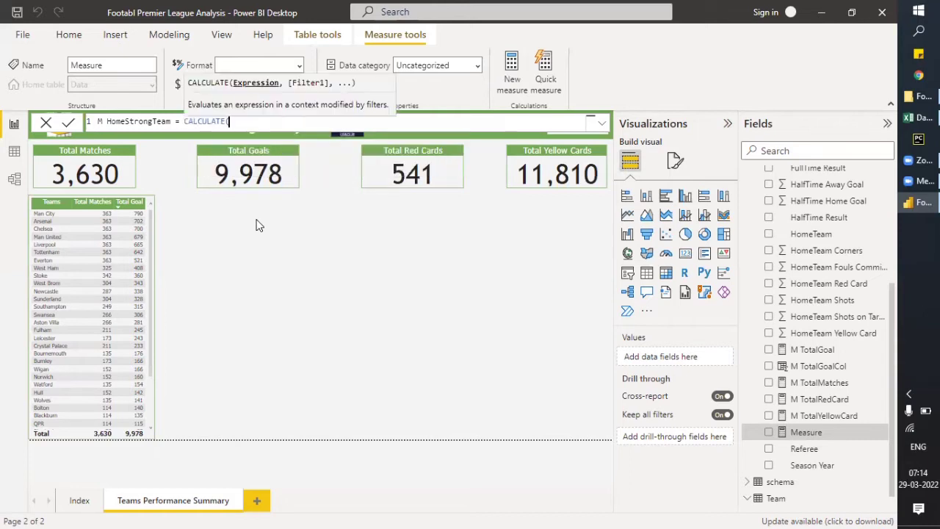
{"action": "type", "text": "count"}
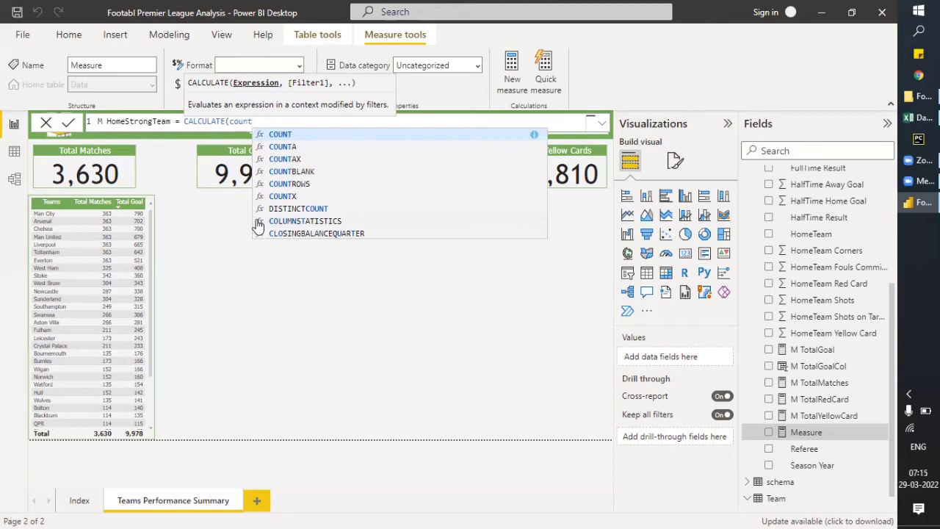
{"action": "type", "text": "a"}
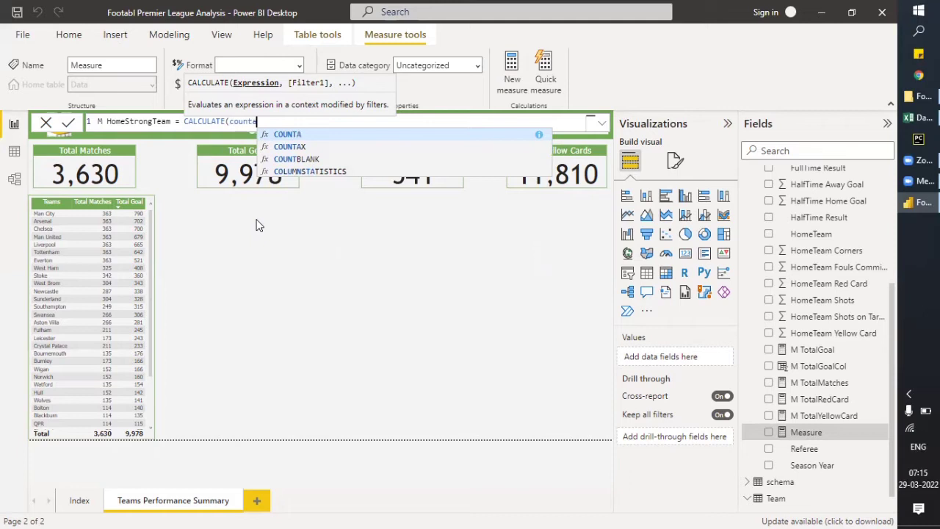
{"action": "key", "text": "Tab"}
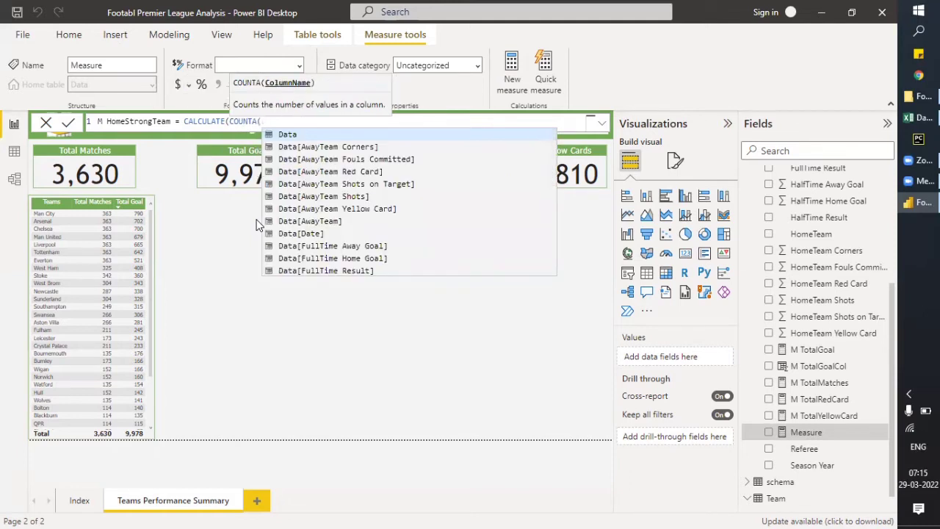
{"action": "type", "text": "Data["}
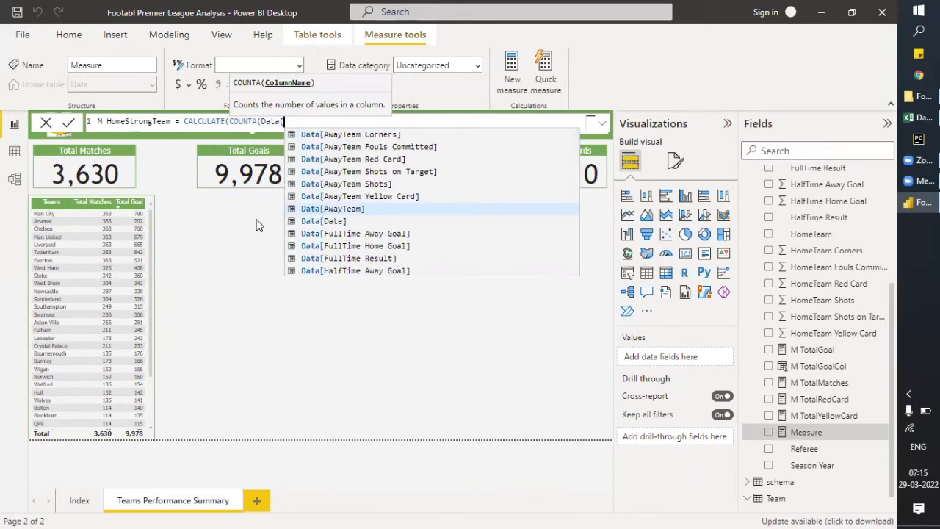
{"action": "type", "text": "home"}
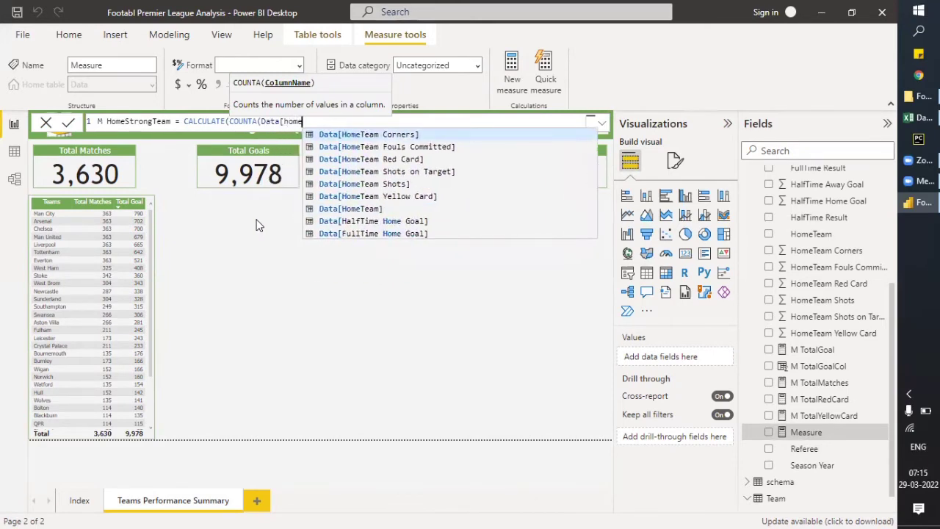
{"action": "key", "text": "Down"}
{"action": "key", "text": "Down"}
{"action": "key", "text": "Down"}
{"action": "key", "text": "Down"}
{"action": "key", "text": "Down"}
{"action": "key", "text": "Down"}
{"action": "key", "text": "Tab"}
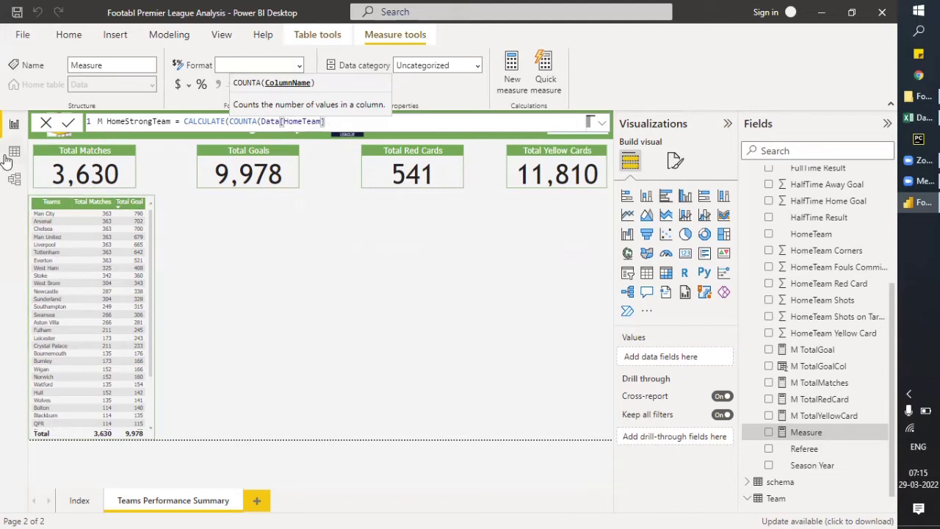
{"action": "left_click", "coordinate": [228, 233]}
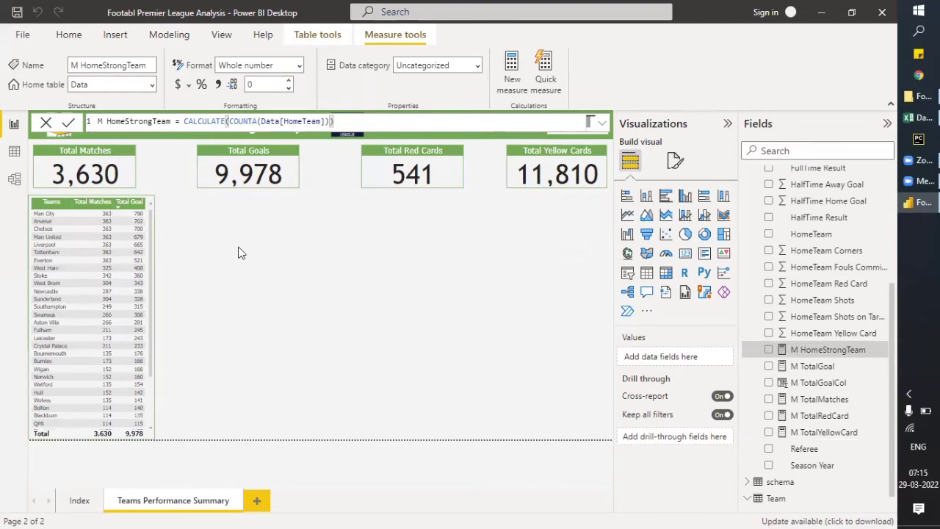
Reopen the Data table's rows and compare the FullTime Result codes with the HomeTeam and AwayTeam columns
{"action": "left_click", "coordinate": [15, 151]}
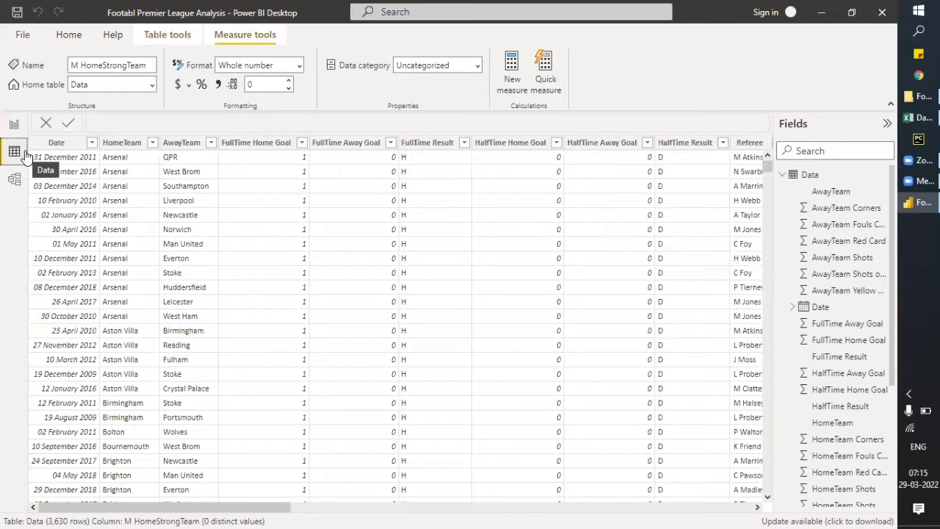
{"action": "left_click", "coordinate": [419, 144]}
{"action": "left_click", "coordinate": [464, 143]}
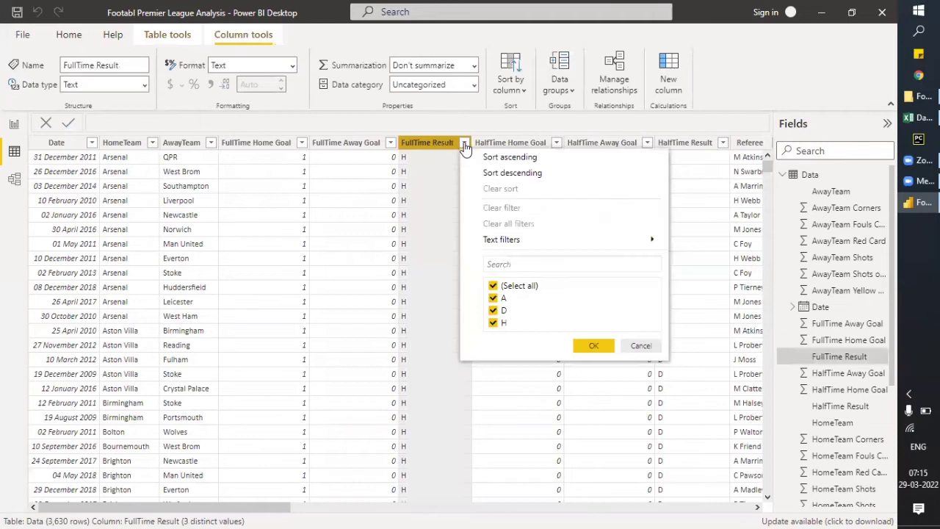
{"action": "left_click", "coordinate": [123, 144]}
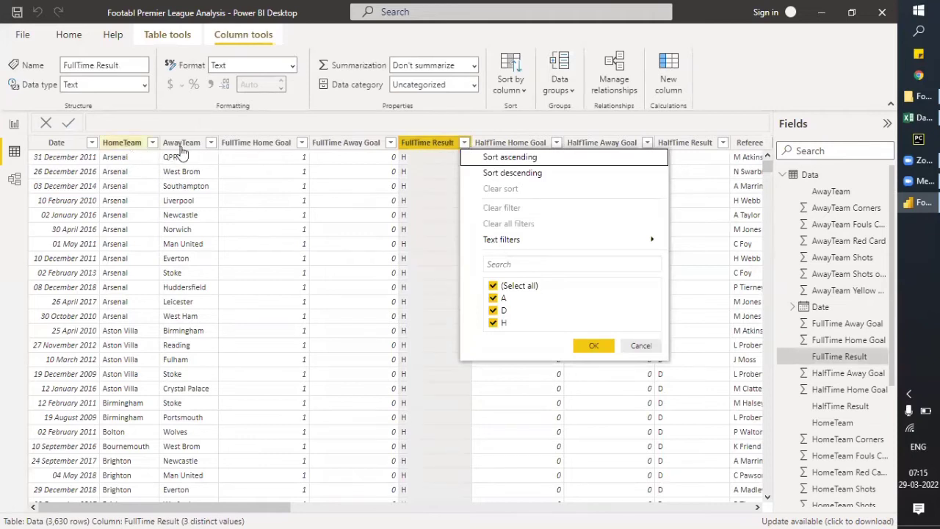
{"action": "left_click", "coordinate": [184, 148]}
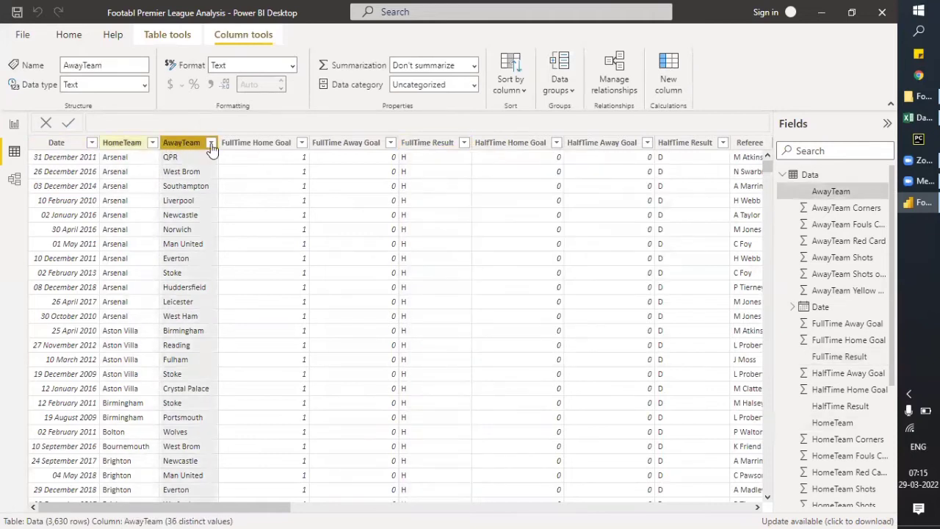
{"action": "left_click", "coordinate": [129, 148]}
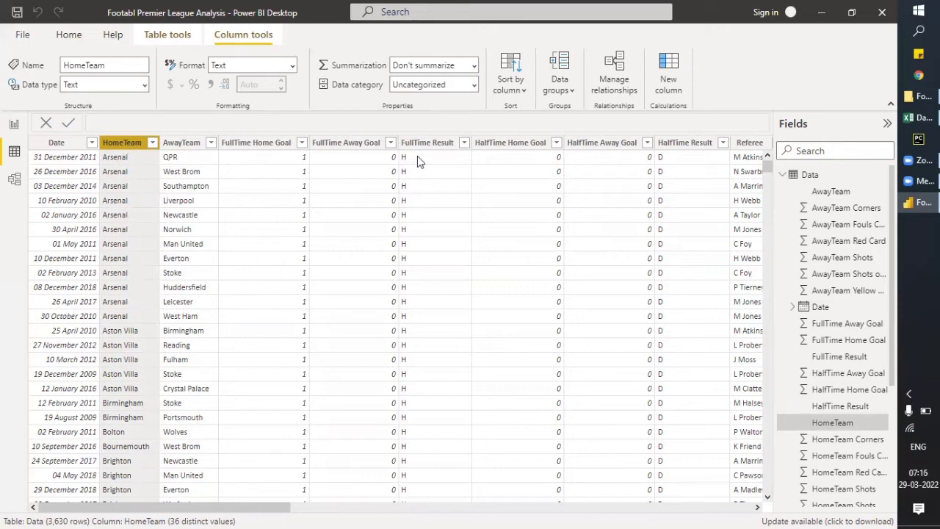
Filter the Data table's FullTime Result column to show only the value H
{"action": "left_click", "coordinate": [457, 143]}
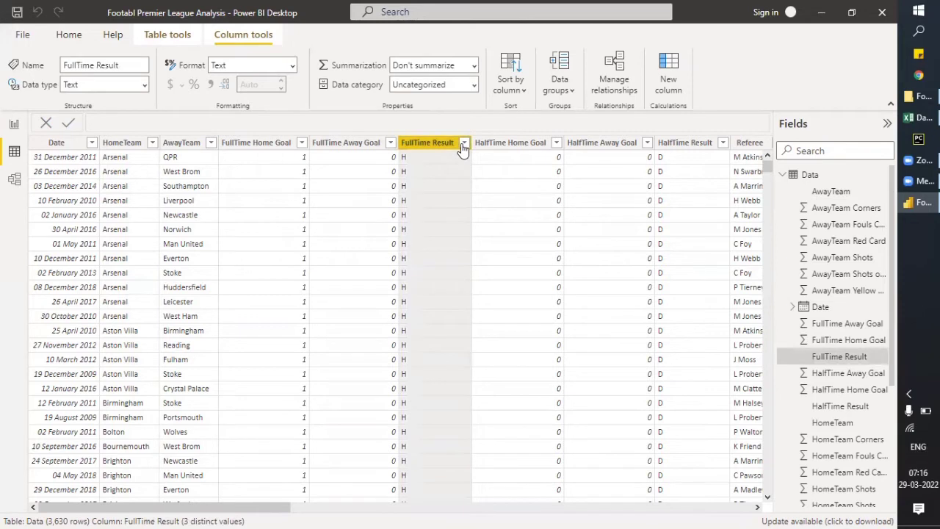
{"action": "left_click", "coordinate": [463, 145]}
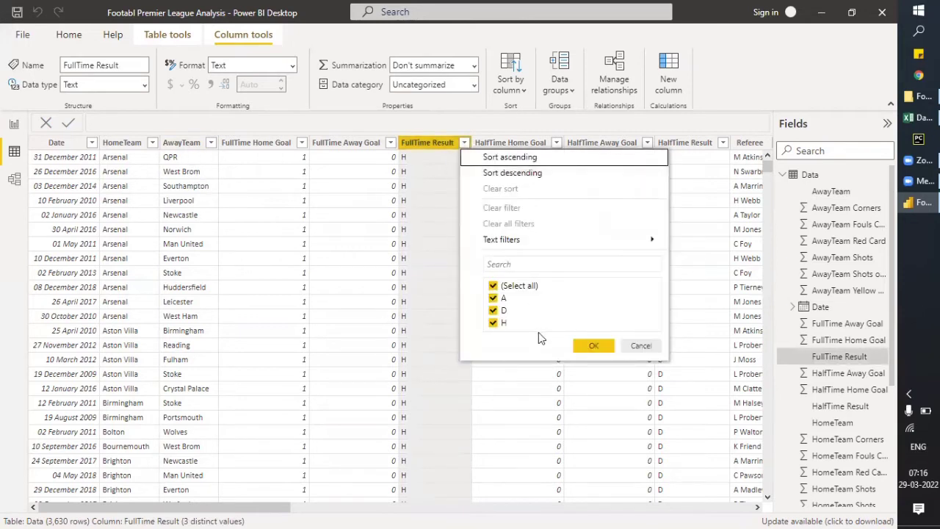
{"action": "left_click", "coordinate": [492, 286]}
{"action": "left_click", "coordinate": [493, 323]}
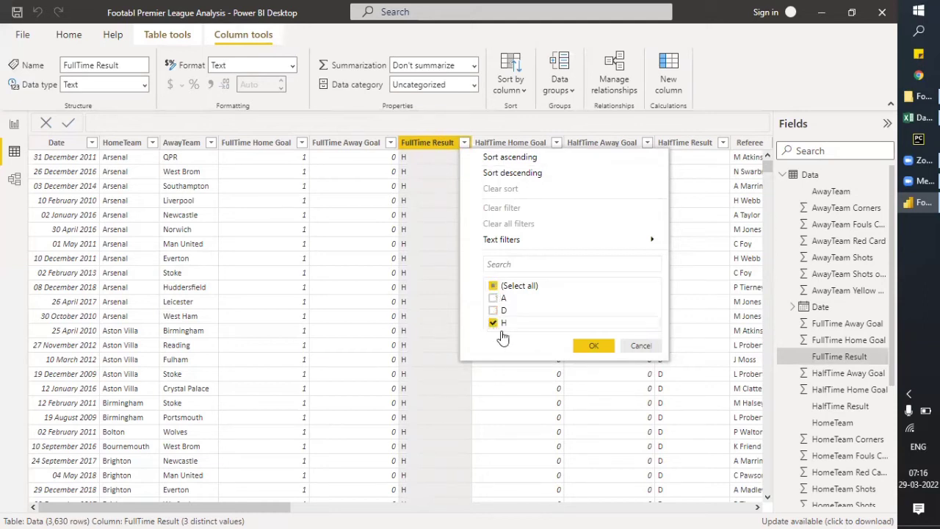
{"action": "left_click", "coordinate": [592, 347]}
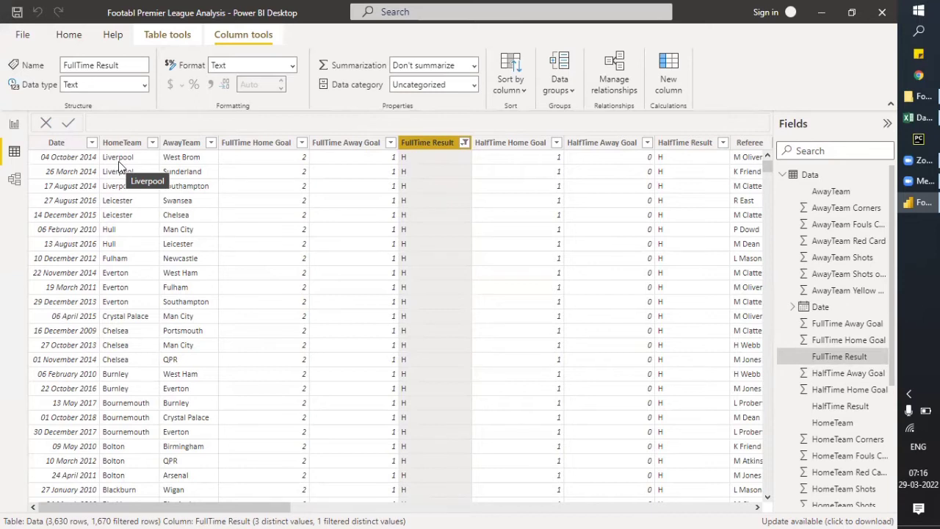
Return to the report page and extend the M HomeStrongTeam measure with the filter Data[HalfTime Result] = "H"
{"action": "left_click", "coordinate": [14, 125]}
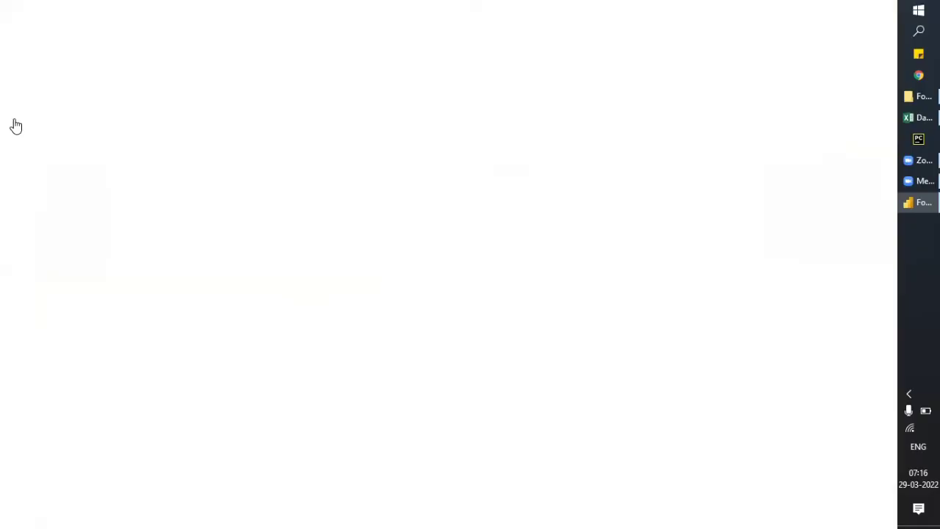
{"action": "left_click", "coordinate": [217, 265]}
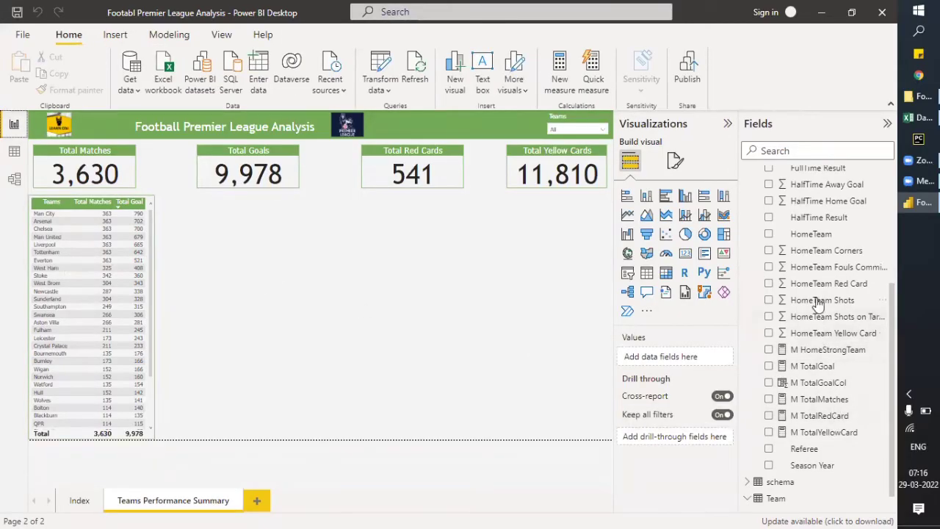
{"action": "left_click", "coordinate": [812, 356]}
{"action": "left_click", "coordinate": [341, 120]}
{"action": "key", "text": "BackSpace"}
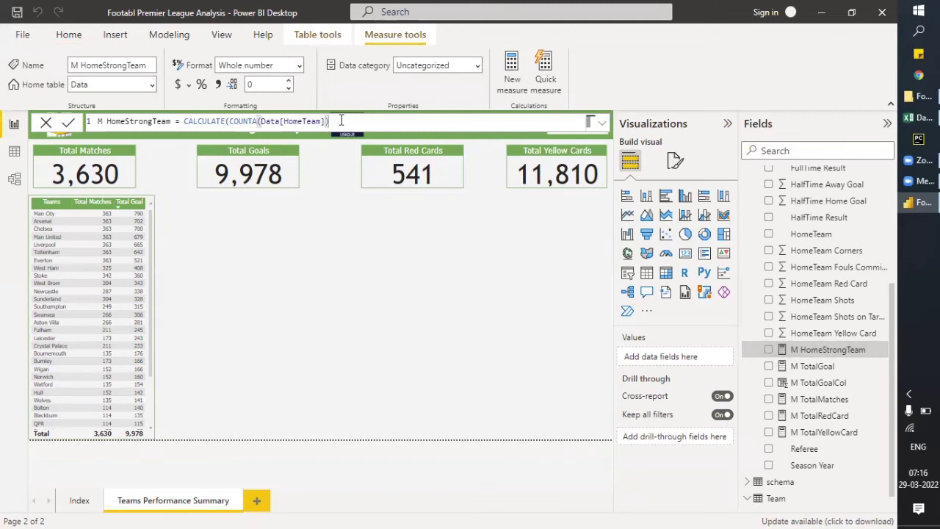
{"action": "type", "text": ","}
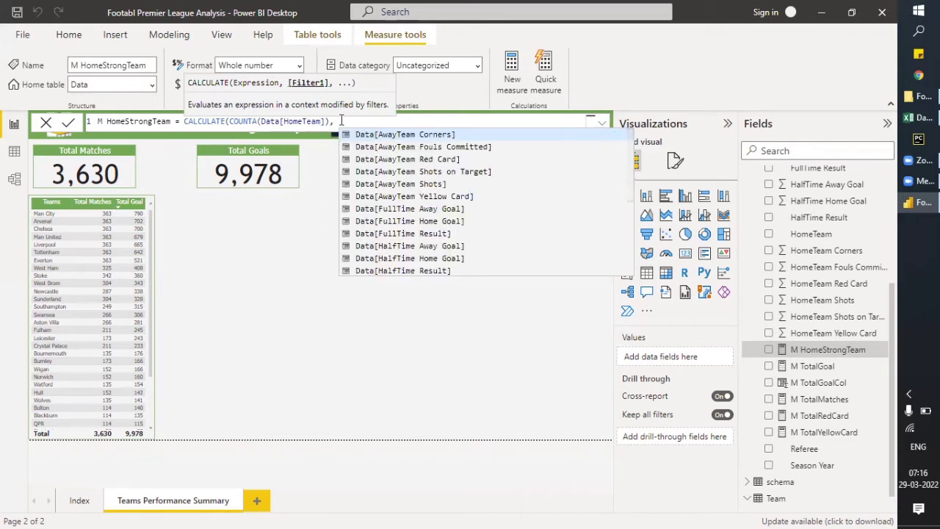
{"action": "type", "text": " data"}
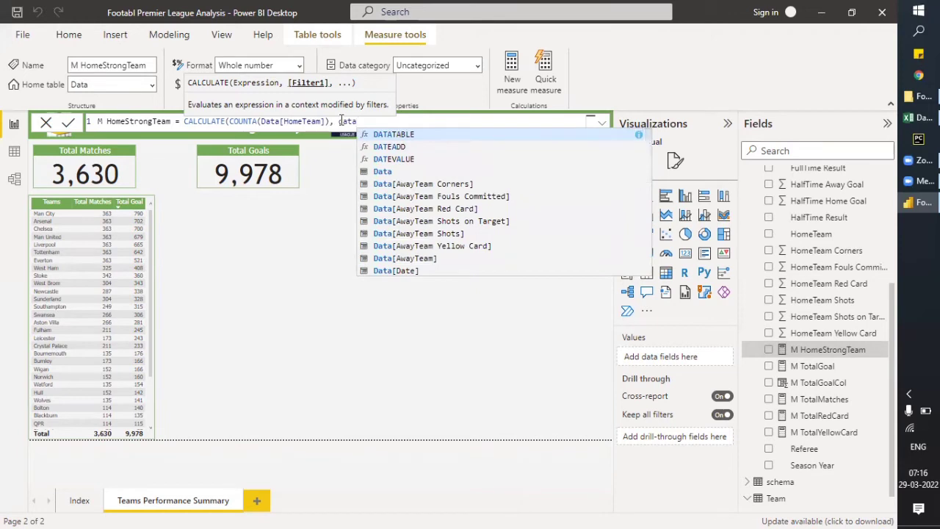
{"action": "type", "text": "[ful"}
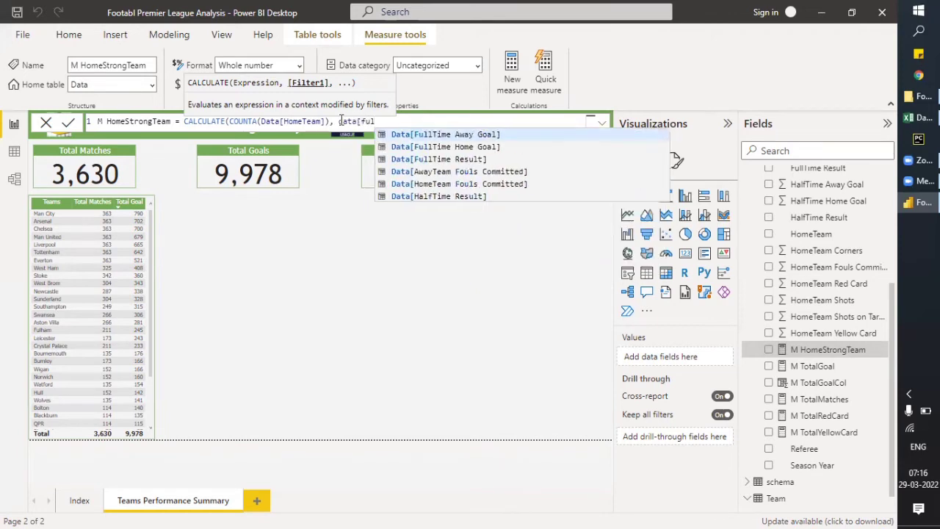
{"action": "key", "text": "Up"}
{"action": "key", "text": "Tab"}
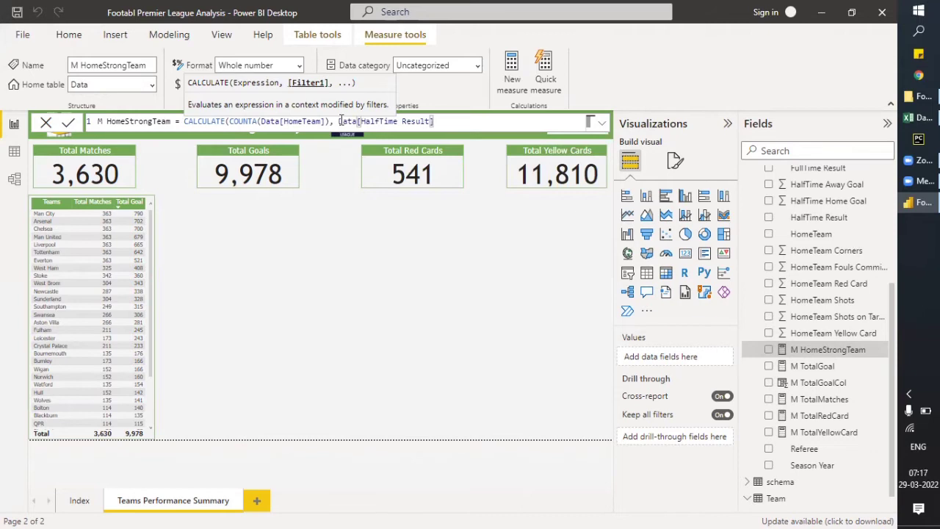
{"action": "type", "text": "= \"H\""}
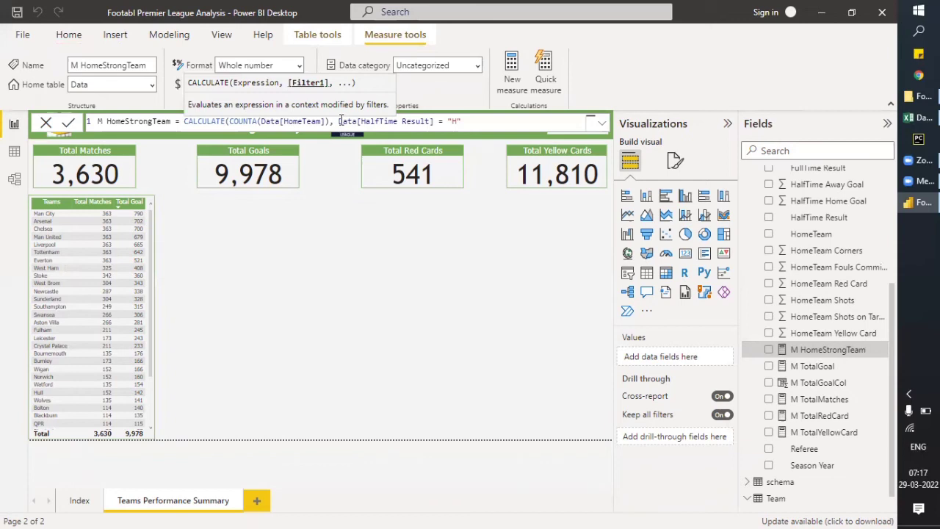
Add a USERELATIONSHIP argument to the M HomeStrongTeam formula with Data[HomeTeam] as its first column
{"action": "type", "text": ","}
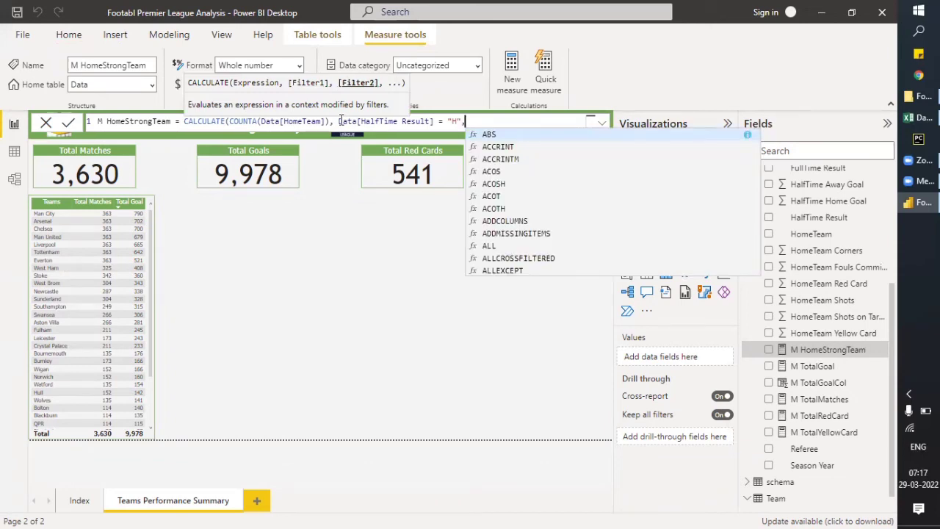
{"action": "type", "text": "er"}
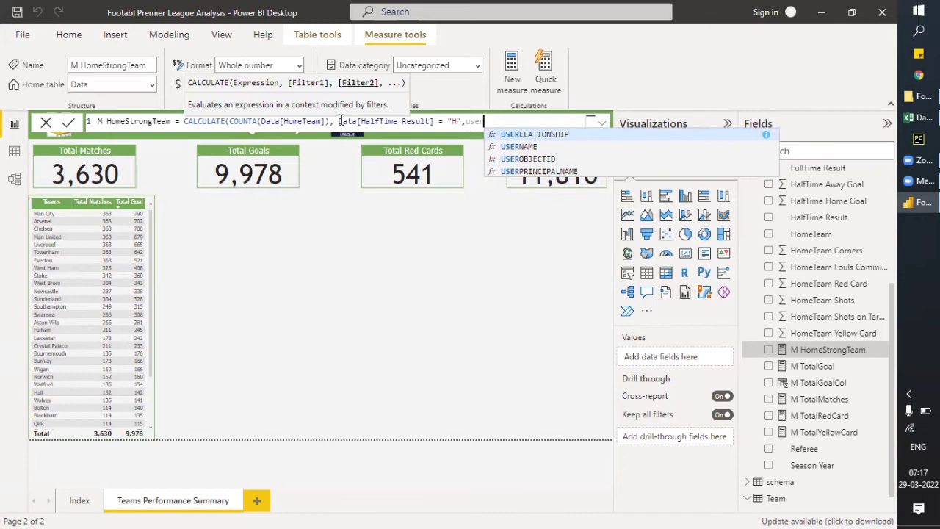
{"action": "key", "text": "Tab"}
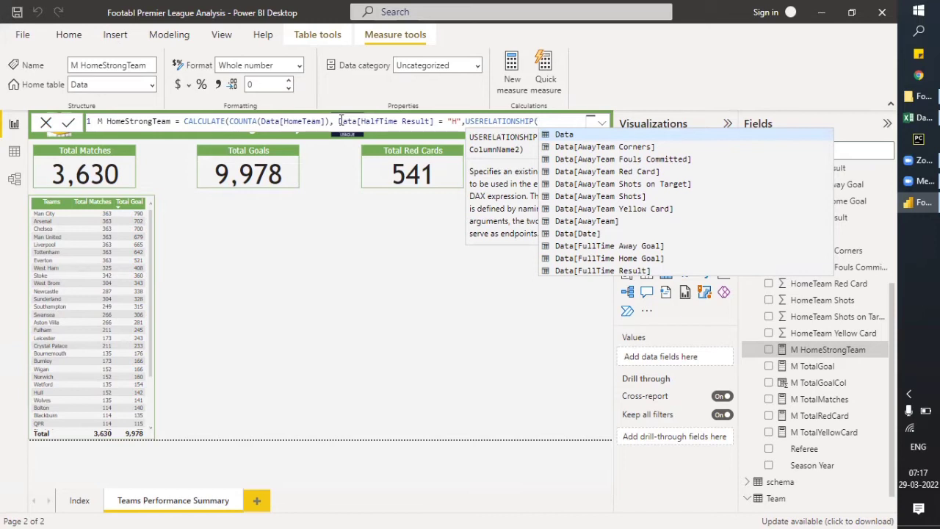
{"action": "type", "text": "Data"}
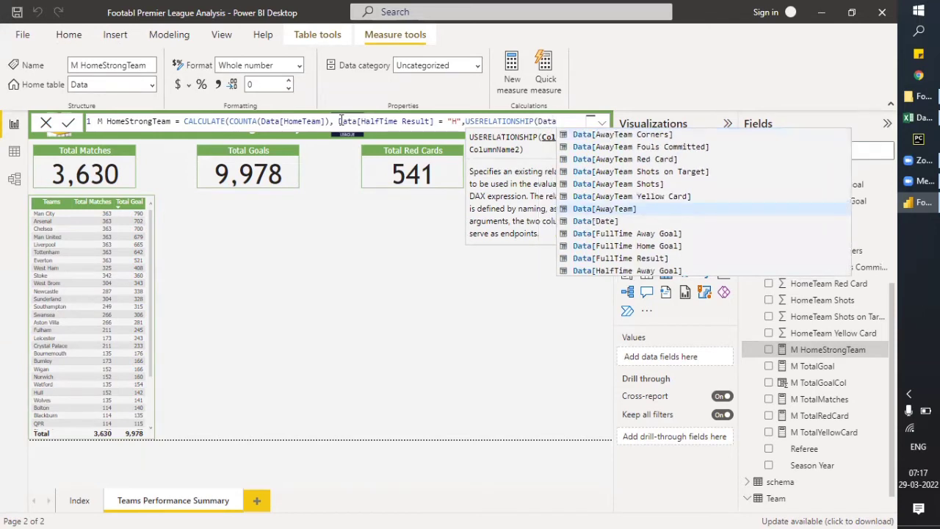
{"action": "type", "text": "[home"}
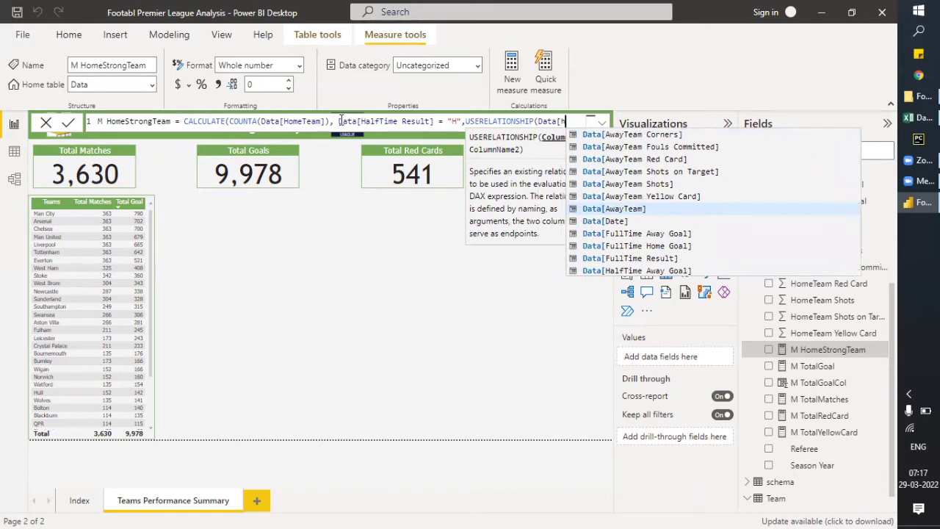
{"action": "key", "text": "Up"}
{"action": "key", "text": "Up"}
{"action": "key", "text": "Up"}
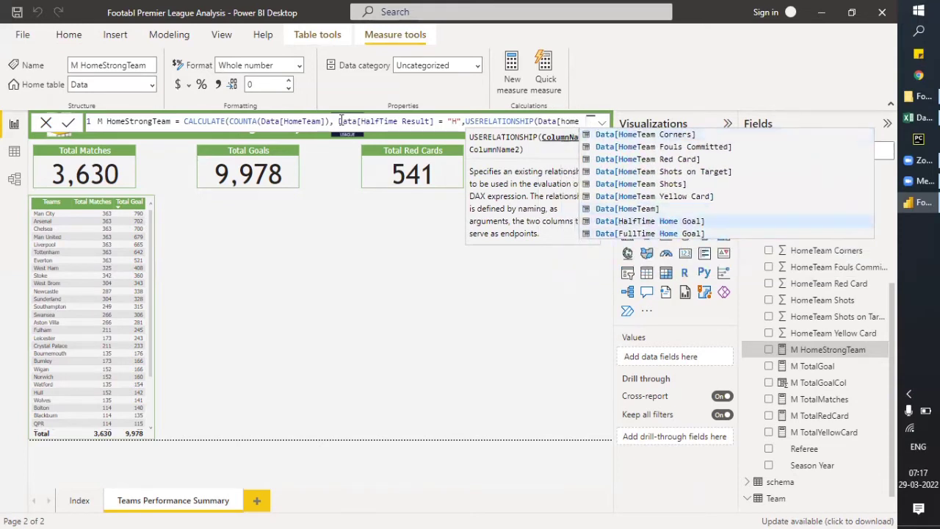
{"action": "key", "text": "Tab"}
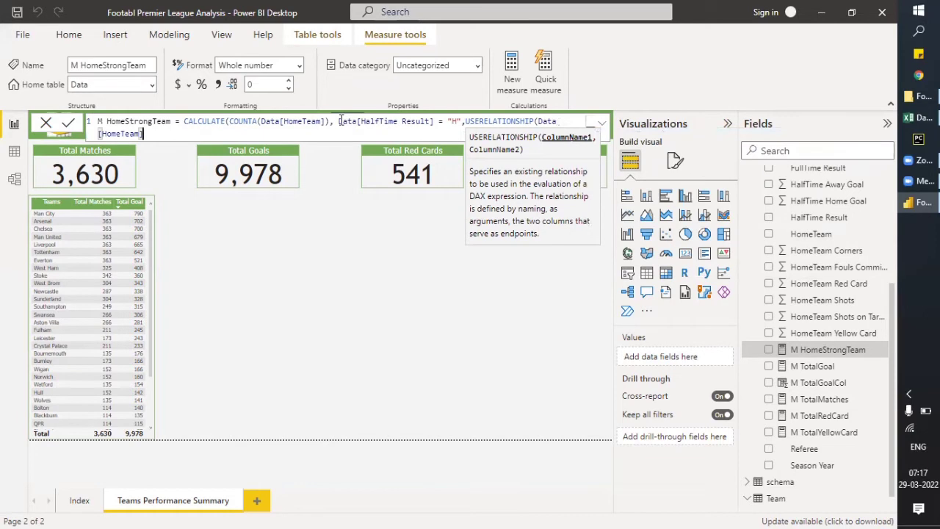
Complete the USERELATIONSHIP function with Team[Teams] as the second column and commit the measure
{"action": "type", "text": ",team"}
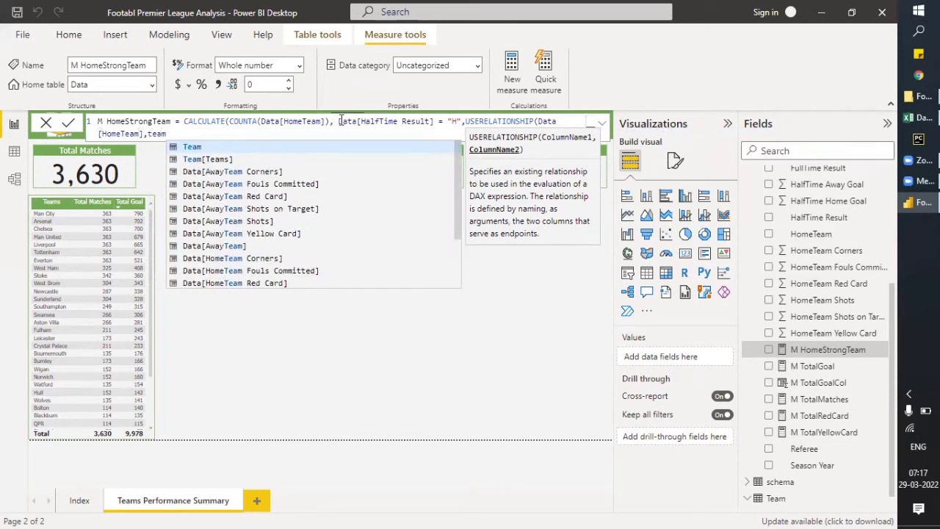
{"action": "key", "text": "Down"}
{"action": "key", "text": "Tab"}
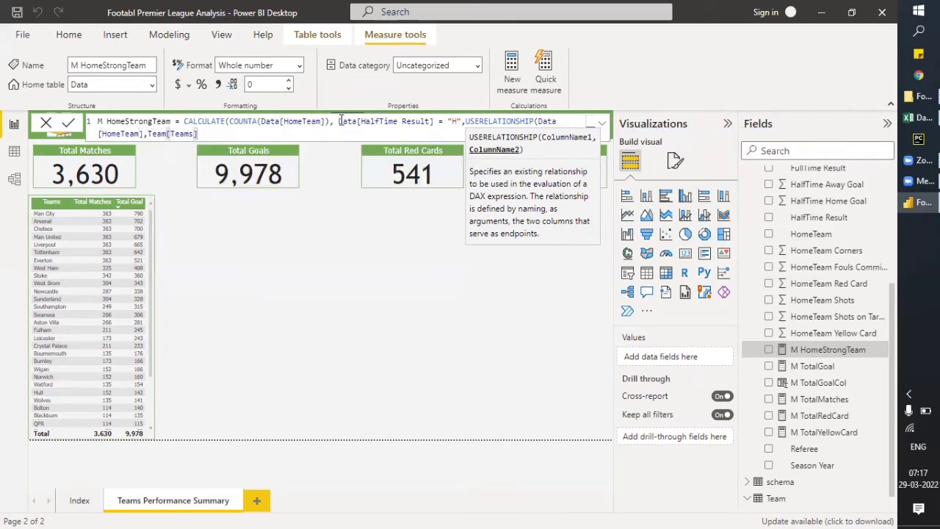
{"action": "type", "text": "))"}
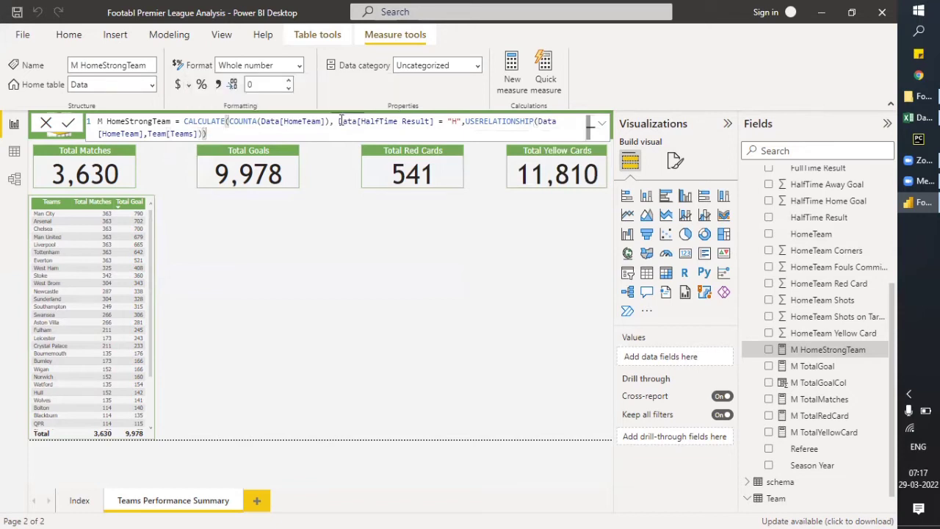
{"action": "key", "text": "Return"}
{"action": "left_click", "coordinate": [286, 254]}
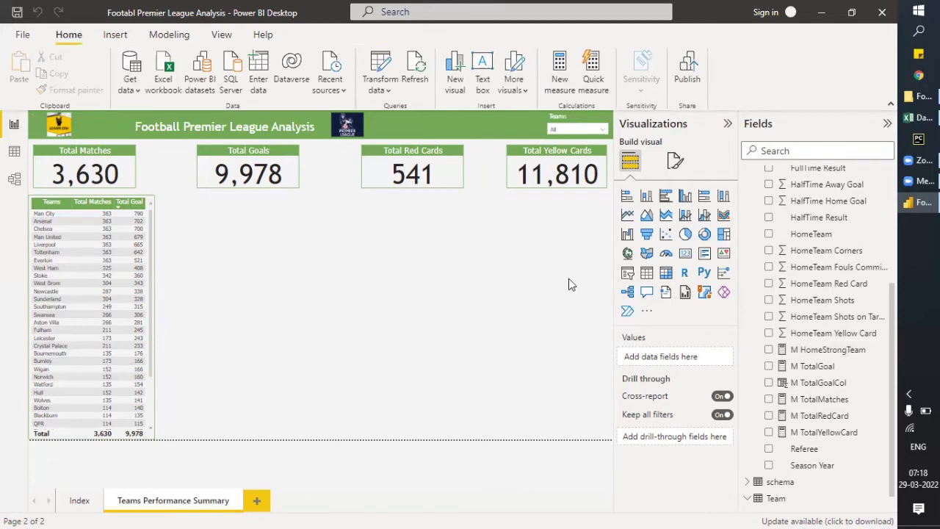
Add a clustered bar chart beside the teams table with Teams as the axis and M HomeStrongTeam as the values
{"action": "left_click", "coordinate": [666, 198]}
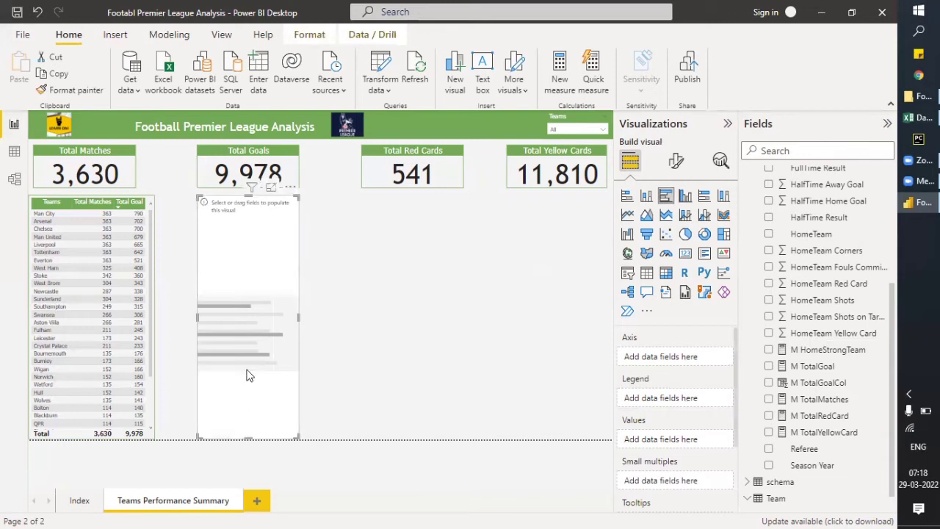
{"action": "left_click_drag", "start_coordinate": [245, 237], "coordinate": [211, 241]}
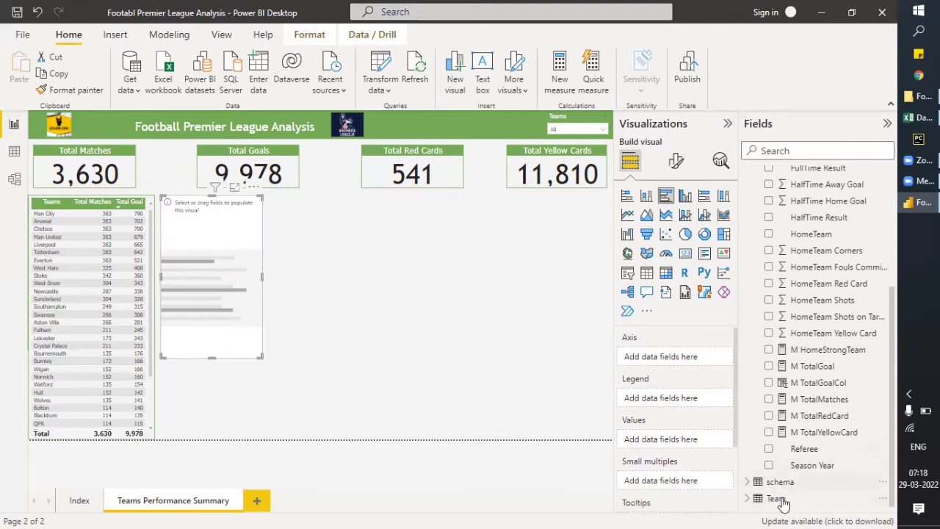
{"action": "left_click", "coordinate": [747, 499]}
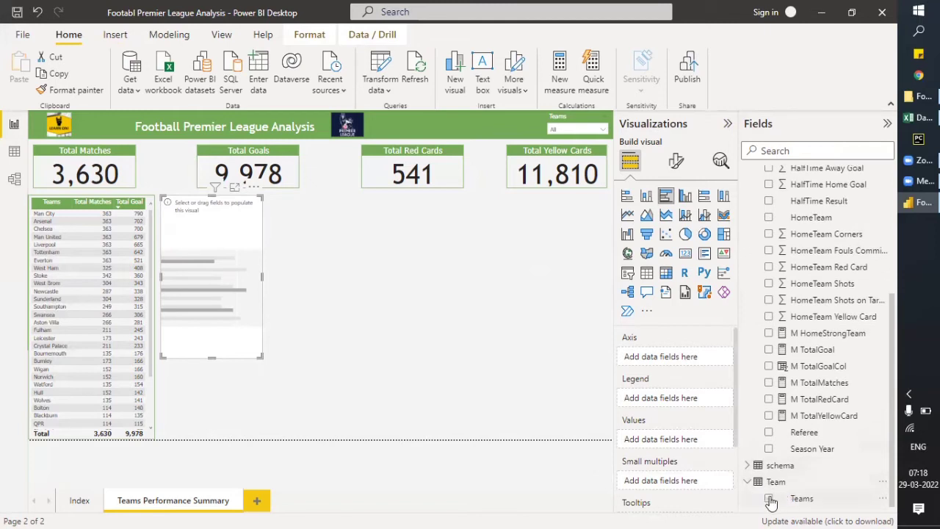
{"action": "left_click", "coordinate": [768, 499]}
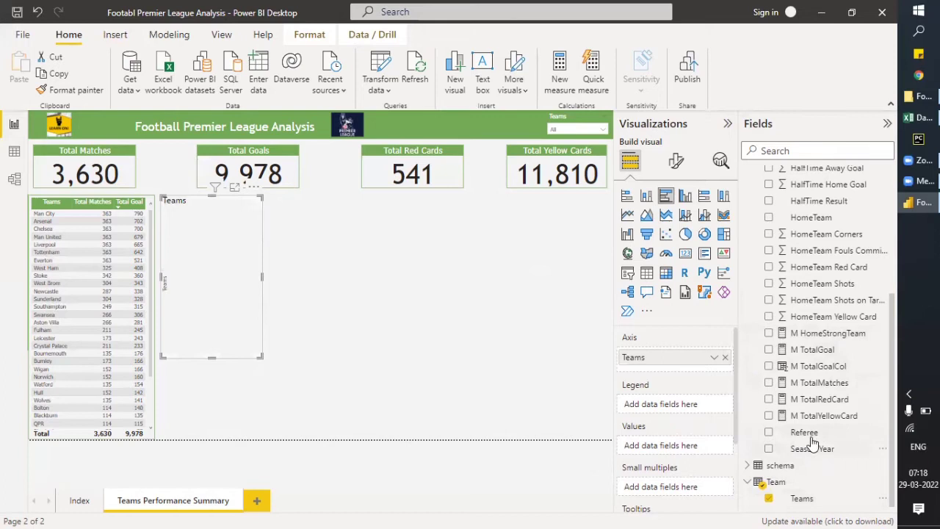
{"action": "left_click", "coordinate": [769, 333]}
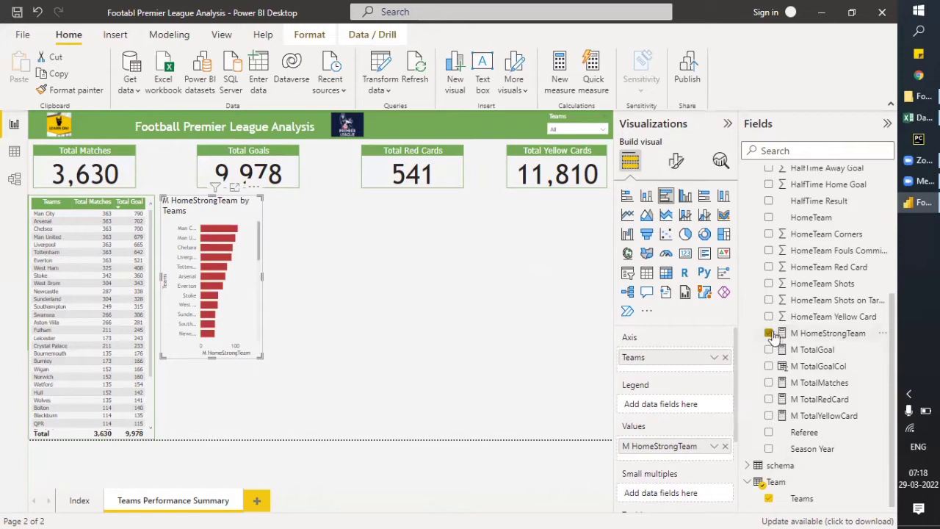
{"action": "left_click", "coordinate": [817, 335]}
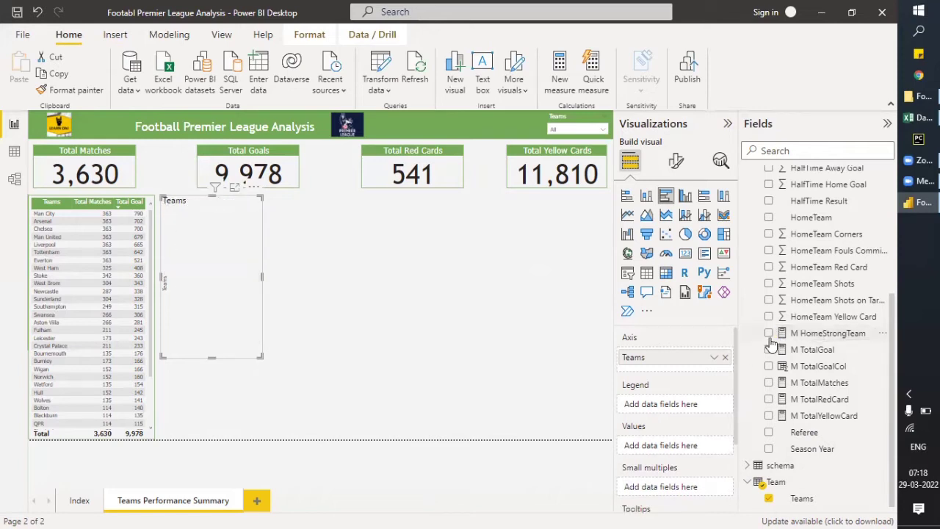
{"action": "left_click_drag", "start_coordinate": [815, 342], "coordinate": [681, 445]}
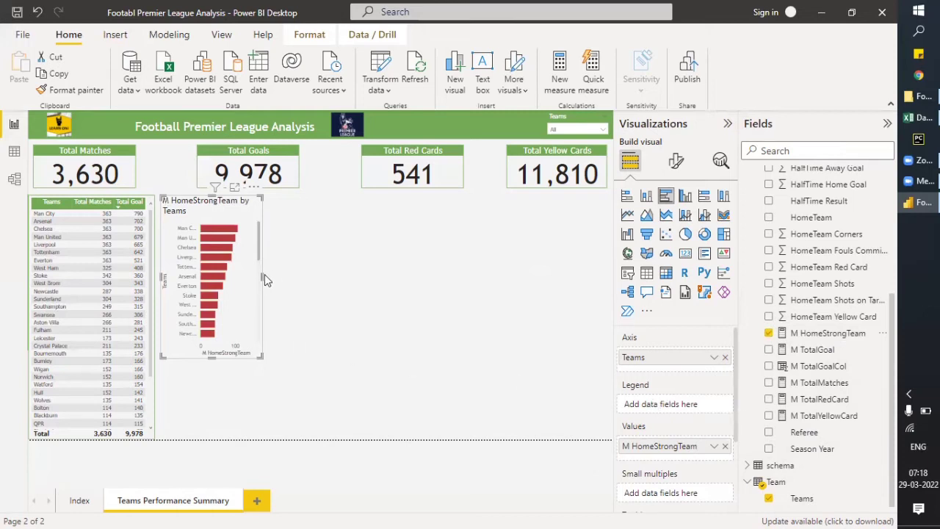
Widen the bar chart, stretch it down to the table's height, and apply the table's formatting to it with Format Painter
{"action": "left_click_drag", "start_coordinate": [262, 277], "coordinate": [320, 279]}
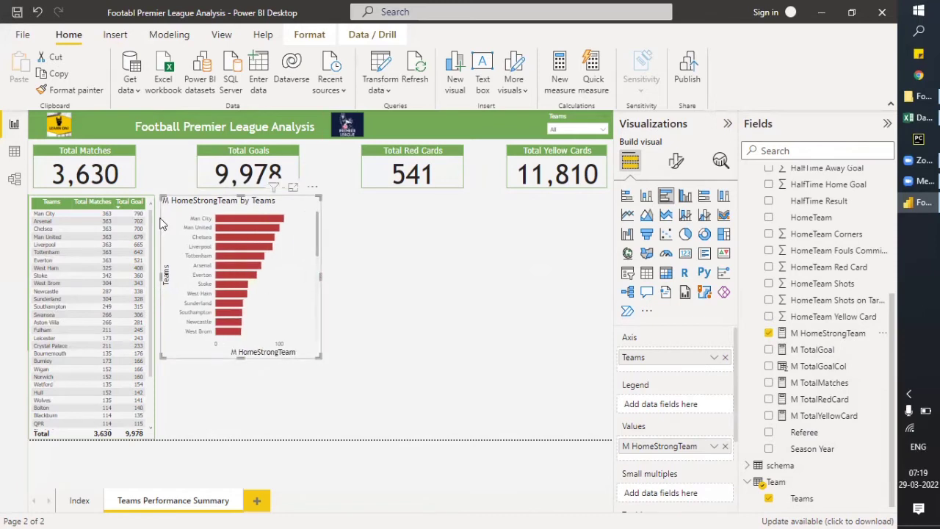
{"action": "left_click_drag", "start_coordinate": [241, 358], "coordinate": [246, 438]}
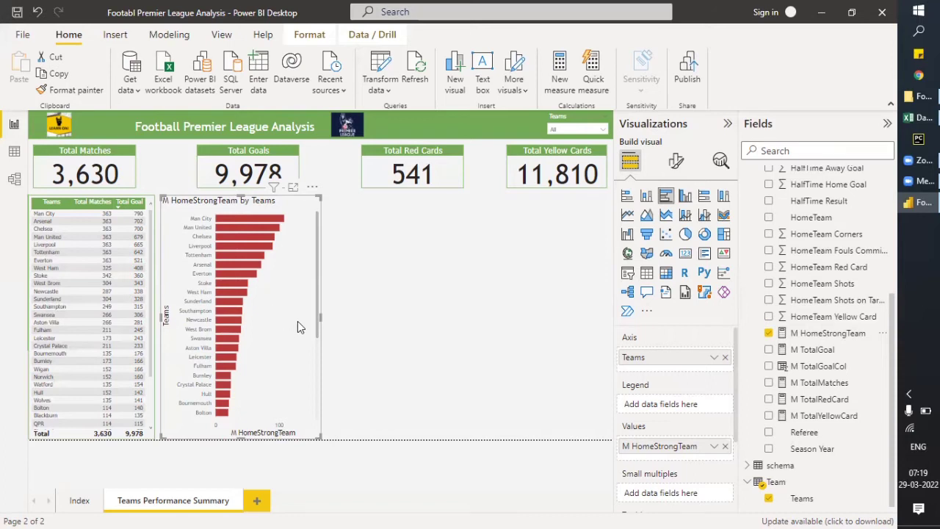
{"action": "left_click", "coordinate": [110, 213]}
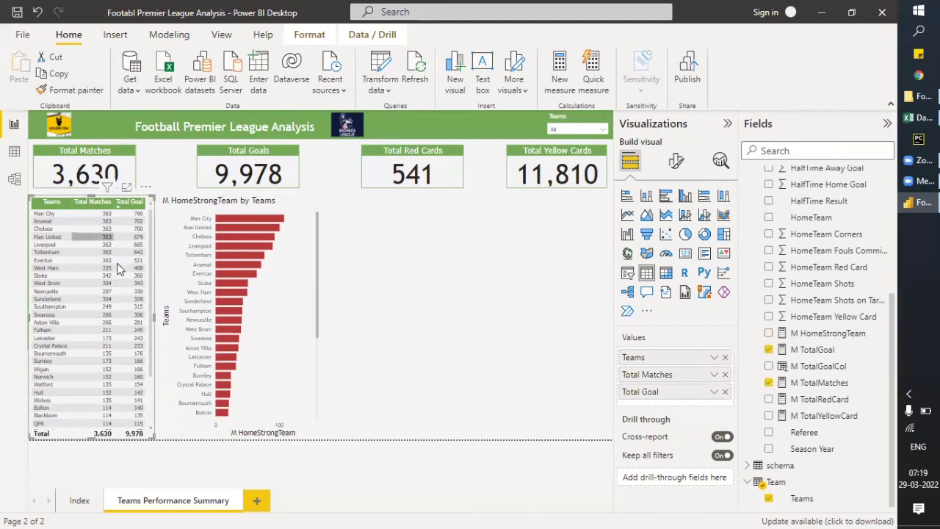
{"action": "left_click", "coordinate": [77, 89]}
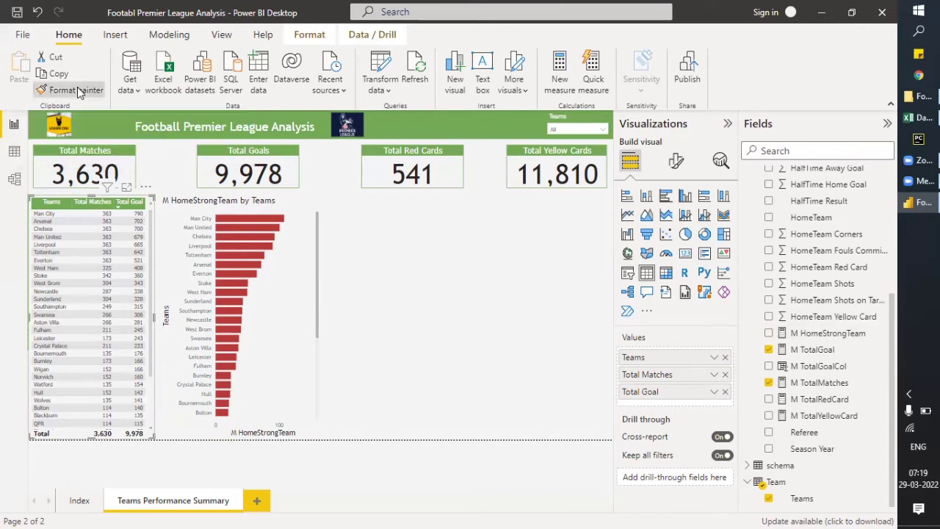
{"action": "left_click", "coordinate": [288, 272]}
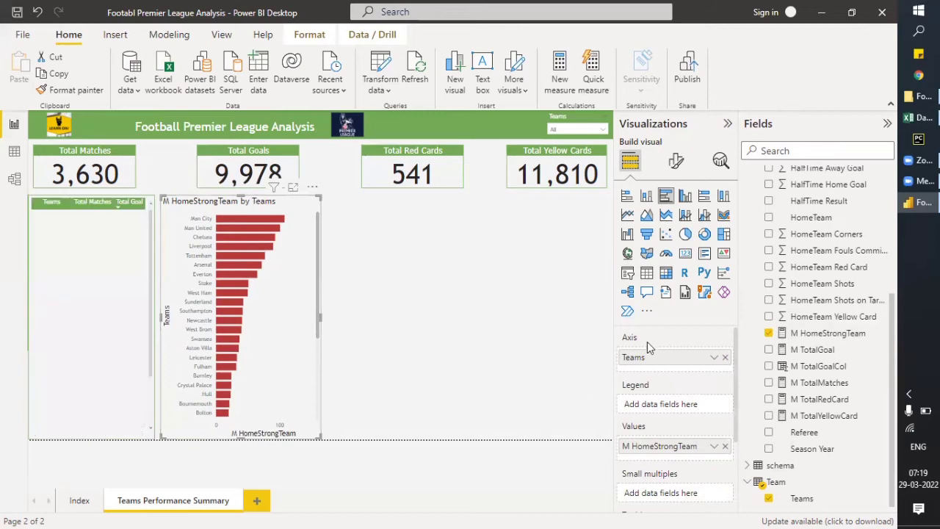
Turn on data labels for the bar chart and set their position to Inside end
{"action": "left_click", "coordinate": [676, 161]}
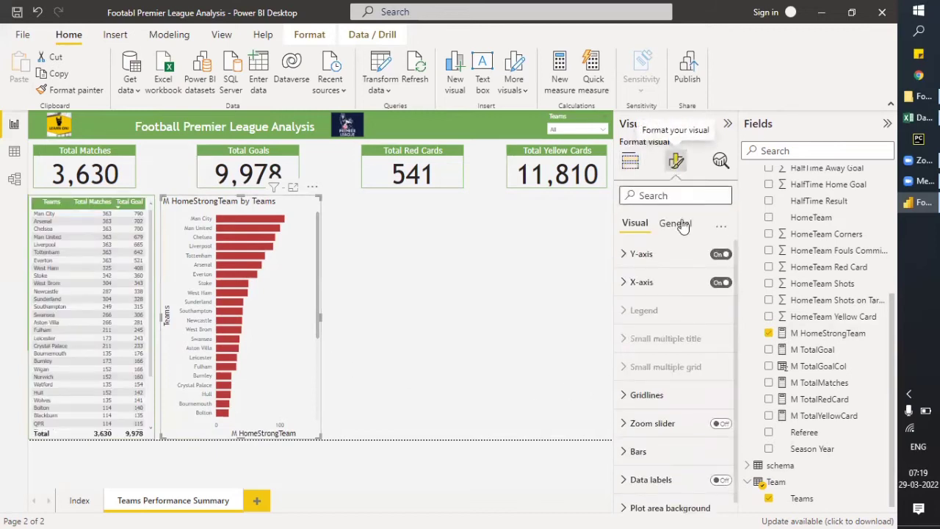
{"action": "scroll", "coordinate": [661, 463], "scroll_direction": "down", "scroll_amount": 1}
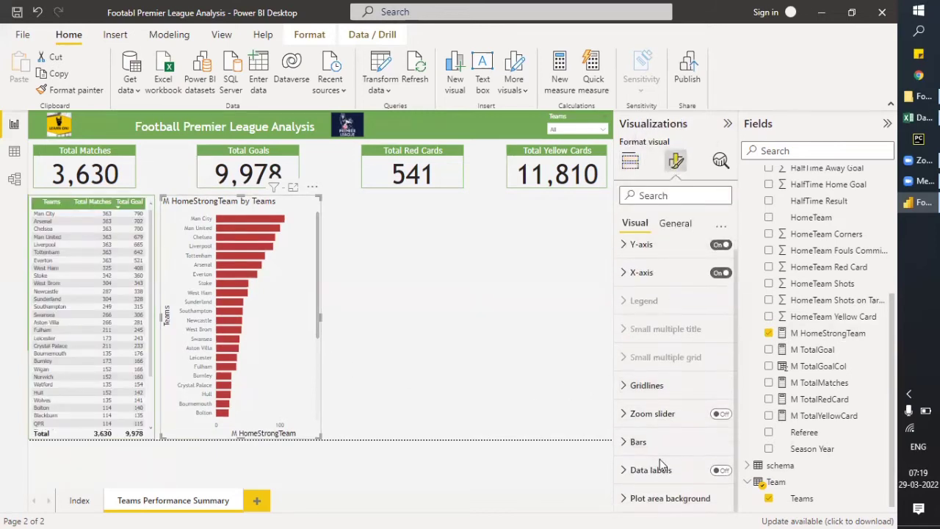
{"action": "left_click", "coordinate": [721, 470]}
{"action": "left_click", "coordinate": [628, 470]}
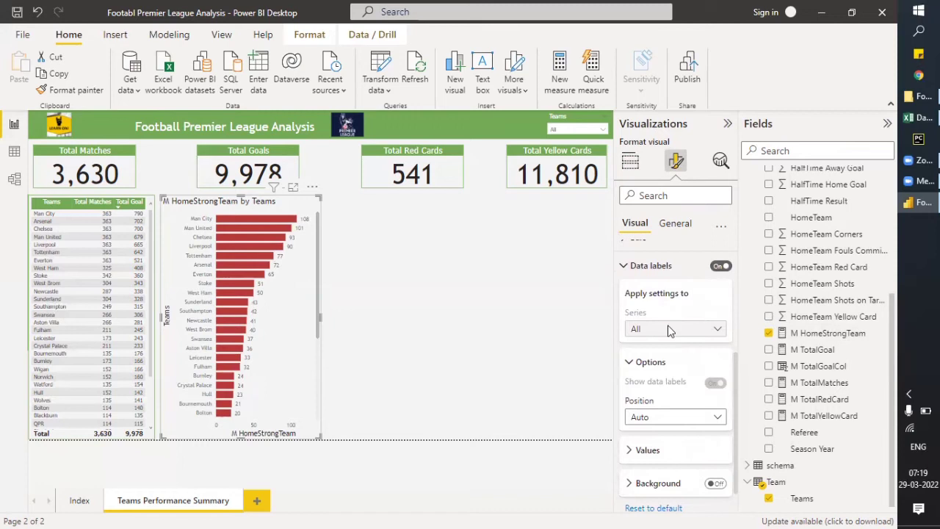
{"action": "left_click", "coordinate": [674, 418]}
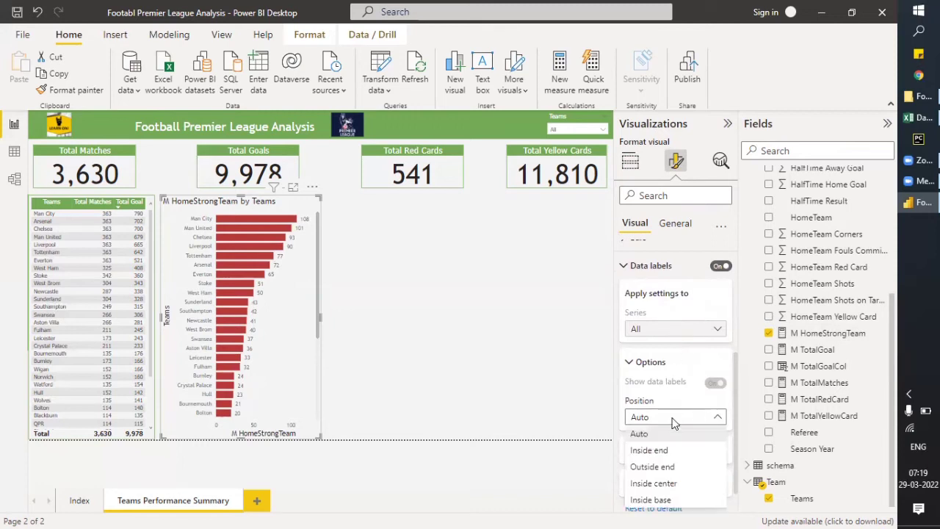
{"action": "left_click", "coordinate": [670, 455]}
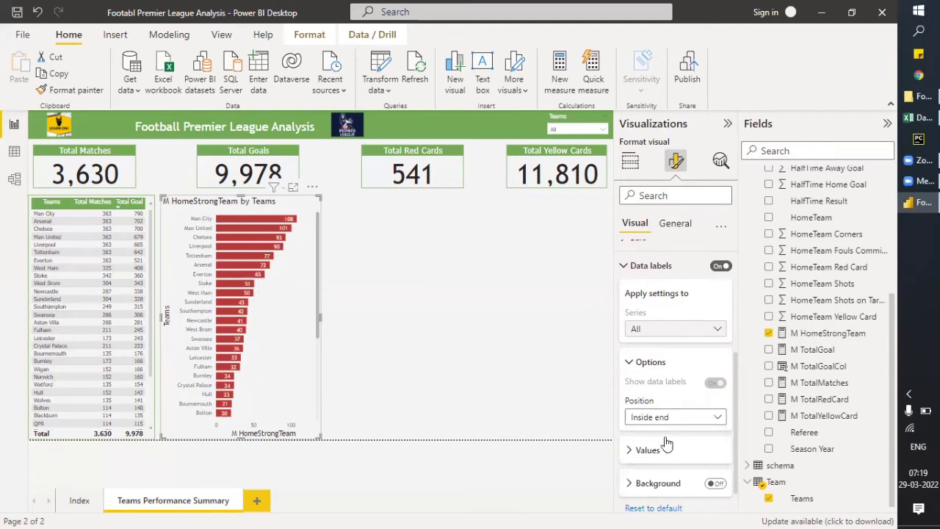
Try out a background behind the bar chart's data labels
{"action": "scroll", "coordinate": [681, 411], "scroll_direction": "down", "scroll_amount": 1}
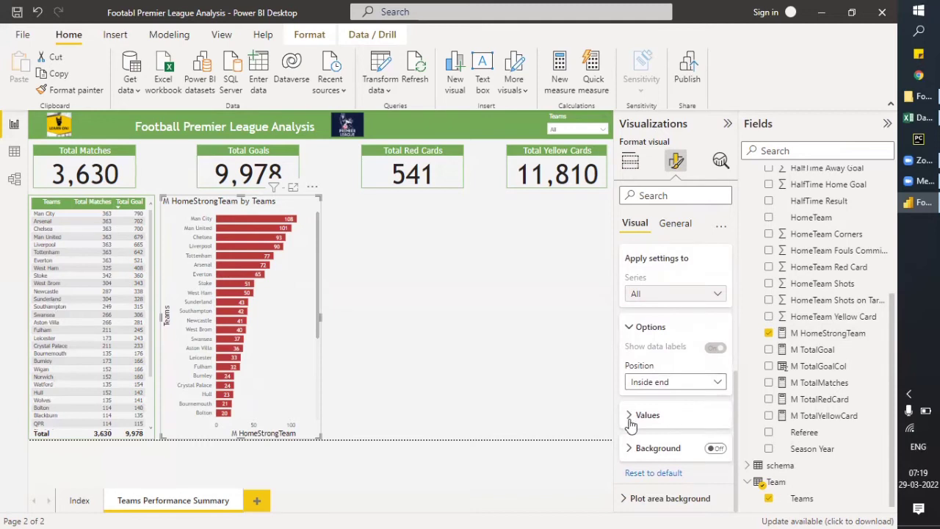
{"action": "left_click", "coordinate": [712, 449]}
{"action": "left_click", "coordinate": [711, 451]}
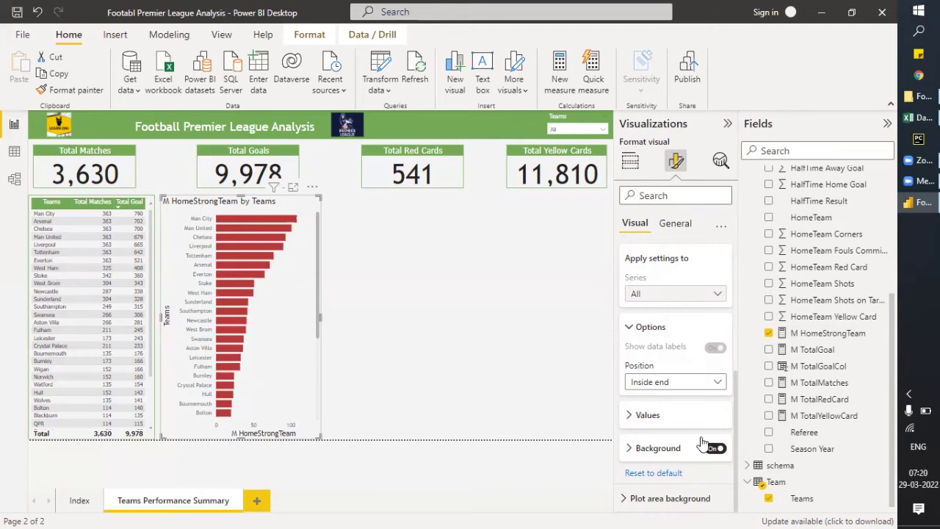
{"action": "scroll", "coordinate": [694, 404], "scroll_direction": "up", "scroll_amount": 3}
{"action": "scroll", "coordinate": [696, 401], "scroll_direction": "up", "scroll_amount": 1}
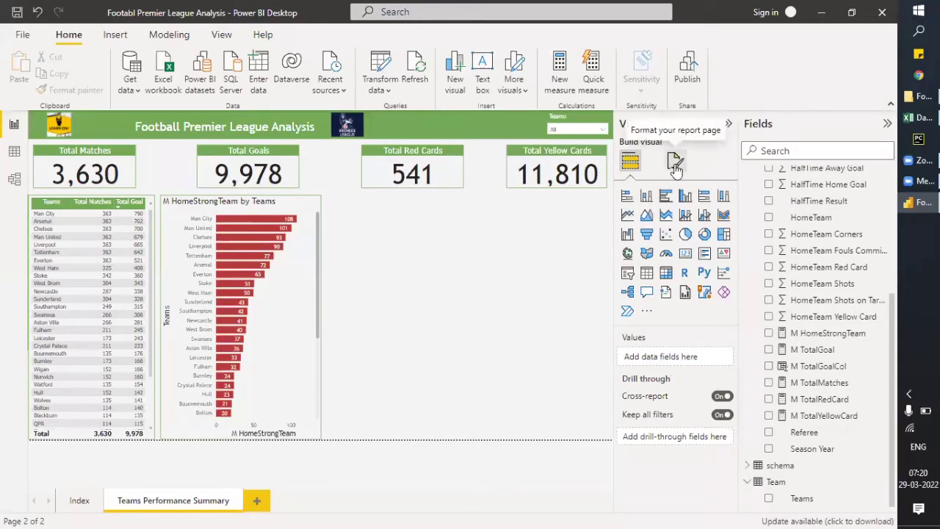
Set the bar chart's title font to Tahoma at size 10
{"action": "left_click", "coordinate": [279, 316]}
{"action": "left_click", "coordinate": [674, 163]}
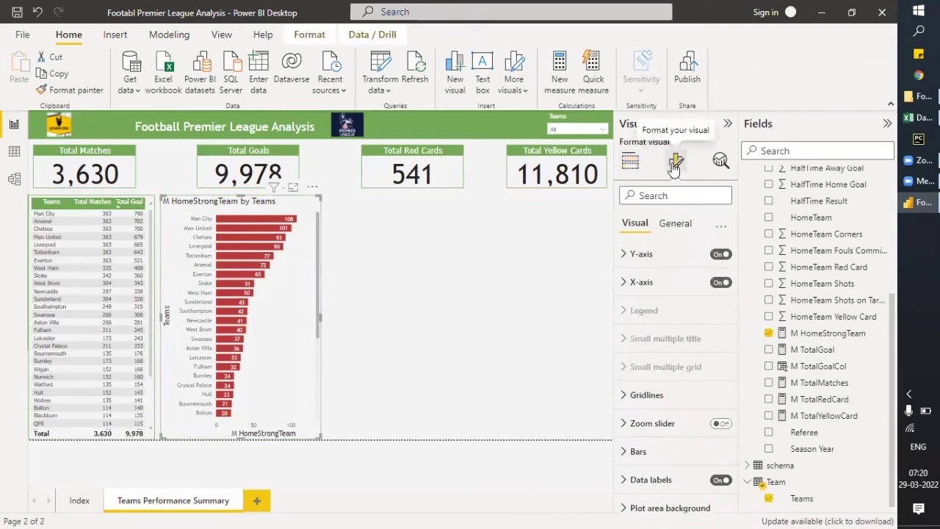
{"action": "left_click", "coordinate": [673, 226]}
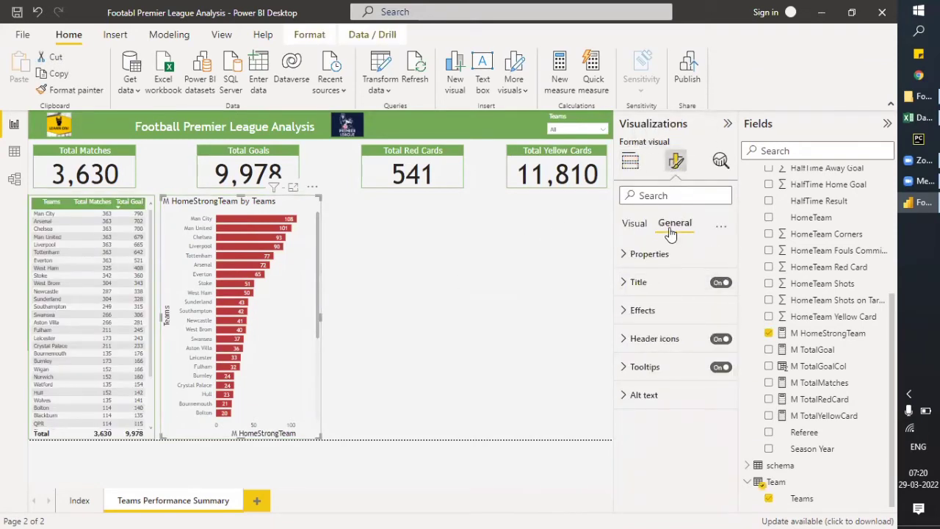
{"action": "left_click", "coordinate": [623, 285]}
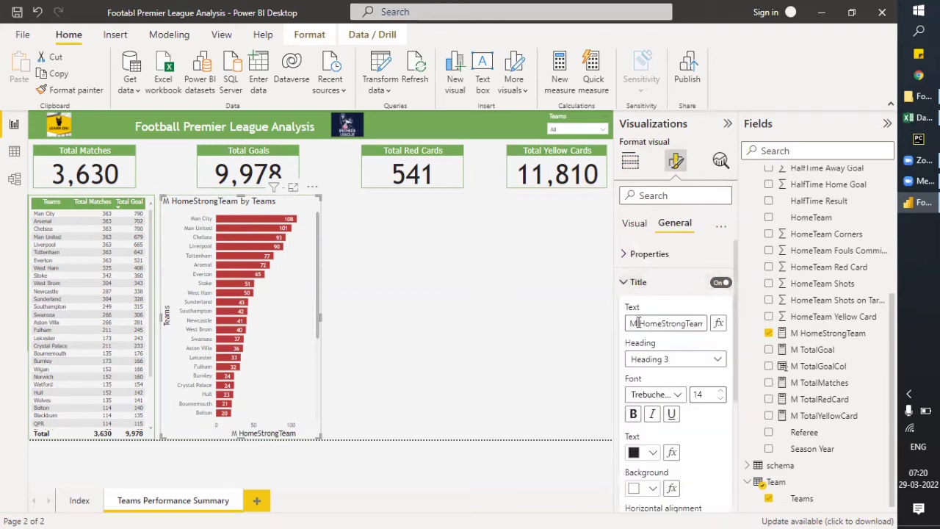
{"action": "left_click", "coordinate": [680, 395]}
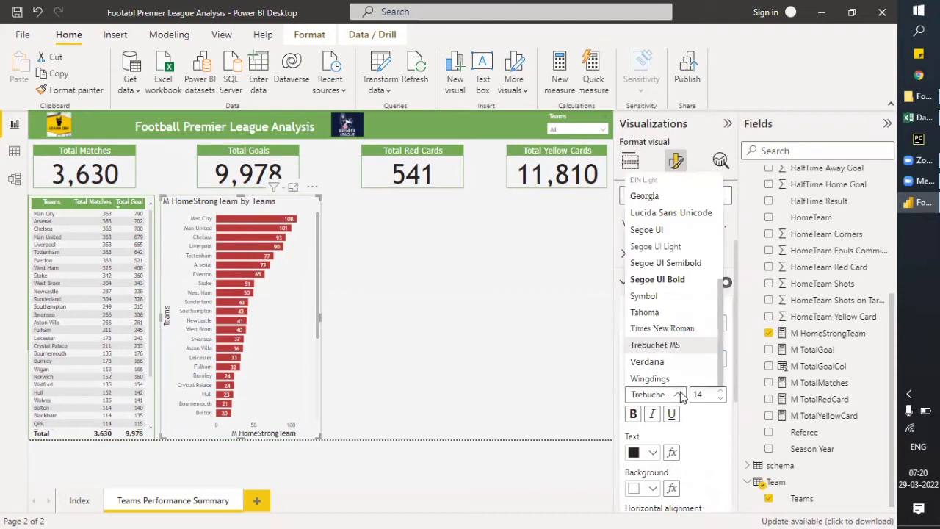
{"action": "left_click", "coordinate": [644, 312]}
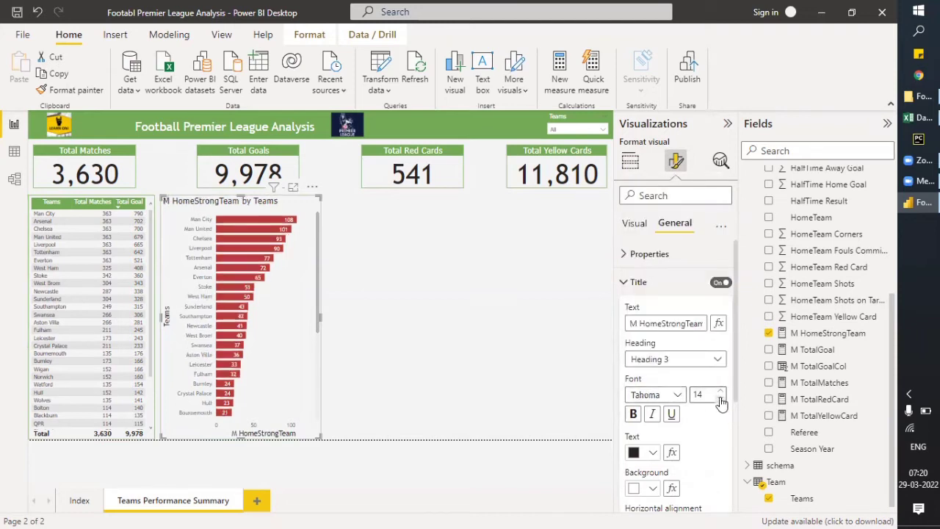
{"action": "left_click", "coordinate": [720, 399]}
{"action": "left_click", "coordinate": [721, 398]}
{"action": "left_click", "coordinate": [720, 399]}
{"action": "left_click", "coordinate": [720, 399]}
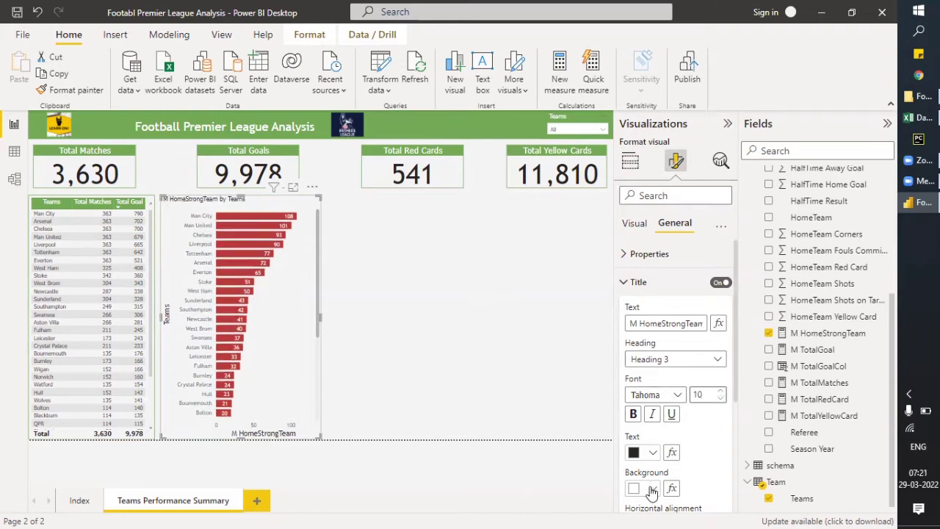
Replace the bar chart's title text with "Best 10 Strongest Home Team"
{"action": "left_click", "coordinate": [666, 323]}
{"action": "key", "text": "Delete"}
{"action": "key", "text": "Delete"}
{"action": "key", "text": "Delete"}
{"action": "key", "text": "Delete"}
{"action": "key", "text": "Delete"}
{"action": "key", "text": "Delete"}
{"action": "key", "text": "Delete"}
{"action": "key", "text": "Delete"}
{"action": "key", "text": "Delete"}
{"action": "key", "text": "Delete"}
{"action": "key", "text": "Delete"}
{"action": "key", "text": "Delete"}
{"action": "key", "text": "Delete"}
{"action": "key", "text": "Delete"}
{"action": "key", "text": "Delete"}
{"action": "key", "text": "Delete"}
{"action": "key", "text": "Delete"}
{"action": "key", "text": "Delete"}
{"action": "key", "text": "Delete"}
{"action": "key", "text": "Delete"}
{"action": "key", "text": "Delete"}
{"action": "type", "text": "Best "}
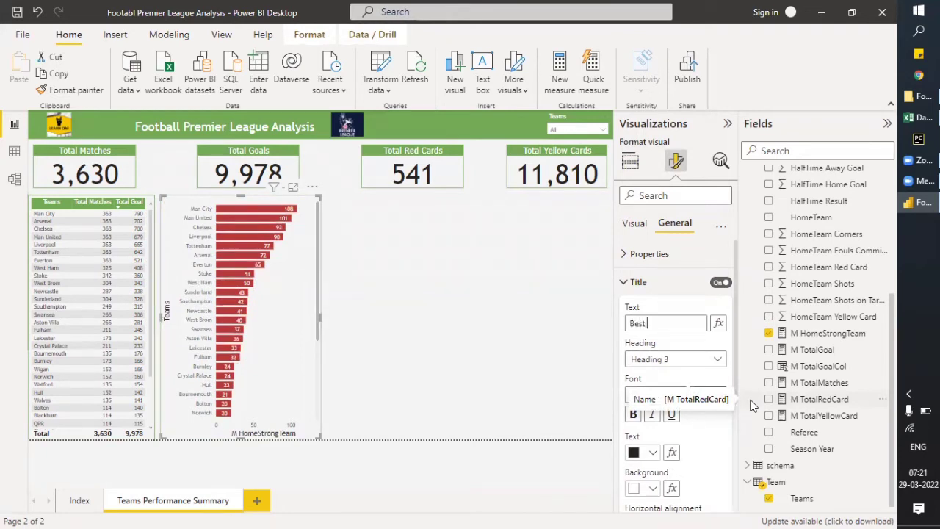
{"action": "type", "text": "10"}
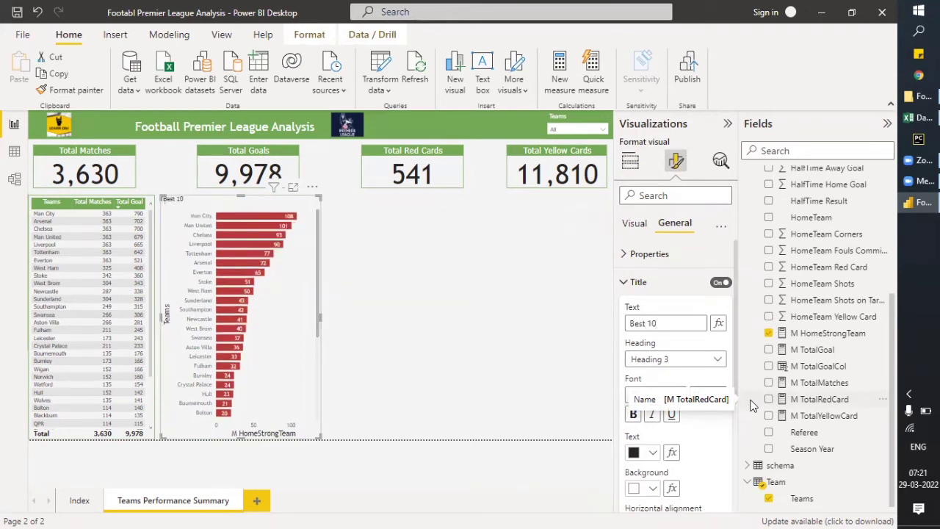
{"action": "type", "text": " Strongest Home Team"}
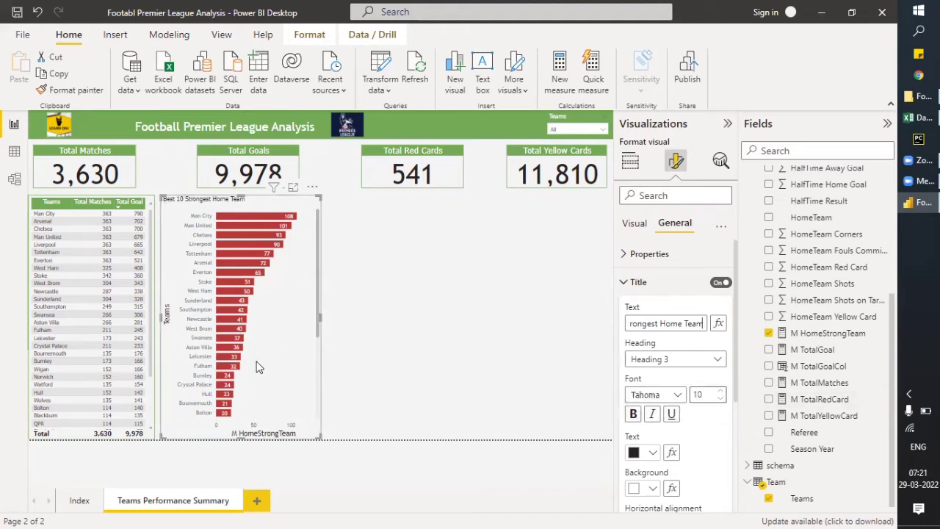
Give the bar chart's title a green background with white text and centre it
{"action": "scroll", "coordinate": [699, 409], "scroll_direction": "down", "scroll_amount": 1}
{"action": "scroll", "coordinate": [699, 409], "scroll_direction": "down", "scroll_amount": 1}
{"action": "left_click", "coordinate": [652, 365]}
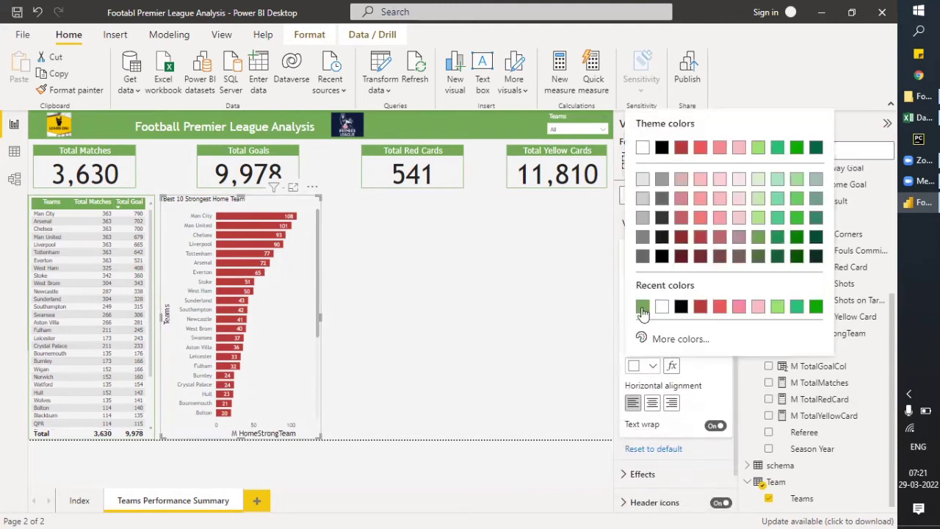
{"action": "left_click", "coordinate": [643, 307]}
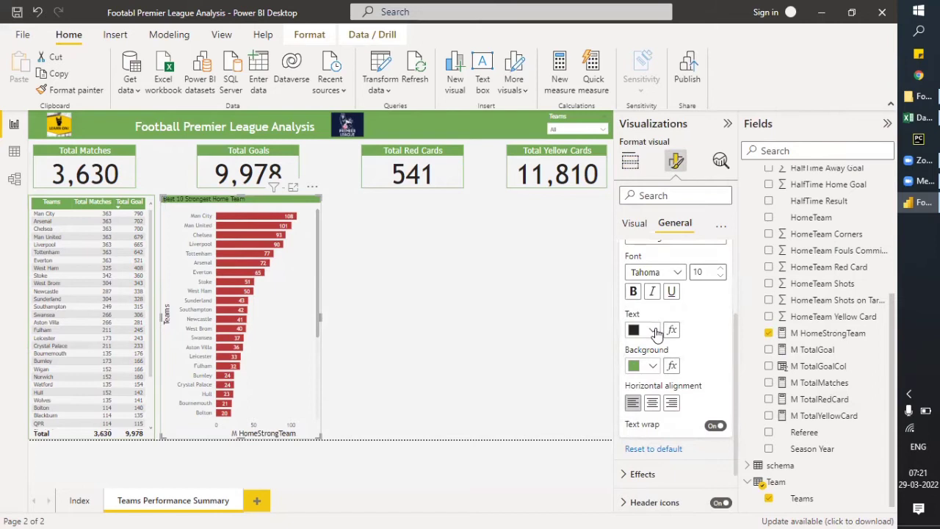
{"action": "left_click", "coordinate": [654, 331]}
{"action": "left_click", "coordinate": [667, 270]}
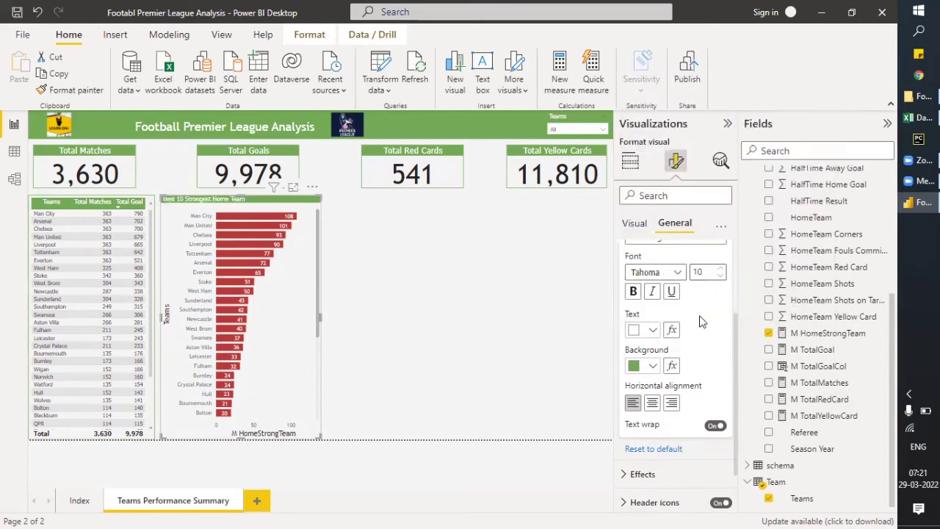
{"action": "scroll", "coordinate": [658, 356], "scroll_direction": "down", "scroll_amount": 1}
{"action": "left_click", "coordinate": [652, 343]}
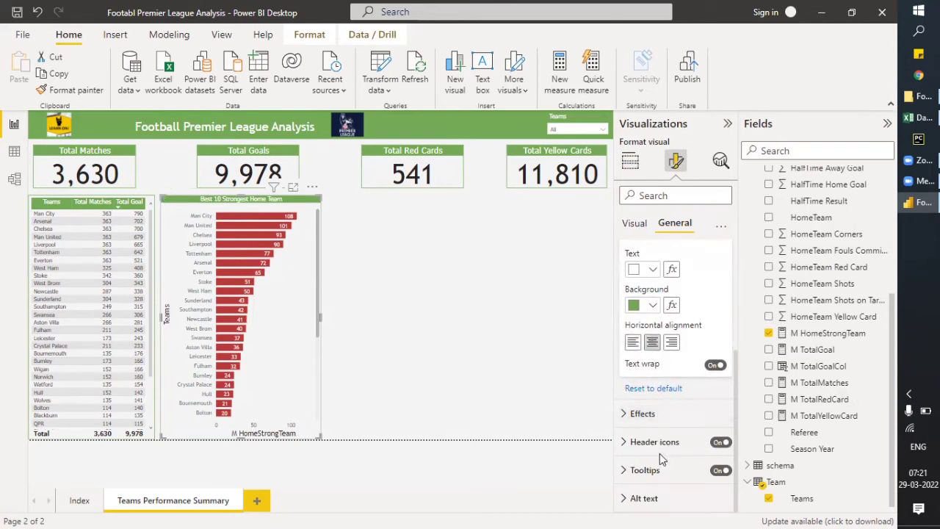
{"action": "scroll", "coordinate": [658, 451], "scroll_direction": "up", "scroll_amount": 3}
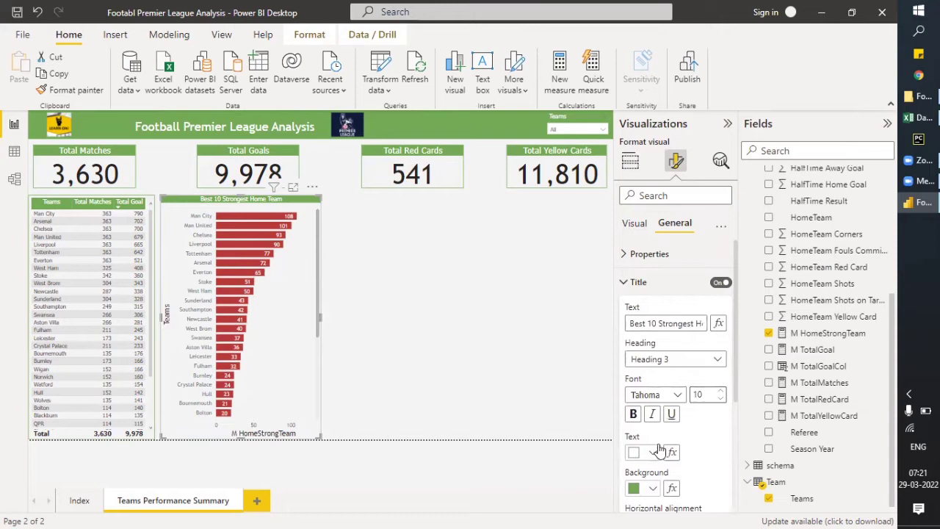
{"action": "left_click", "coordinate": [450, 286]}
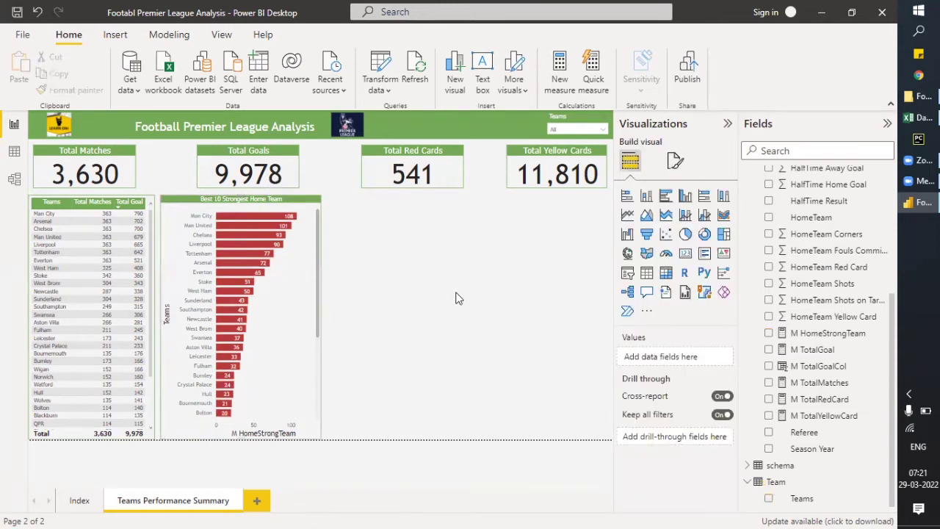
Turn off the X-axis of the Best 10 Strongest Home Team bar chart
{"action": "scroll", "coordinate": [306, 337], "scroll_direction": "down", "scroll_amount": 5}
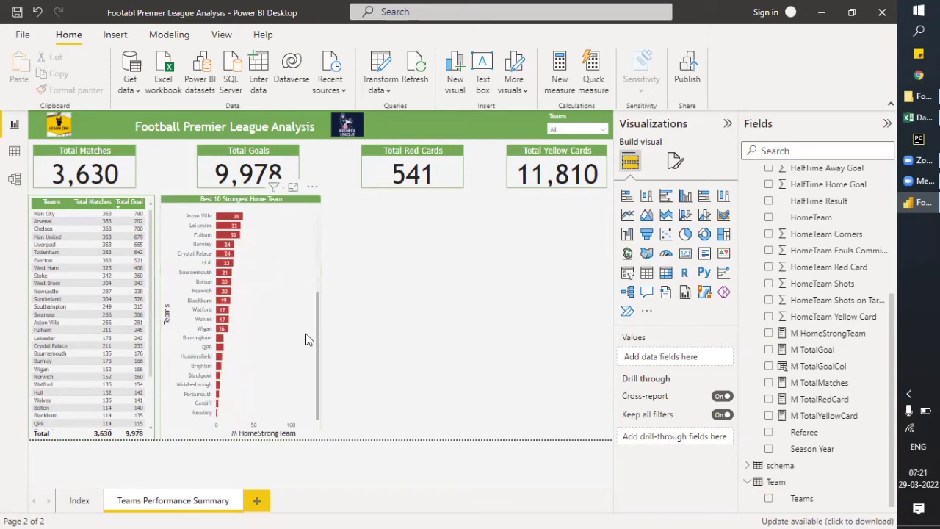
{"action": "scroll", "coordinate": [307, 337], "scroll_direction": "up", "scroll_amount": 5}
{"action": "left_click", "coordinate": [305, 334]}
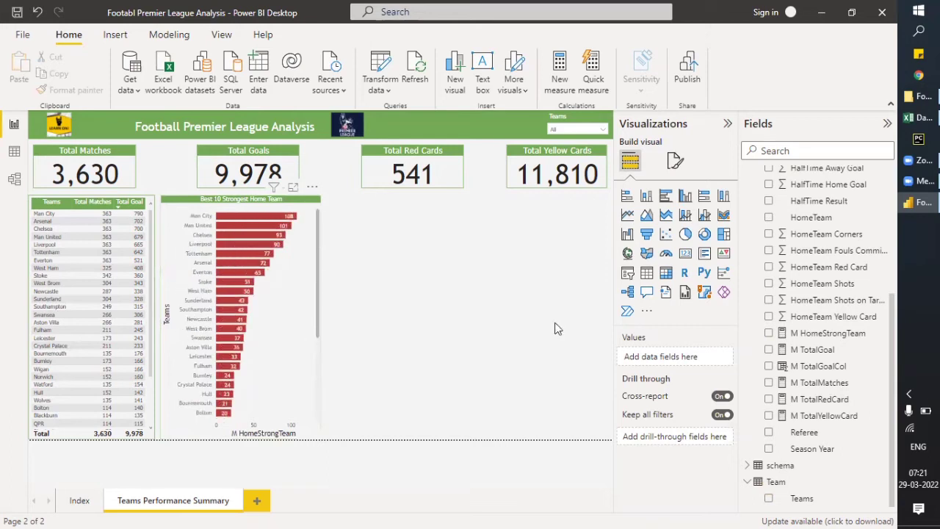
{"action": "left_click", "coordinate": [676, 161]}
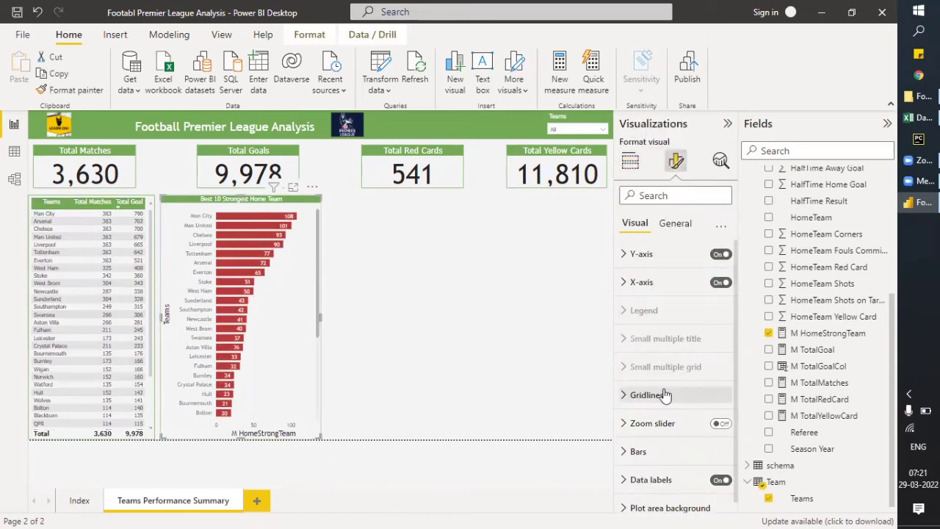
{"action": "scroll", "coordinate": [649, 473], "scroll_direction": "down", "scroll_amount": 1}
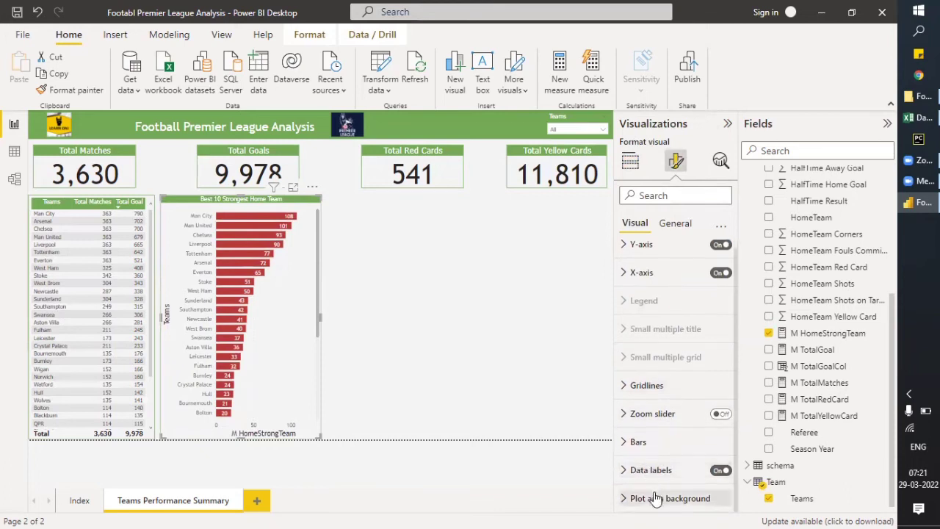
{"action": "scroll", "coordinate": [661, 388], "scroll_direction": "up", "scroll_amount": 1}
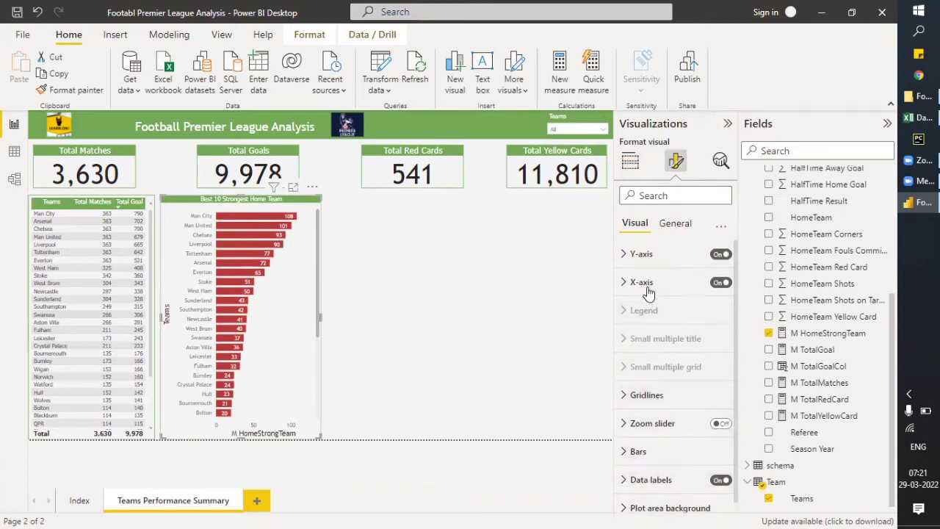
{"action": "left_click", "coordinate": [720, 282]}
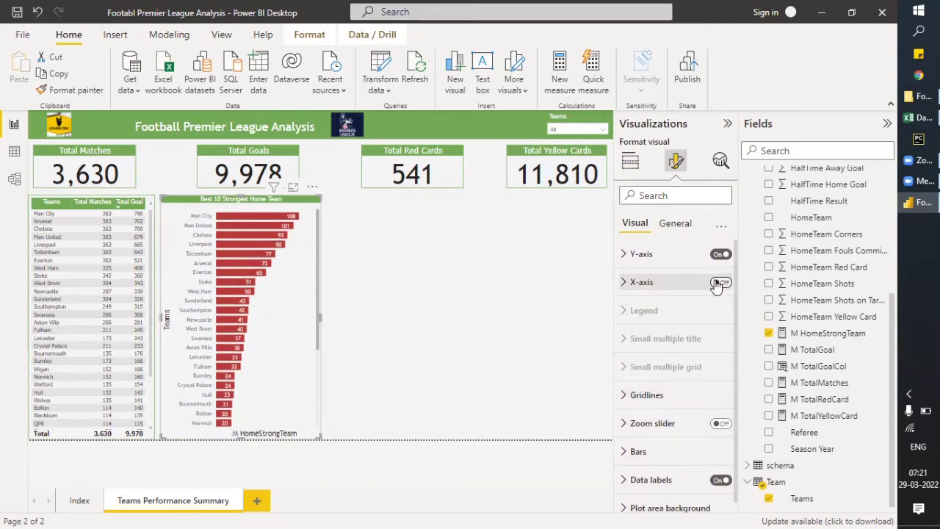
{"action": "left_click", "coordinate": [718, 283]}
{"action": "left_click", "coordinate": [719, 284]}
Turn off the Y-axis title of the bar chart while keeping the team names on the axis
{"action": "left_click", "coordinate": [717, 254]}
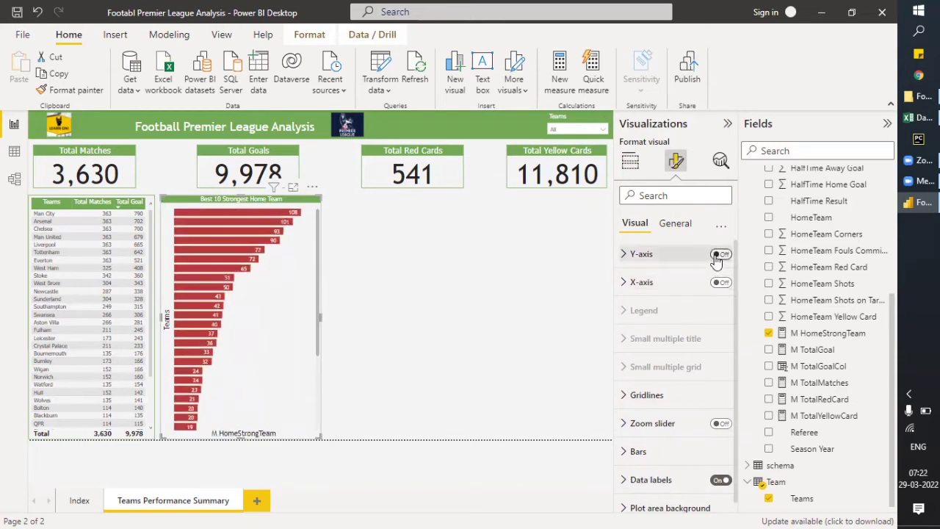
{"action": "left_click", "coordinate": [625, 255]}
{"action": "scroll", "coordinate": [669, 383], "scroll_direction": "down", "scroll_amount": 3}
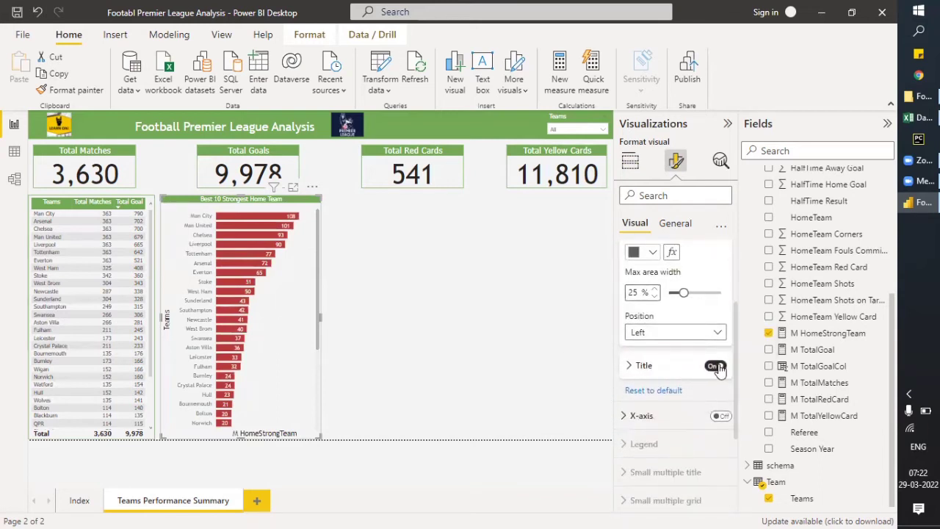
{"action": "left_click", "coordinate": [716, 366]}
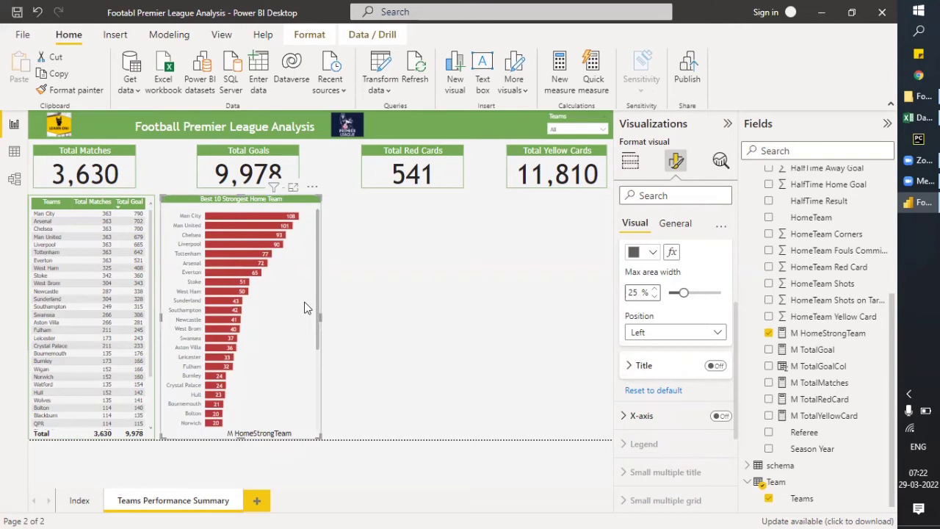
Change the M HomeStrongTeam measure's filter condition to Data[FullTime Result] = "H"
{"action": "left_click", "coordinate": [814, 340]}
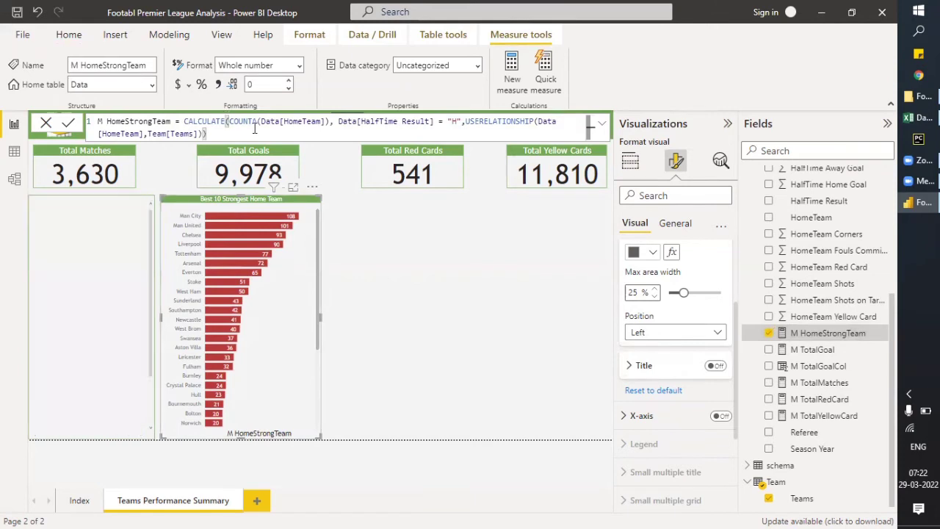
{"action": "left_click_drag", "start_coordinate": [362, 121], "coordinate": [430, 123]}
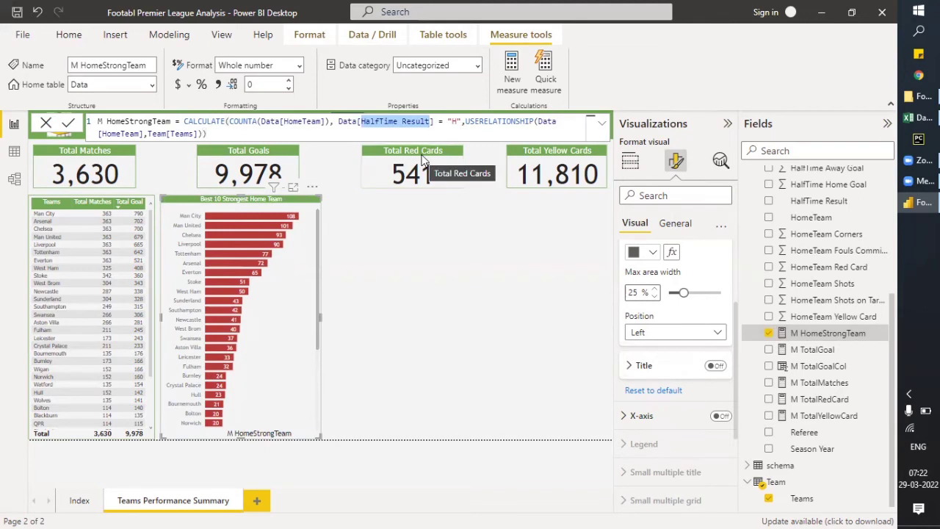
{"action": "key", "text": "BackSpace"}
{"action": "key", "text": "BackSpace"}
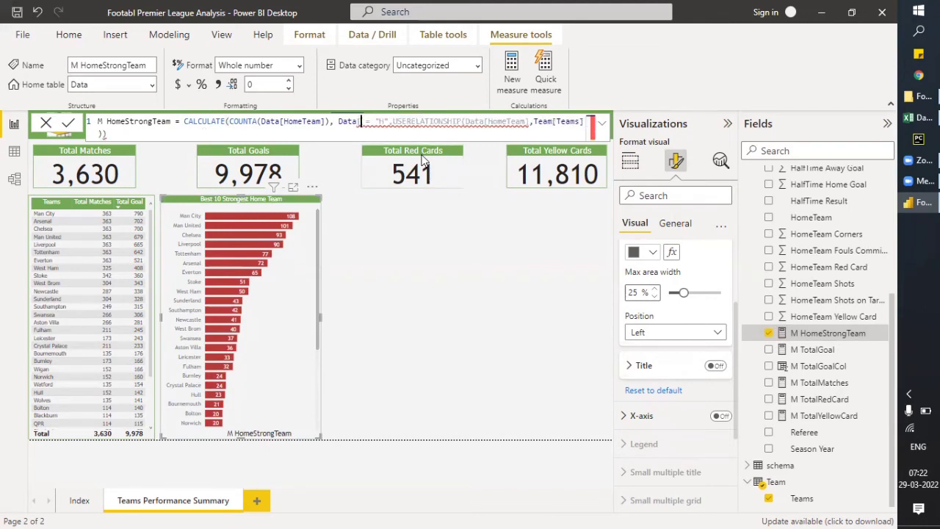
{"action": "type", "text": "["}
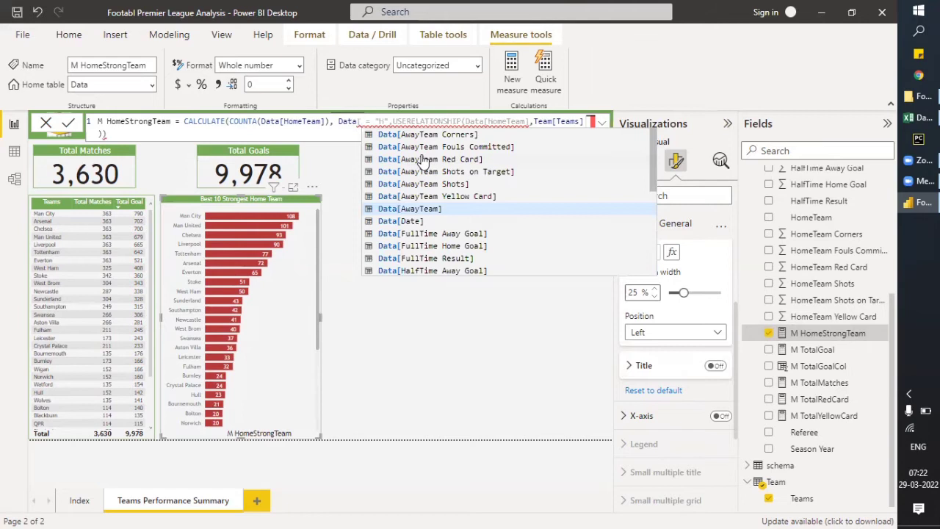
{"action": "type", "text": "full"}
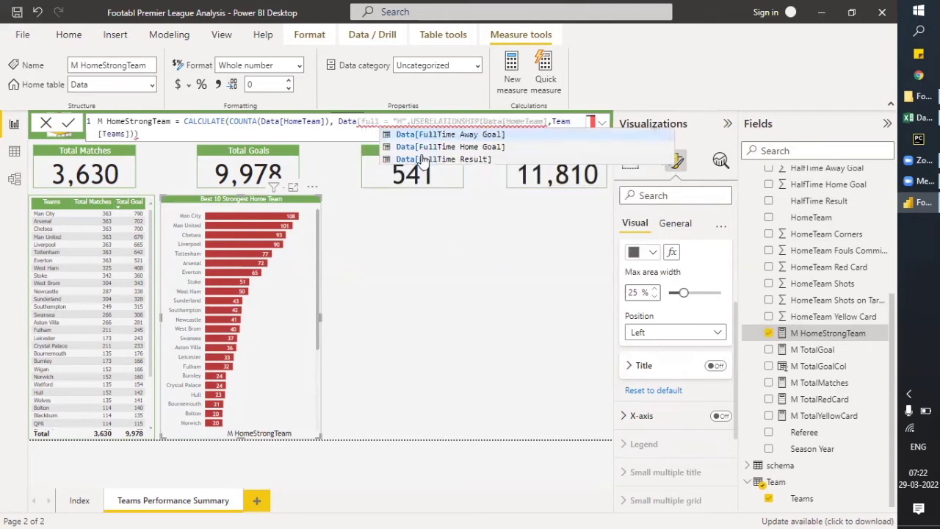
{"action": "type", "text": "tim"}
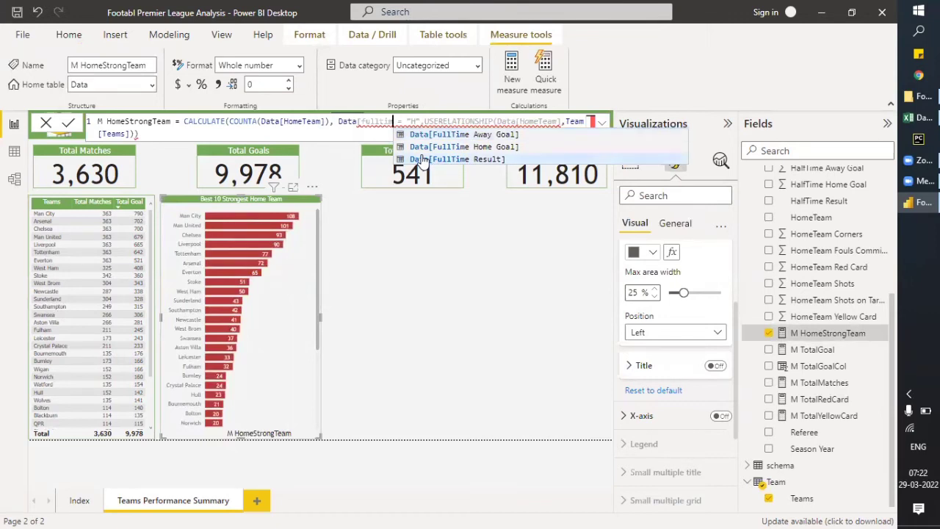
{"action": "left_click", "coordinate": [423, 160]}
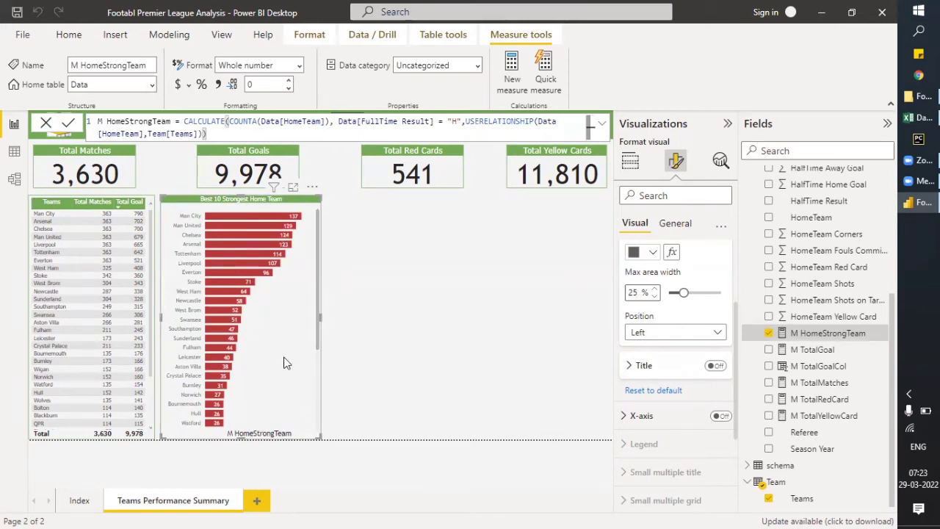
{"action": "left_click", "coordinate": [440, 177]}
Show the bar chart's filter settings in full and collapse the Visualizations pane
{"action": "left_click", "coordinate": [311, 279]}
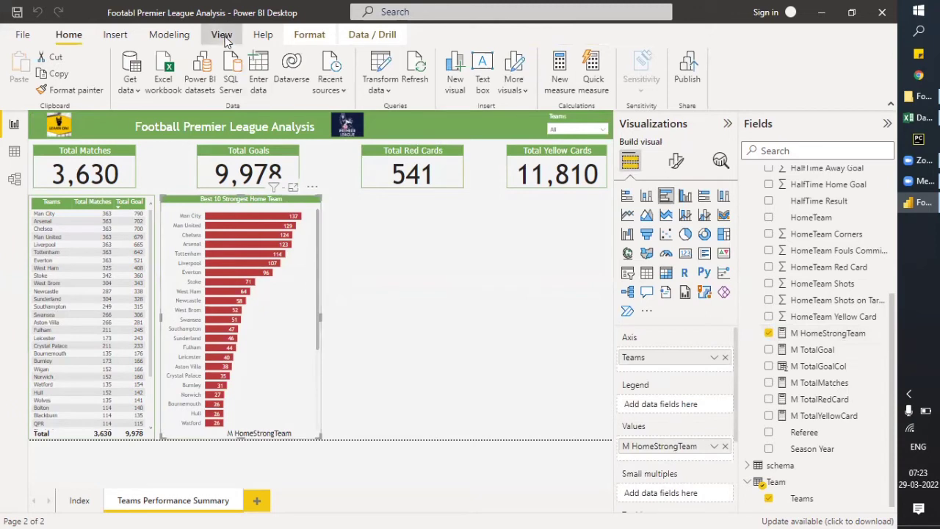
{"action": "left_click", "coordinate": [223, 36]}
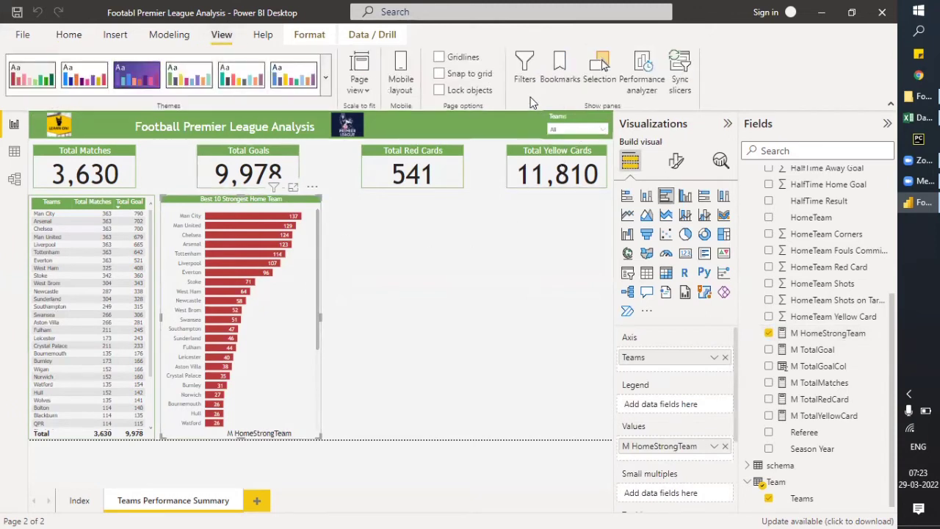
{"action": "left_click", "coordinate": [526, 60]}
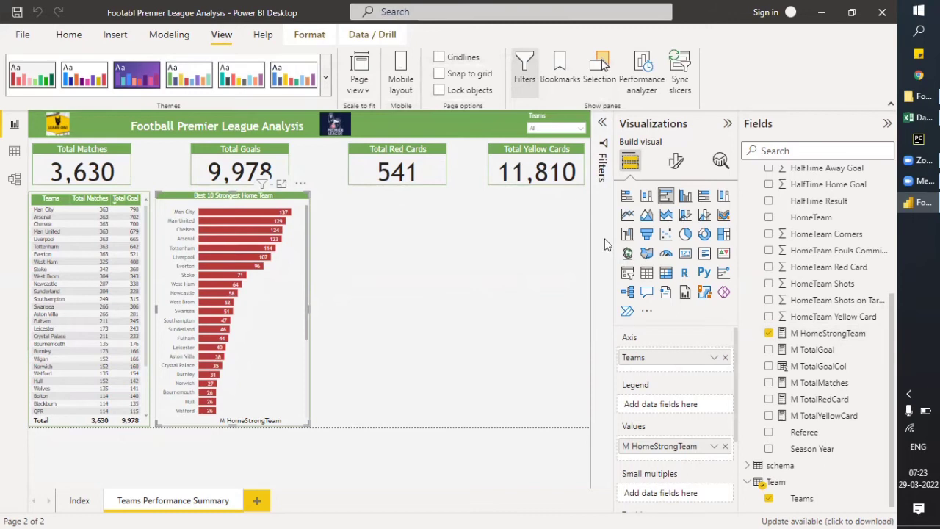
{"action": "left_click", "coordinate": [524, 66]}
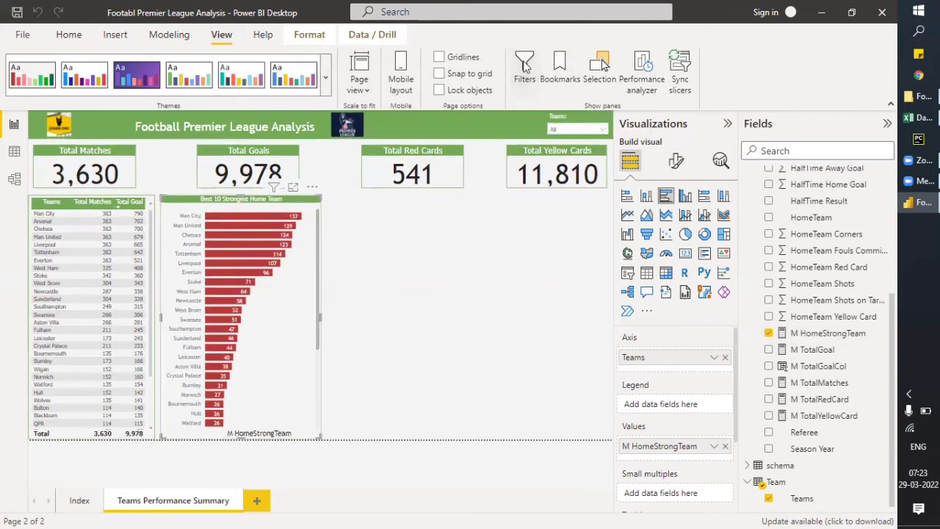
{"action": "left_click", "coordinate": [525, 64]}
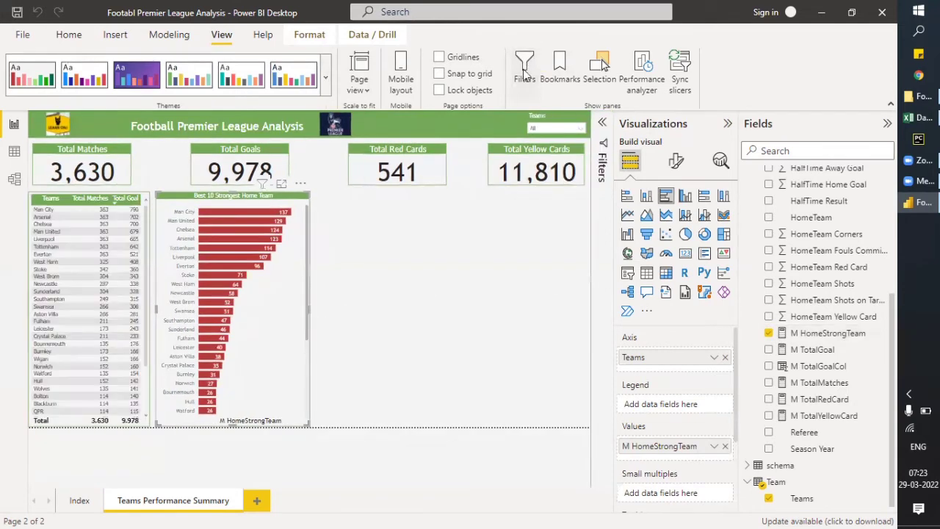
{"action": "left_click", "coordinate": [602, 126]}
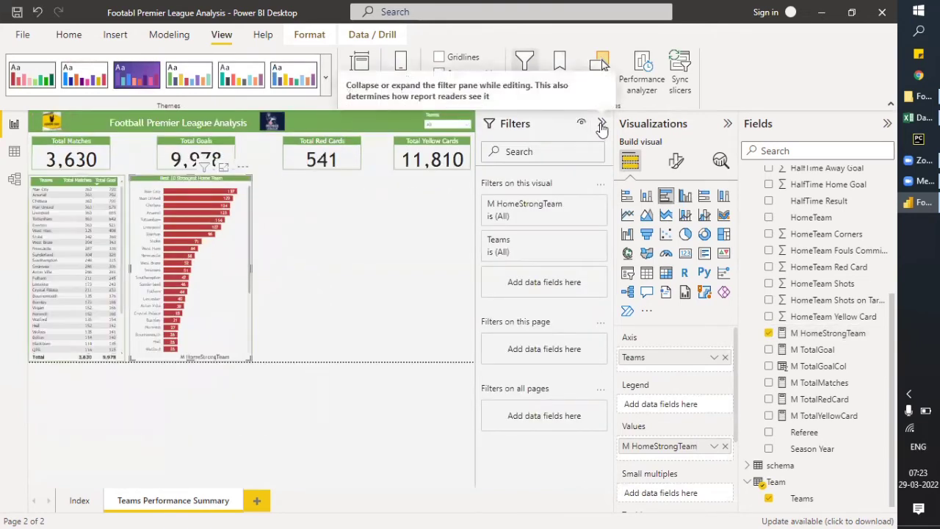
{"action": "left_click", "coordinate": [726, 124]}
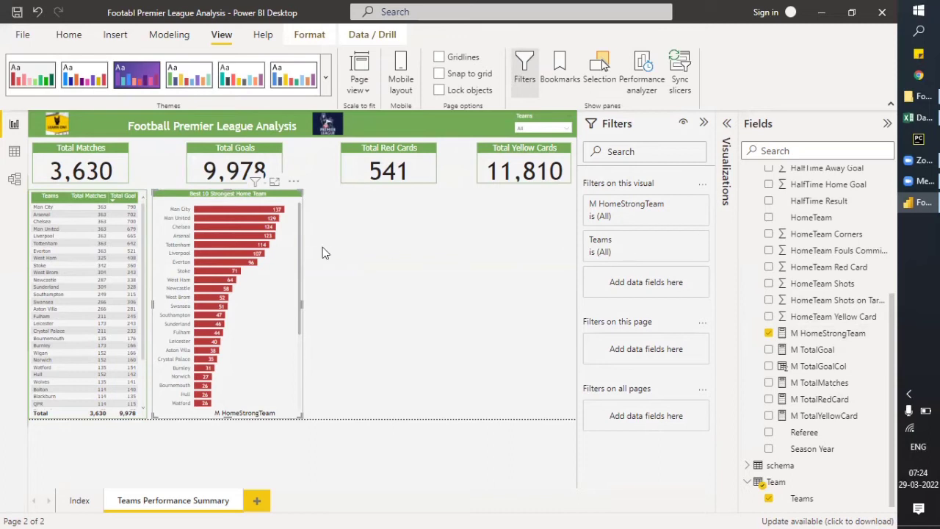
Look over the M HomeStrongTeam filter conditions of the bar chart and expand only its Teams filter
{"action": "left_click", "coordinate": [633, 212]}
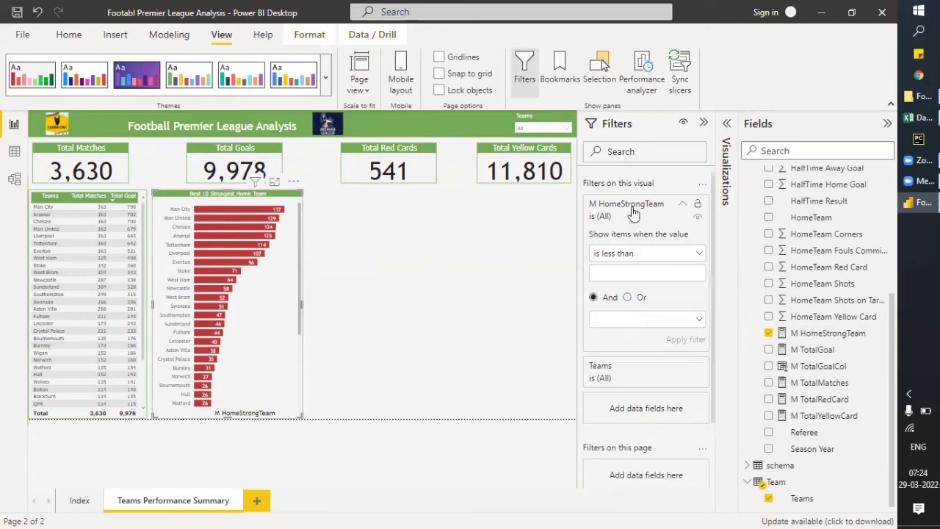
{"action": "left_click", "coordinate": [638, 250]}
{"action": "left_click", "coordinate": [637, 249]}
{"action": "scroll", "coordinate": [641, 352], "scroll_direction": "down", "scroll_amount": 2}
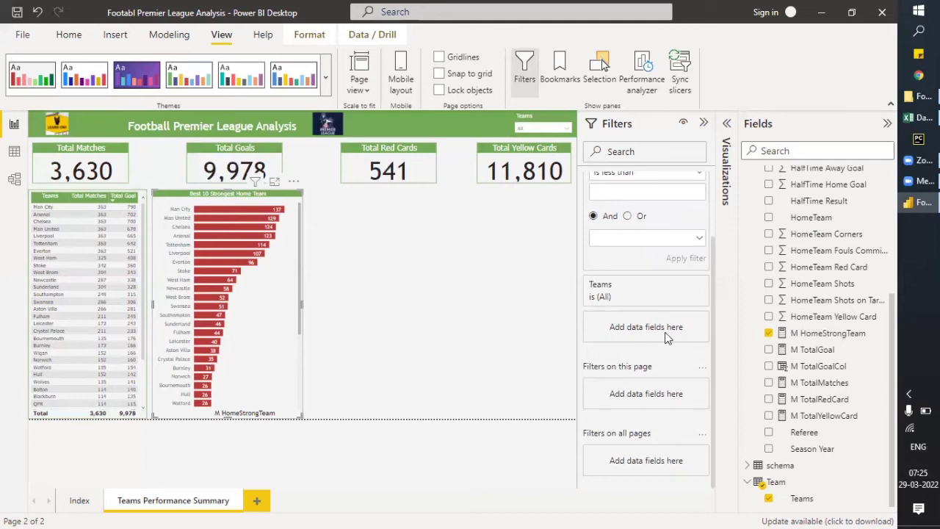
{"action": "left_click", "coordinate": [637, 295]}
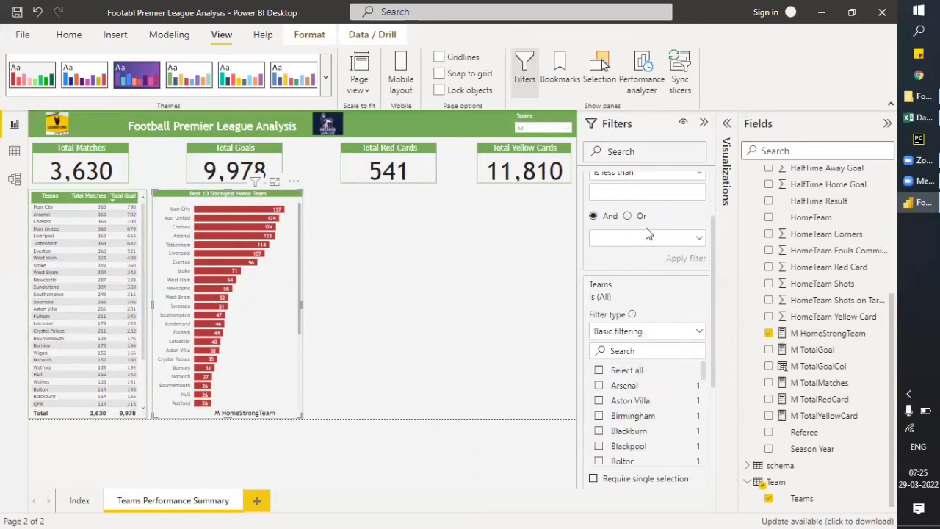
{"action": "scroll", "coordinate": [646, 216], "scroll_direction": "up", "scroll_amount": 2}
{"action": "left_click", "coordinate": [683, 206]}
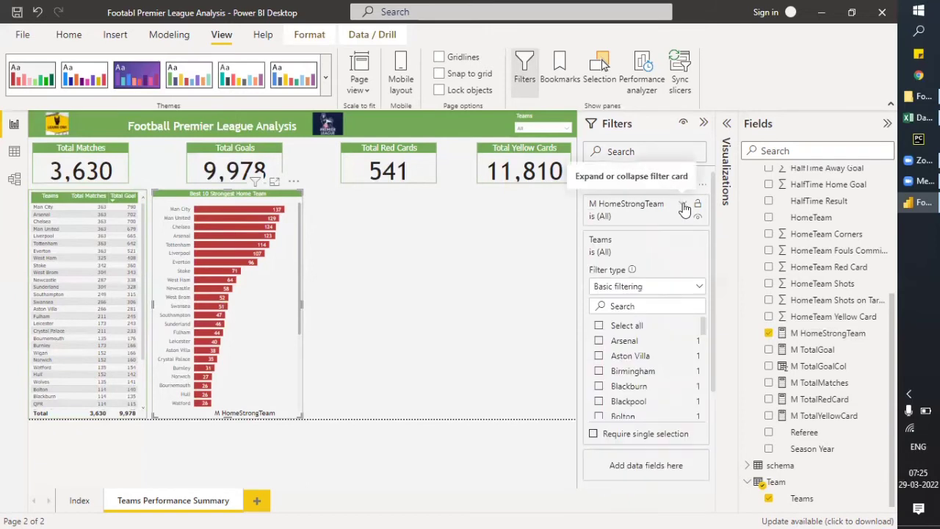
Filter the bar chart's Teams with a Top N filter showing the top 10 by M HomeStrongTeam
{"action": "scroll", "coordinate": [655, 326], "scroll_direction": "down", "scroll_amount": 1}
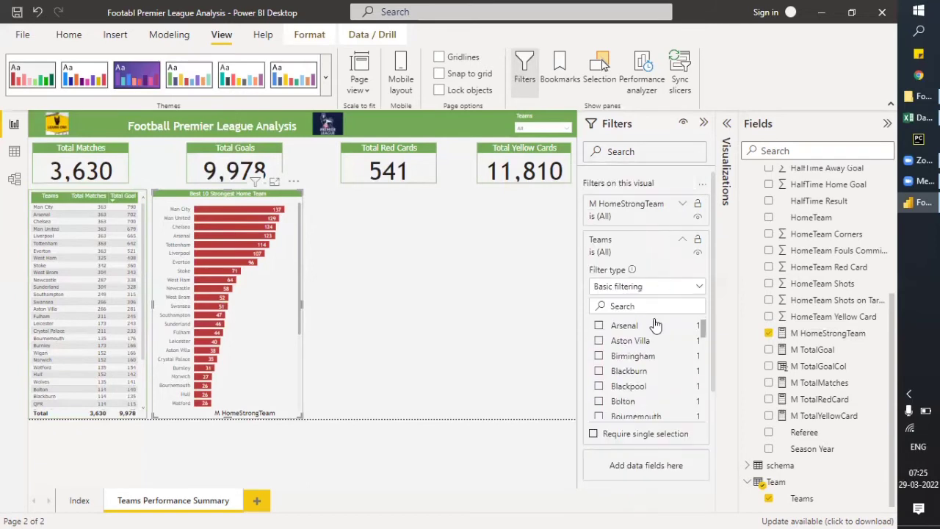
{"action": "scroll", "coordinate": [655, 325], "scroll_direction": "up", "scroll_amount": 1}
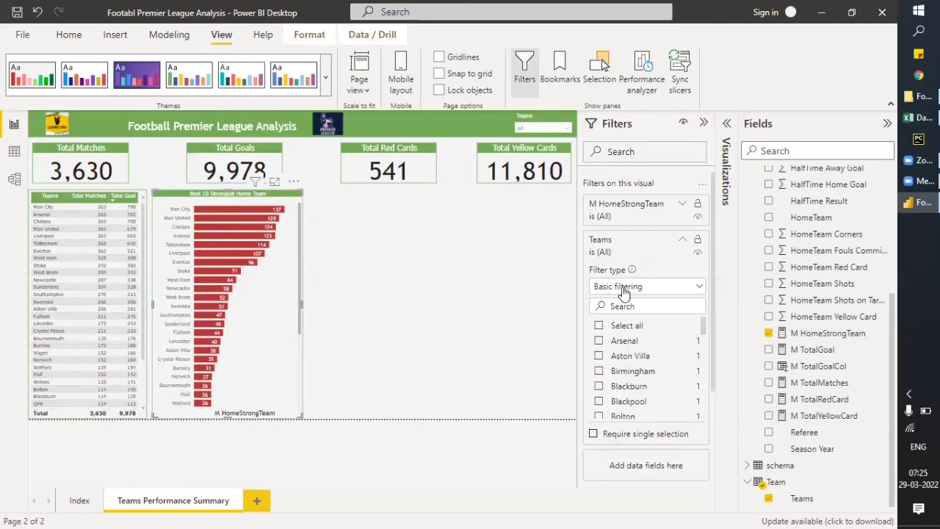
{"action": "left_click", "coordinate": [697, 287]}
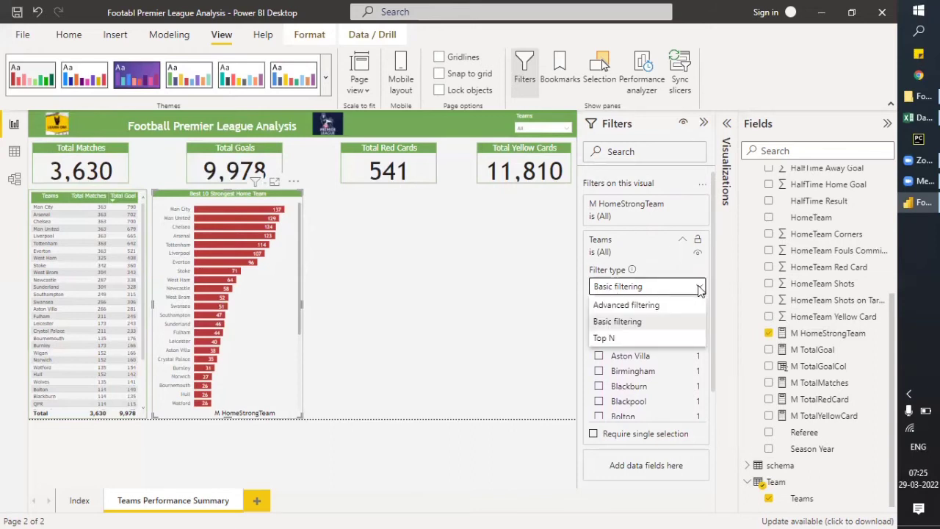
{"action": "left_click", "coordinate": [624, 340]}
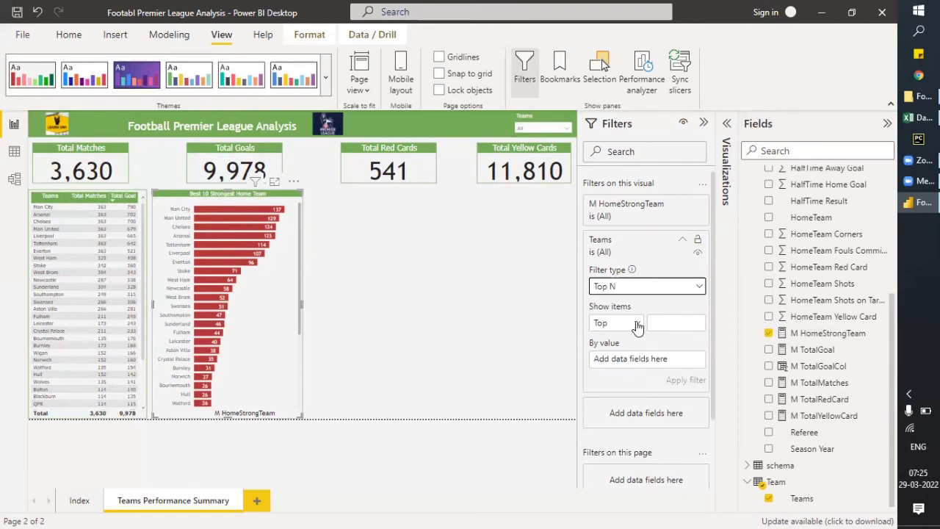
{"action": "left_click", "coordinate": [638, 324]}
{"action": "left_click", "coordinate": [652, 321]}
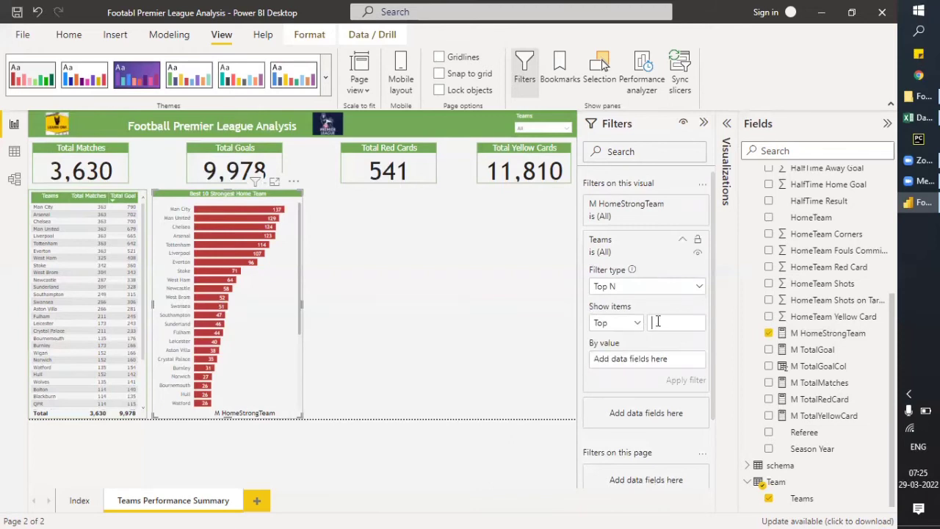
{"action": "type", "text": "10"}
{"action": "left_click_drag", "start_coordinate": [823, 338], "coordinate": [658, 368]}
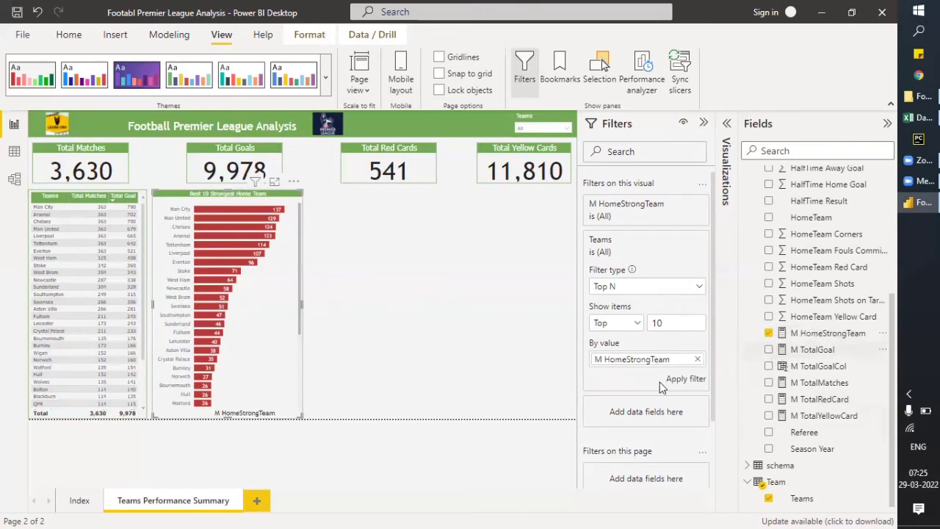
{"action": "left_click", "coordinate": [682, 380]}
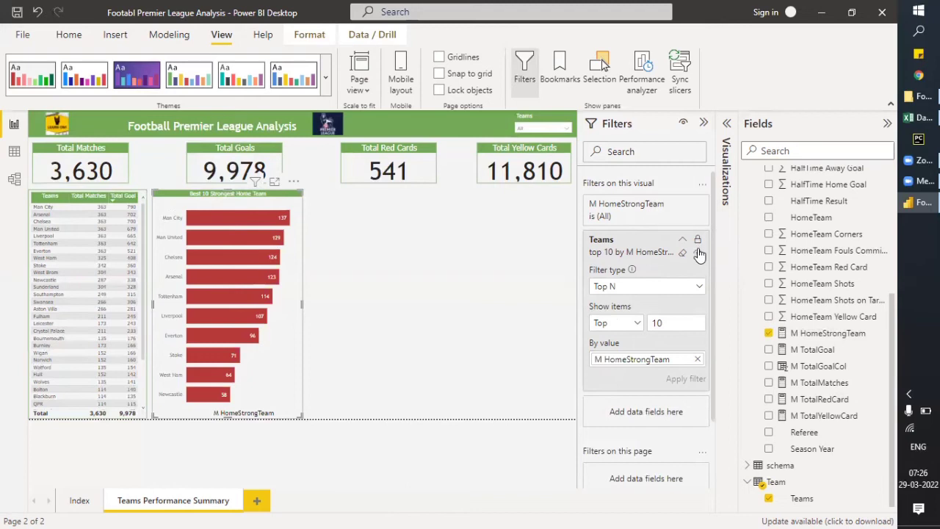
{"action": "left_click", "coordinate": [698, 255]}
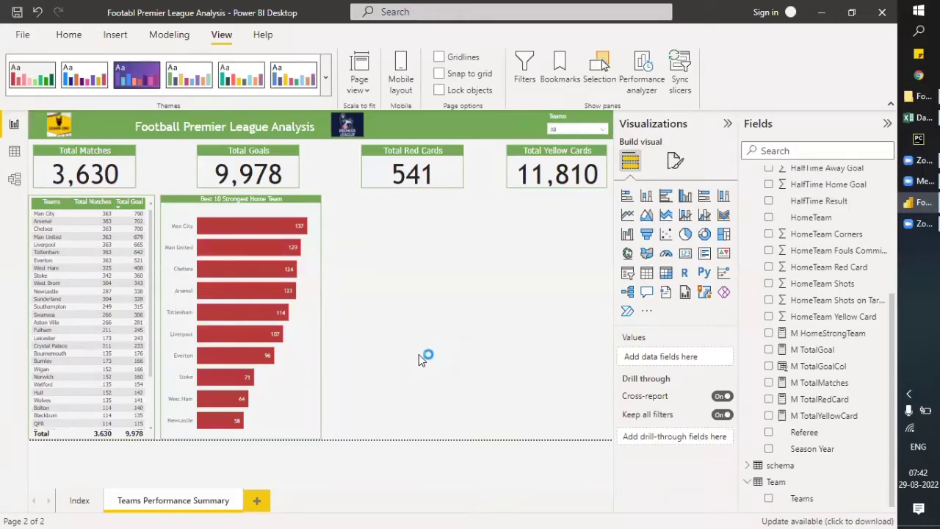
Shorten the Best 10 Strongest Home Team bar chart to about half its height, keeping its upper edge in place
{"action": "left_click", "coordinate": [297, 386]}
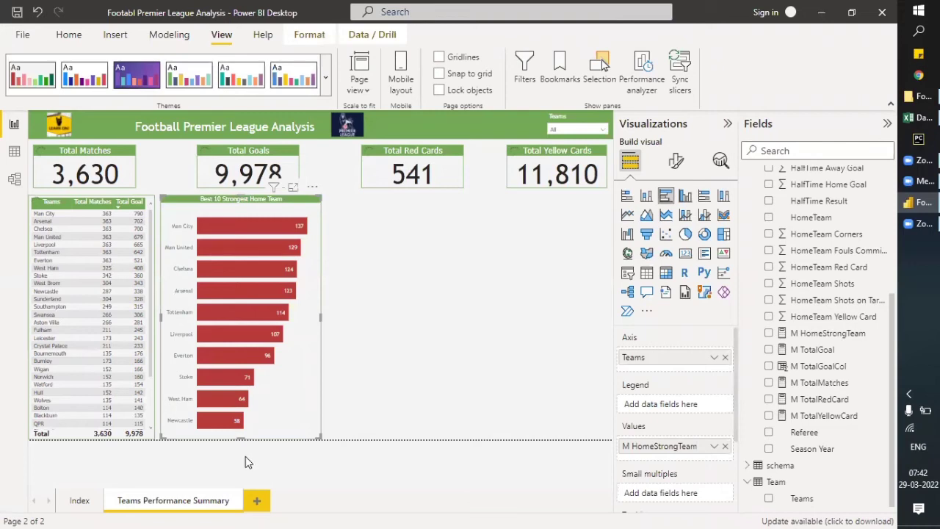
{"action": "left_click_drag", "start_coordinate": [242, 443], "coordinate": [241, 384]}
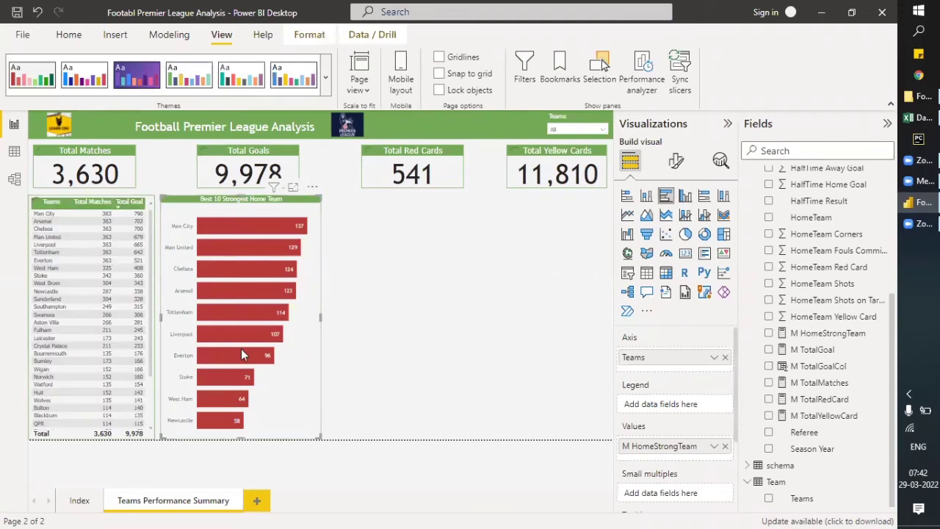
{"action": "mouse_move", "coordinate": [243, 322]}
{"action": "left_mouse_down"}
{"action": "mouse_move", "coordinate": [244, 302]}
{"action": "mouse_move", "coordinate": [250, 318]}
{"action": "left_mouse_up"}
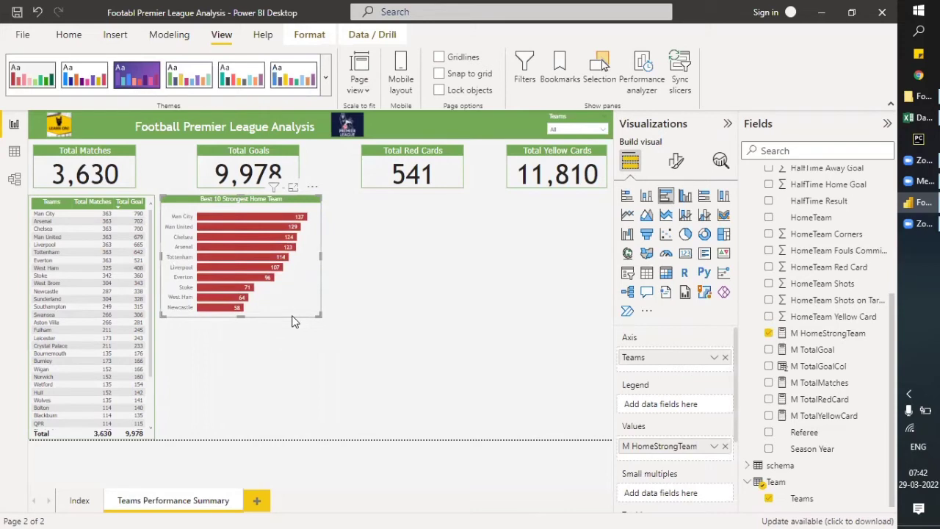
Create a new measure containing a copy of the full M HomeStrongTeam formula
{"action": "left_click", "coordinate": [810, 334]}
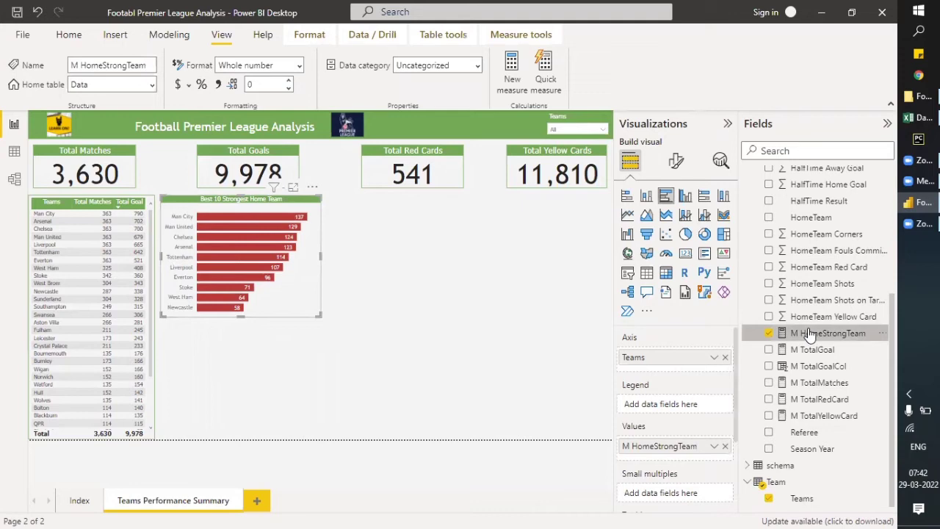
{"action": "left_click_drag", "start_coordinate": [209, 134], "coordinate": [87, 127]}
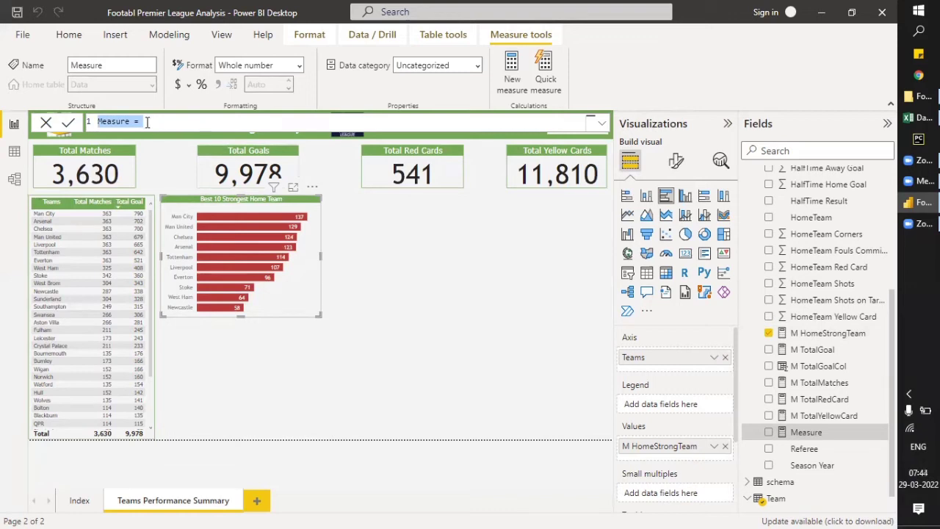
{"action": "type", "text": "M HomeStrongTeam = CALCULATE(COUNTA(Data[HomeTeam]), Data[FullTime Result] = \"H\",USERELATIONSHIP(Data[HomeTeam],Team[Teams]))"}
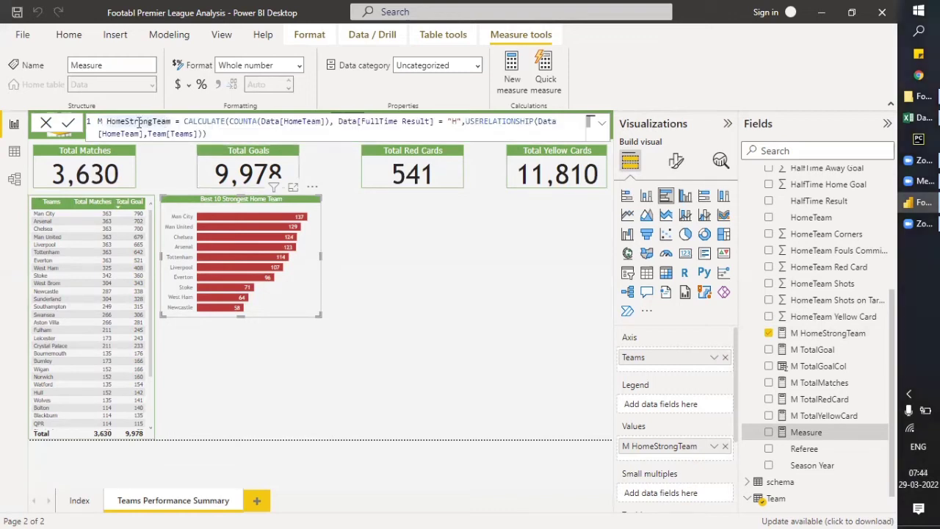
Rename the copied measure in its formula to M AwayStrongTeam
{"action": "left_click", "coordinate": [151, 123]}
{"action": "left_click", "coordinate": [127, 122]}
{"action": "key", "text": "BackSpace"}
{"action": "key", "text": "BackSpace"}
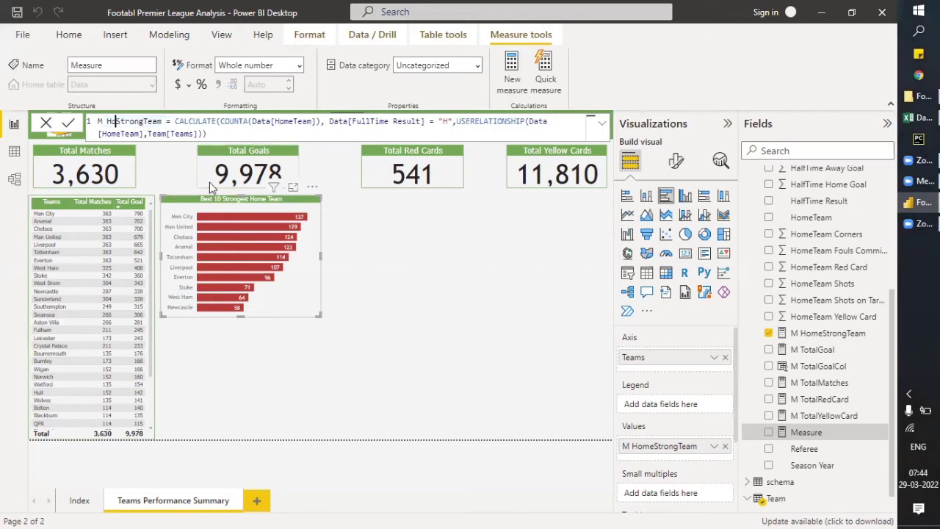
{"action": "key", "text": "BackSpace"}
{"action": "key", "text": "BackSpace"}
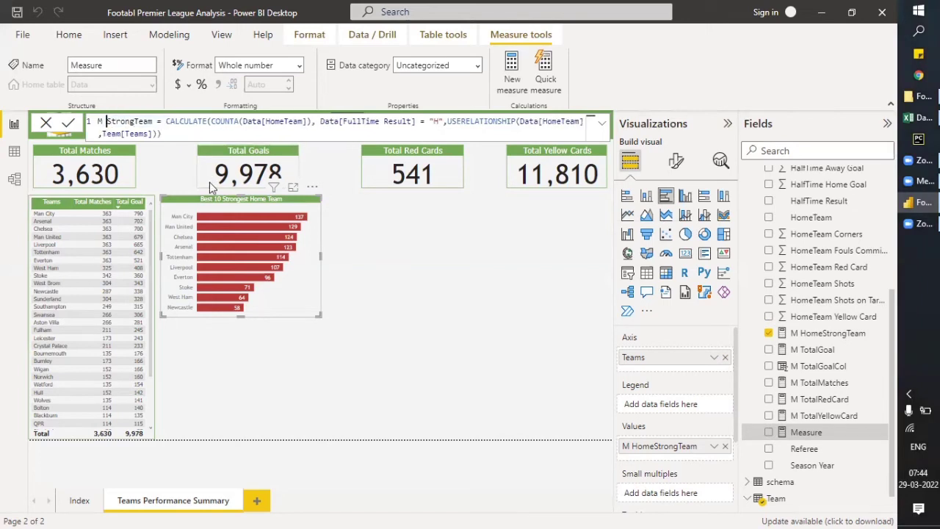
{"action": "type", "text": "V"}
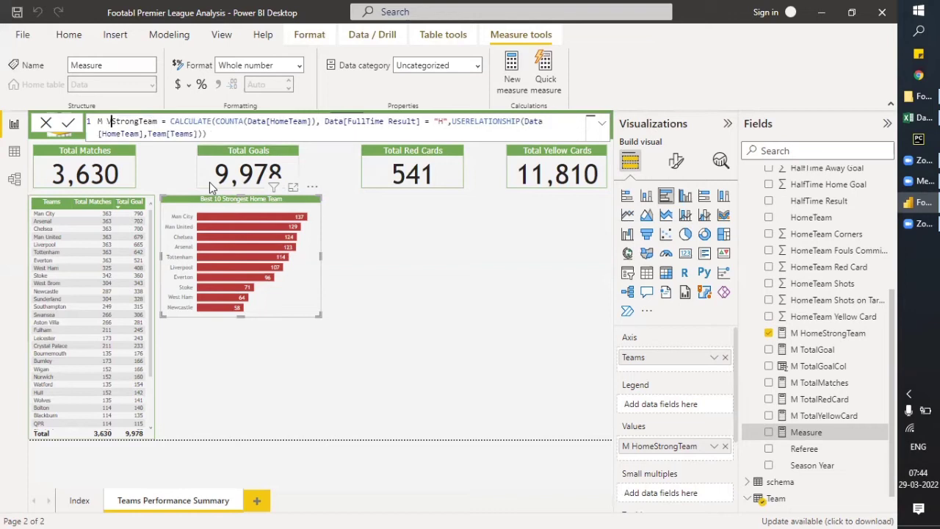
{"action": "key", "text": "BackSpace"}
{"action": "type", "text": "Away"}
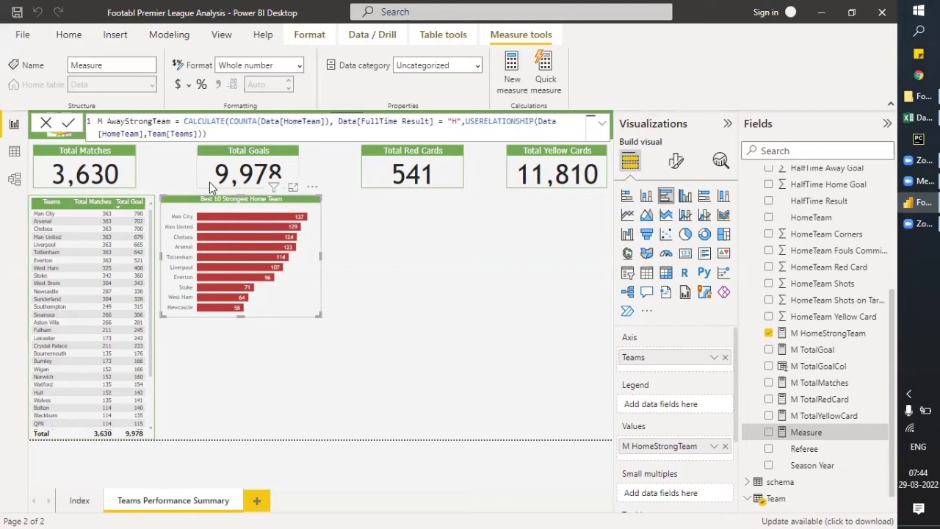
Replace the column counted by COUNTA in the M AwayStrongTeam formula with Data[AwayTeam]
{"action": "key", "text": "Right"}
{"action": "key", "text": "Right"}
{"action": "key", "text": "Right"}
{"action": "key", "text": "Right"}
{"action": "key", "text": "Right"}
{"action": "key", "text": "Right"}
{"action": "key", "text": "Right"}
{"action": "key", "text": "Right"}
{"action": "key", "text": "Right"}
{"action": "key", "text": "Right"}
{"action": "key", "text": "Right"}
{"action": "key", "text": "Right"}
{"action": "key", "text": "Right"}
{"action": "key", "text": "Right"}
{"action": "key", "text": "Right"}
{"action": "key", "text": "Right"}
{"action": "key", "text": "Right"}
{"action": "key", "text": "Right"}
{"action": "key", "text": "Right"}
{"action": "key", "text": "Right"}
{"action": "key", "text": "Right"}
{"action": "key", "text": "Right"}
{"action": "key", "text": "Right"}
{"action": "key", "text": "Right"}
{"action": "key", "text": "Right"}
{"action": "key", "text": "Right"}
{"action": "key", "text": "Right"}
{"action": "key", "text": "Right"}
{"action": "key", "text": "Right"}
{"action": "key", "text": "Right"}
{"action": "key", "text": "BackSpace"}
{"action": "key", "text": "BackSpace"}
{"action": "key", "text": "BackSpace"}
{"action": "key", "text": "BackSpace"}
{"action": "key", "text": "BackSpace"}
{"action": "key", "text": "BackSpace"}
{"action": "key", "text": "BackSpace"}
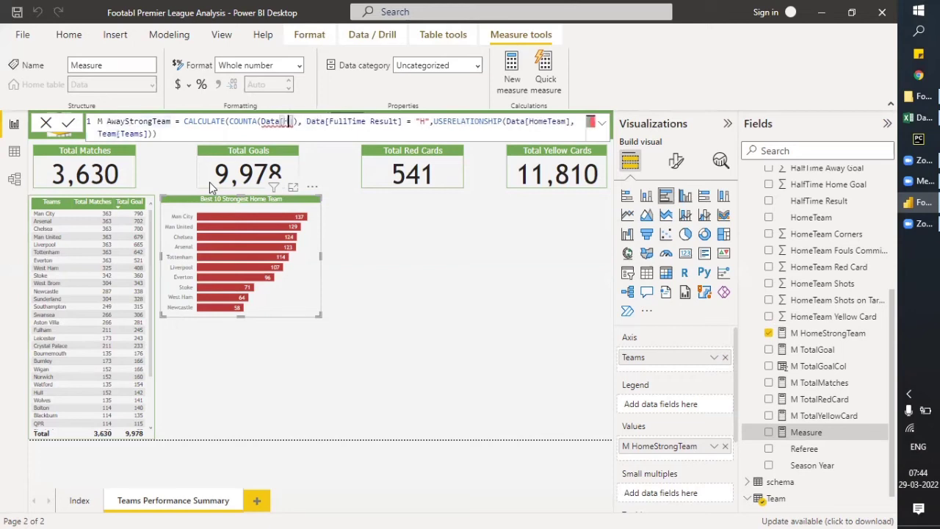
{"action": "key", "text": "BackSpace"}
{"action": "type", "text": "A"}
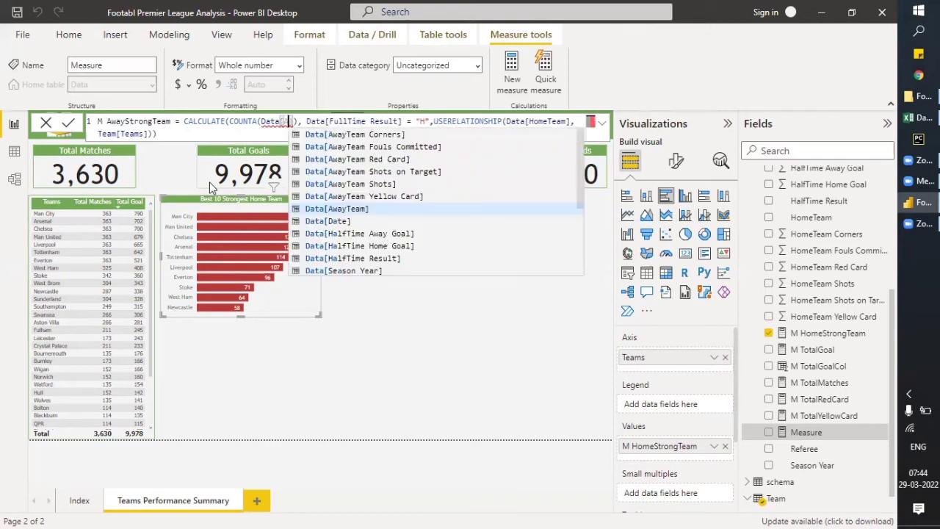
{"action": "key", "text": "BackSpace"}
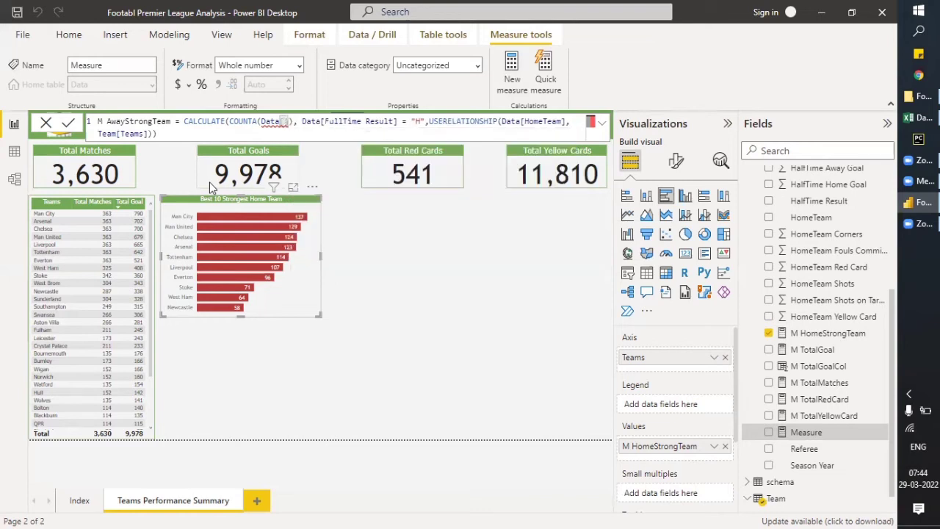
{"action": "type", "text": "Away"}
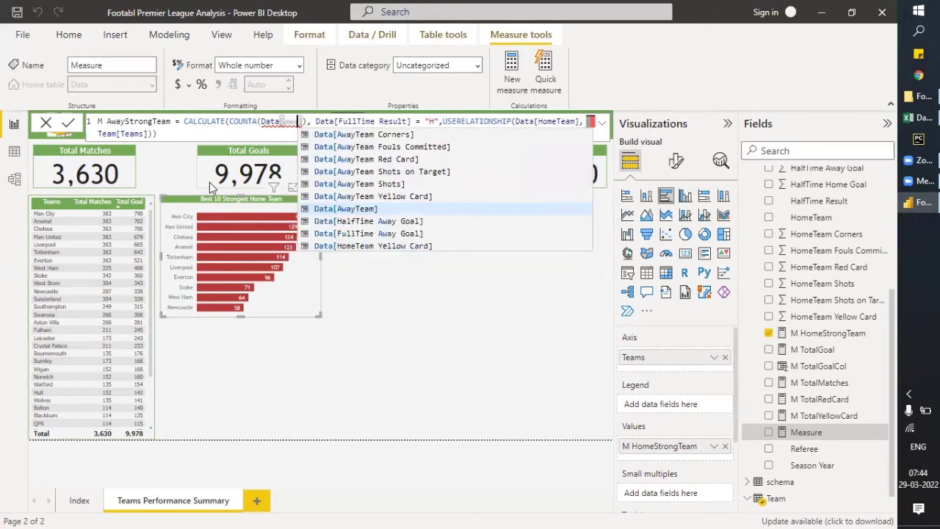
{"action": "key", "text": "Up"}
{"action": "key", "text": "Down"}
{"action": "key", "text": "Tab"}
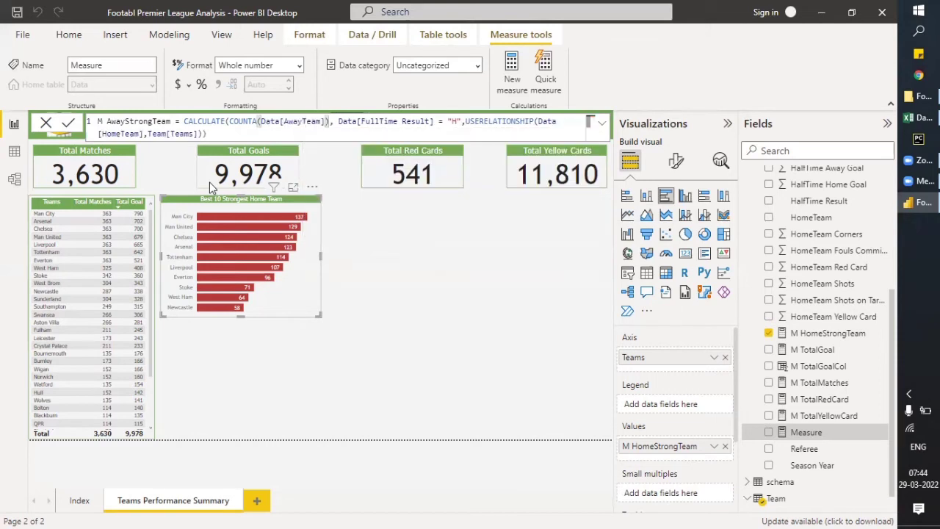
Set the Data[FullTime Result] condition in the M AwayStrongTeam formula to "A"
{"action": "key", "text": "Right"}
{"action": "key", "text": "Right"}
{"action": "key", "text": "Right"}
{"action": "key", "text": "Right"}
{"action": "key", "text": "Right"}
{"action": "key", "text": "Right"}
{"action": "key", "text": "Right"}
{"action": "key", "text": "Right"}
{"action": "key", "text": "Right"}
{"action": "key", "text": "Right"}
{"action": "key", "text": "Right"}
{"action": "key", "text": "Right"}
{"action": "key", "text": "Right"}
{"action": "key", "text": "Right"}
{"action": "key", "text": "Right"}
{"action": "key", "text": "Right"}
{"action": "key", "text": "Right"}
{"action": "key", "text": "Right"}
{"action": "key", "text": "Right"}
{"action": "key", "text": "Right"}
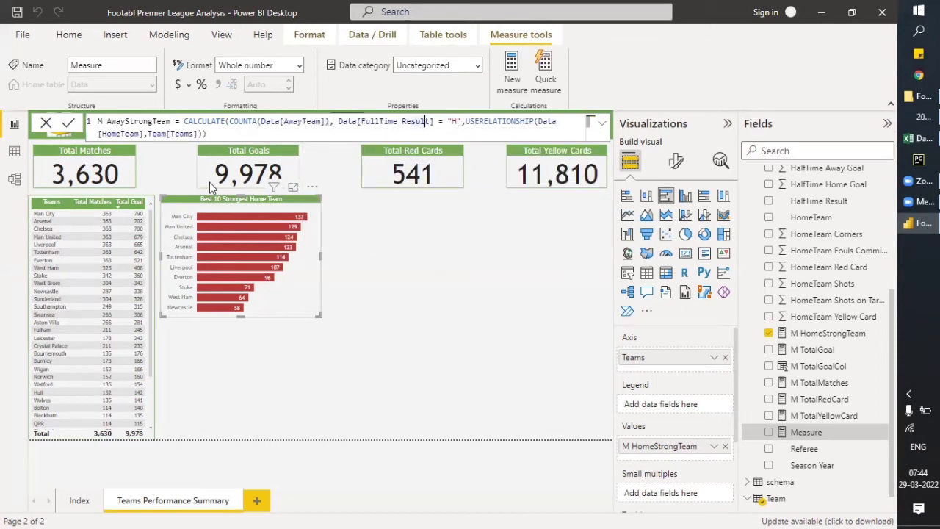
{"action": "key", "text": "shift+Right"}
{"action": "type", "text": "A"}
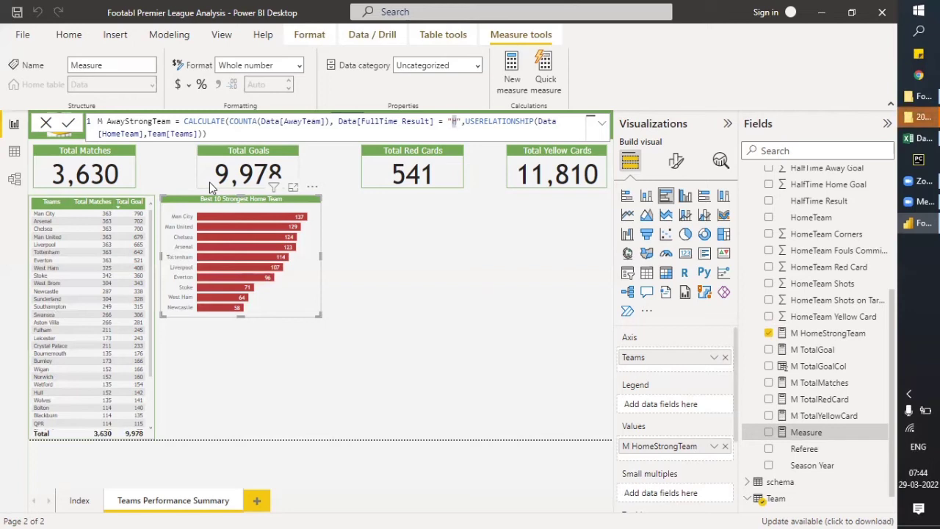
Remove the whole USERELATIONSHIP argument from the M AwayStrongTeam formula, closing CALCULATE after the "A" condition, and commit the measure
{"action": "key", "text": "Right"}
{"action": "key", "text": "Right"}
{"action": "key", "text": "Delete"}
{"action": "key", "text": "Delete"}
{"action": "key", "text": "Delete"}
{"action": "key", "text": "Delete"}
{"action": "key", "text": "Delete"}
{"action": "key", "text": "Delete"}
{"action": "key", "text": "Delete"}
{"action": "key", "text": "Delete"}
{"action": "key", "text": "Delete"}
{"action": "key", "text": "Delete"}
{"action": "key", "text": "Delete"}
{"action": "key", "text": "Delete"}
{"action": "key", "text": "Delete"}
{"action": "key", "text": "Delete"}
{"action": "key", "text": "Delete"}
{"action": "key", "text": "Delete"}
{"action": "key", "text": "Delete"}
{"action": "key", "text": "Delete"}
{"action": "key", "text": "Delete"}
{"action": "key", "text": "Delete"}
{"action": "key", "text": "Delete"}
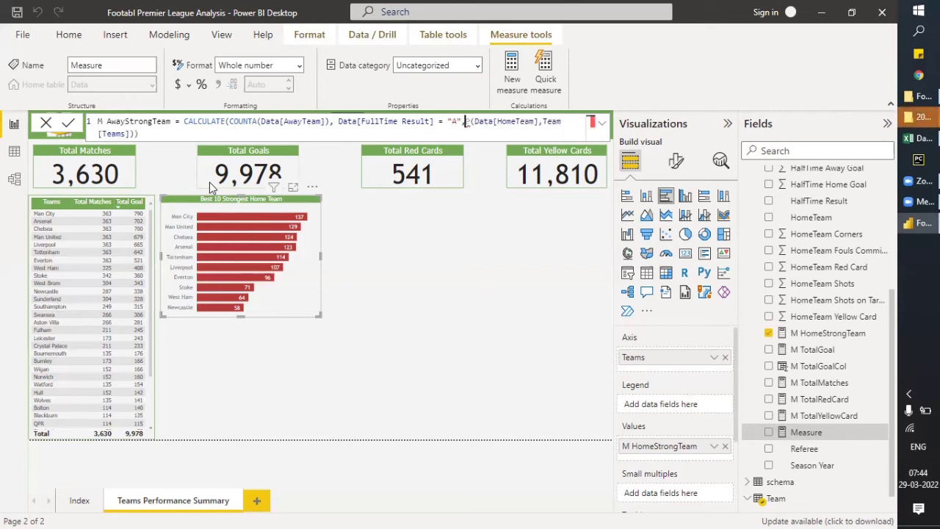
{"action": "key", "text": "Delete"}
{"action": "key", "text": "Delete"}
{"action": "key", "text": "Delete"}
{"action": "key", "text": "Delete"}
{"action": "key", "text": "Delete"}
{"action": "key", "text": "Delete"}
{"action": "key", "text": "Delete"}
{"action": "key", "text": "Delete"}
{"action": "key", "text": "Delete"}
{"action": "key", "text": "Delete"}
{"action": "key", "text": "Delete"}
{"action": "key", "text": "Delete"}
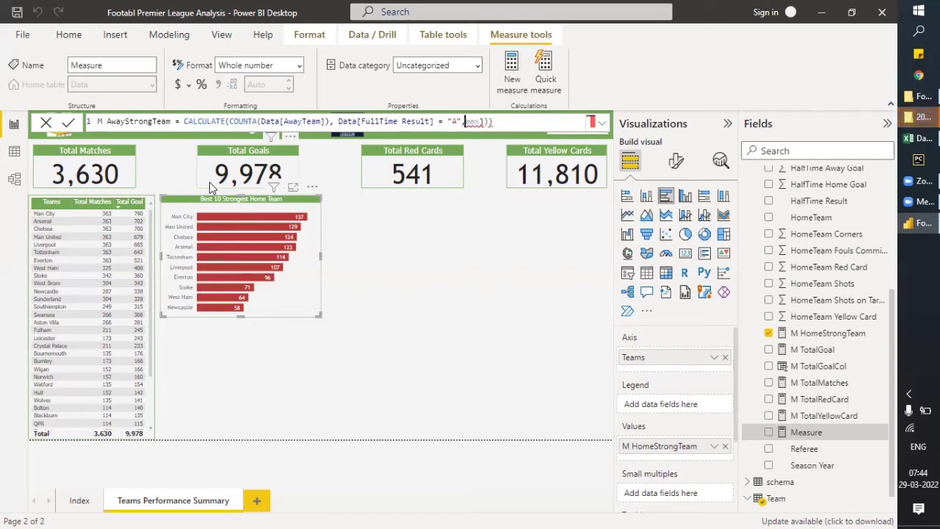
{"action": "key", "text": "Delete"}
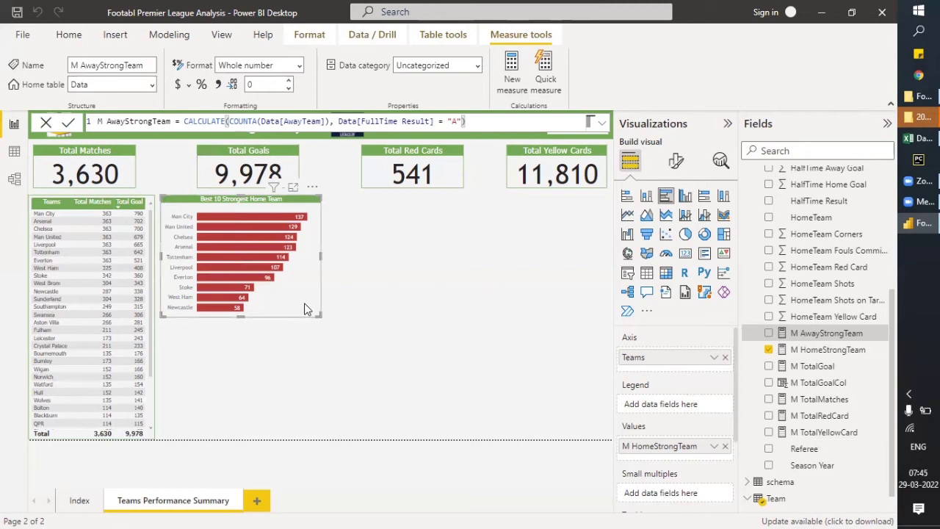
Duplicate the "Best 10 Strongest Home Team" bar chart and place the copy directly below the original
{"action": "left_click", "coordinate": [406, 296]}
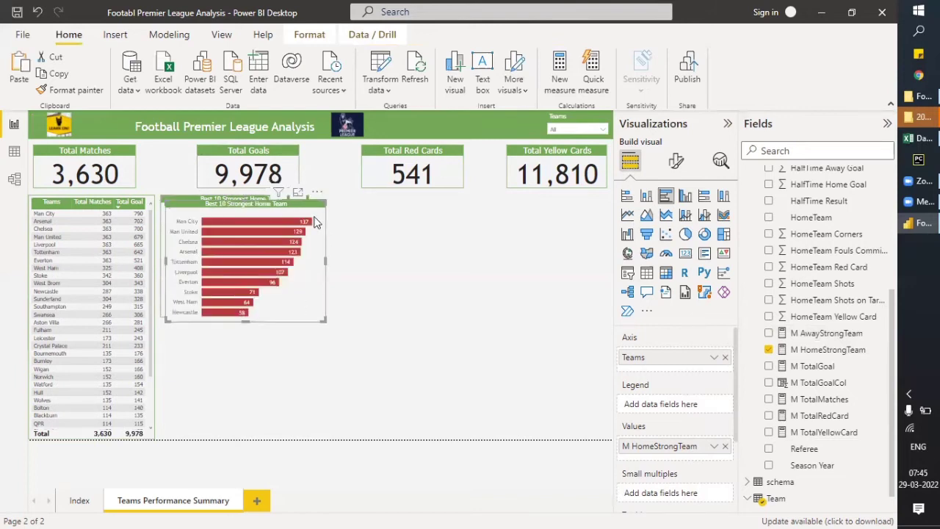
{"action": "left_click_drag", "start_coordinate": [301, 212], "coordinate": [296, 325]}
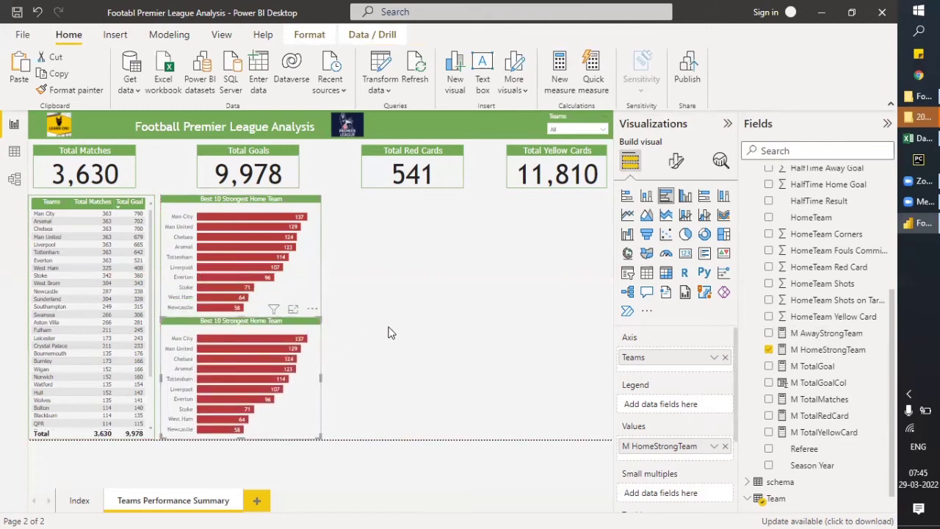
{"action": "left_click", "coordinate": [386, 331]}
Replace M HomeStrongTeam with M AwayStrongTeam as the value of the lower bar chart
{"action": "left_click", "coordinate": [297, 273]}
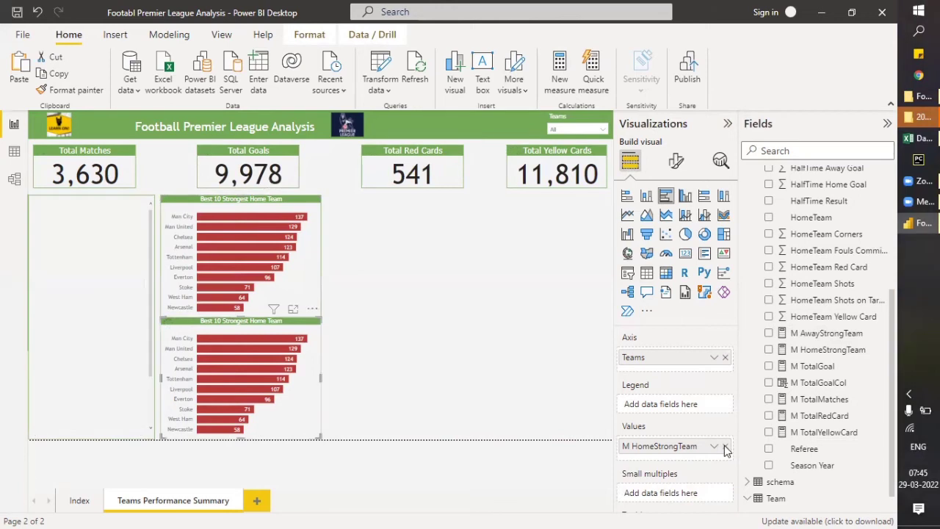
{"action": "scroll", "coordinate": [725, 445], "scroll_direction": "down", "scroll_amount": 2}
{"action": "left_click", "coordinate": [307, 408]}
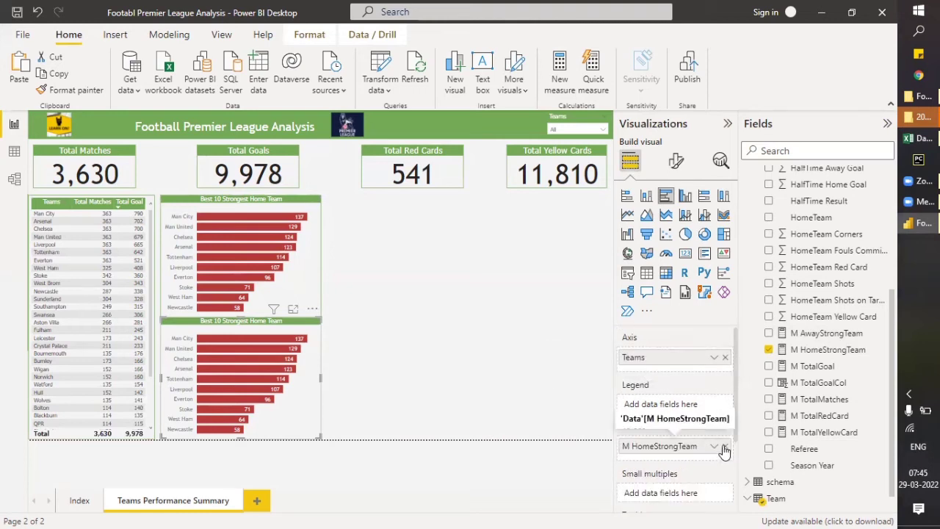
{"action": "left_click", "coordinate": [724, 447]}
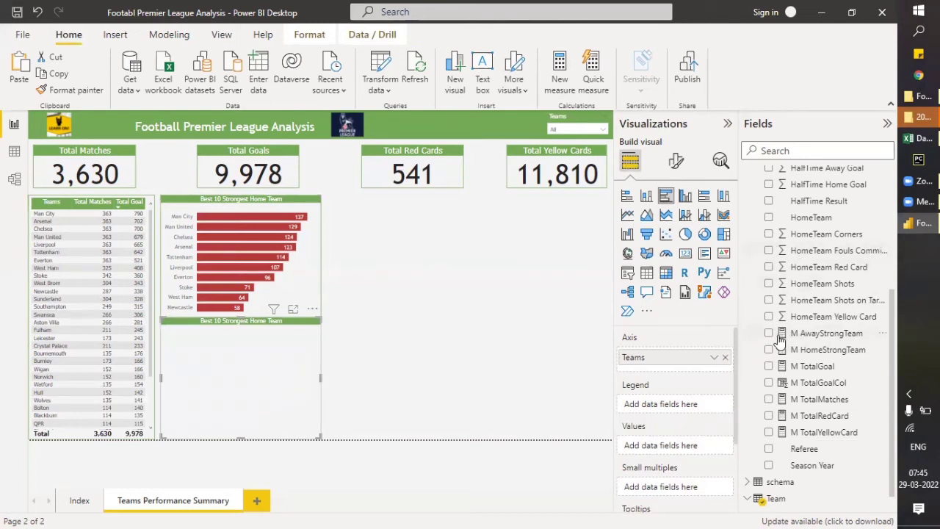
{"action": "left_click_drag", "start_coordinate": [822, 337], "coordinate": [679, 445]}
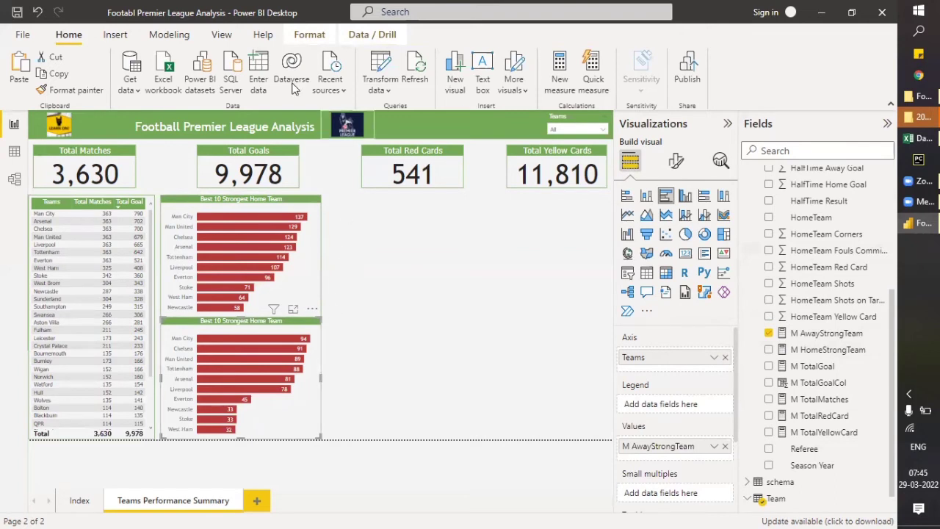
Change the lower chart's top 10 Teams filter to rank by M AwayStrongTeam, apply it and hide the filter settings
{"action": "left_click", "coordinate": [219, 34]}
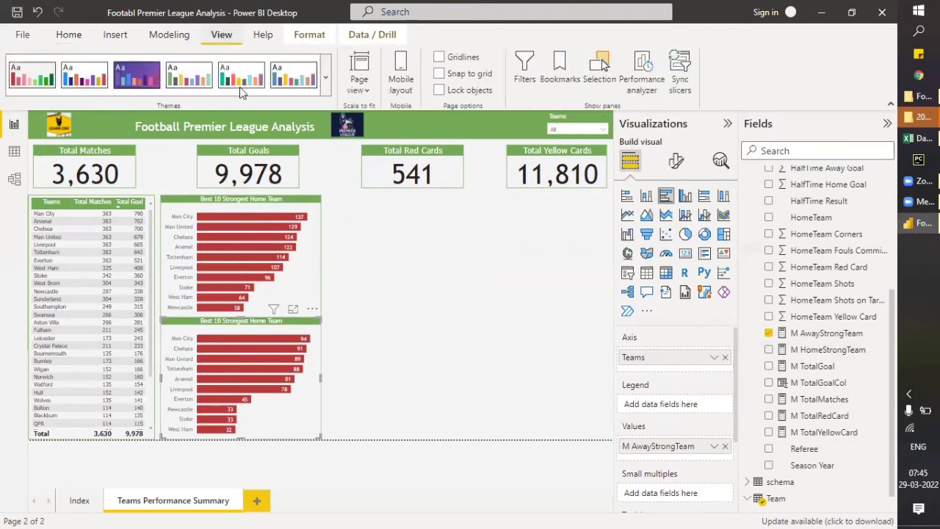
{"action": "left_click", "coordinate": [525, 66]}
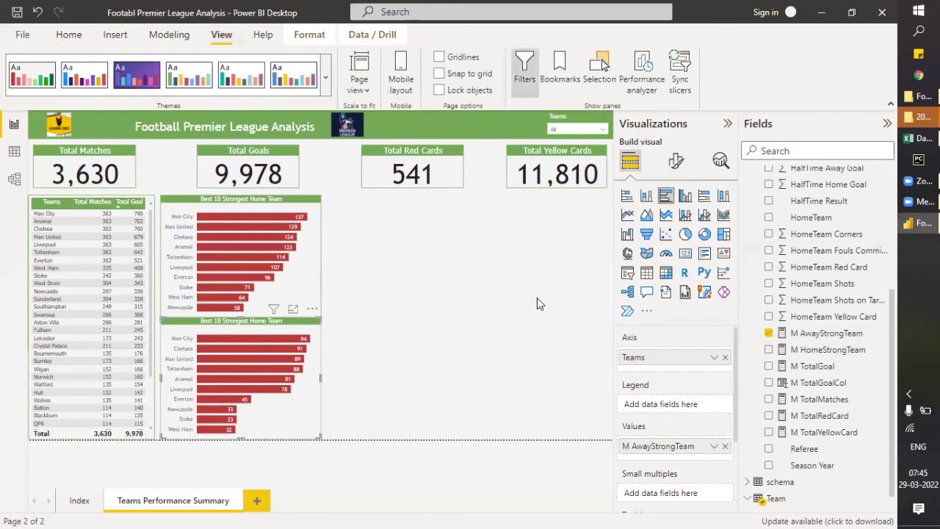
{"action": "left_click", "coordinate": [727, 125]}
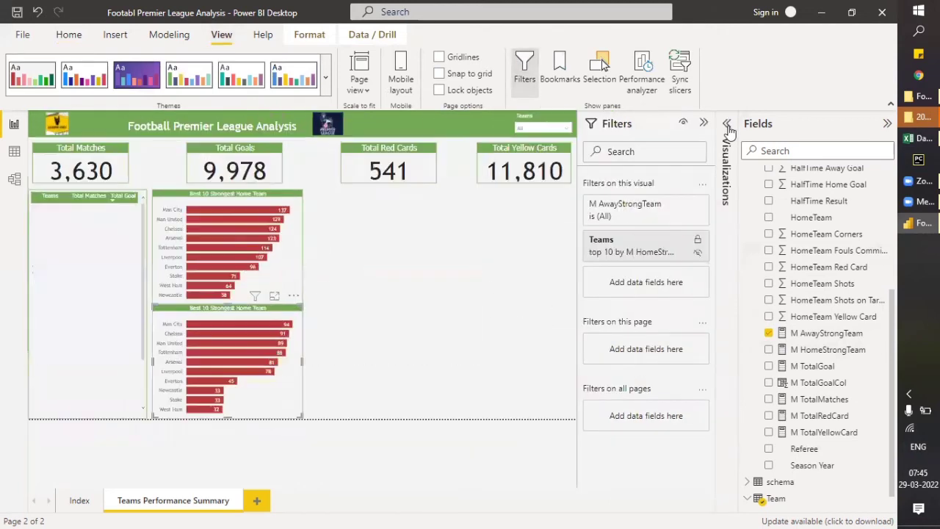
{"action": "left_click", "coordinate": [636, 244]}
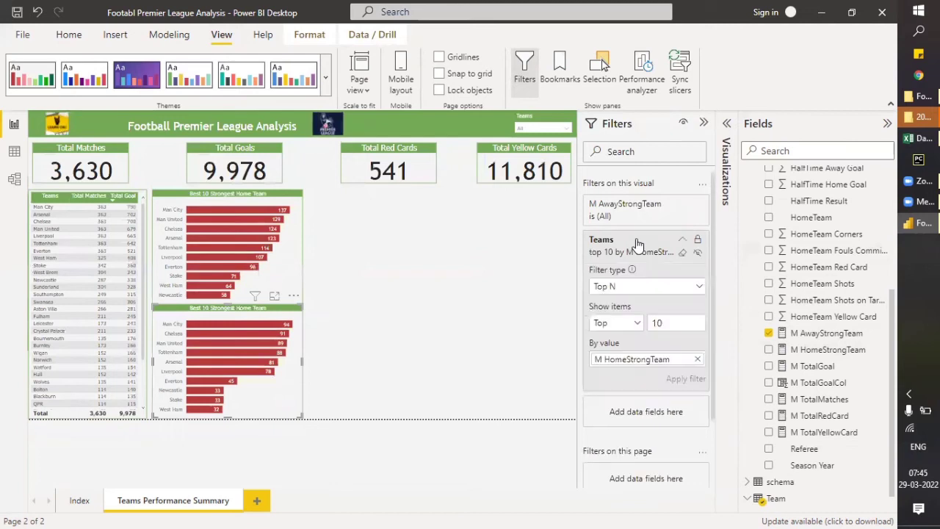
{"action": "left_click", "coordinate": [697, 359]}
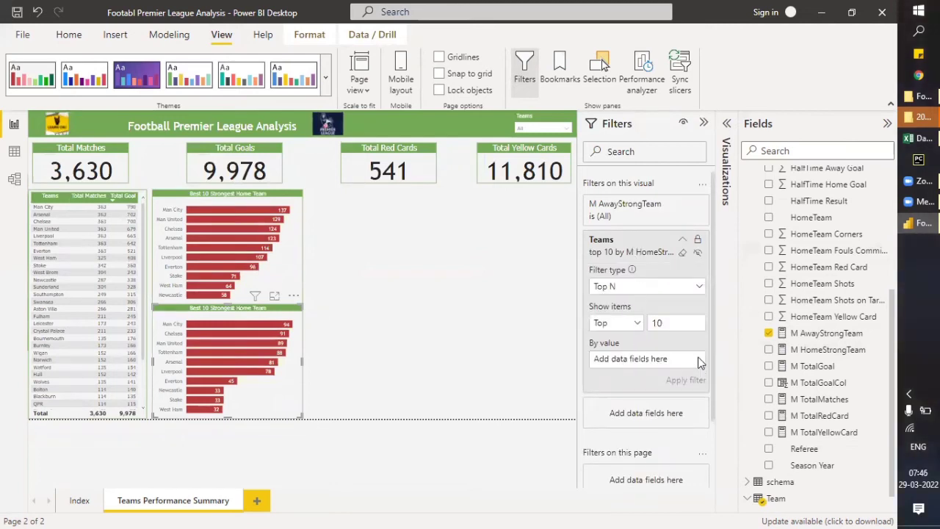
{"action": "left_click_drag", "start_coordinate": [813, 335], "coordinate": [650, 360]}
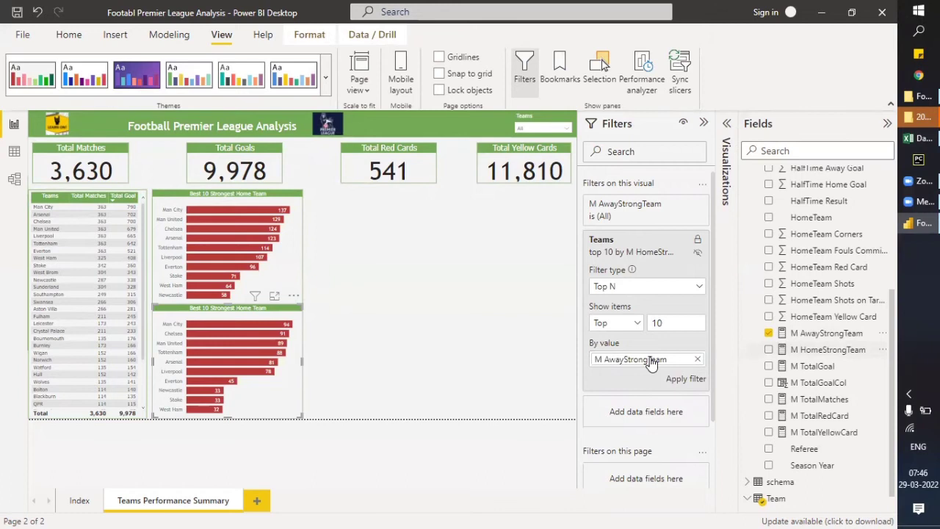
{"action": "left_click", "coordinate": [687, 380]}
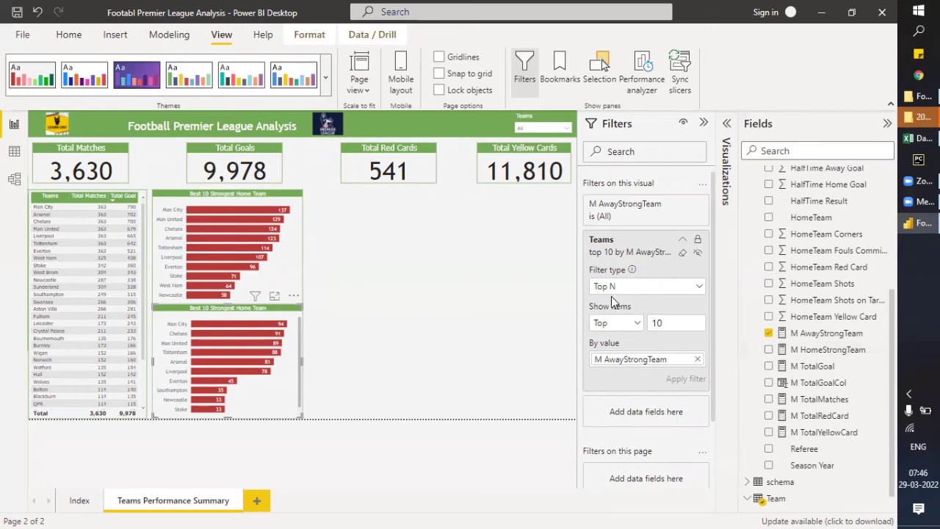
{"action": "left_click", "coordinate": [704, 125]}
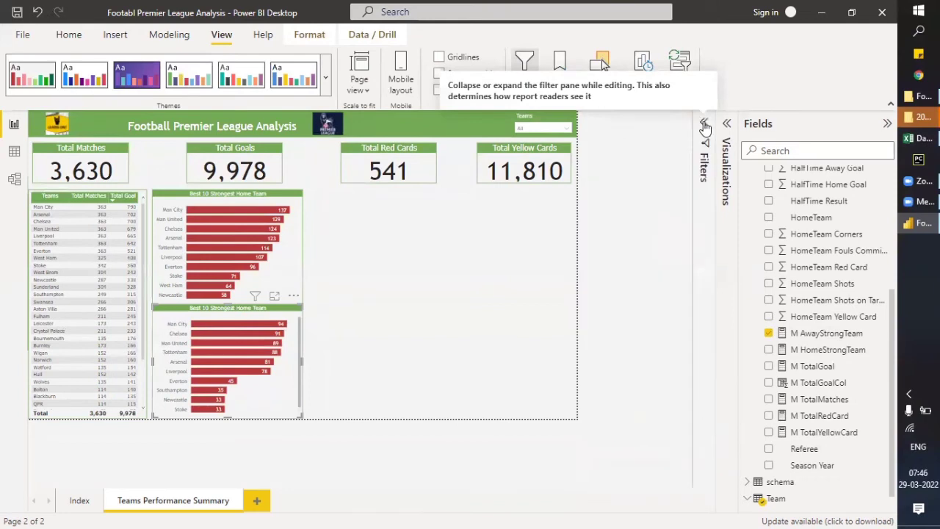
{"action": "left_click", "coordinate": [533, 63]}
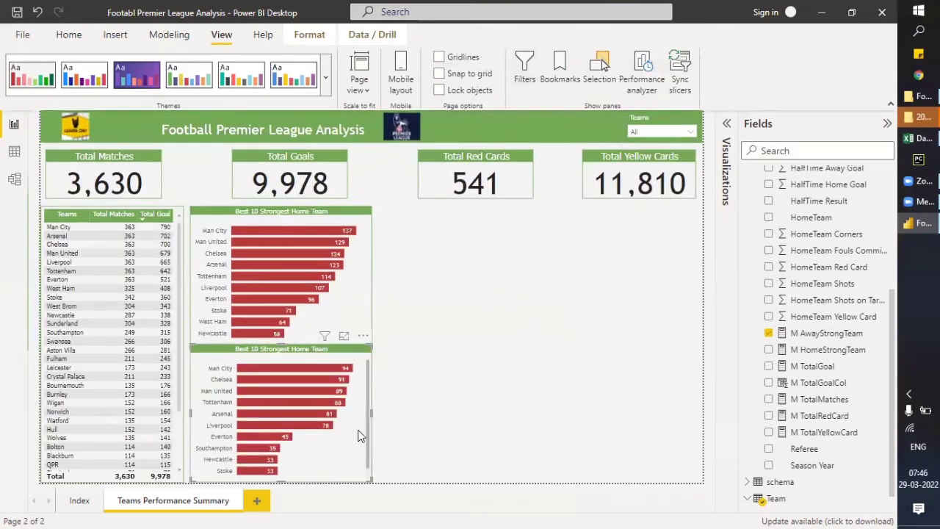
Edit the lower chart's title, inserting "Visit" before "Strongest" and making "Team" plural
{"action": "left_click", "coordinate": [726, 125]}
{"action": "left_click", "coordinate": [676, 165]}
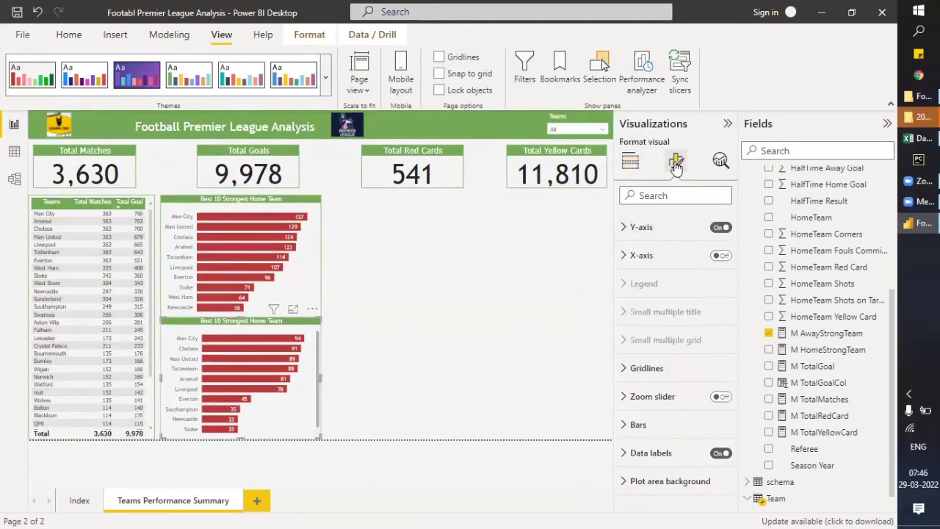
{"action": "scroll", "coordinate": [652, 452], "scroll_direction": "down", "scroll_amount": 1}
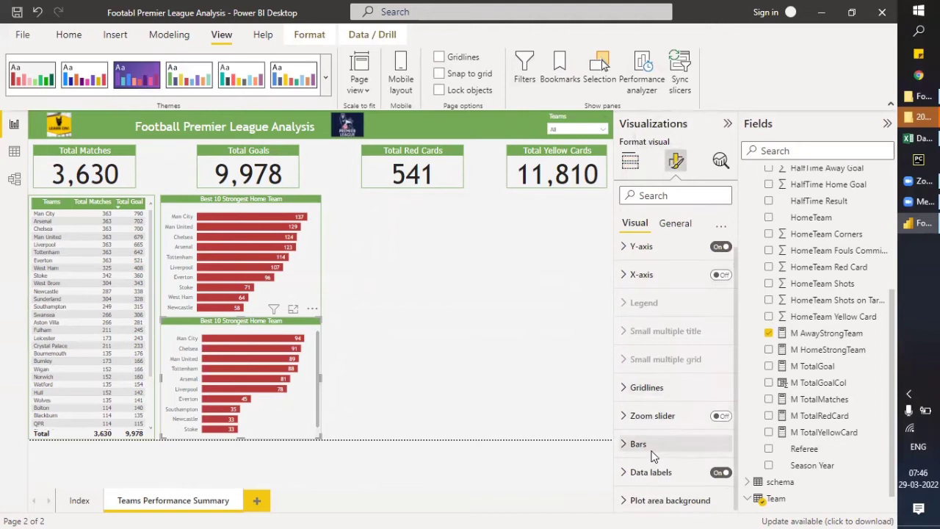
{"action": "left_click", "coordinate": [670, 223]}
{"action": "left_click", "coordinate": [623, 284]}
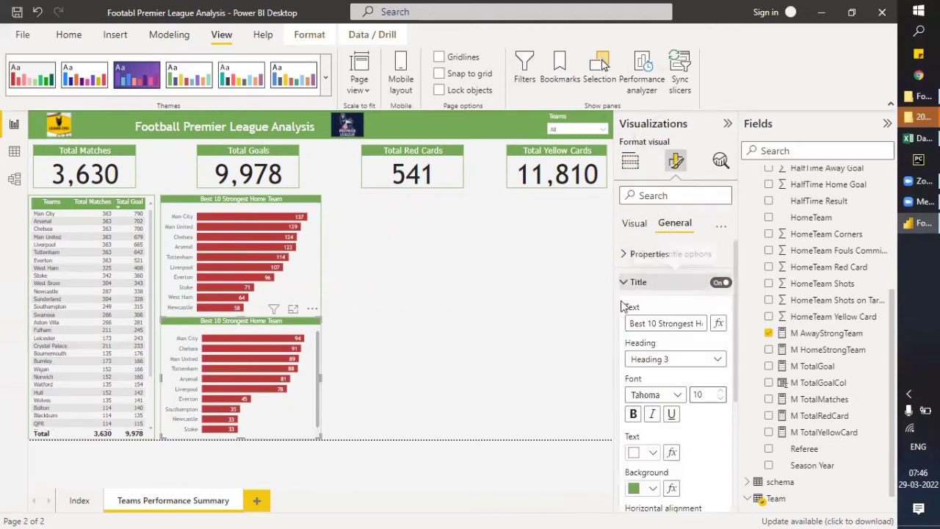
{"action": "left_click", "coordinate": [659, 323]}
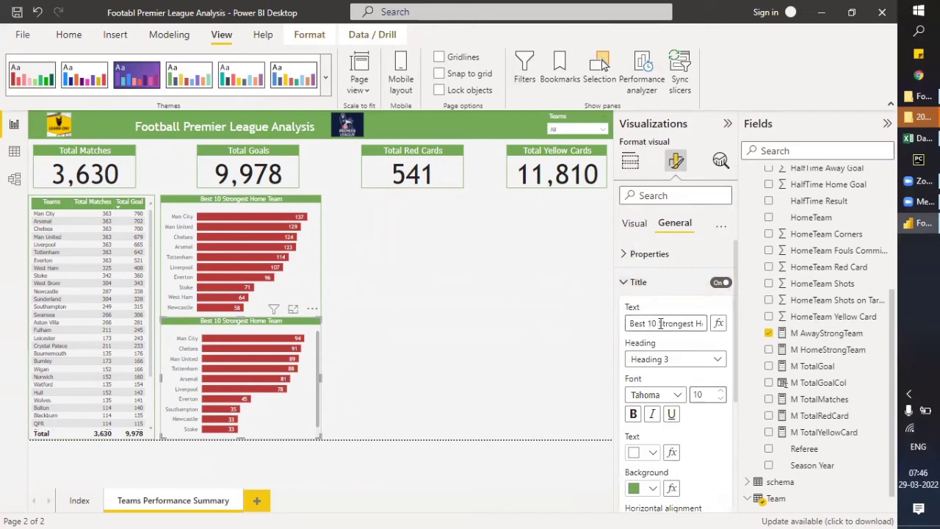
{"action": "type", "text": "Vis"}
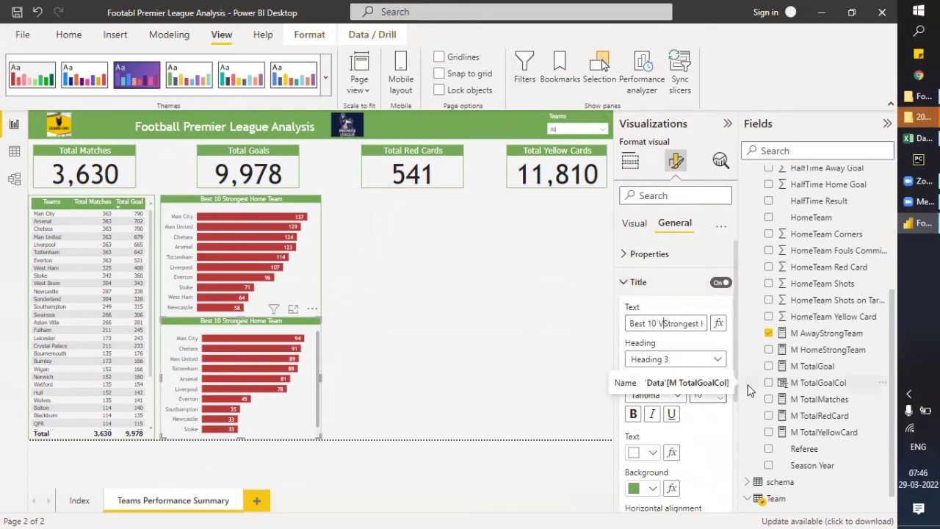
{"action": "type", "text": "itors"}
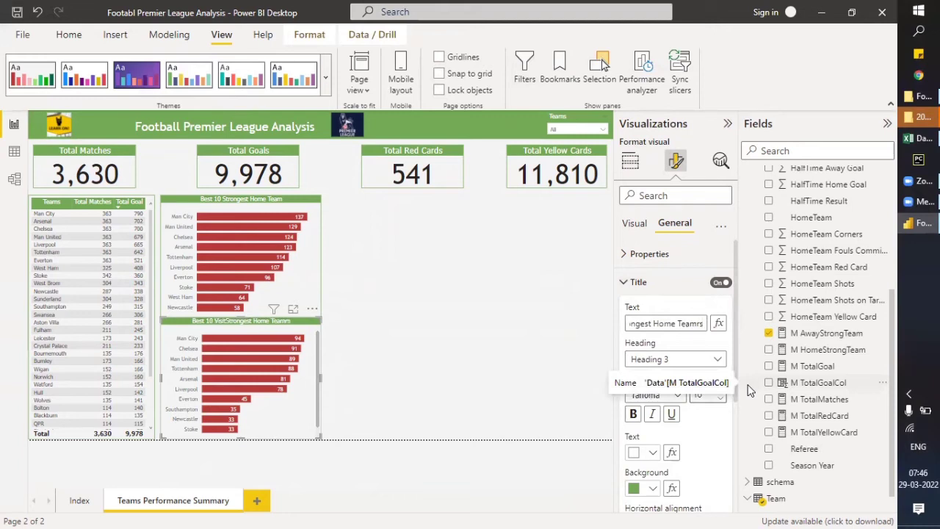
{"action": "key", "text": "BackSpace"}
{"action": "key", "text": "BackSpace"}
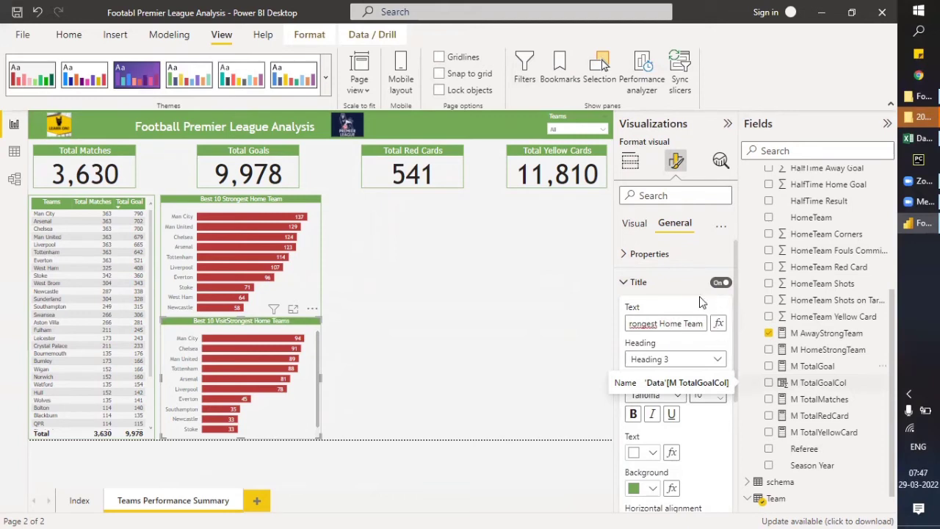
{"action": "type", "text": "s"}
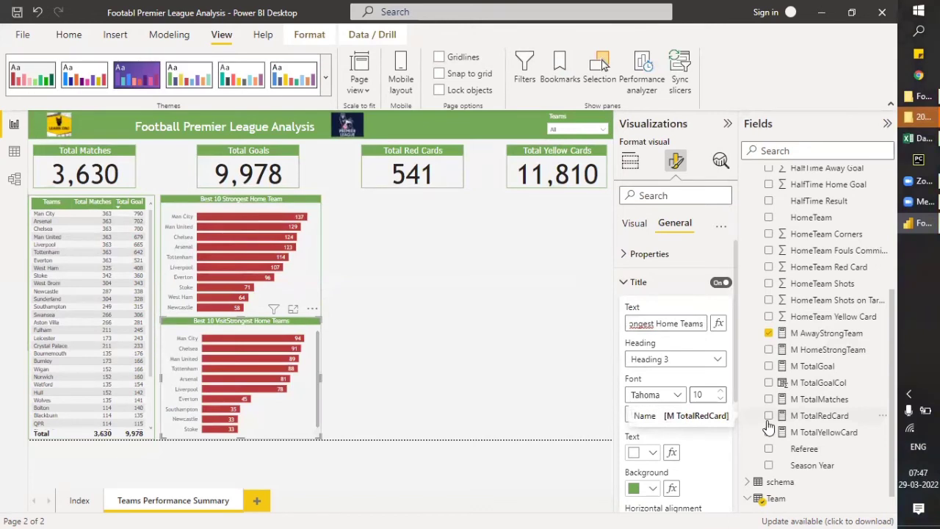
Remove the inserted "Visit" from in front of "Strongest" in the lower chart's title
{"action": "key", "text": "Home"}
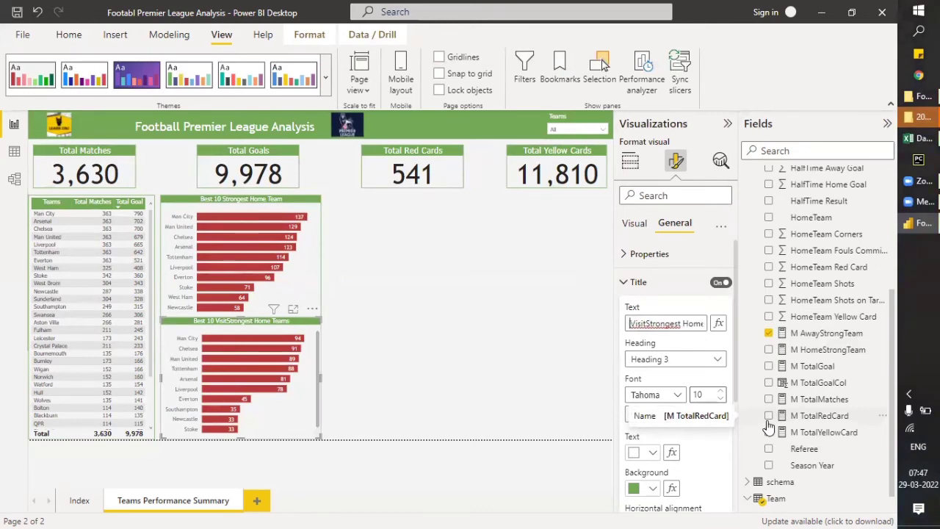
{"action": "key", "text": "Right"}
{"action": "key", "text": "Right"}
{"action": "key", "text": "Right"}
{"action": "key", "text": "Right"}
{"action": "key", "text": "Left"}
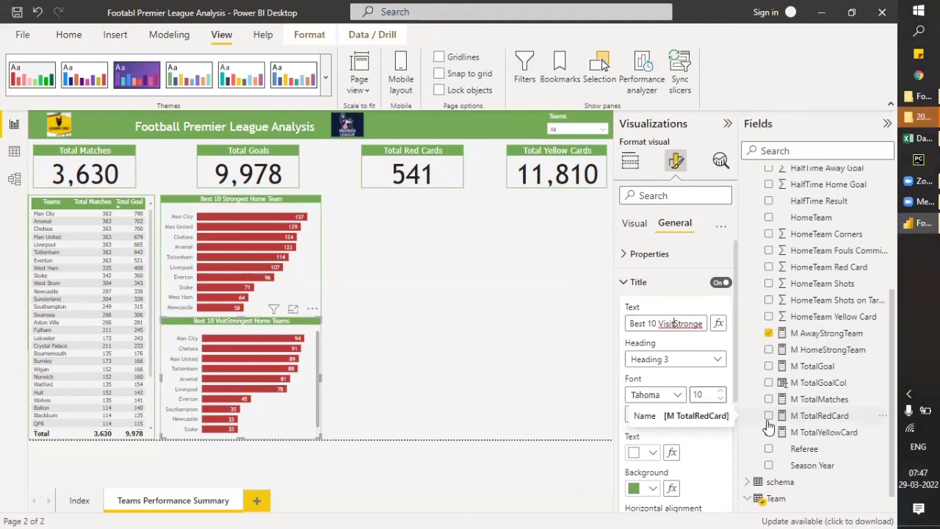
{"action": "key", "text": "BackSpace"}
{"action": "key", "text": "BackSpace"}
{"action": "key", "text": "BackSpace"}
{"action": "key", "text": "BackSpace"}
{"action": "key", "text": "BackSpace"}
Replace "Home" with "Visitors" so the lower chart's title reads "Best 10 Strongest Visitors Teams"
{"action": "key", "text": "Right"}
{"action": "key", "text": "Right"}
{"action": "key", "text": "Right"}
{"action": "key", "text": "Right"}
{"action": "key", "text": "Right"}
{"action": "key", "text": "Right"}
{"action": "key", "text": "Right"}
{"action": "key", "text": "Right"}
{"action": "key", "text": "Right"}
{"action": "key", "text": "Right"}
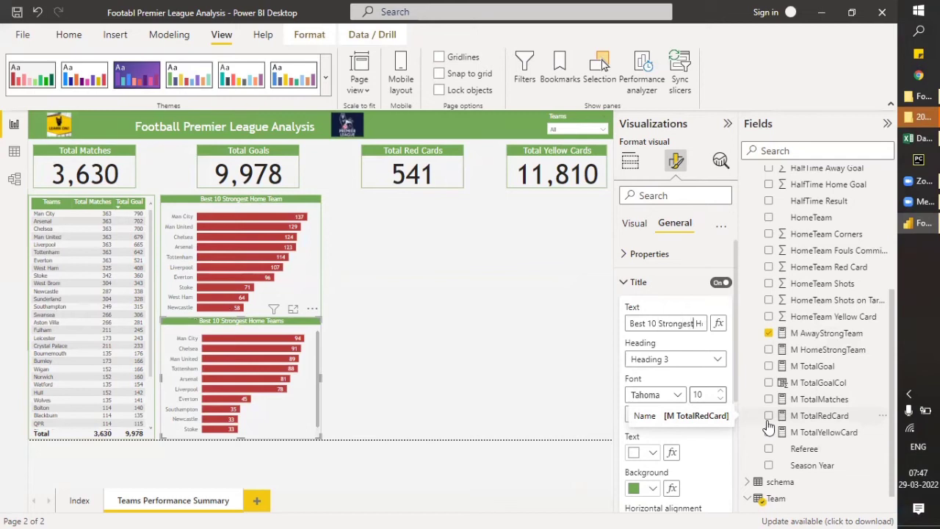
{"action": "type", "text": "Visitors"}
{"action": "key", "text": "Right"}
{"action": "key", "text": "Left"}
{"action": "key", "text": "Left"}
{"action": "key", "text": "Left"}
{"action": "key", "text": "BackSpace"}
{"action": "key", "text": "BackSpace"}
{"action": "key", "text": "BackSpace"}
{"action": "key", "text": "BackSpace"}
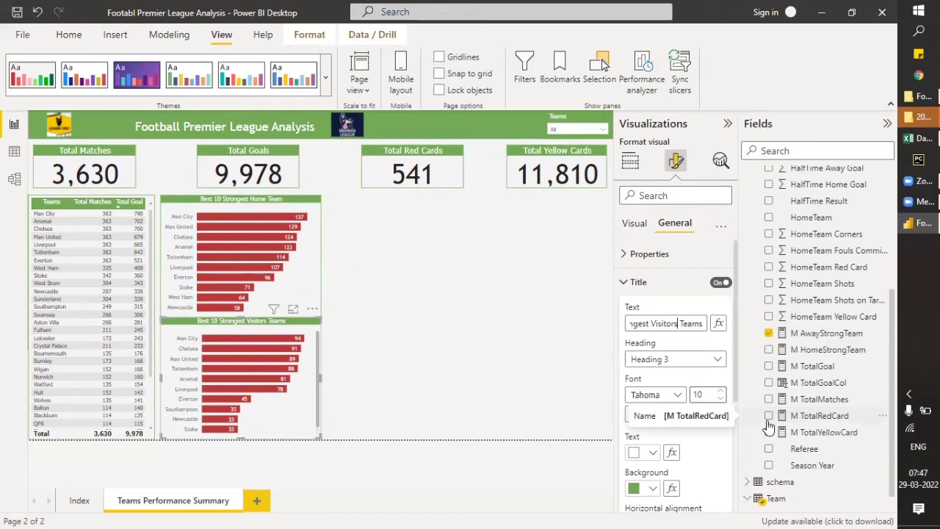
{"action": "left_click", "coordinate": [390, 416]}
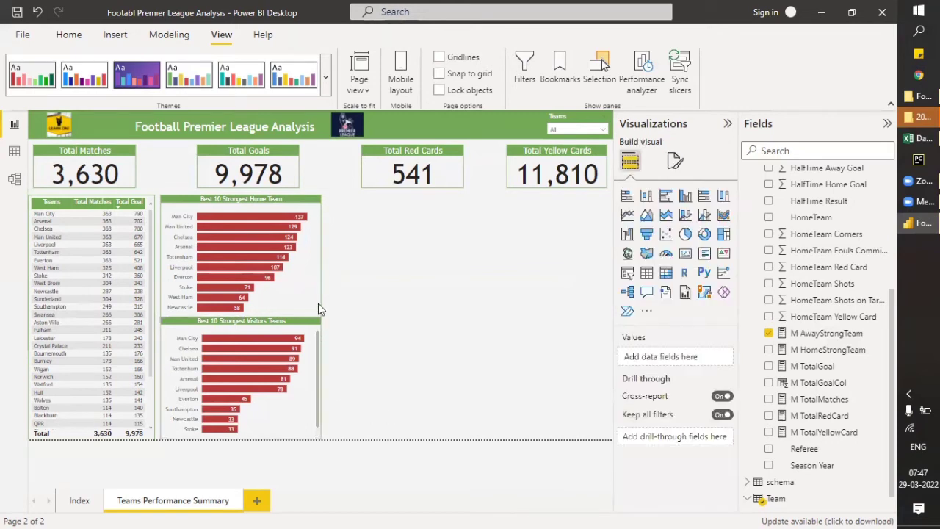
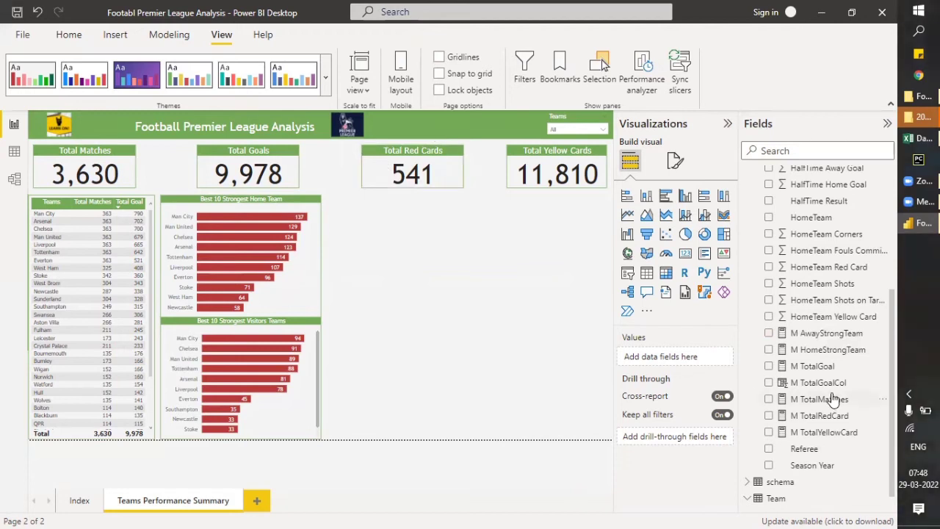
{"action": "left_click", "coordinate": [827, 422]}
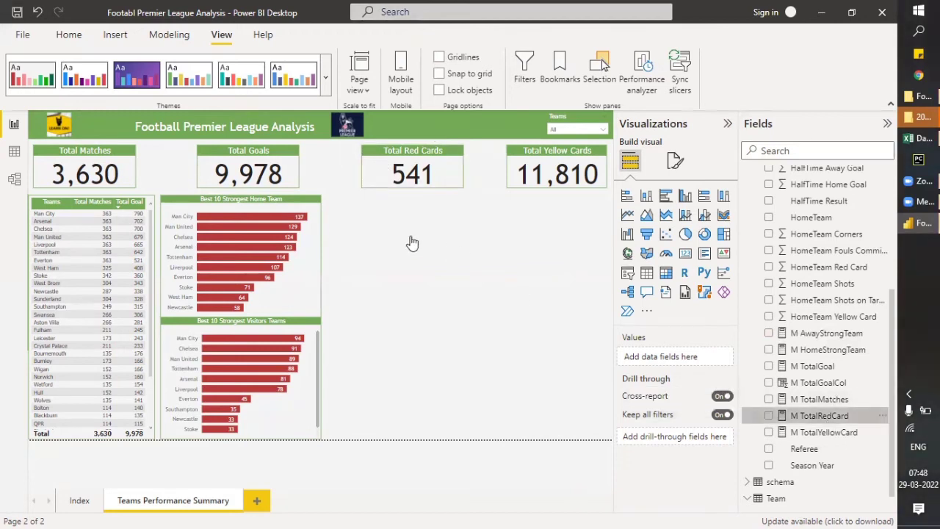
{"action": "left_click", "coordinate": [373, 221]}
Shorten the home team chart from its lower edge and extend the visitors chart upward to close the gap
{"action": "left_click", "coordinate": [244, 314]}
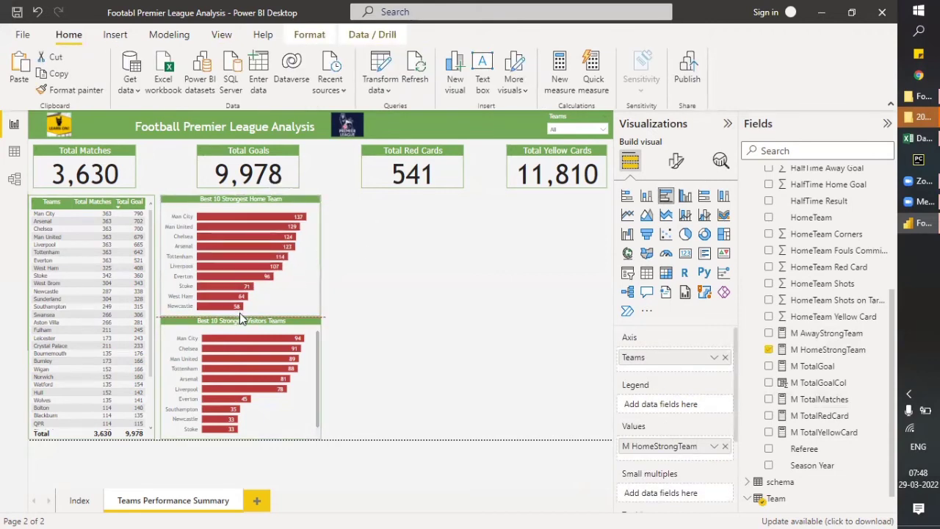
{"action": "left_click_drag", "start_coordinate": [240, 312], "coordinate": [241, 311]}
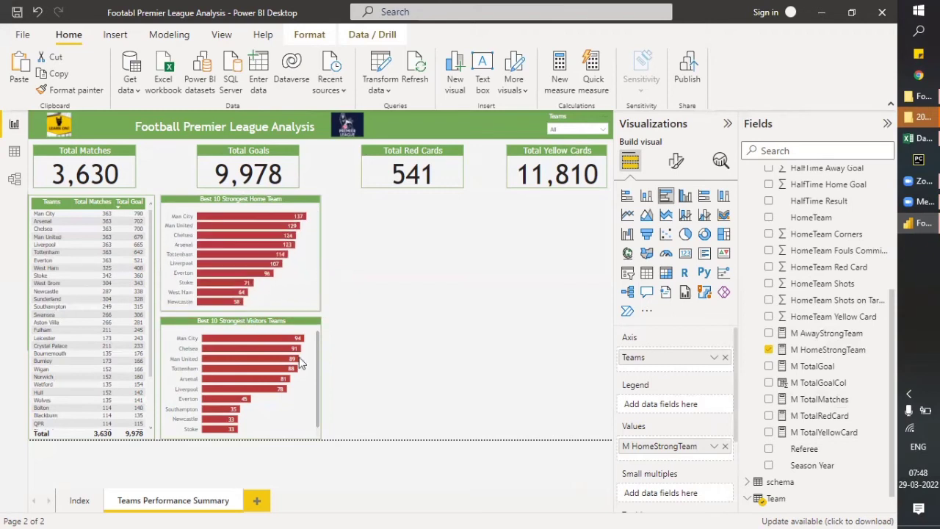
{"action": "left_click", "coordinate": [230, 324]}
{"action": "left_click_drag", "start_coordinate": [241, 320], "coordinate": [241, 315]}
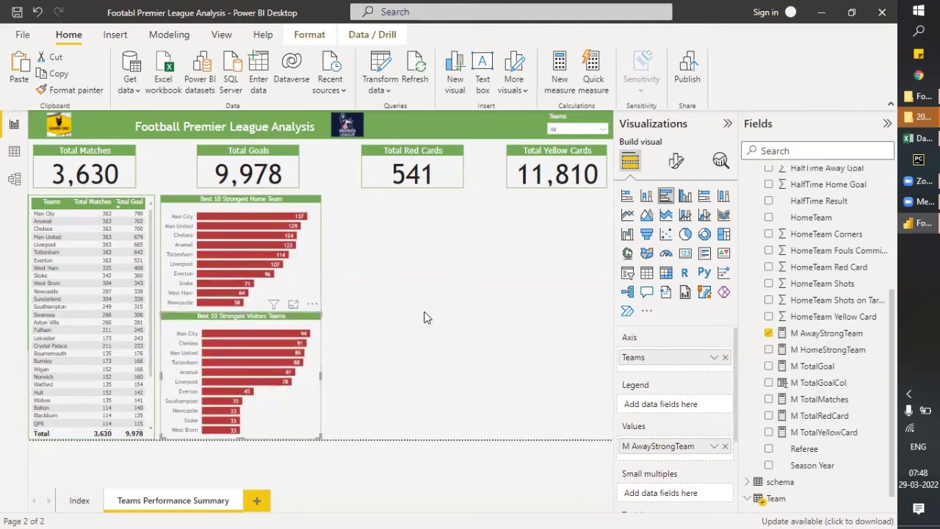
Add an empty pie chart and place it directly beside the home team chart, beneath the summary cards
{"action": "left_click", "coordinate": [426, 316]}
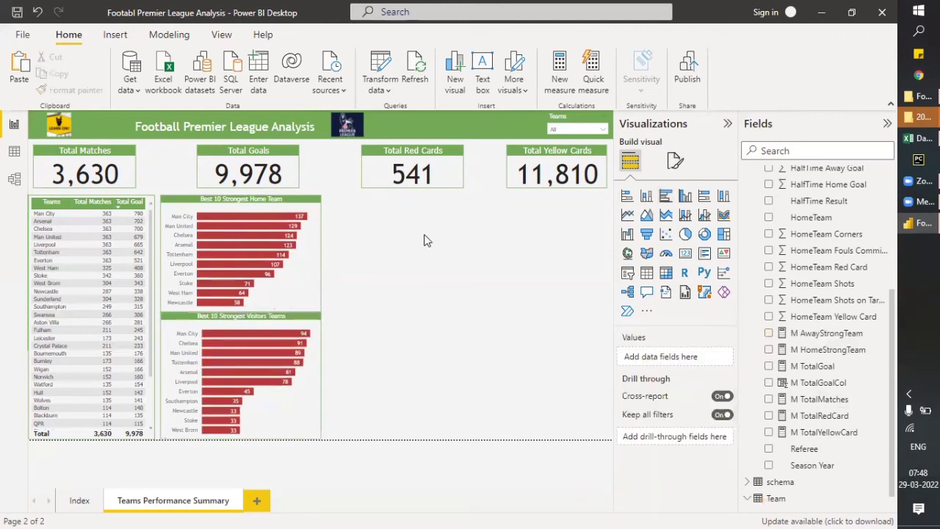
{"action": "left_click", "coordinate": [685, 234]}
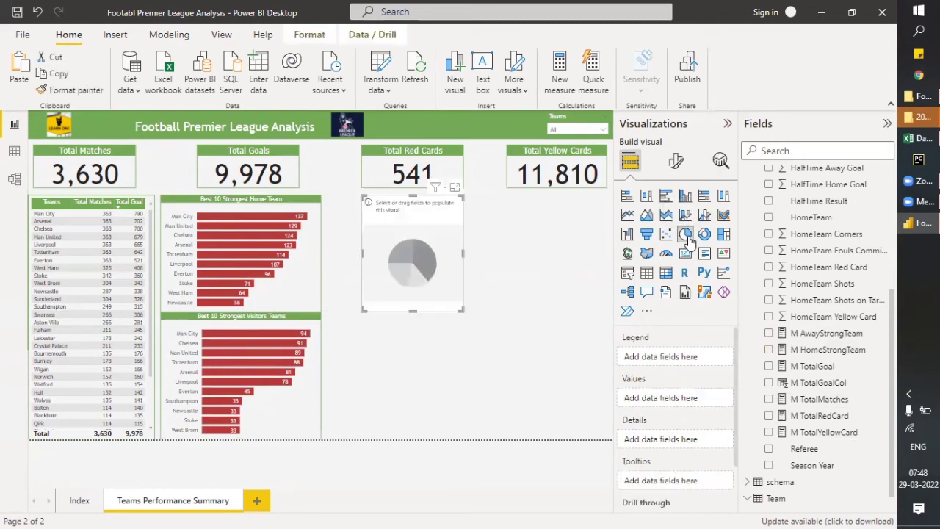
{"action": "left_click_drag", "start_coordinate": [409, 224], "coordinate": [379, 218]}
Populate the pie chart with M TotalRedCard as values and Teams as legend, and widen the chart
{"action": "left_click_drag", "start_coordinate": [800, 406], "coordinate": [815, 440]}
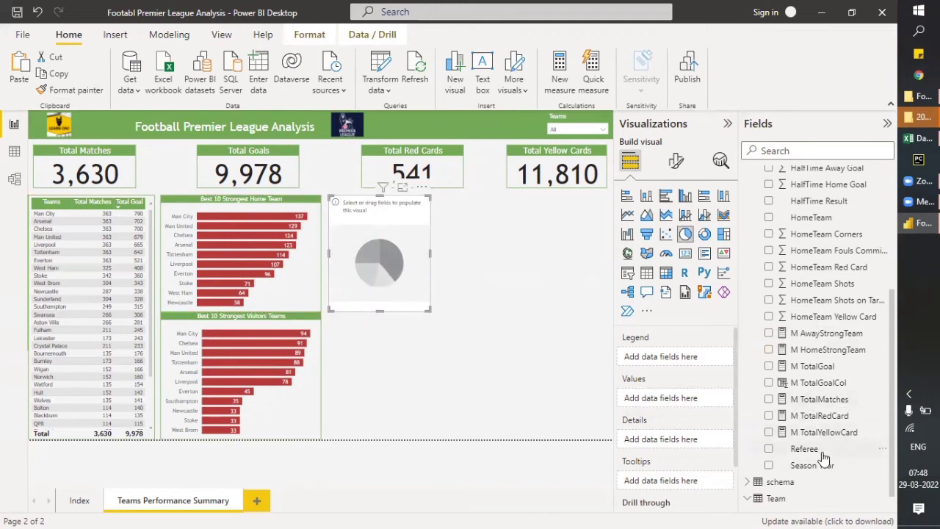
{"action": "left_click", "coordinate": [769, 416]}
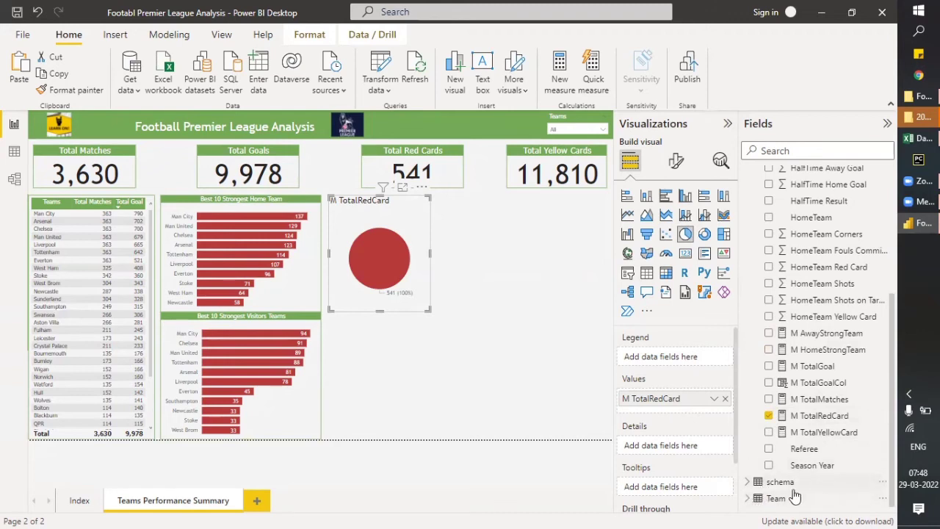
{"action": "scroll", "coordinate": [819, 455], "scroll_direction": "down", "scroll_amount": 1}
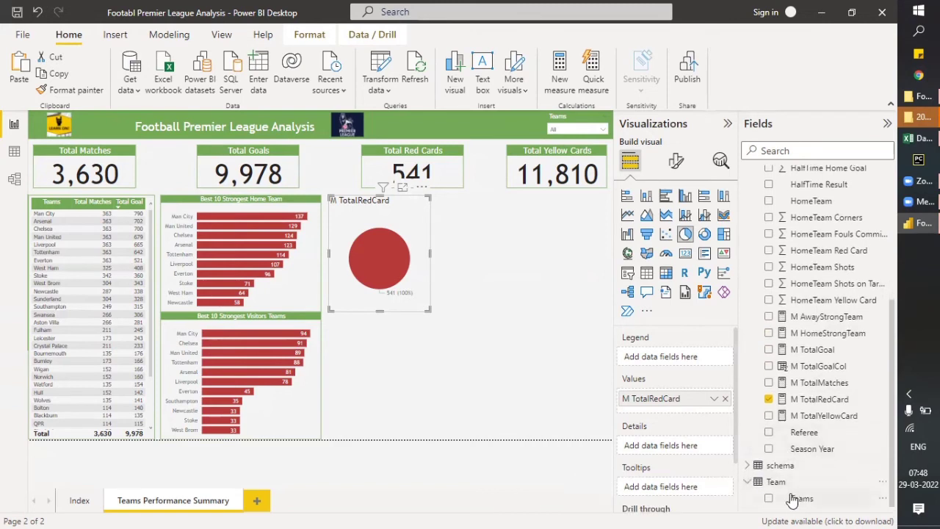
{"action": "left_click_drag", "start_coordinate": [800, 501], "coordinate": [663, 357]}
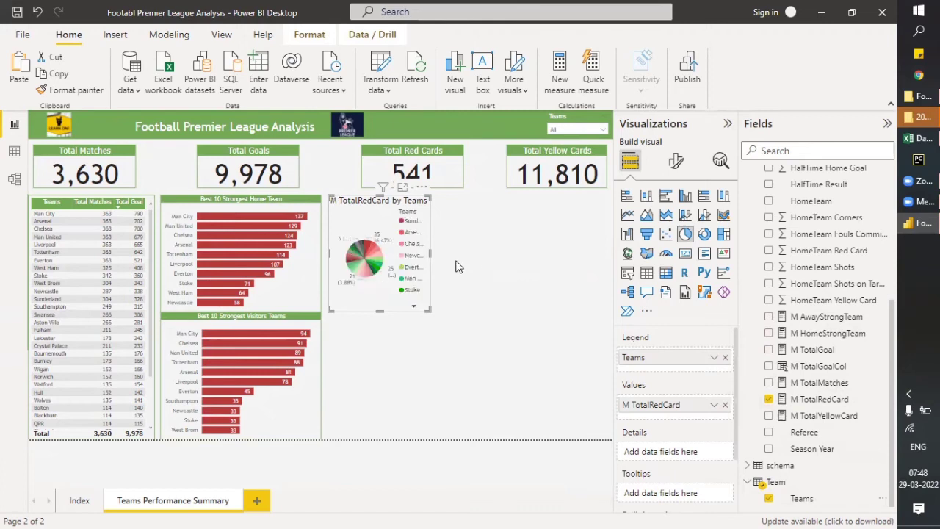
{"action": "left_click_drag", "start_coordinate": [429, 258], "coordinate": [472, 257]}
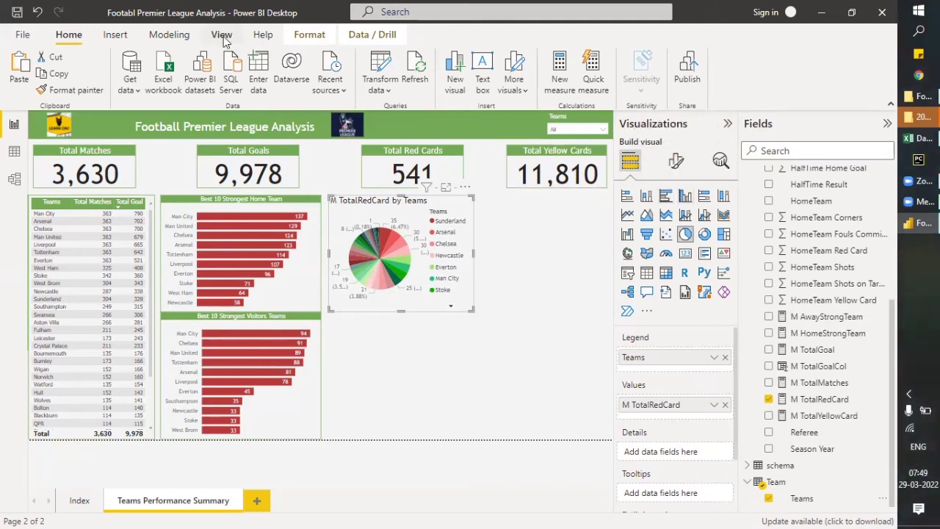
Filter the pie chart's Teams with a Top N filter showing the top 5 by M TotalRedCard
{"action": "left_click", "coordinate": [224, 38]}
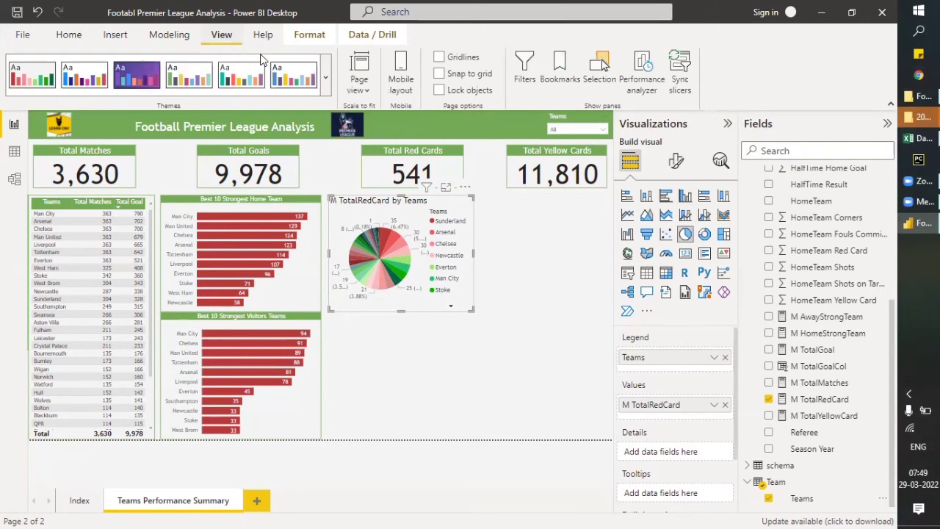
{"action": "left_click", "coordinate": [523, 70]}
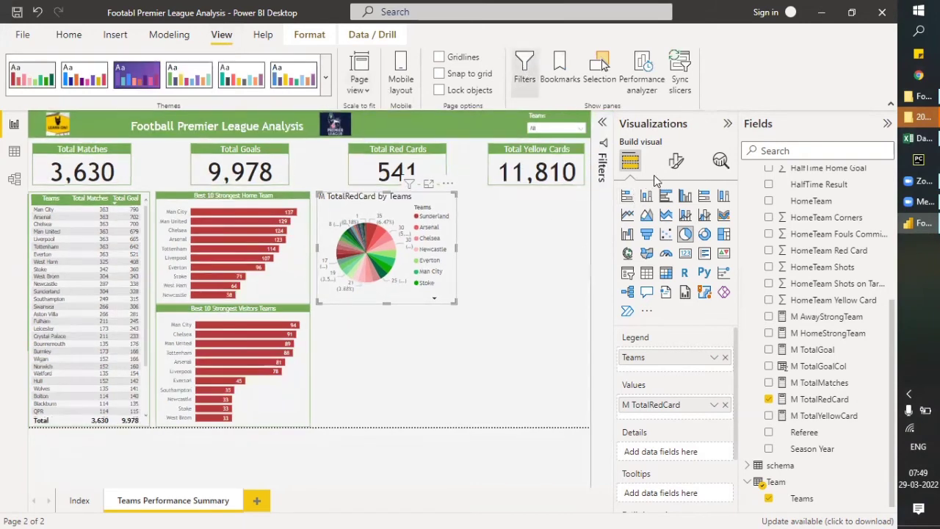
{"action": "left_click", "coordinate": [602, 125]}
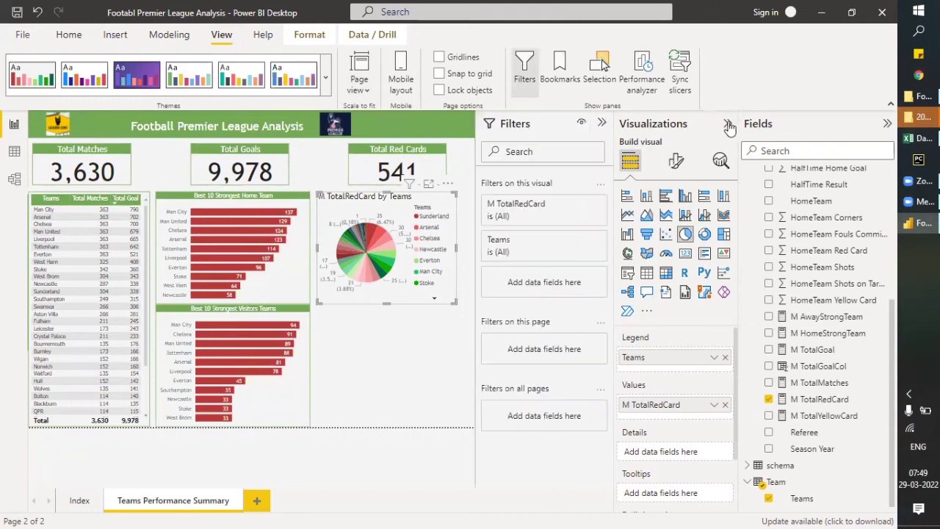
{"action": "left_click", "coordinate": [728, 124]}
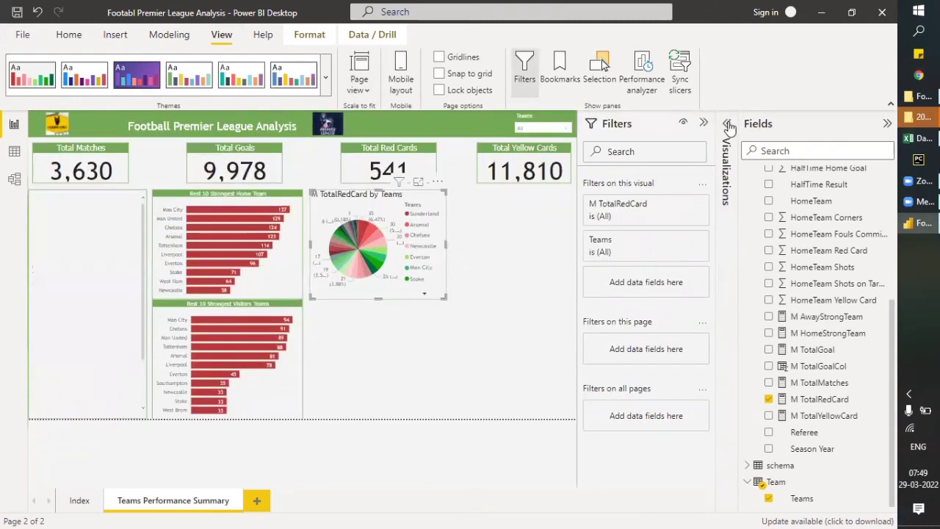
{"action": "left_click", "coordinate": [635, 251]}
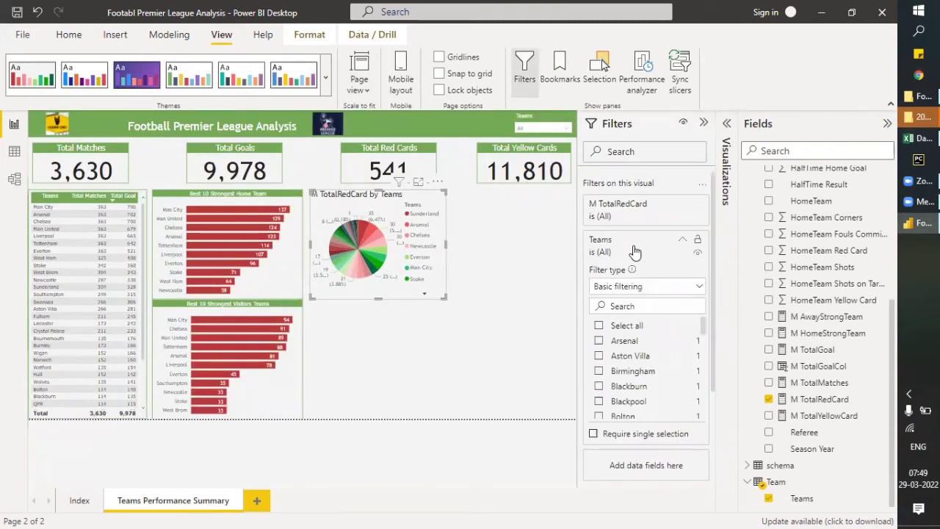
{"action": "left_click", "coordinate": [654, 287]}
{"action": "left_click", "coordinate": [635, 342]}
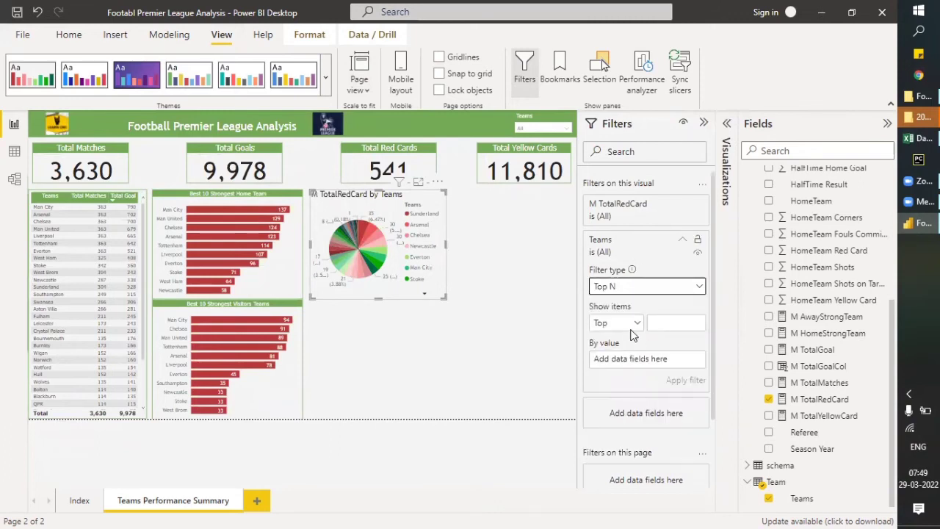
{"action": "left_click", "coordinate": [668, 323]}
{"action": "type", "text": "5"}
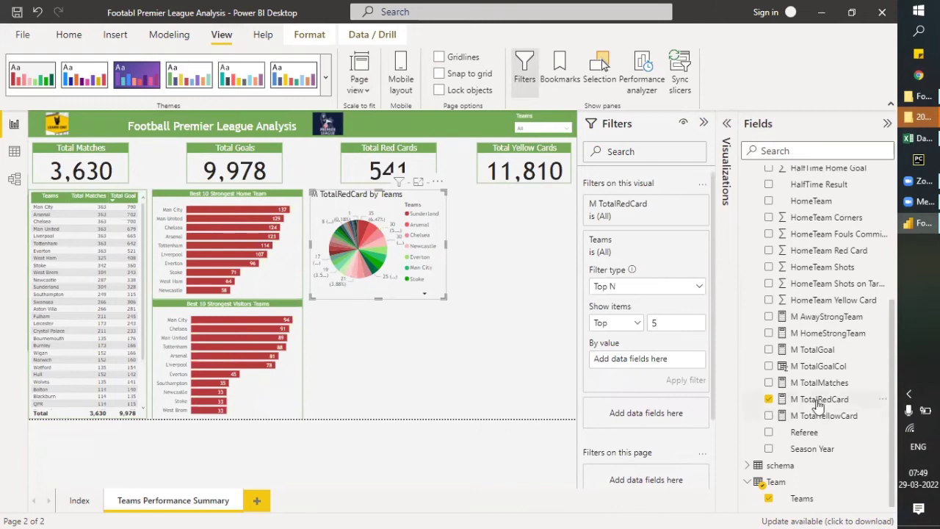
{"action": "left_click_drag", "start_coordinate": [816, 400], "coordinate": [649, 359]}
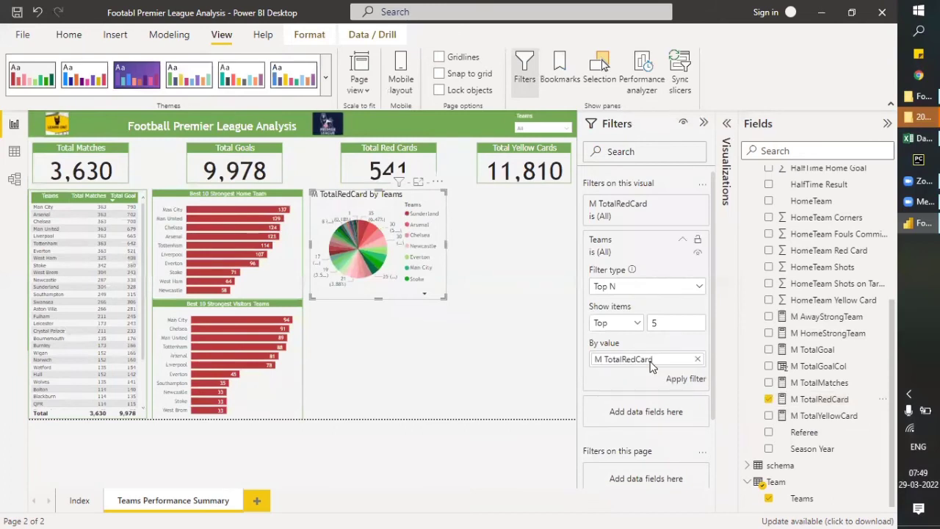
{"action": "left_click", "coordinate": [677, 379]}
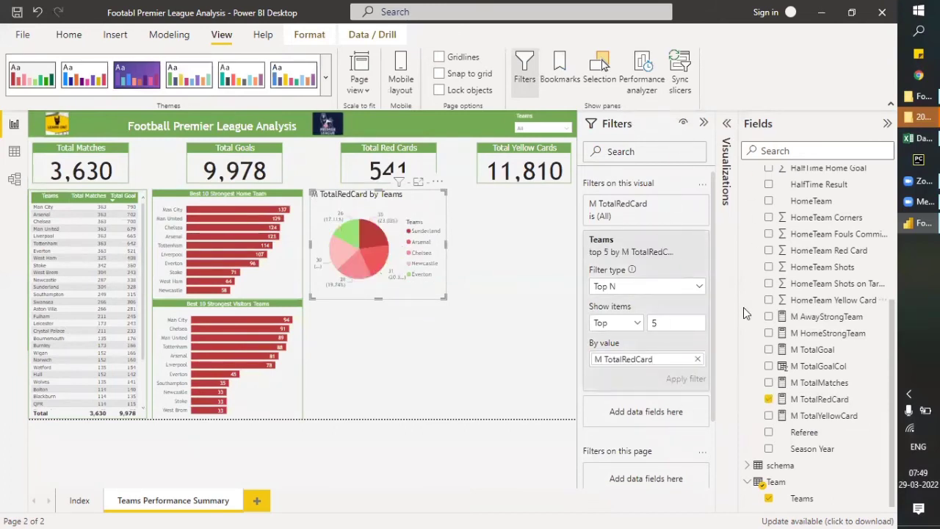
Set the pie chart's label contents to All detail labels and turn its legend off
{"action": "left_click_drag", "start_coordinate": [739, 316], "coordinate": [769, 316]}
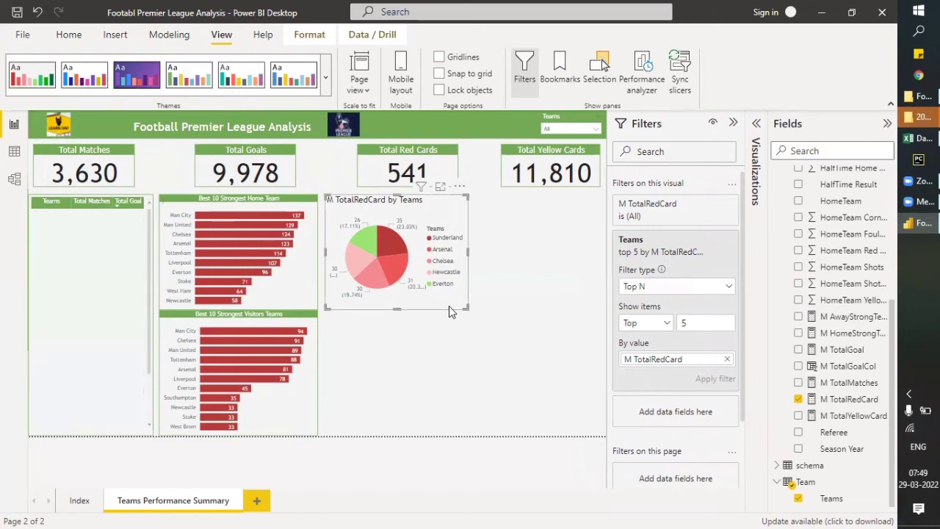
{"action": "left_click", "coordinate": [733, 125]}
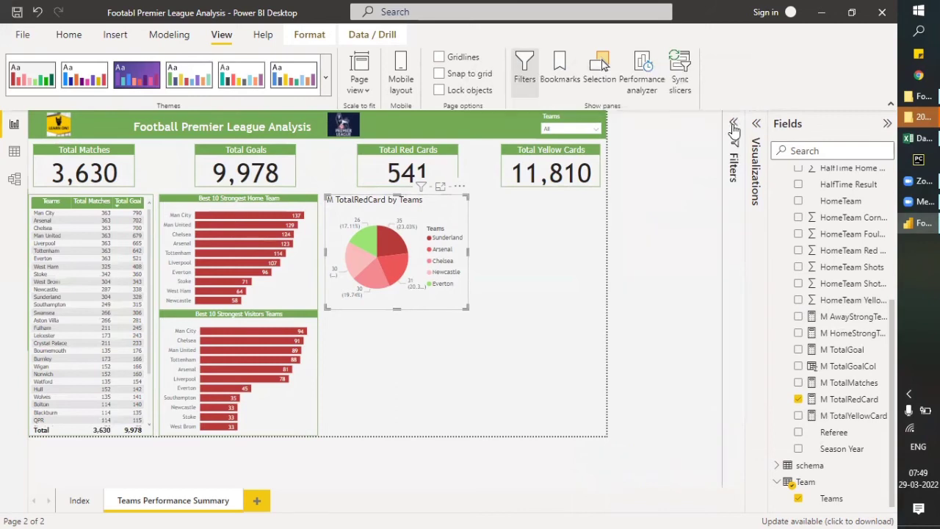
{"action": "left_click", "coordinate": [758, 124]}
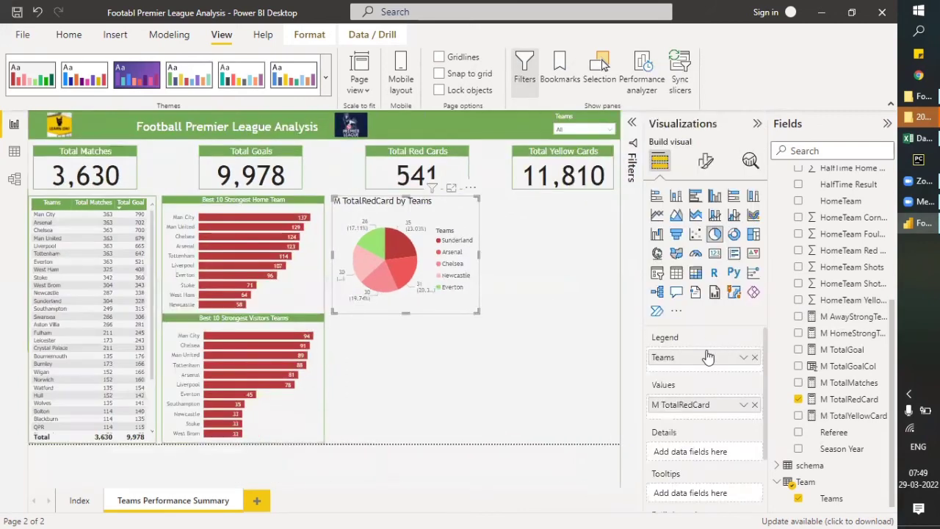
{"action": "left_click", "coordinate": [710, 161]}
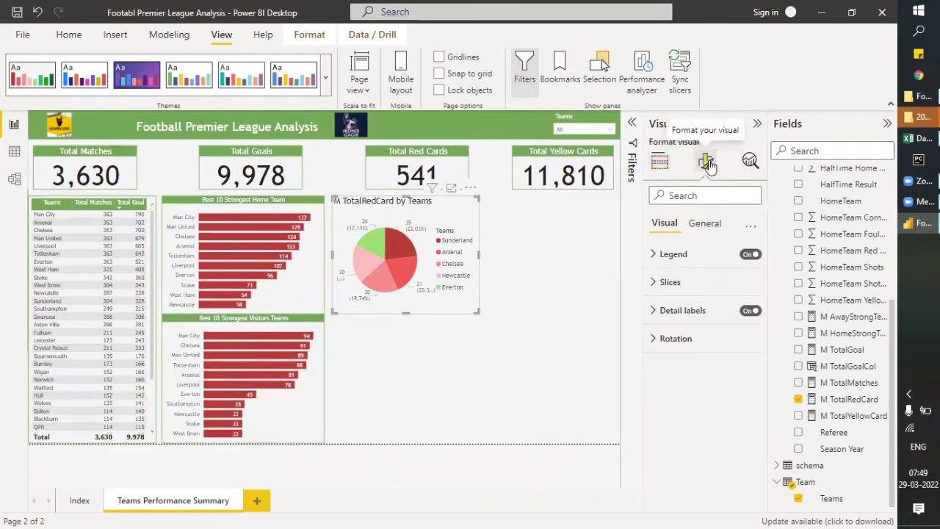
{"action": "left_click", "coordinate": [656, 315]}
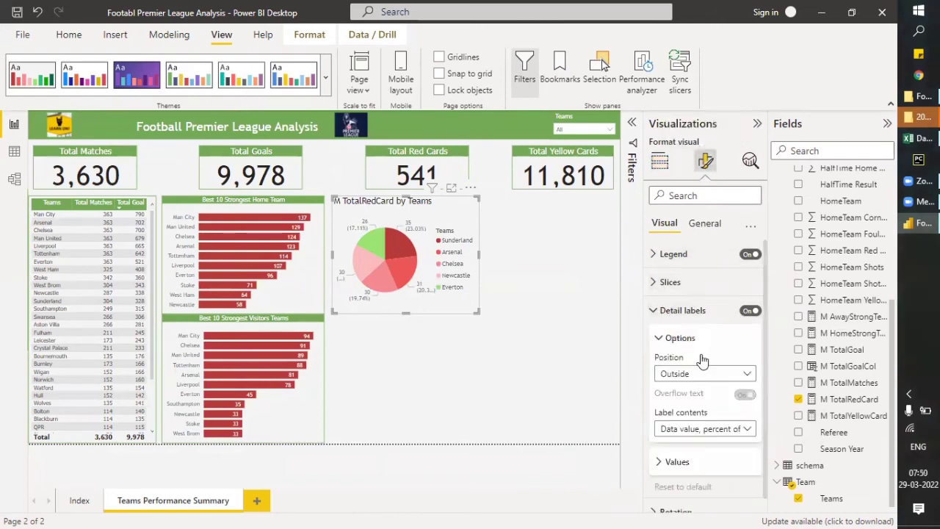
{"action": "scroll", "coordinate": [705, 370], "scroll_direction": "down", "scroll_amount": 1}
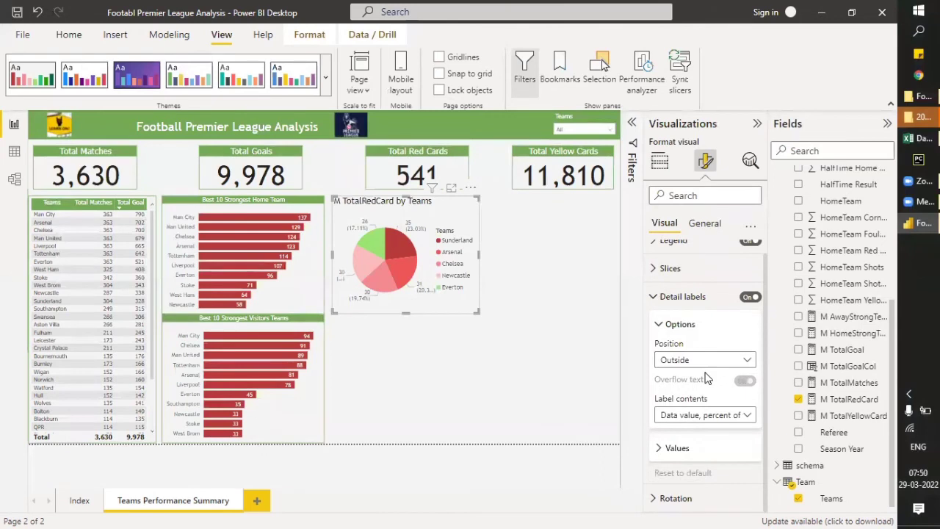
{"action": "left_click", "coordinate": [706, 416]}
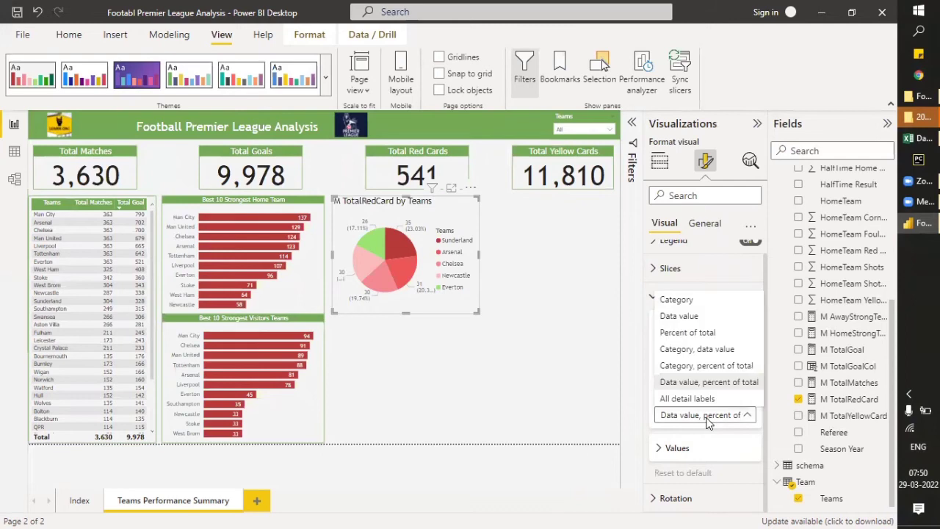
{"action": "left_click", "coordinate": [693, 383]}
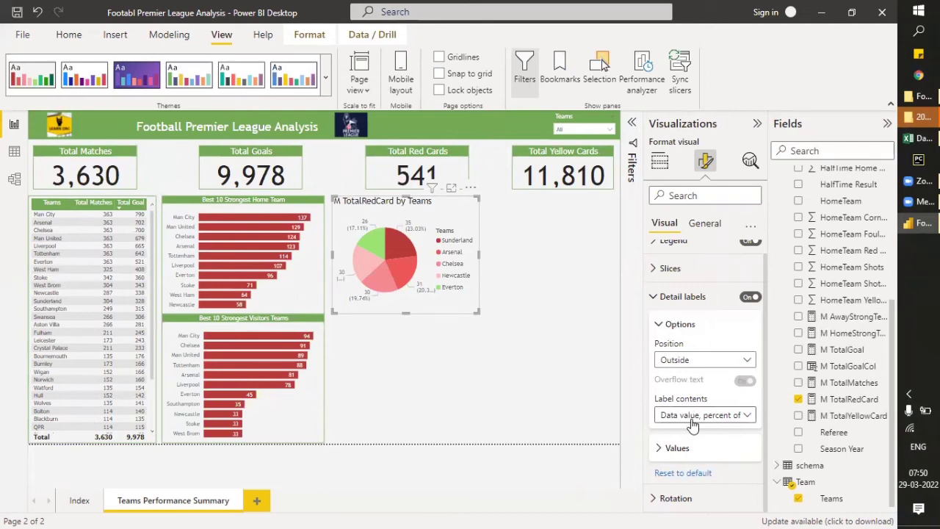
{"action": "left_click", "coordinate": [693, 415]}
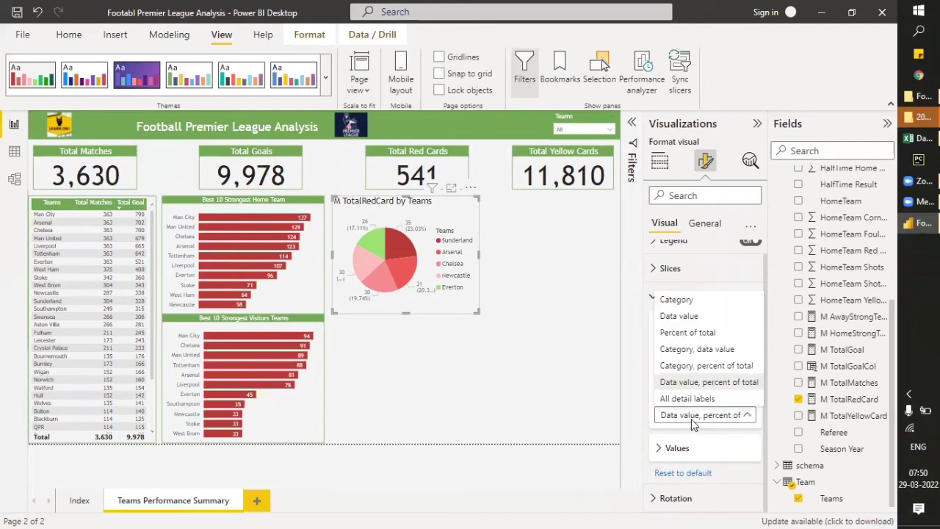
{"action": "left_click", "coordinate": [691, 398]}
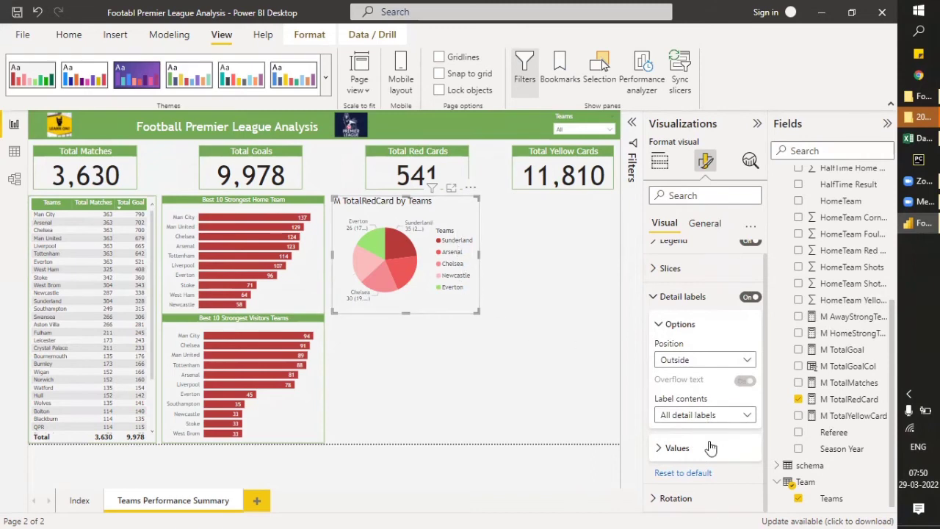
{"action": "scroll", "coordinate": [710, 447], "scroll_direction": "up", "scroll_amount": 1}
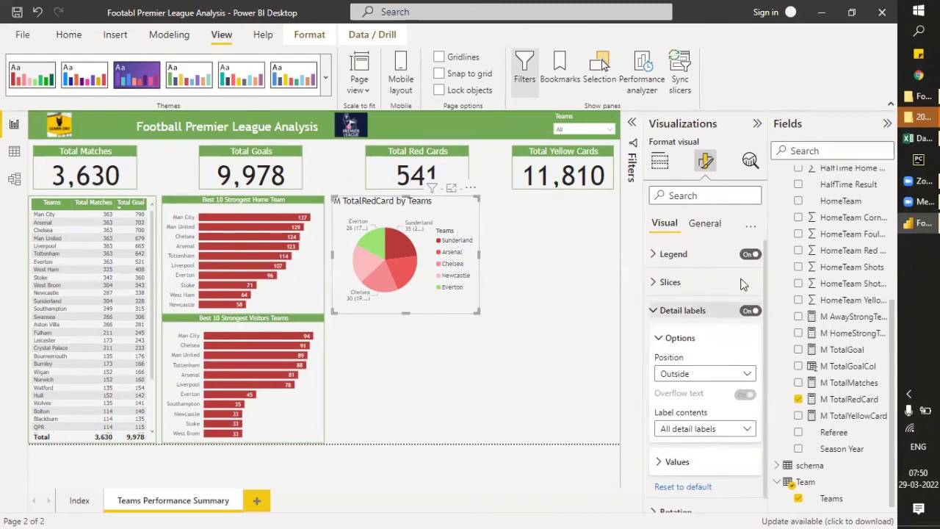
{"action": "left_click", "coordinate": [750, 255]}
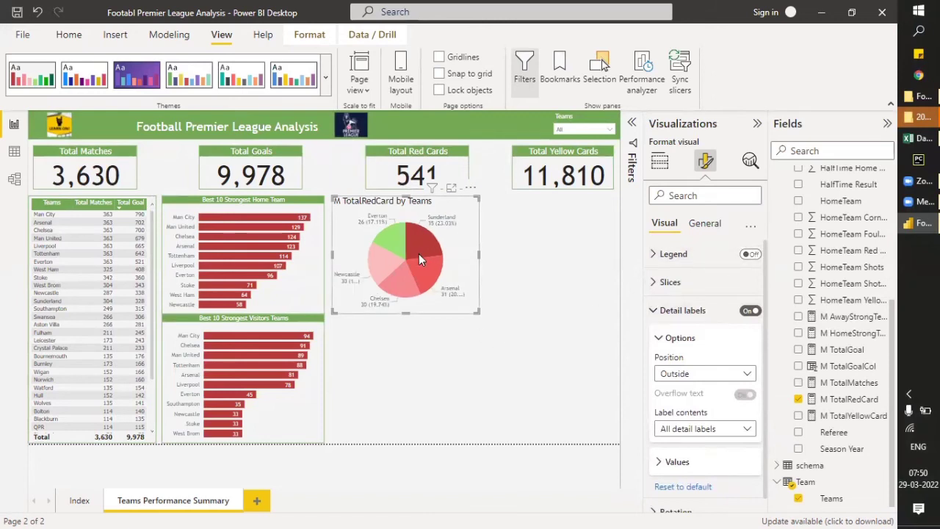
{"action": "mouse_move", "coordinate": [386, 221]}
{"action": "left_click_drag", "start_coordinate": [479, 256], "coordinate": [519, 256]}
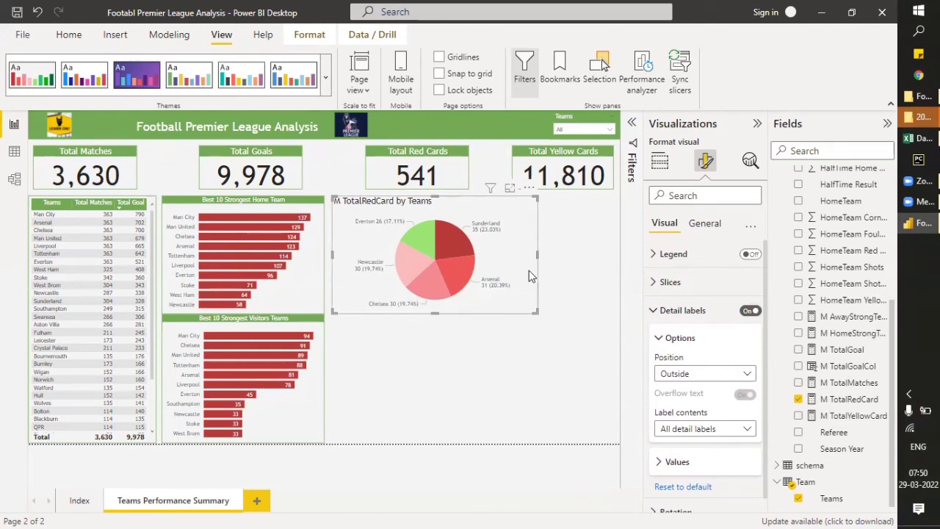
{"action": "left_click_drag", "start_coordinate": [536, 255], "coordinate": [478, 250]}
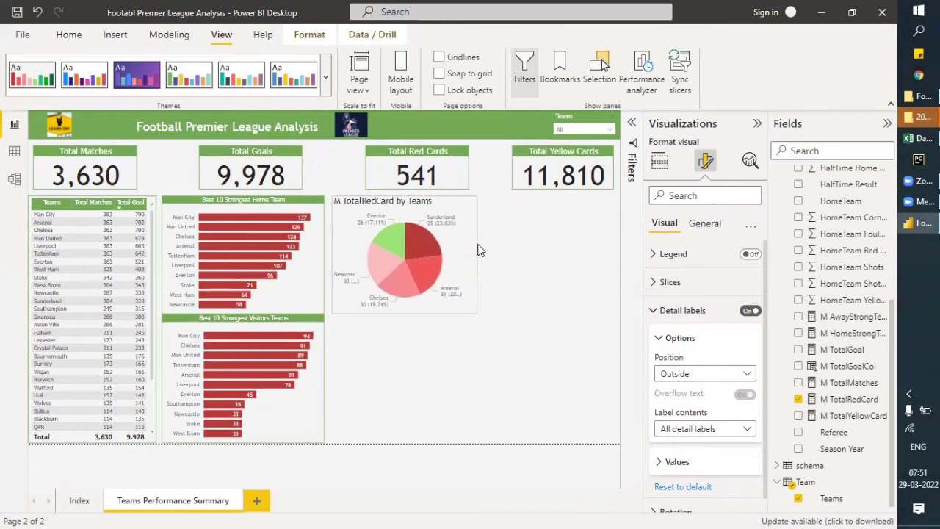
Set both the value and percentage decimal places of the pie chart's detail labels to 0
{"action": "left_click", "coordinate": [674, 461]}
{"action": "scroll", "coordinate": [705, 441], "scroll_direction": "down", "scroll_amount": 3}
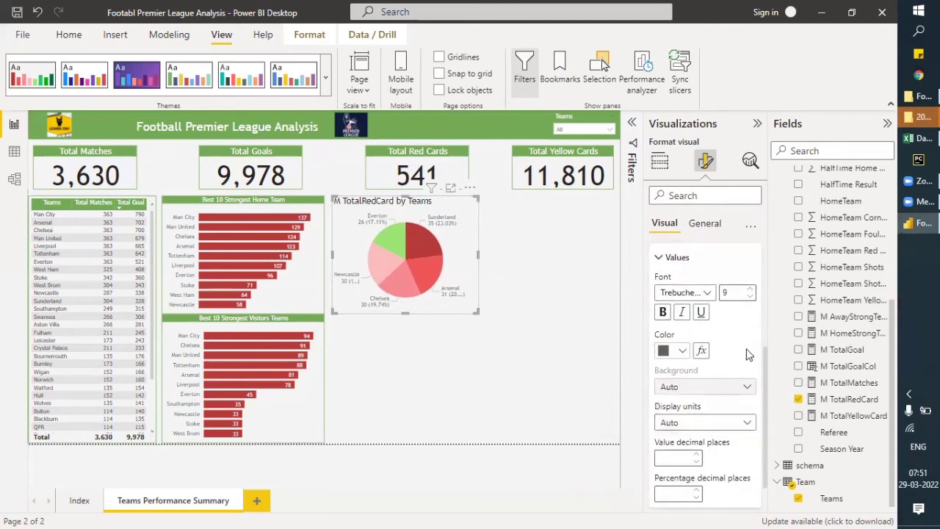
{"action": "left_click", "coordinate": [713, 426]}
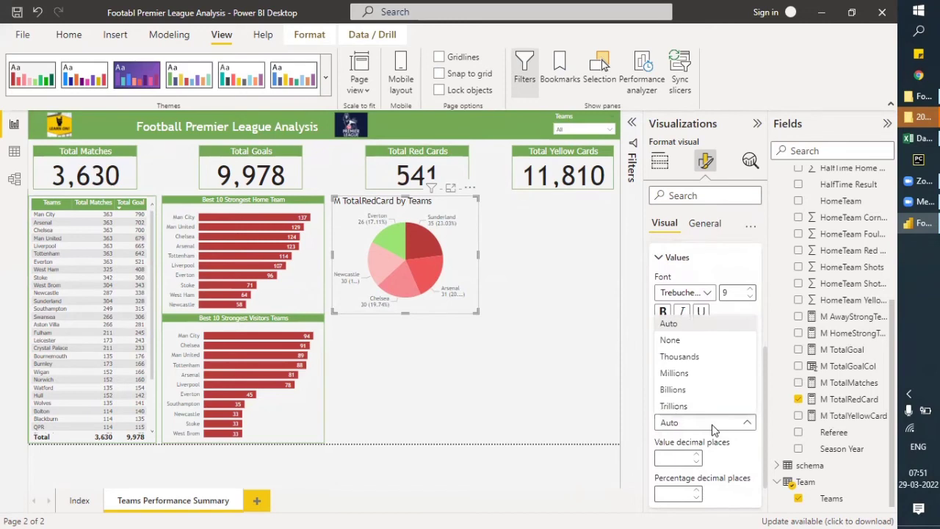
{"action": "left_click", "coordinate": [713, 426]}
{"action": "scroll", "coordinate": [712, 428], "scroll_direction": "down", "scroll_amount": 1}
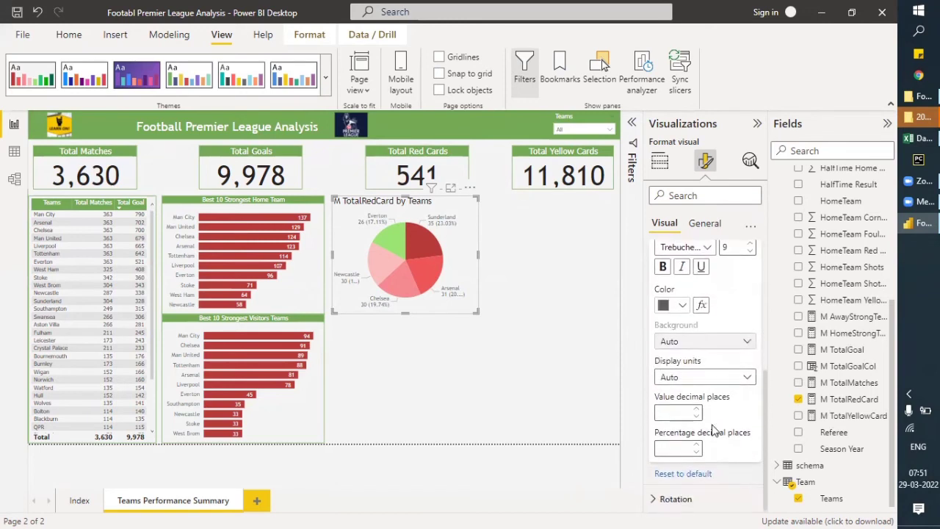
{"action": "left_click", "coordinate": [680, 411]}
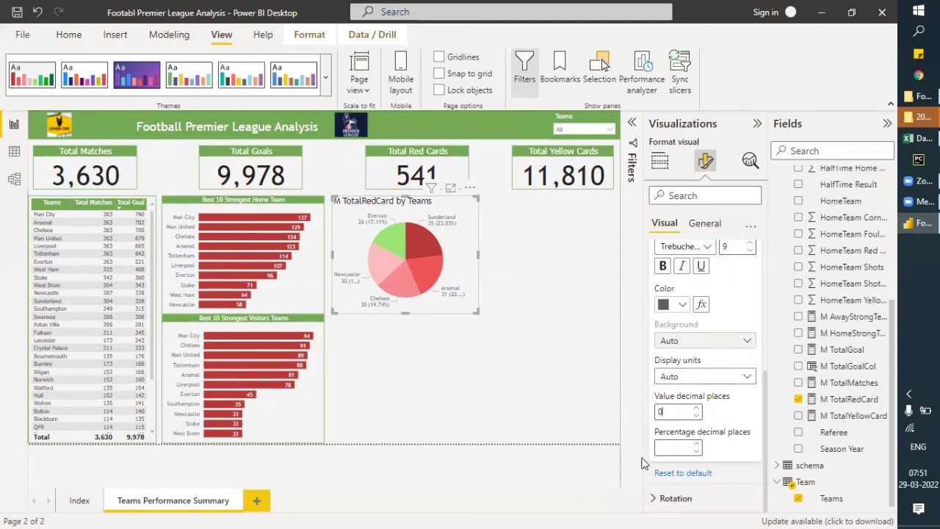
{"action": "type", "text": "0"}
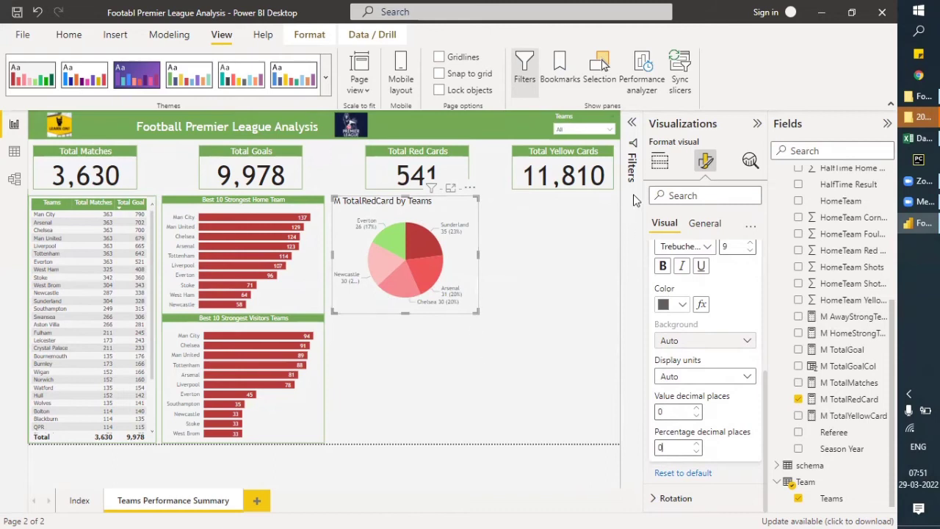
Replace the pie chart's title text with "Top5 Teams with Most Red Cards"
{"action": "scroll", "coordinate": [668, 286], "scroll_direction": "up", "scroll_amount": 3}
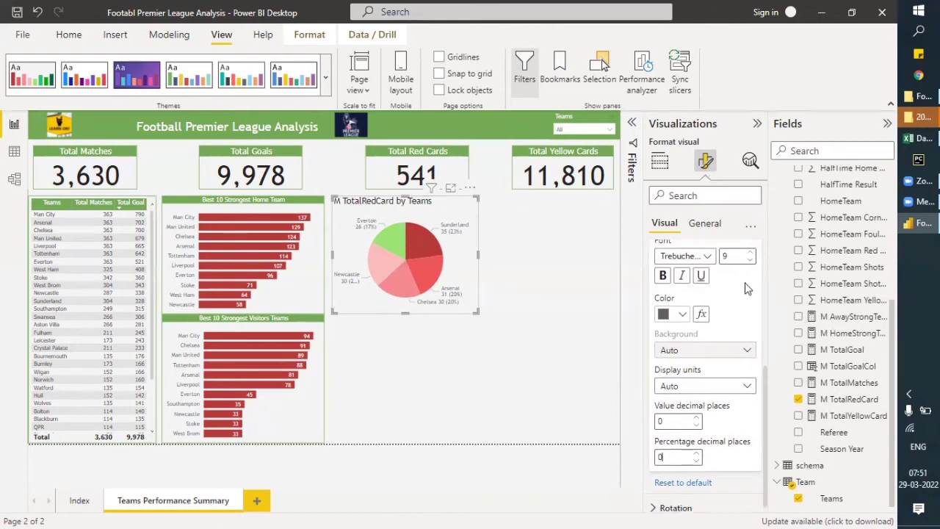
{"action": "left_click", "coordinate": [706, 224]}
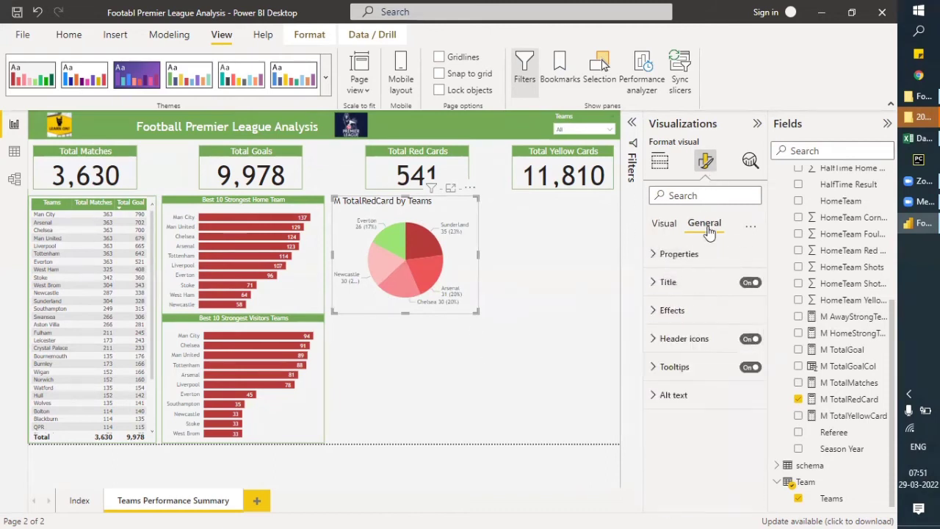
{"action": "left_click", "coordinate": [655, 285]}
{"action": "left_click", "coordinate": [682, 327]}
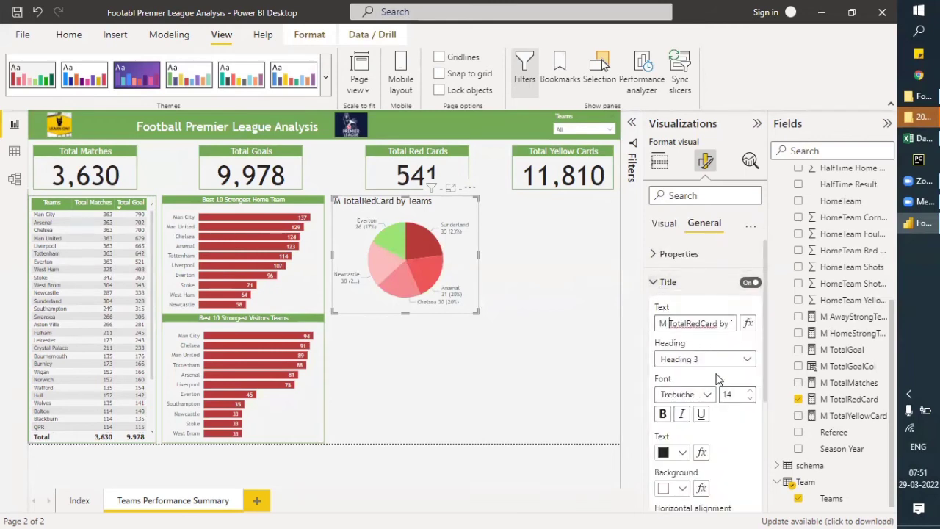
{"action": "key", "text": "BackSpace"}
{"action": "key", "text": "BackSpace"}
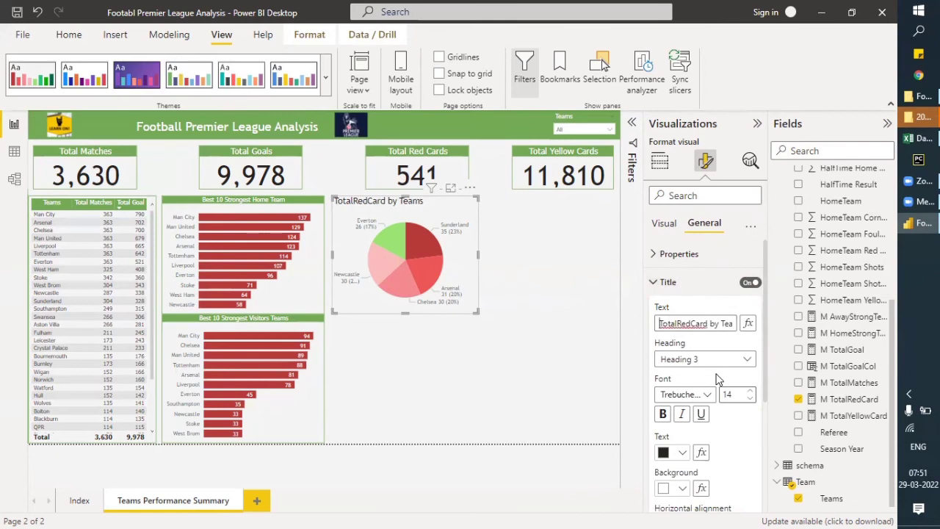
{"action": "key", "text": "Delete"}
{"action": "key", "text": "Delete"}
{"action": "key", "text": "Delete"}
{"action": "key", "text": "Delete"}
{"action": "key", "text": "Delete"}
{"action": "key", "text": "Delete"}
{"action": "key", "text": "Delete"}
{"action": "key", "text": "Delete"}
{"action": "key", "text": "Delete"}
{"action": "key", "text": "Delete"}
{"action": "key", "text": "Delete"}
{"action": "key", "text": "Delete"}
{"action": "key", "text": "Delete"}
{"action": "key", "text": "Delete"}
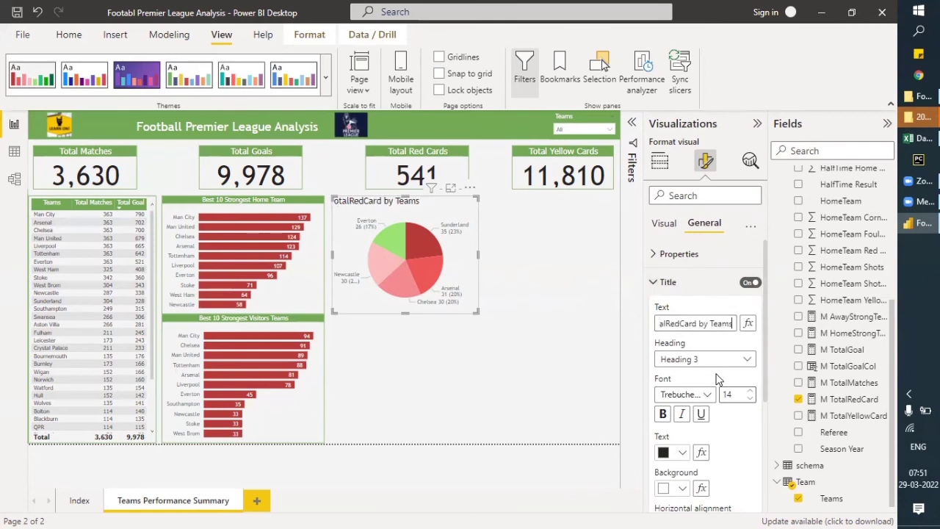
{"action": "key", "text": "Delete"}
{"action": "key", "text": "Delete"}
{"action": "key", "text": "Delete"}
{"action": "key", "text": "Delete"}
{"action": "key", "text": "Delete"}
{"action": "key", "text": "Delete"}
{"action": "key", "text": "Delete"}
{"action": "type", "text": "Top5"}
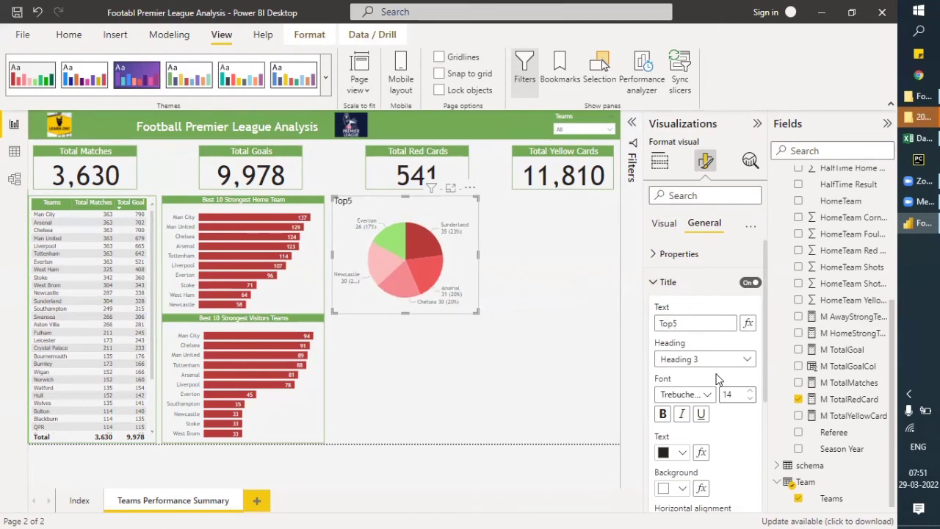
{"action": "type", "text": " Teams with Most"}
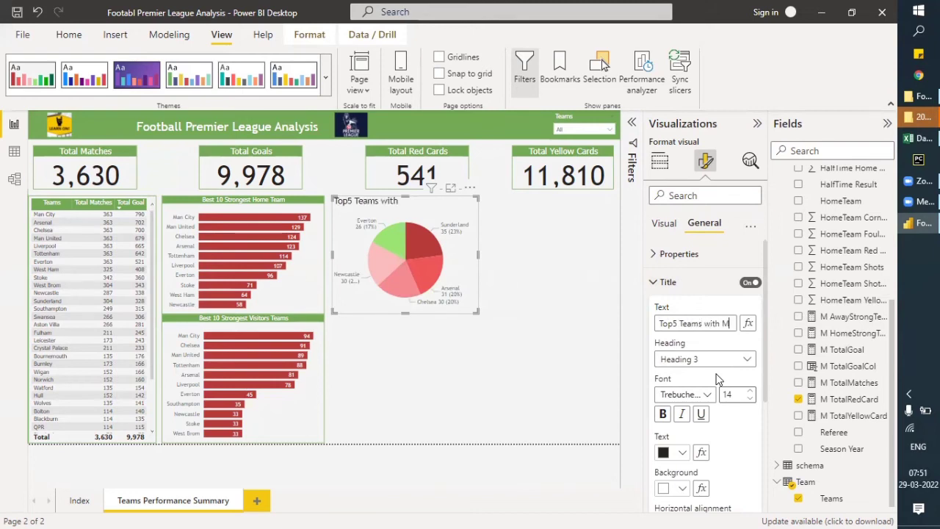
{"action": "type", "text": " Red Cards"}
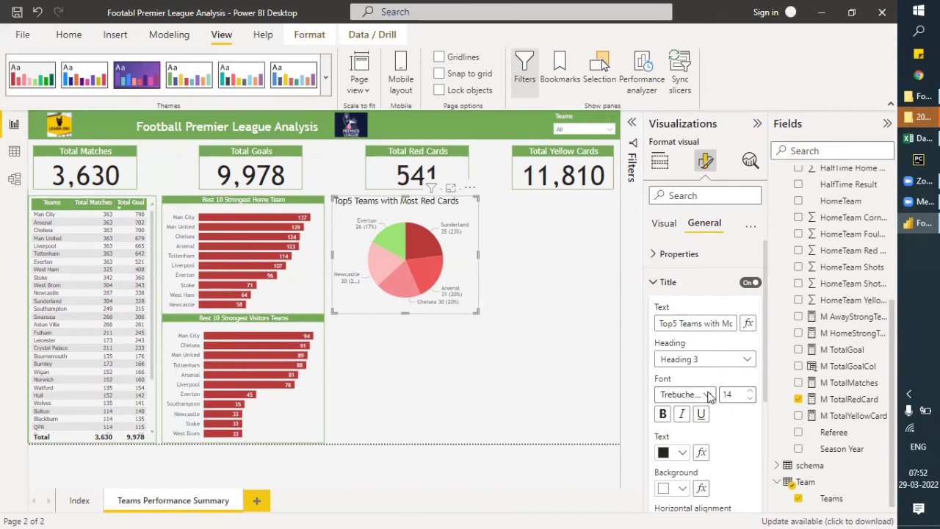
Set the pie chart title's font to Tahoma at size 10
{"action": "left_click", "coordinate": [708, 394]}
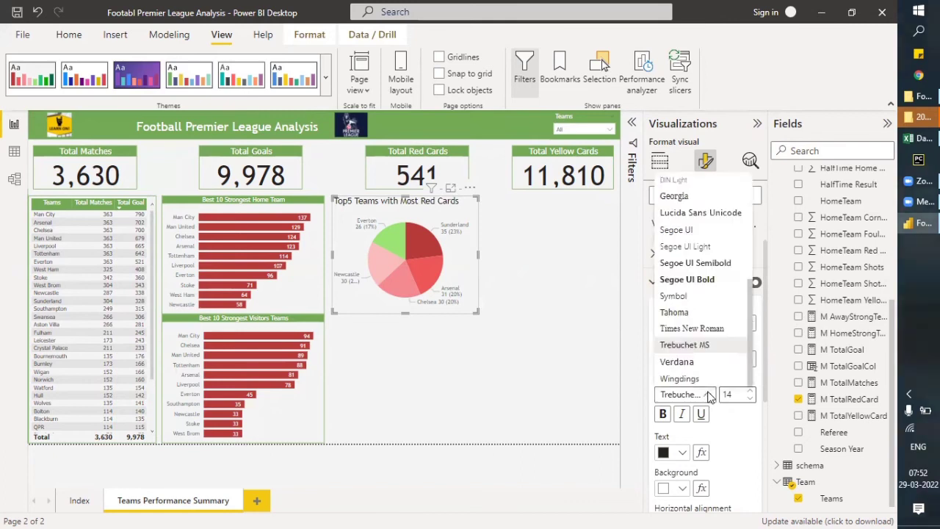
{"action": "left_click", "coordinate": [681, 314]}
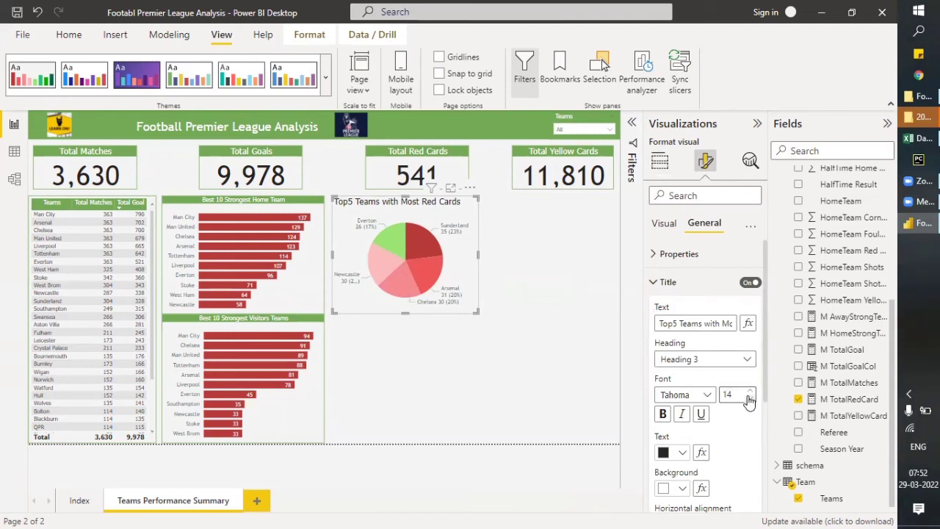
{"action": "left_click", "coordinate": [750, 400]}
{"action": "left_click", "coordinate": [750, 401]}
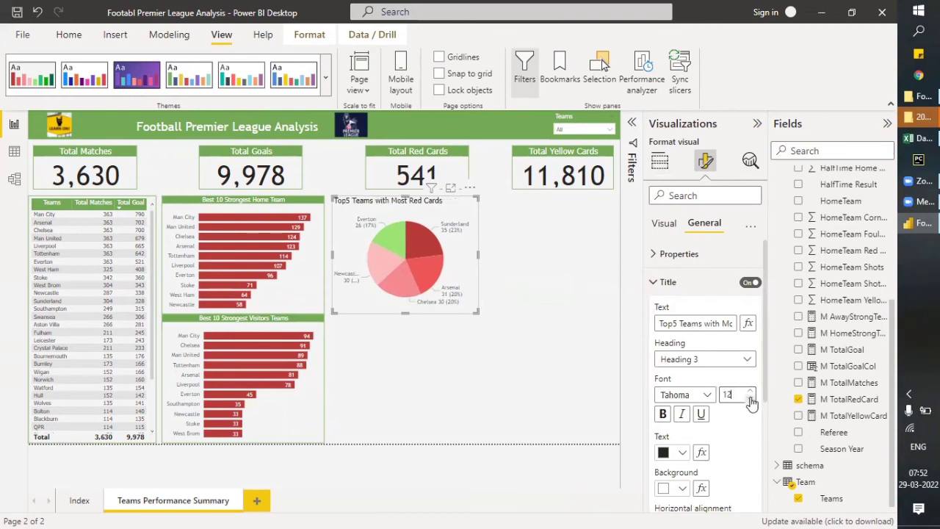
{"action": "left_click", "coordinate": [750, 400]}
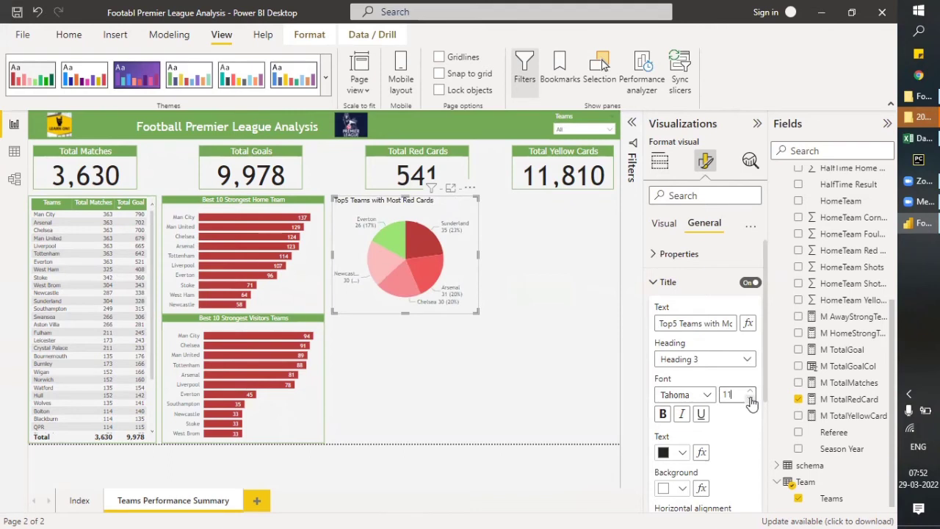
{"action": "left_click", "coordinate": [750, 400]}
Give the pie chart's title the recently used green background and white text, and center it horizontally
{"action": "scroll", "coordinate": [742, 396], "scroll_direction": "down", "scroll_amount": 3}
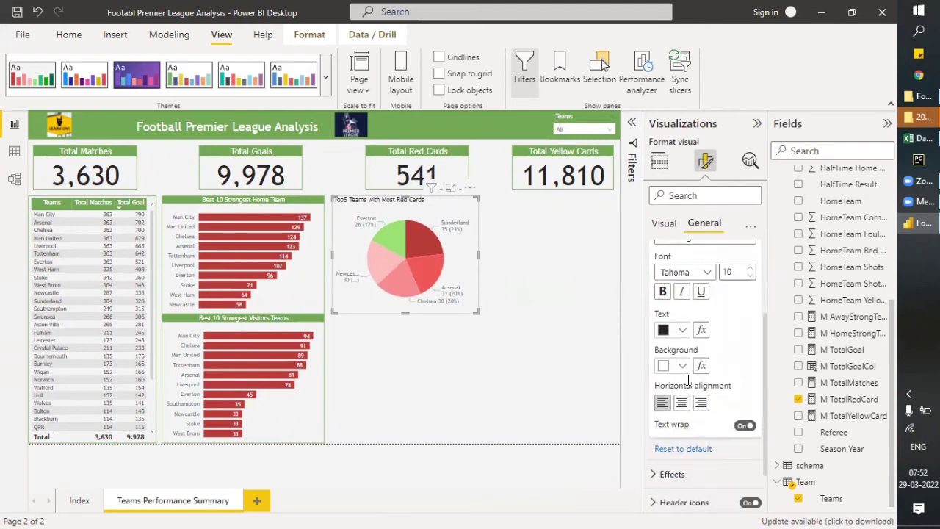
{"action": "left_click", "coordinate": [682, 365]}
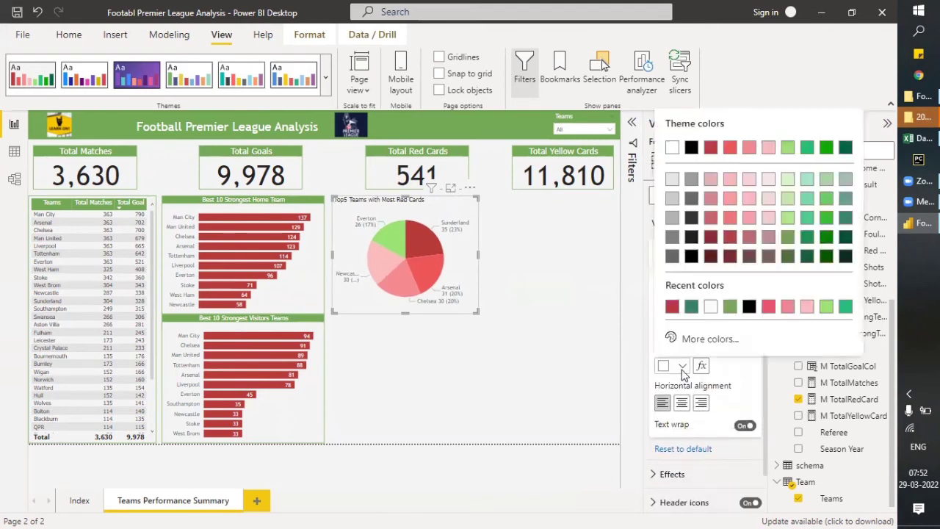
{"action": "left_click", "coordinate": [730, 307]}
{"action": "left_click", "coordinate": [683, 329]}
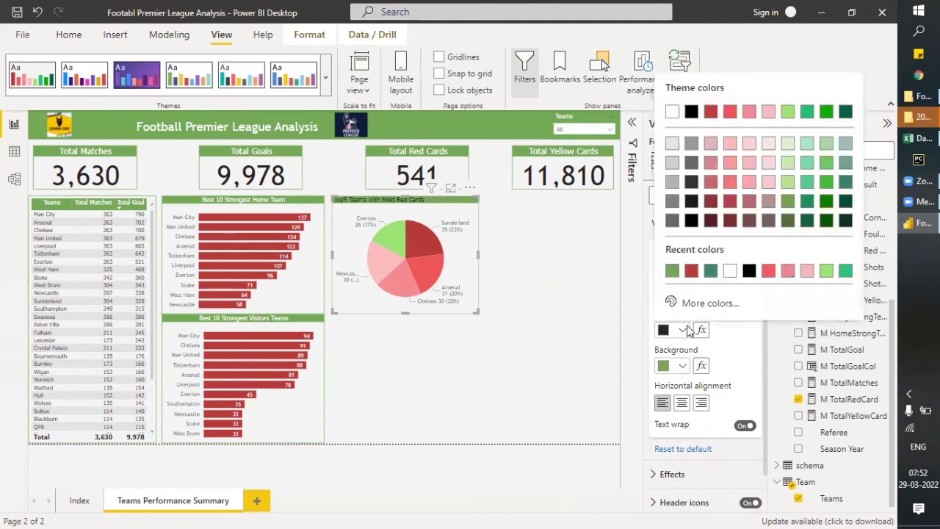
{"action": "left_click", "coordinate": [728, 270]}
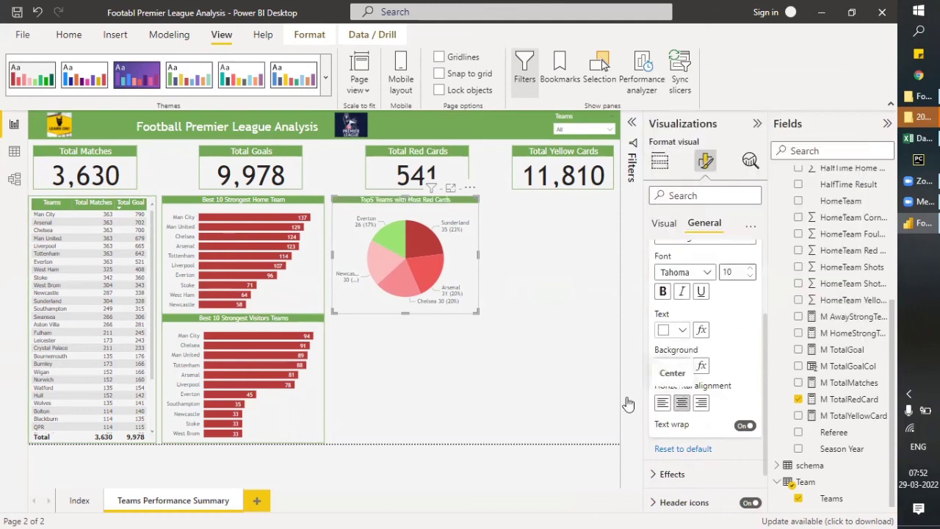
{"action": "left_click", "coordinate": [473, 365]}
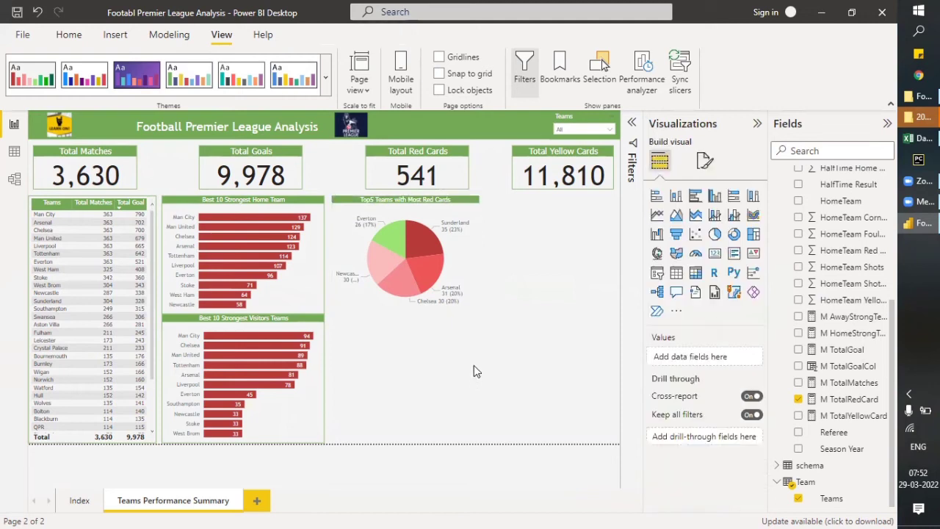
Examine the pie chart's legend, slice color and detail label formatting options
{"action": "left_click", "coordinate": [474, 267]}
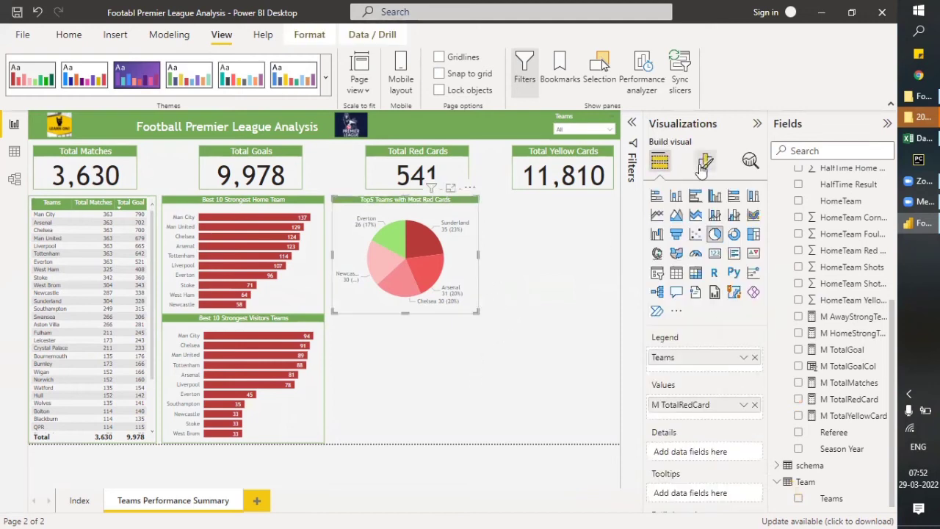
{"action": "left_click", "coordinate": [703, 163]}
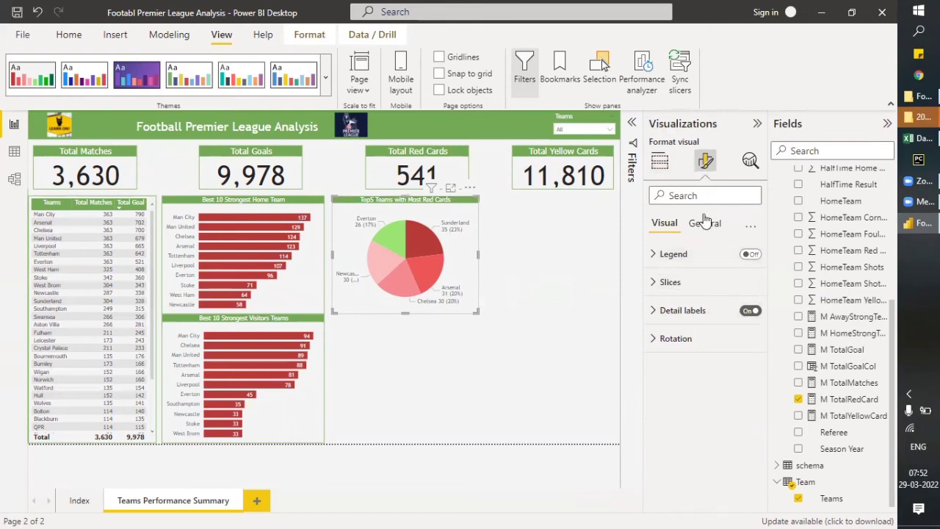
{"action": "left_click", "coordinate": [704, 222]}
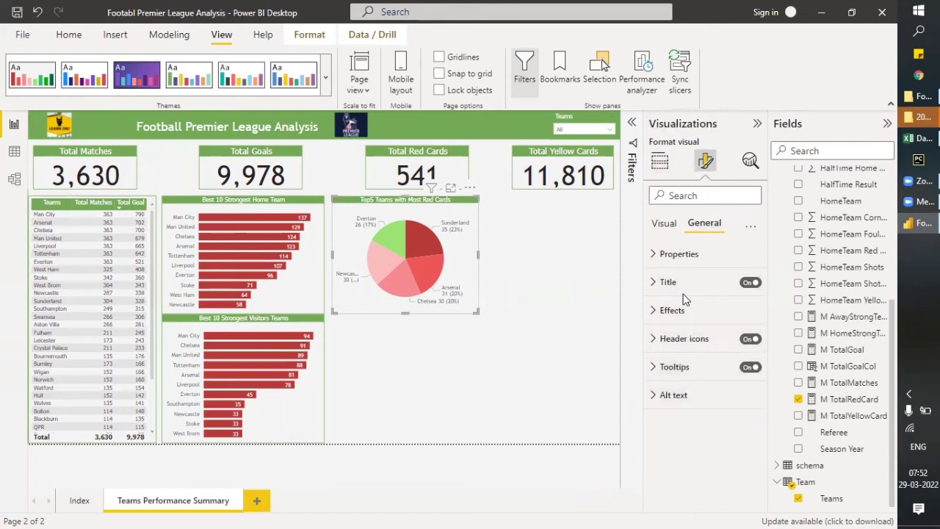
{"action": "left_click", "coordinate": [664, 227]}
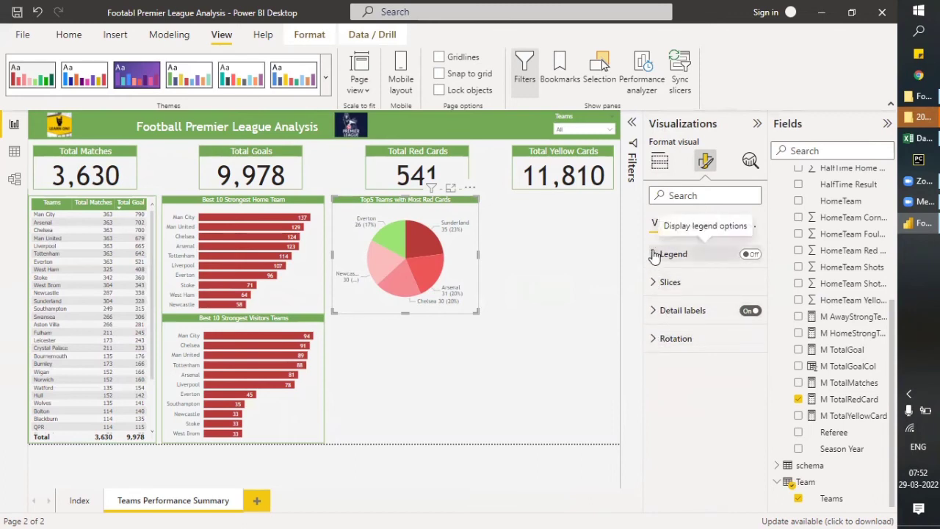
{"action": "left_click", "coordinate": [654, 254]}
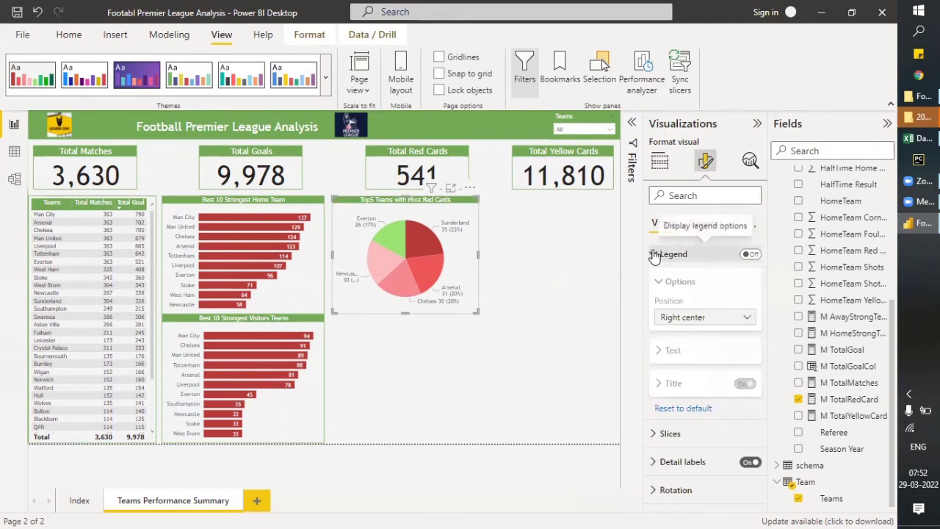
{"action": "left_click", "coordinate": [654, 254]}
{"action": "left_click", "coordinate": [652, 284]}
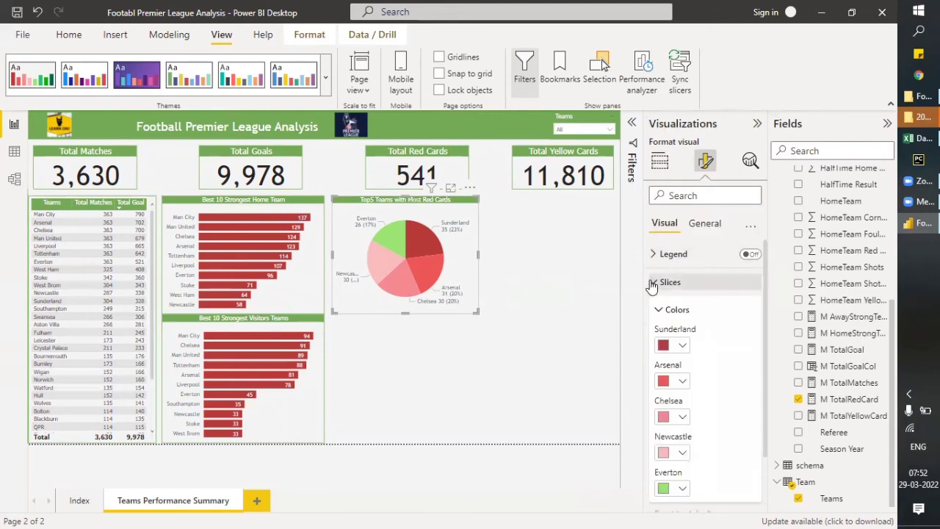
{"action": "left_click", "coordinate": [652, 283]}
{"action": "left_click", "coordinate": [652, 311]}
{"action": "left_click", "coordinate": [652, 310]}
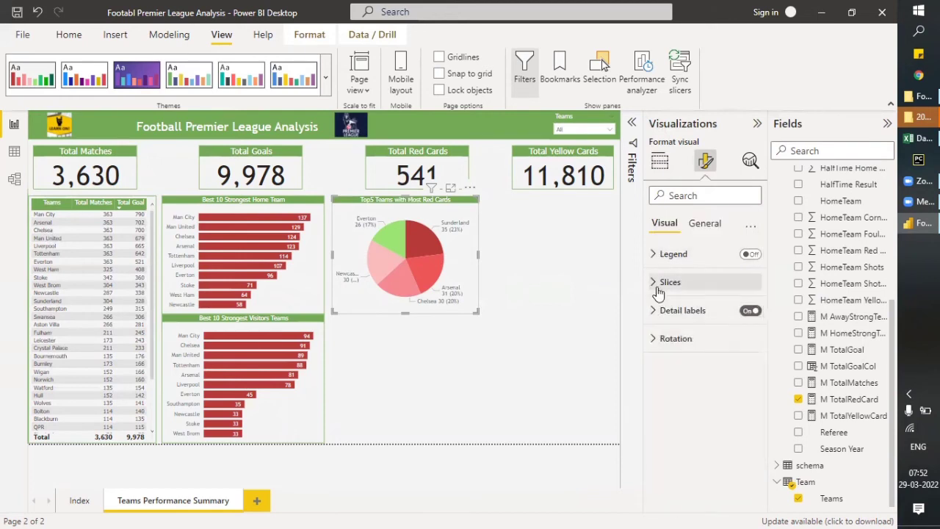
{"action": "left_click", "coordinate": [656, 285]}
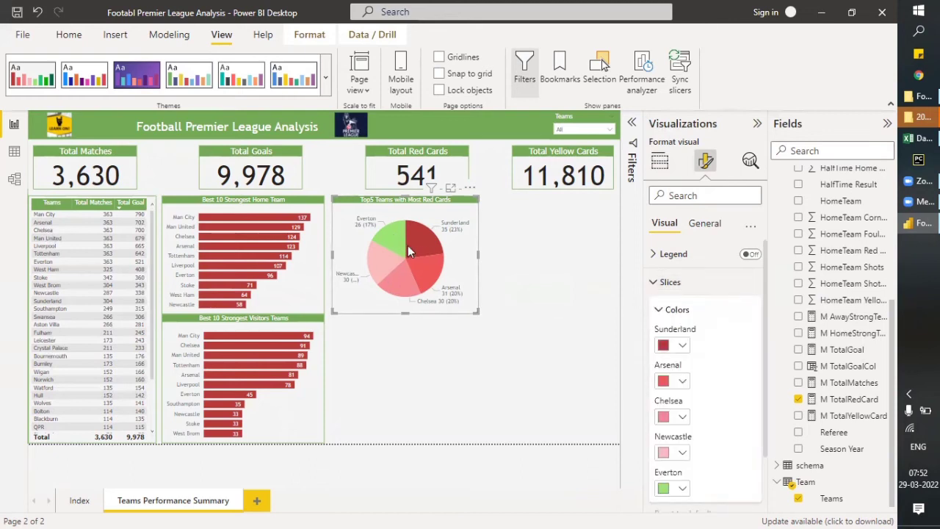
{"action": "scroll", "coordinate": [683, 396], "scroll_direction": "down", "scroll_amount": 2}
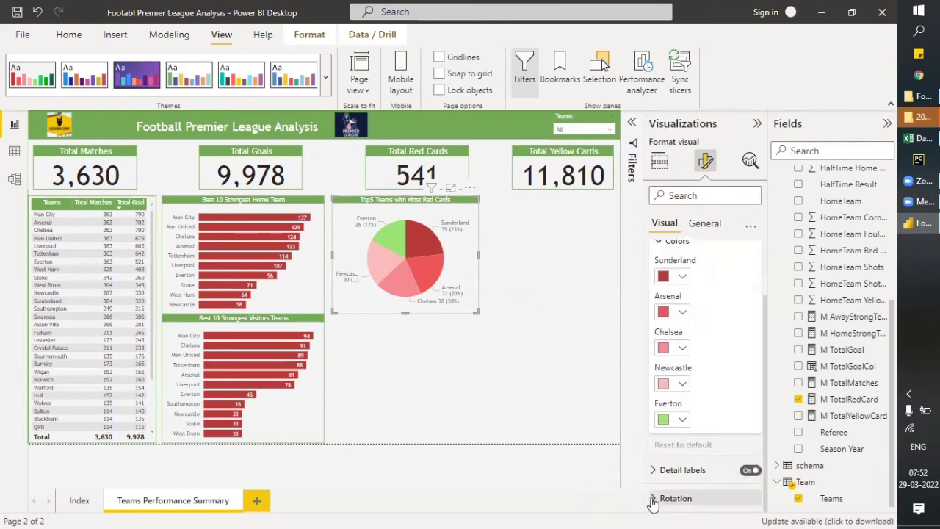
{"action": "scroll", "coordinate": [697, 331], "scroll_direction": "up", "scroll_amount": 2}
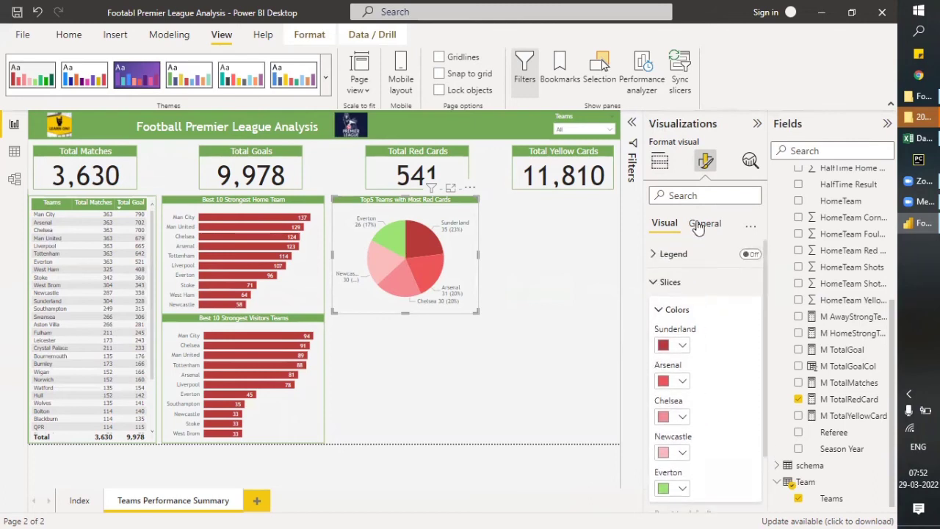
Turn on the pie chart's visual border and color it the same green as its title background
{"action": "left_click", "coordinate": [703, 222]}
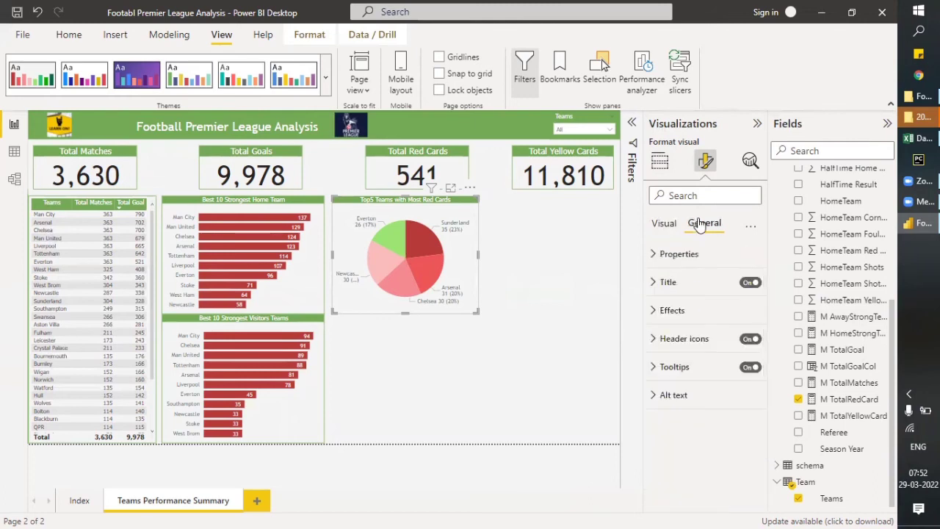
{"action": "left_click", "coordinate": [656, 312]}
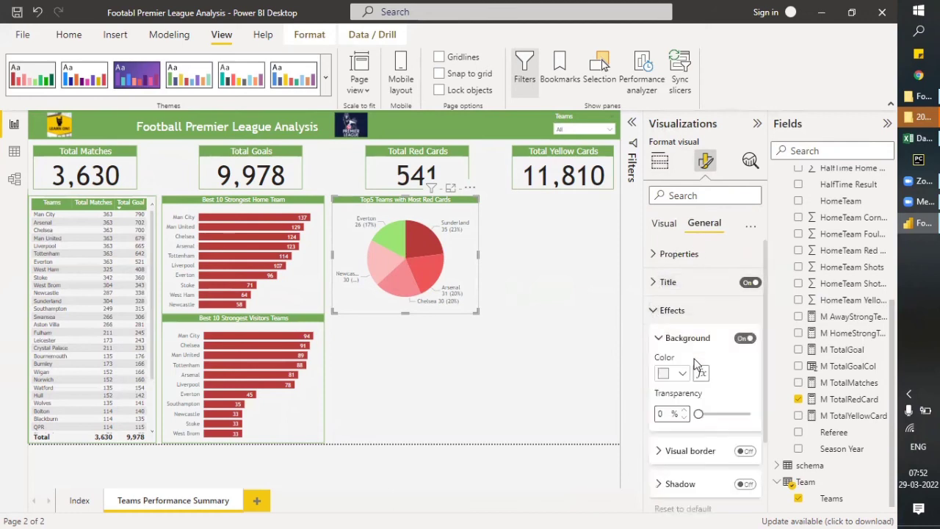
{"action": "scroll", "coordinate": [726, 363], "scroll_direction": "down", "scroll_amount": 3}
{"action": "left_click", "coordinate": [745, 359]}
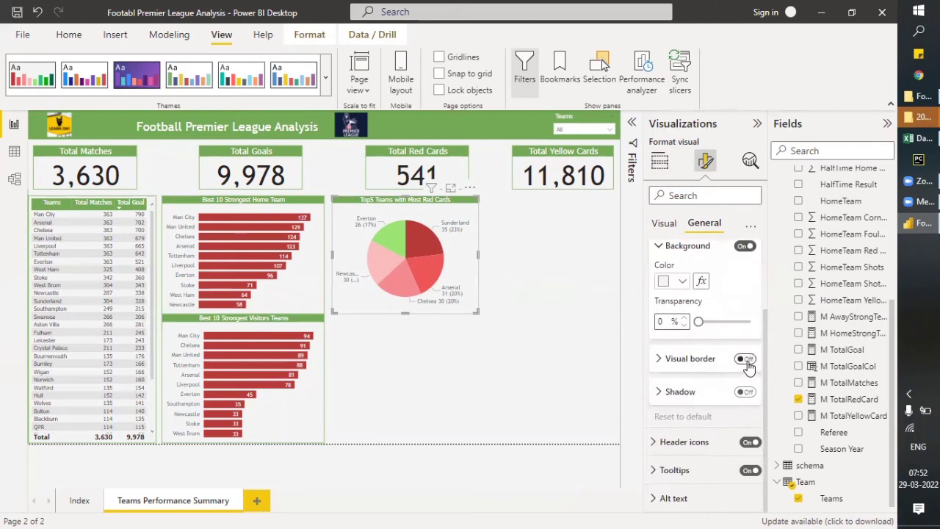
{"action": "left_click", "coordinate": [665, 359]}
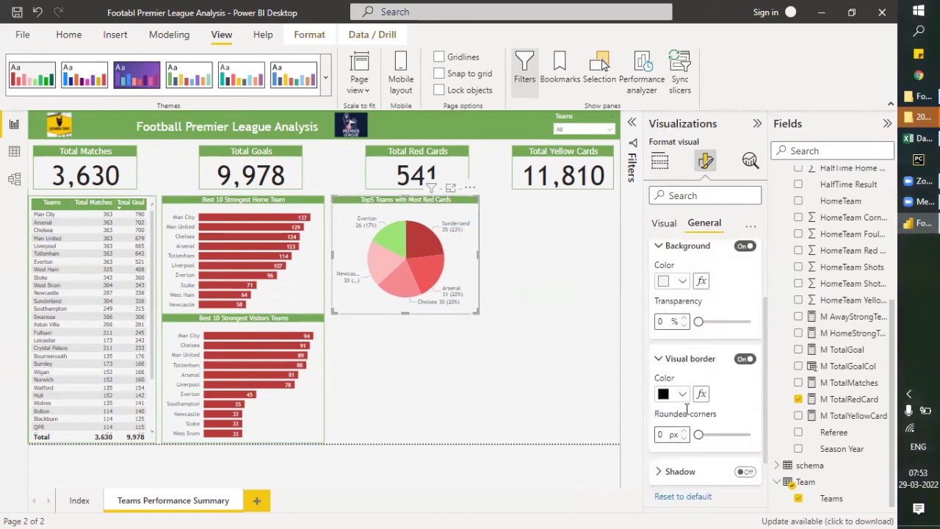
{"action": "left_click", "coordinate": [681, 397]}
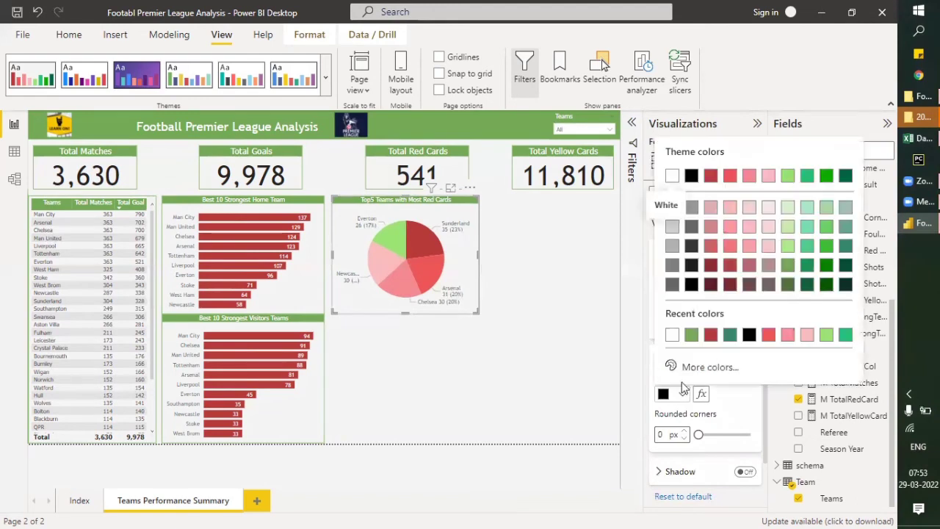
{"action": "left_click", "coordinate": [691, 336]}
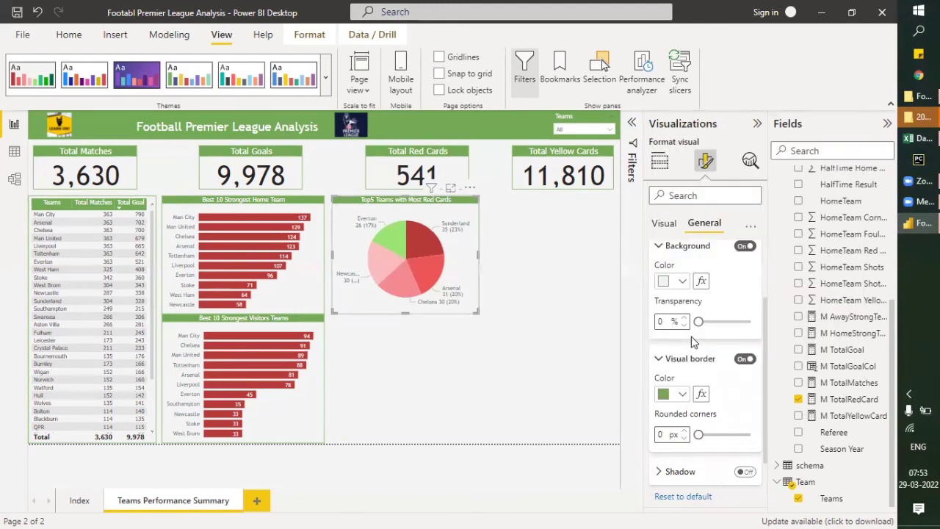
{"action": "left_click", "coordinate": [524, 397]}
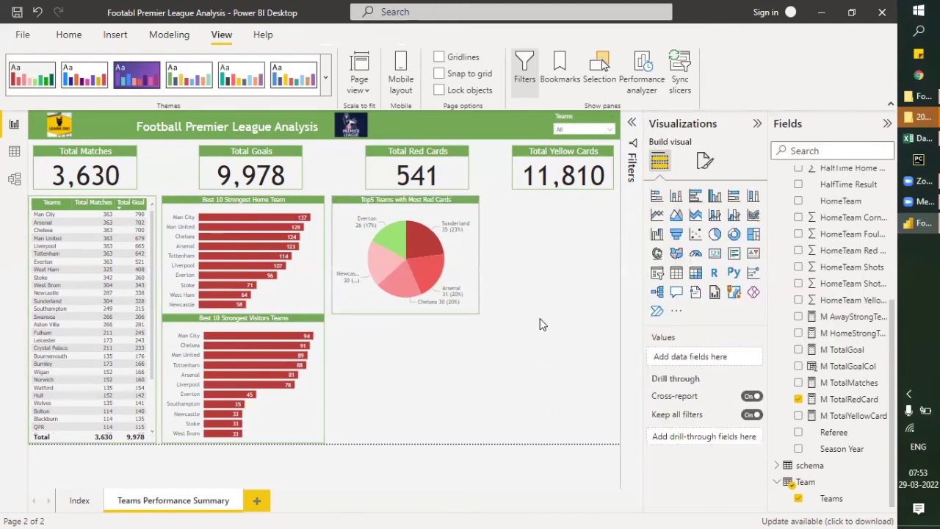
Duplicate the red card pie chart and place the copy directly beside the original
{"action": "left_click", "coordinate": [452, 256]}
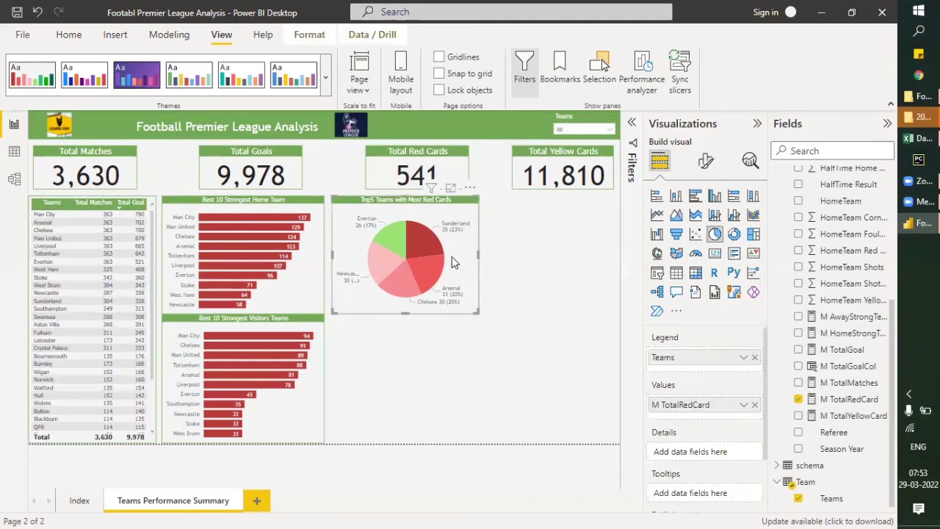
{"action": "key", "text": "ctrl+c"}
{"action": "key", "text": "ctrl+v"}
{"action": "left_click_drag", "start_coordinate": [452, 257], "coordinate": [587, 254]}
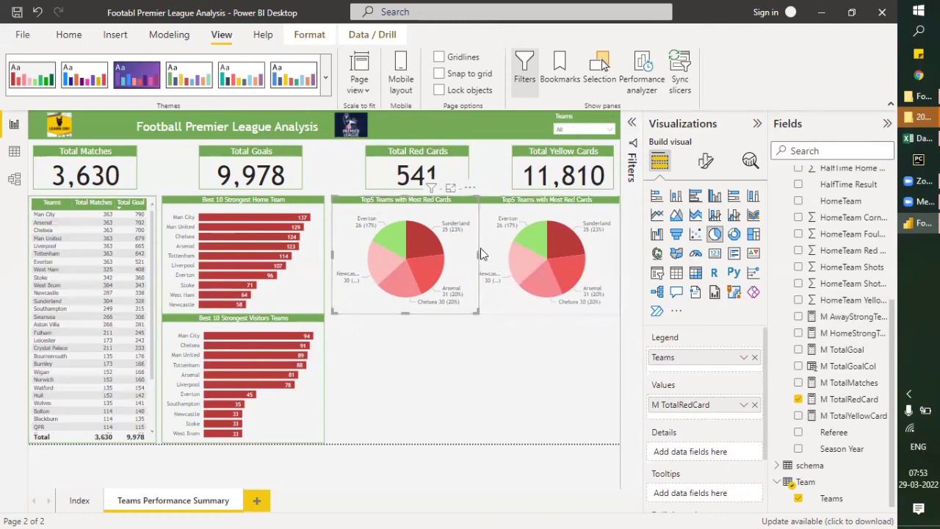
Narrow both pie charts so they fit next to each other with a small gap between them
{"action": "left_click_drag", "start_coordinate": [478, 254], "coordinate": [468, 260]}
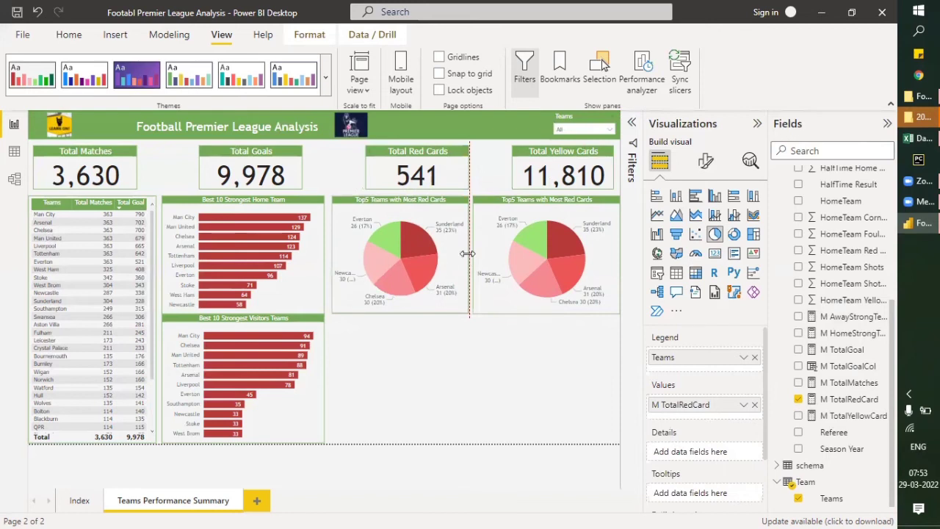
{"action": "left_click", "coordinate": [482, 332]}
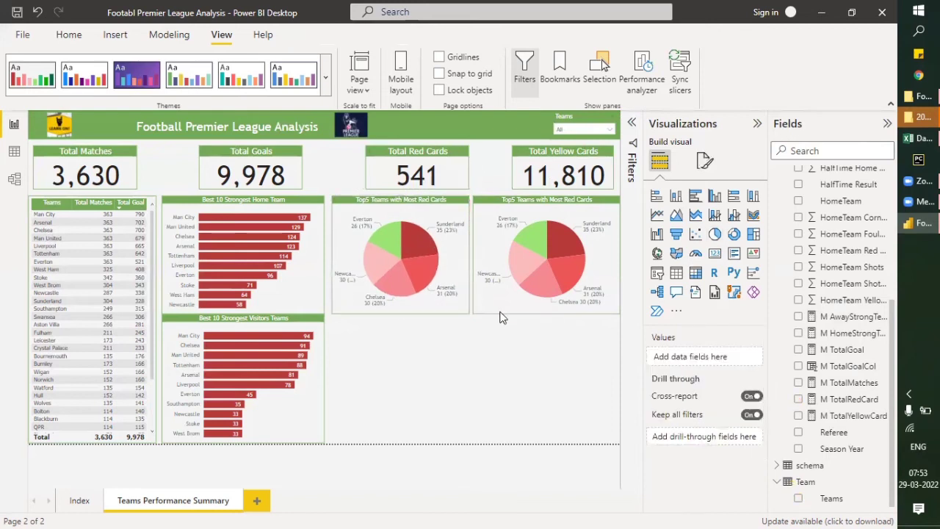
{"action": "left_click", "coordinate": [476, 253]}
{"action": "left_click_drag", "start_coordinate": [473, 252], "coordinate": [478, 253]}
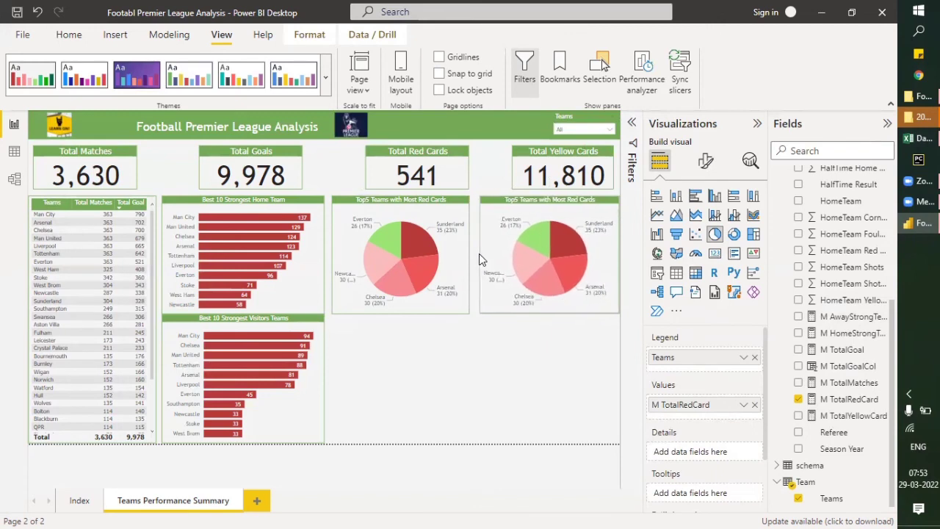
{"action": "left_click", "coordinate": [470, 253]}
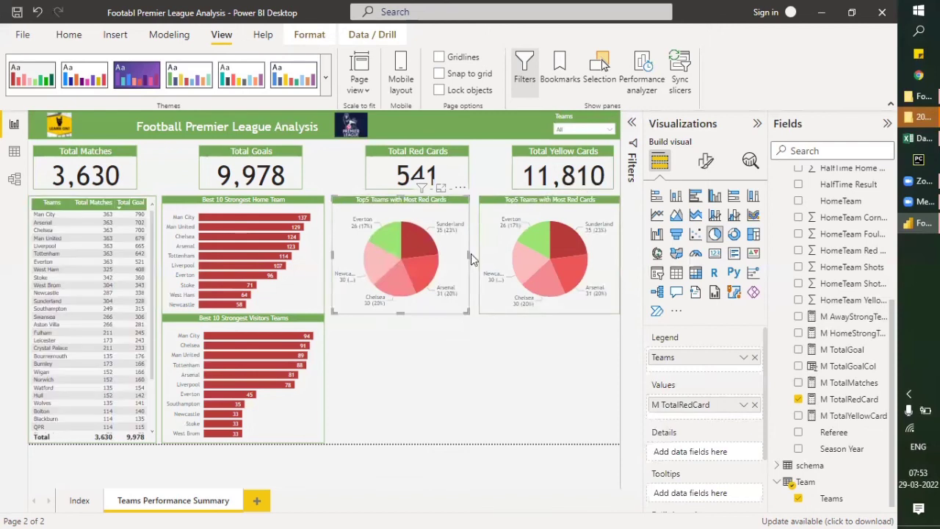
{"action": "left_click_drag", "start_coordinate": [472, 253], "coordinate": [474, 260]}
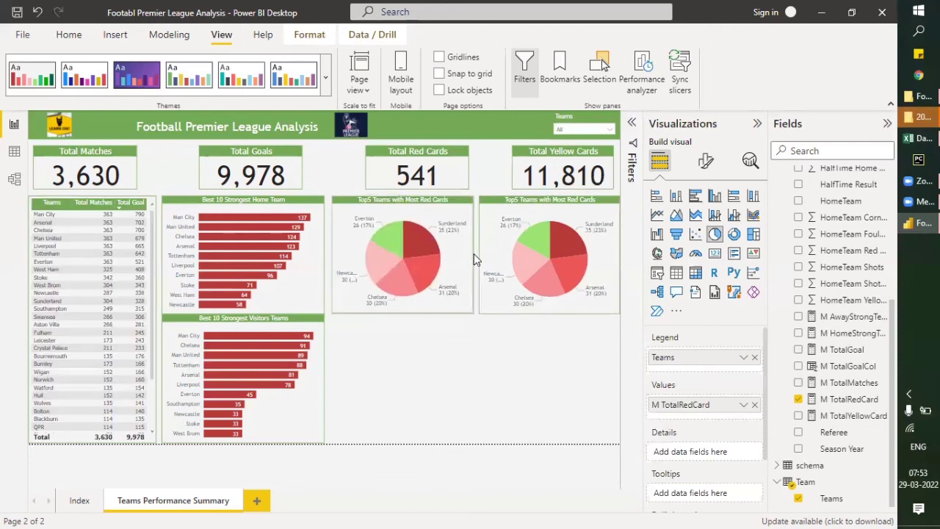
{"action": "left_click", "coordinate": [458, 361]}
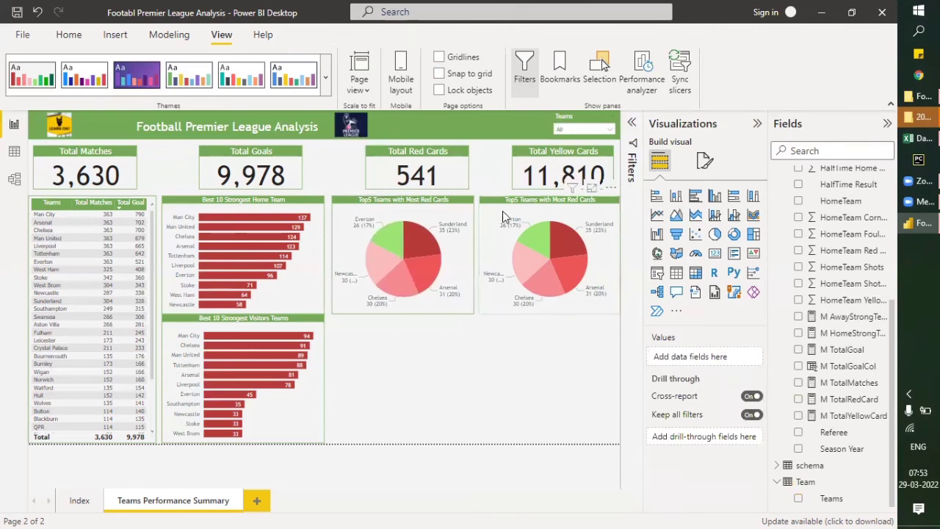
Replace the copied pie chart's value field M TotalRedCard with M TotalYellowCard
{"action": "left_click", "coordinate": [502, 211]}
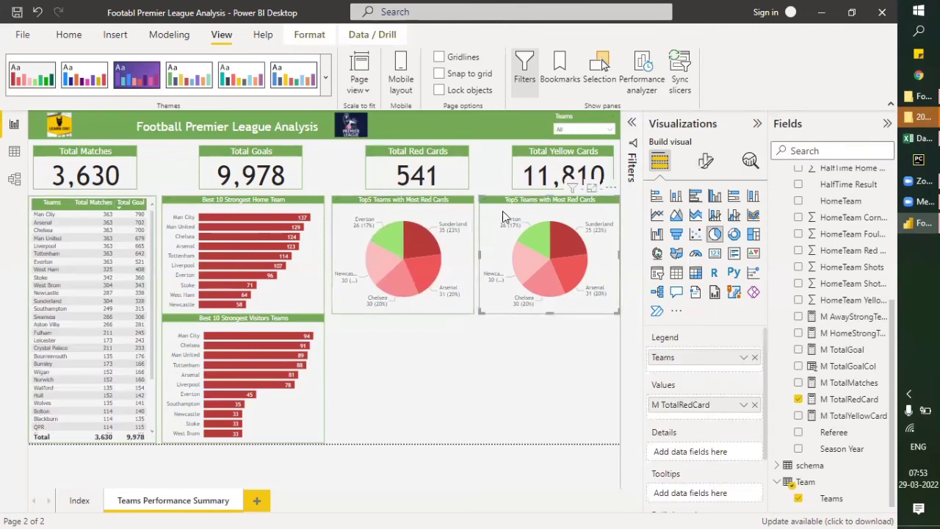
{"action": "left_click", "coordinate": [798, 399]}
{"action": "left_click", "coordinate": [798, 416]}
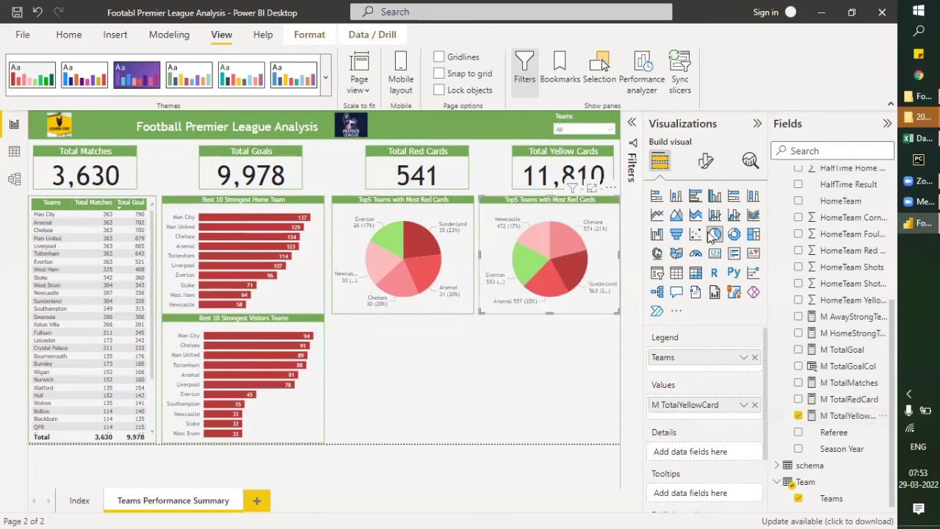
Change the copied pie chart's title to "Top 5 Teams with Most Yellow Cards"
{"action": "left_click", "coordinate": [706, 160]}
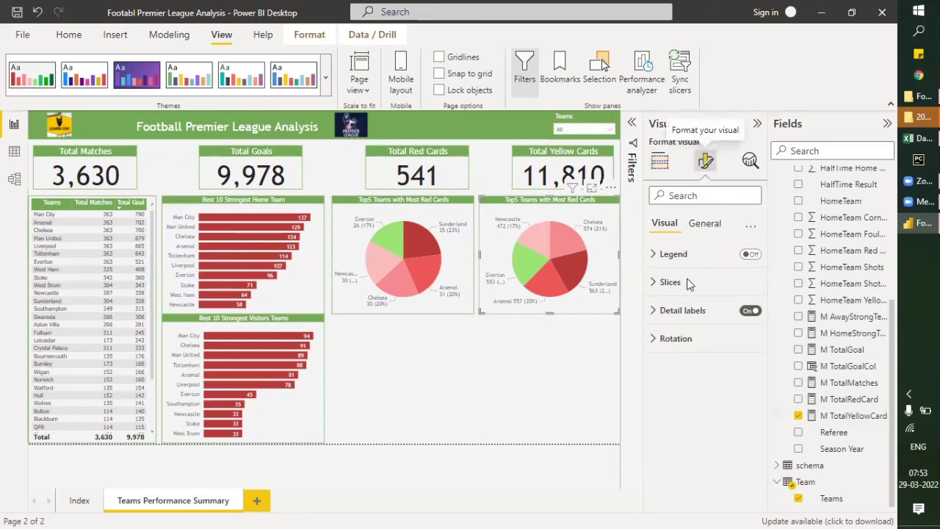
{"action": "left_click", "coordinate": [704, 224]}
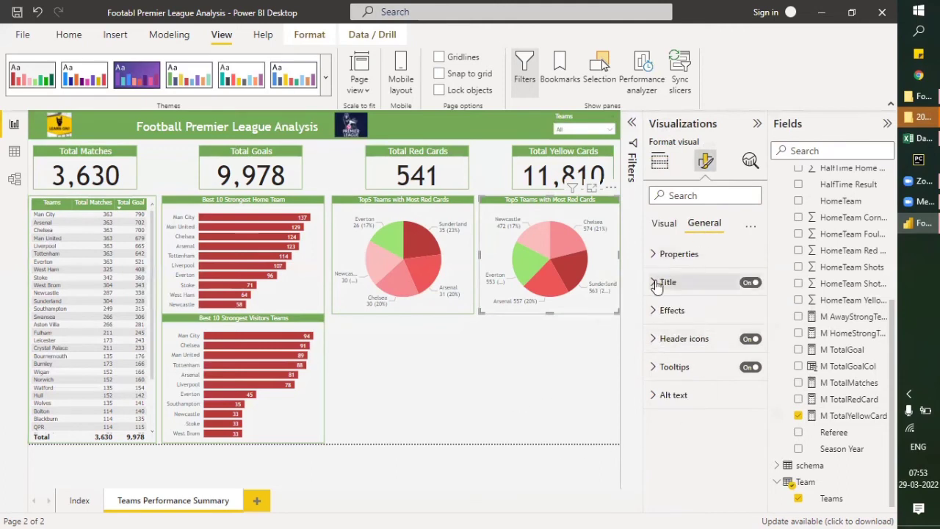
{"action": "left_click", "coordinate": [658, 281]}
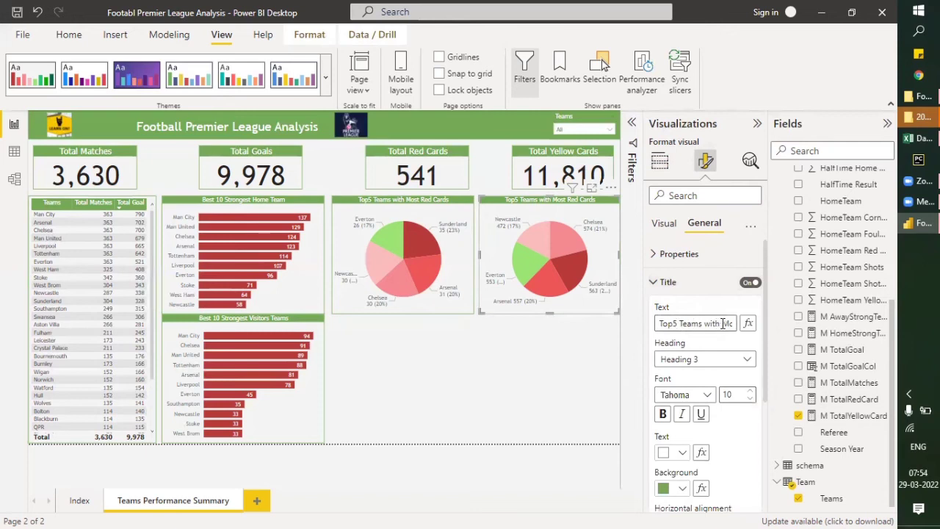
{"action": "key", "text": "Right"}
{"action": "key", "text": "Right"}
{"action": "key", "text": "Right"}
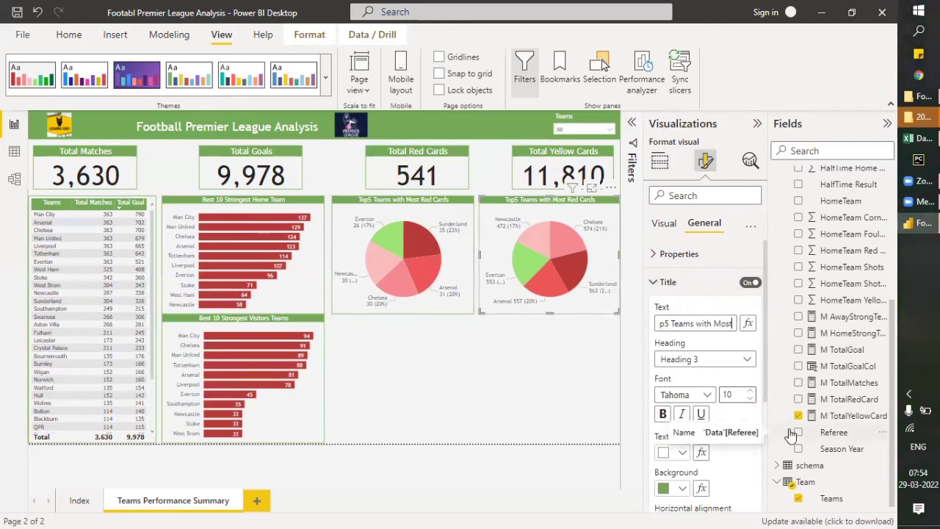
{"action": "key", "text": "Right"}
{"action": "key", "text": "Right"}
{"action": "key", "text": "Right"}
{"action": "key", "text": "Right"}
{"action": "key", "text": "Right"}
{"action": "key", "text": "Right"}
{"action": "key", "text": "Right"}
{"action": "key", "text": "Right"}
{"action": "key", "text": "BackSpace"}
{"action": "key", "text": "BackSpace"}
{"action": "key", "text": "BackSpace"}
{"action": "type", "text": "Yellow"}
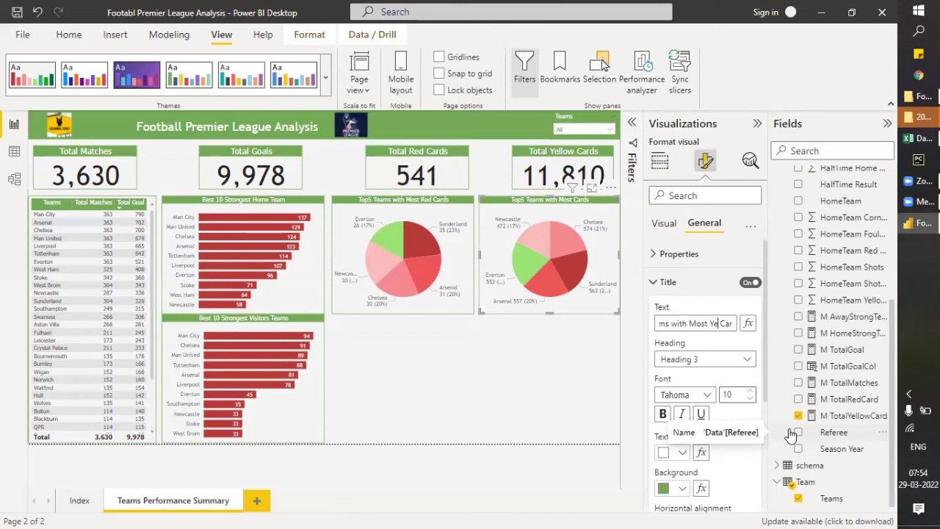
{"action": "key", "text": "Home"}
{"action": "key", "text": "Right"}
{"action": "key", "text": "Right"}
{"action": "key", "text": "Right"}
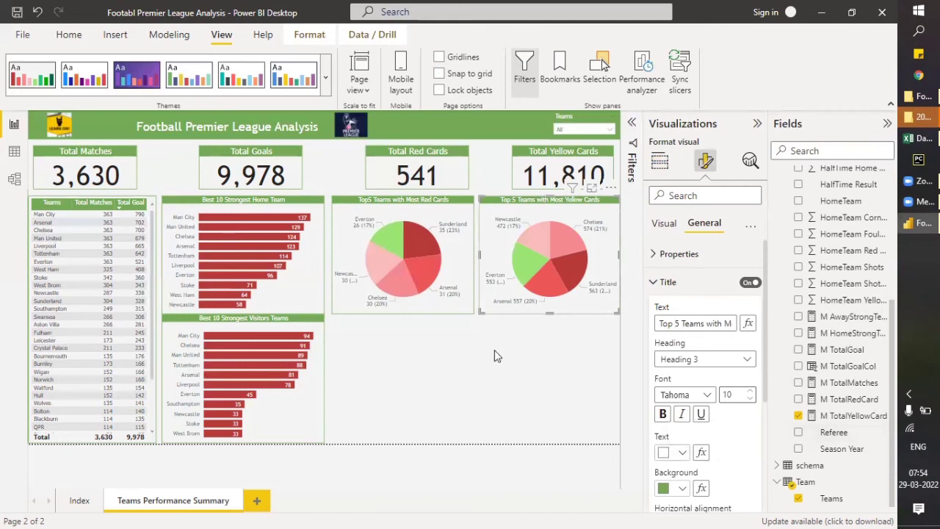
Correct the original pie chart's title to read "Top 5 Teams with Most Red Cards"
{"action": "left_click", "coordinate": [456, 256]}
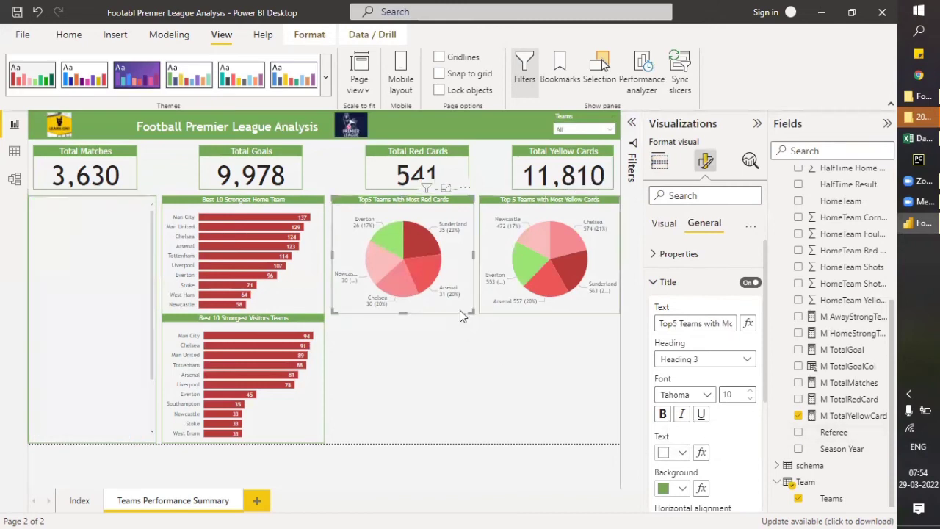
{"action": "left_click", "coordinate": [672, 323]}
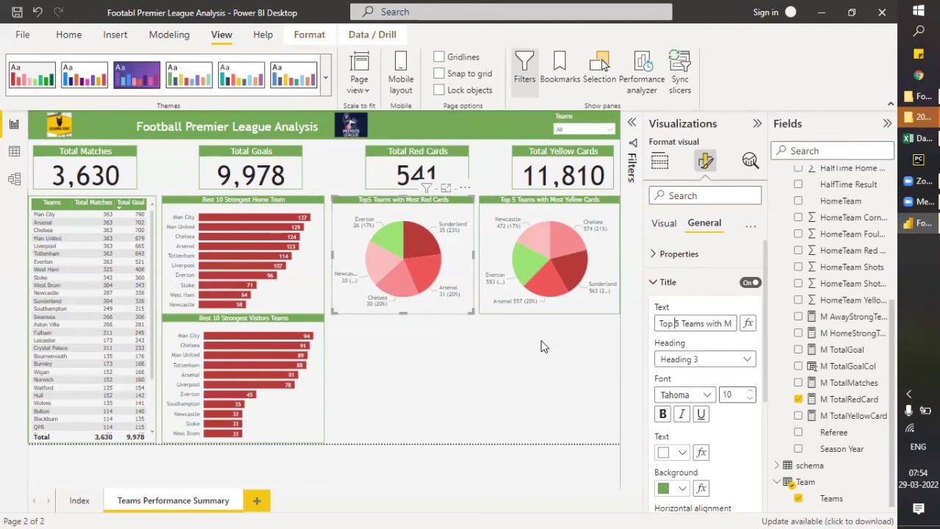
{"action": "left_click", "coordinate": [490, 337]}
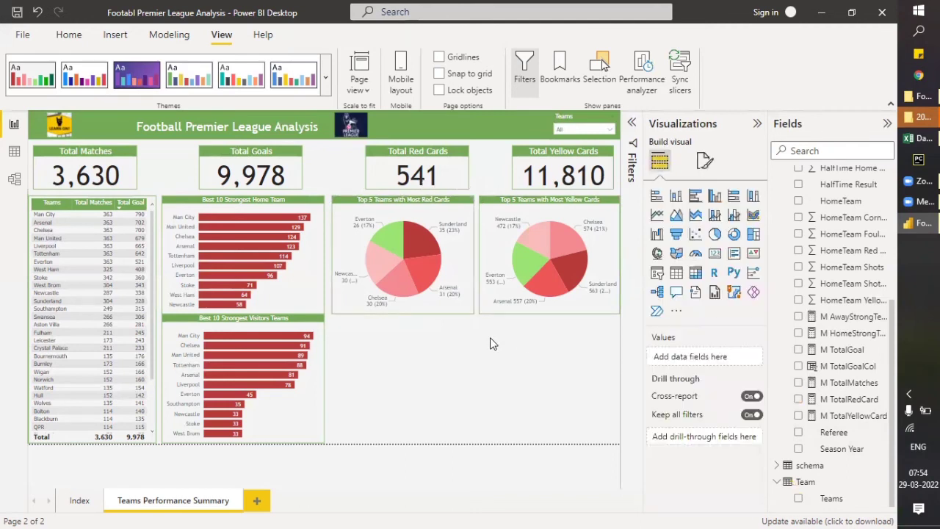
Switch the yellow card pie chart's top 5 Teams filter to rank by M TotalYellowCard and apply it
{"action": "left_click", "coordinate": [519, 272]}
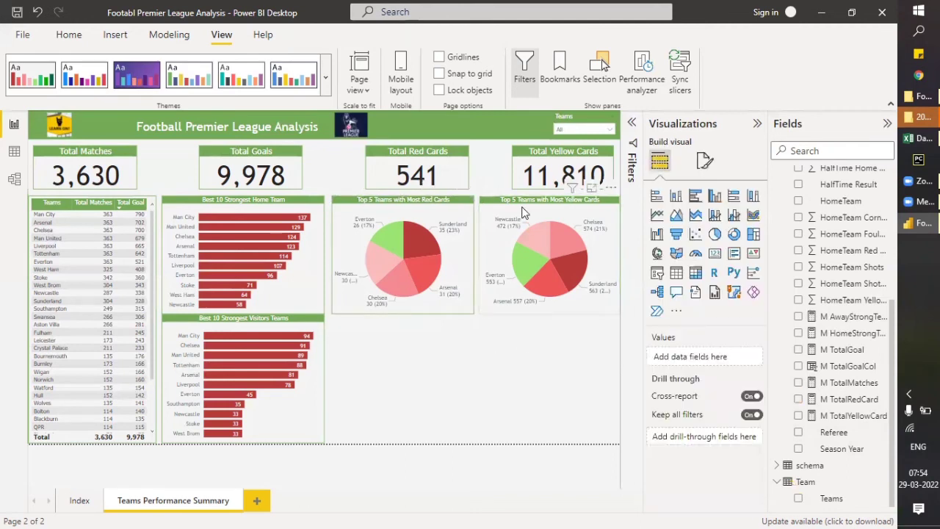
{"action": "left_click", "coordinate": [634, 125]}
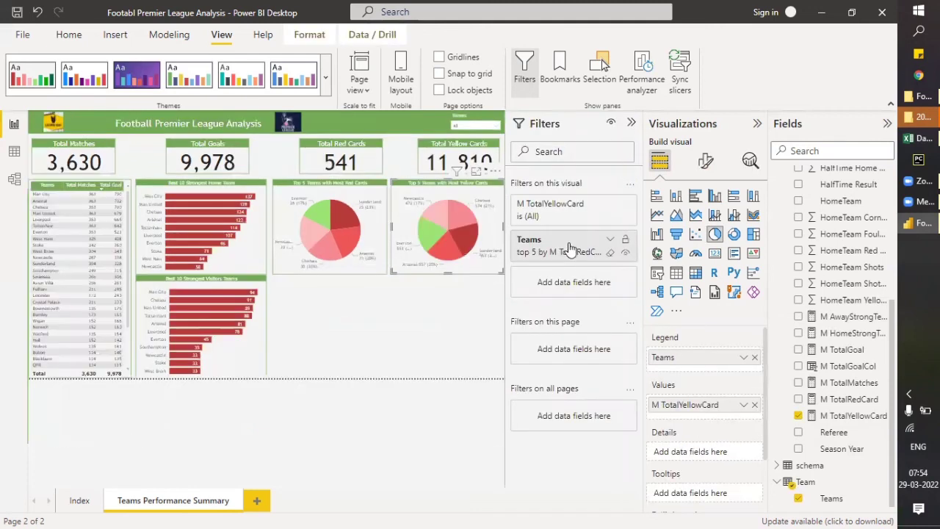
{"action": "left_click", "coordinate": [569, 248]}
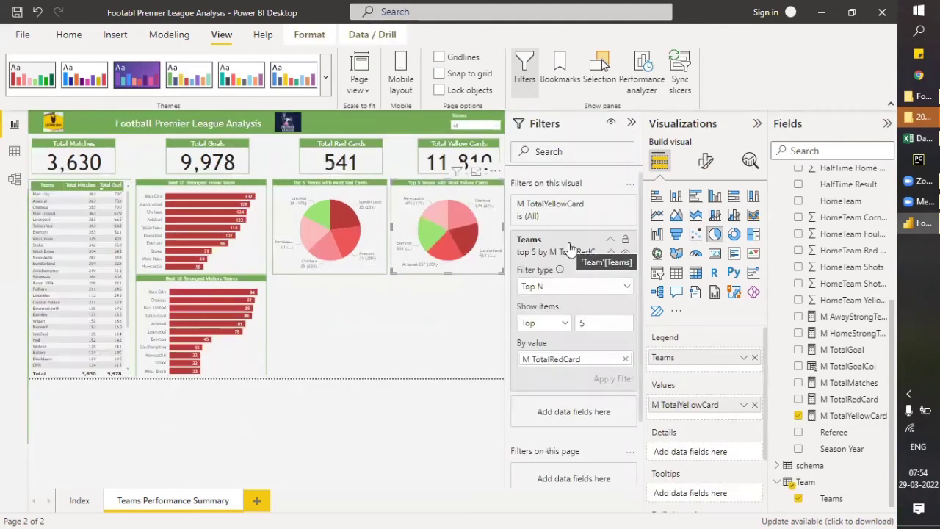
{"action": "left_click", "coordinate": [627, 359]}
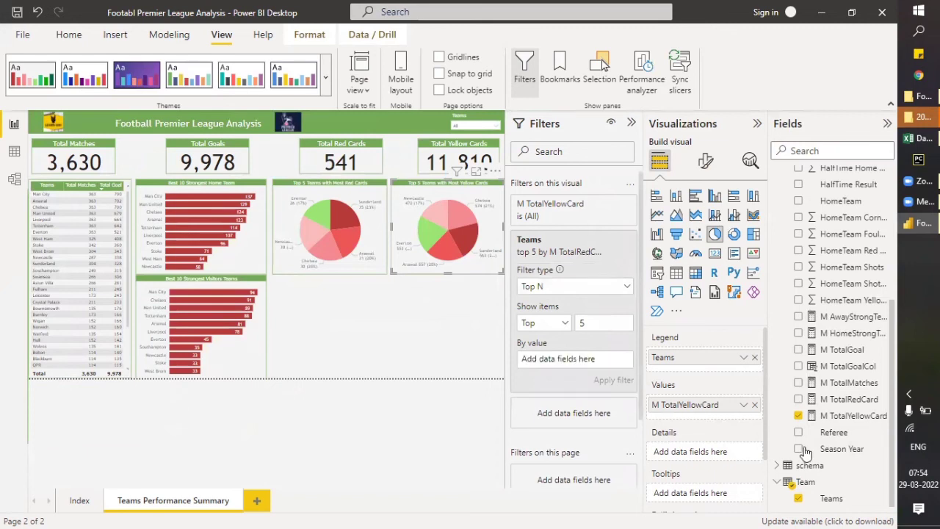
{"action": "left_click_drag", "start_coordinate": [836, 418], "coordinate": [578, 358]}
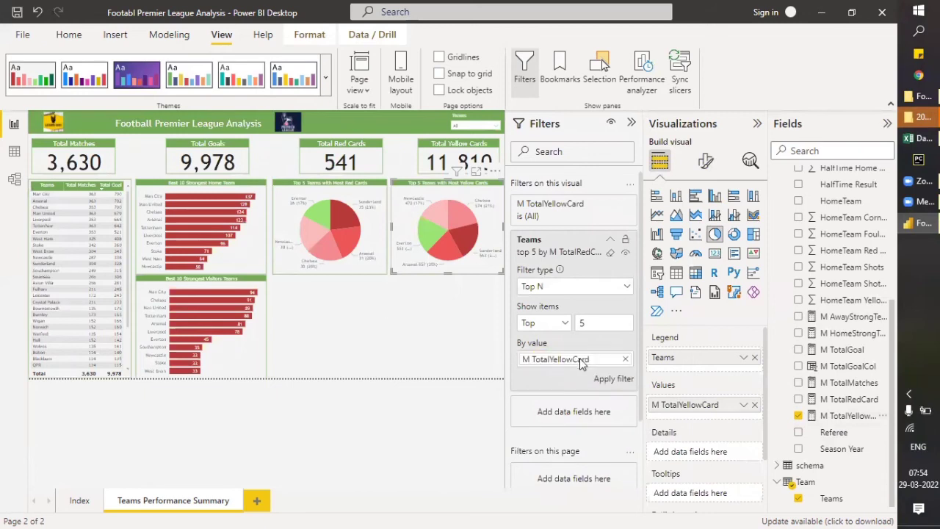
{"action": "left_click", "coordinate": [599, 380]}
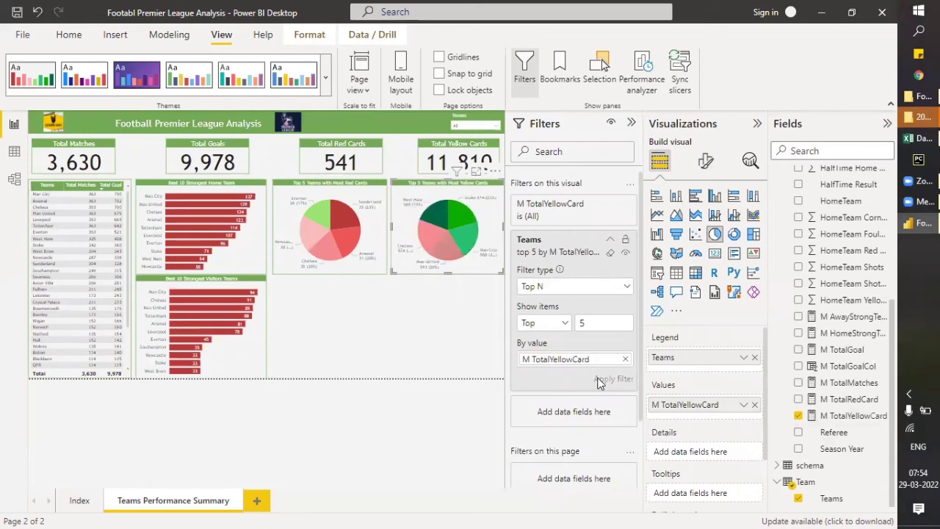
{"action": "left_click", "coordinate": [354, 321]}
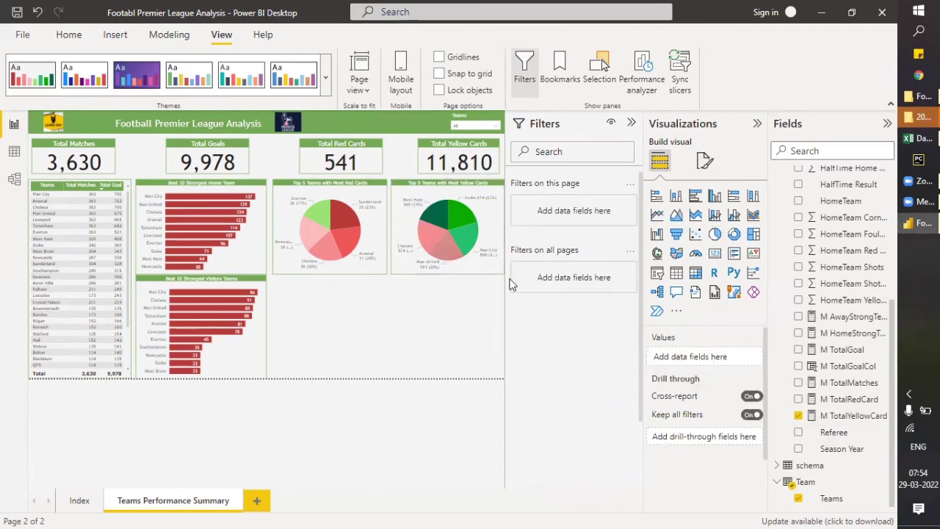
Collapse the Visualizations and Fields panes and hide the Filters pane to give the report canvas more room
{"action": "left_click", "coordinate": [631, 123]}
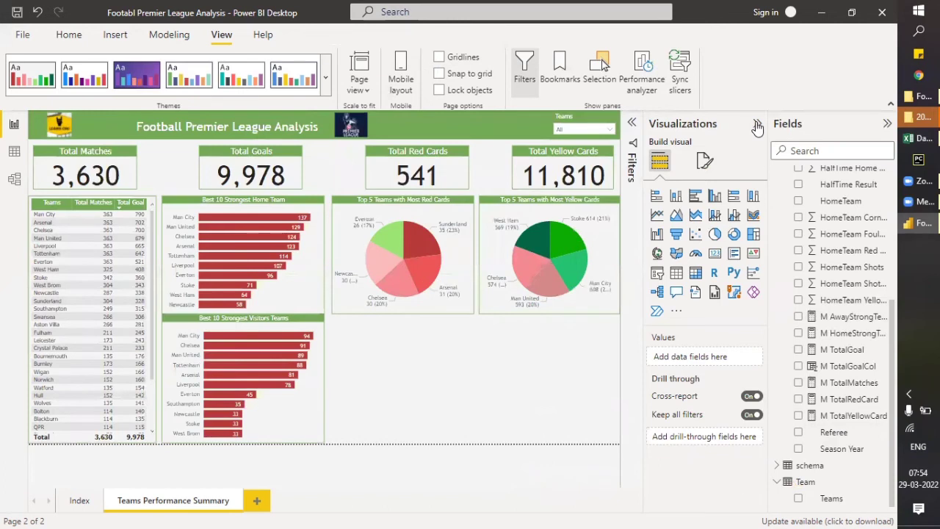
{"action": "left_click", "coordinate": [757, 123]}
{"action": "left_click", "coordinate": [887, 123]}
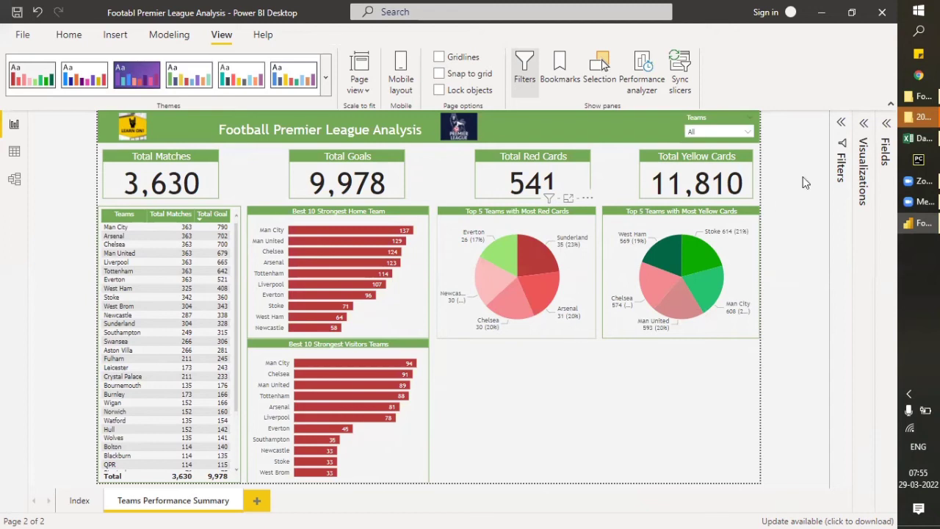
{"action": "left_click", "coordinate": [525, 77]}
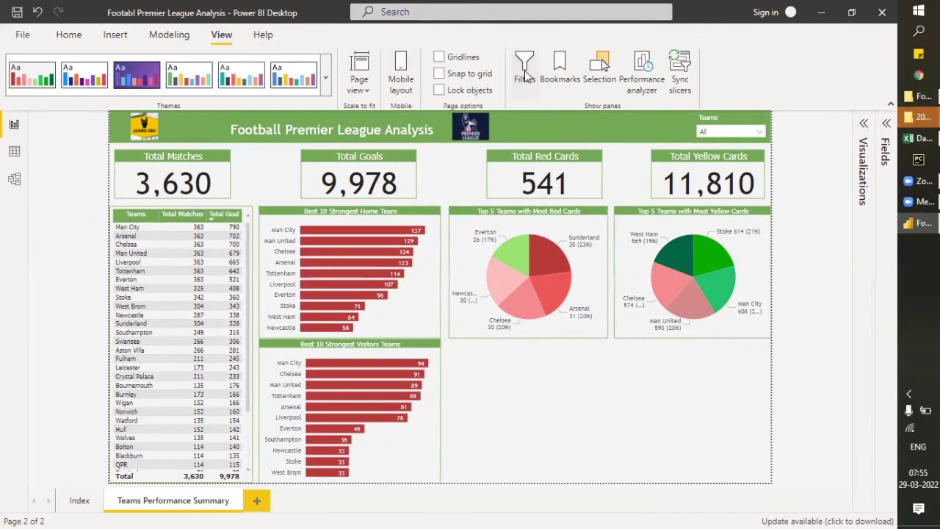
Expand the Data table's fields and examine the formulas of the M TotalYellowCard and M AwayStrongTeam measures
{"action": "left_click", "coordinate": [886, 124]}
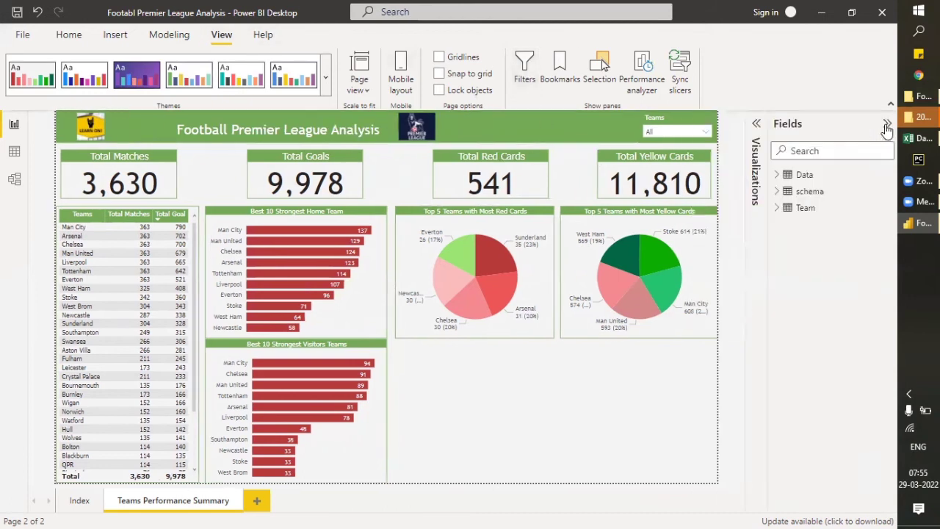
{"action": "left_click", "coordinate": [777, 175]}
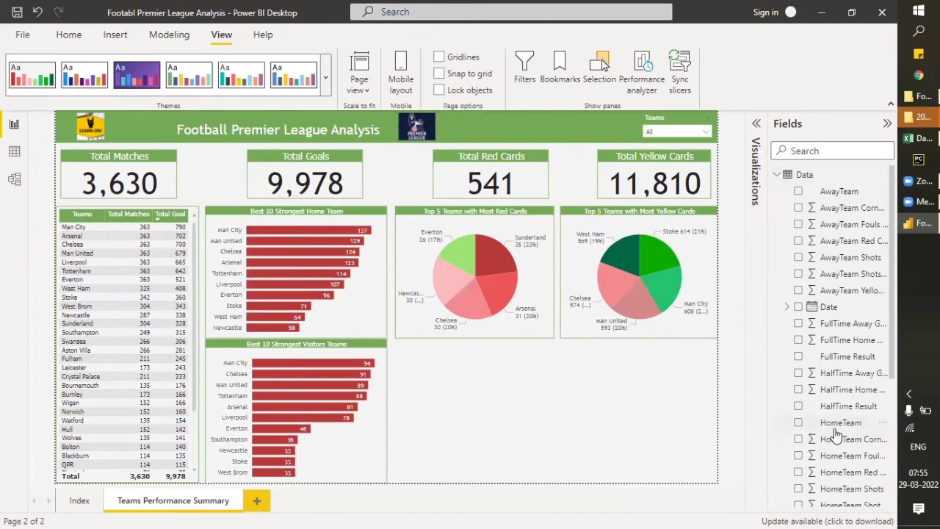
{"action": "scroll", "coordinate": [836, 435], "scroll_direction": "down", "scroll_amount": 2}
{"action": "scroll", "coordinate": [836, 435], "scroll_direction": "down", "scroll_amount": 3}
{"action": "scroll", "coordinate": [835, 434], "scroll_direction": "down", "scroll_amount": 2}
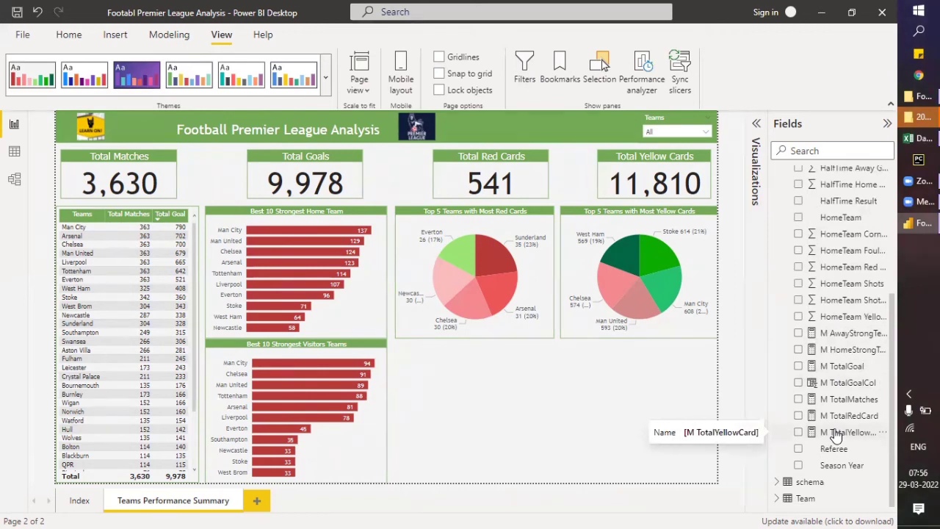
{"action": "right_click", "coordinate": [836, 433]}
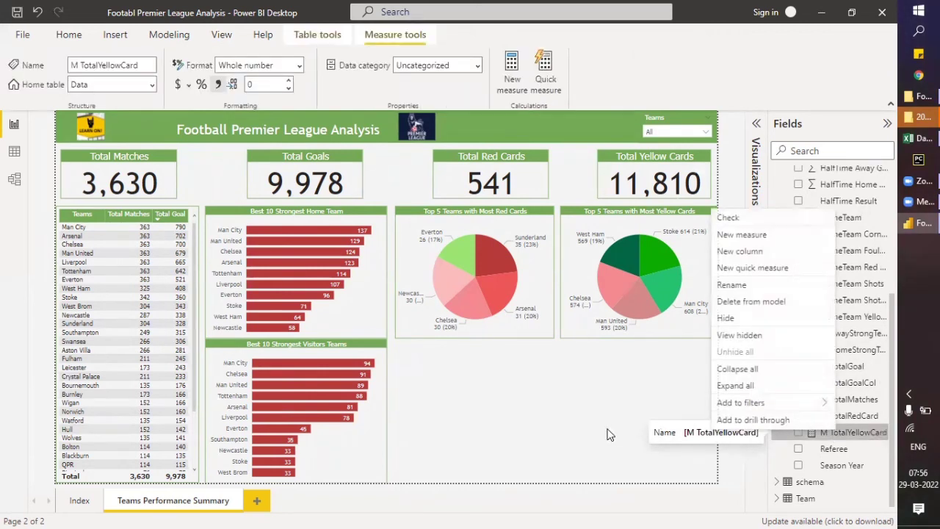
{"action": "left_click", "coordinate": [571, 425]}
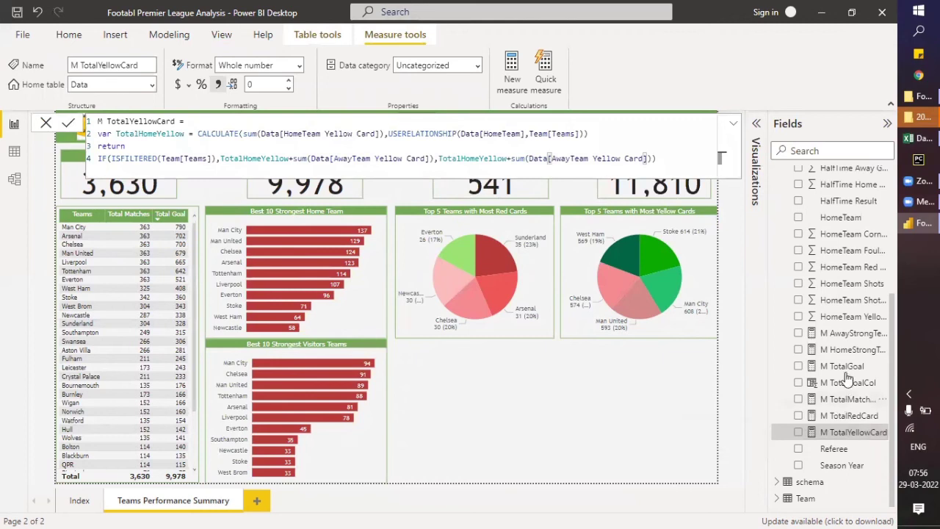
{"action": "left_click", "coordinate": [844, 333]}
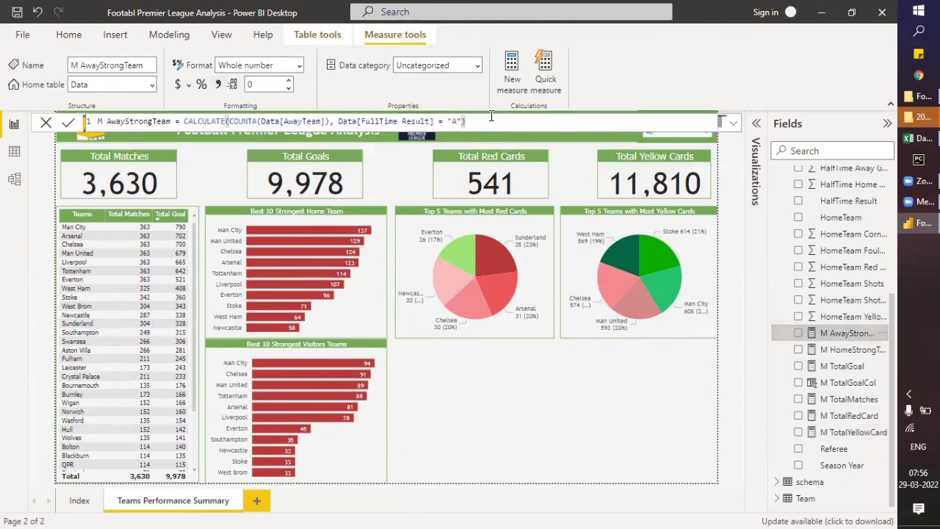
Review the formulas of M AwayStrongTeam and M HomeStrongTeam, and start a new measure in the Data table named M TotalWins
{"action": "left_click_drag", "start_coordinate": [470, 121], "coordinate": [103, 141]}
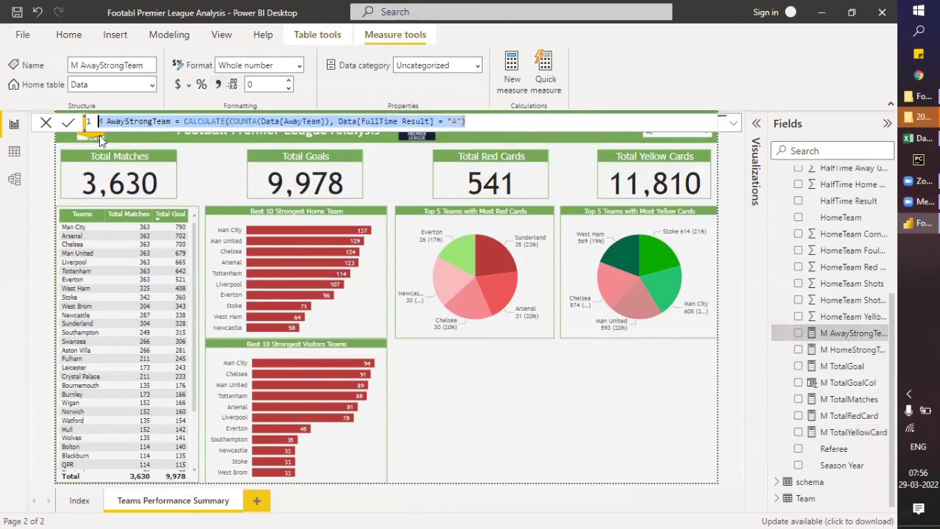
{"action": "left_click", "coordinate": [830, 350]}
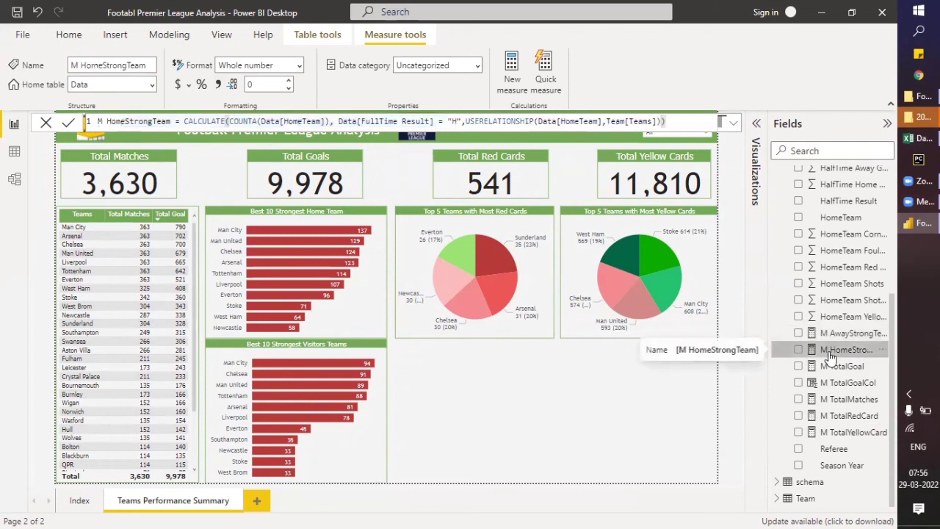
{"action": "right_click", "coordinate": [838, 437]}
{"action": "left_click", "coordinate": [737, 243]}
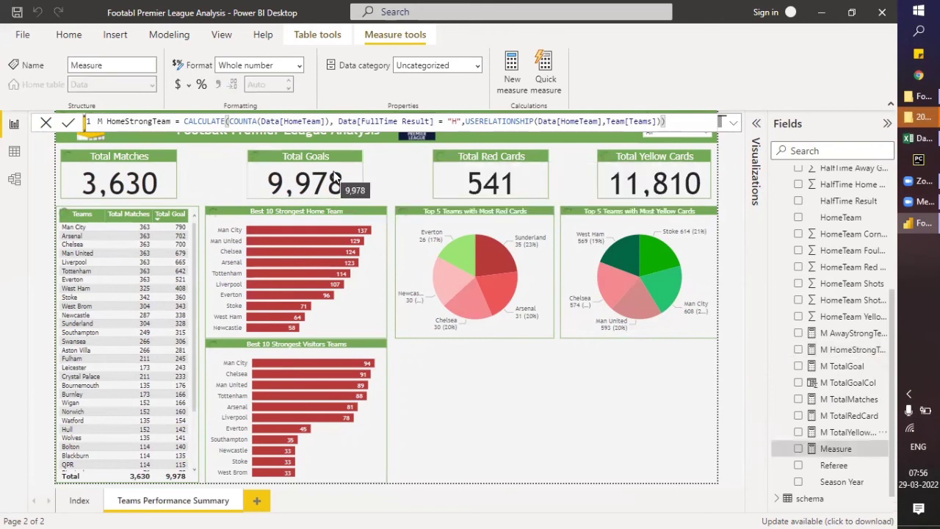
{"action": "key", "text": "ctrl+a"}
{"action": "type", "text": "M"}
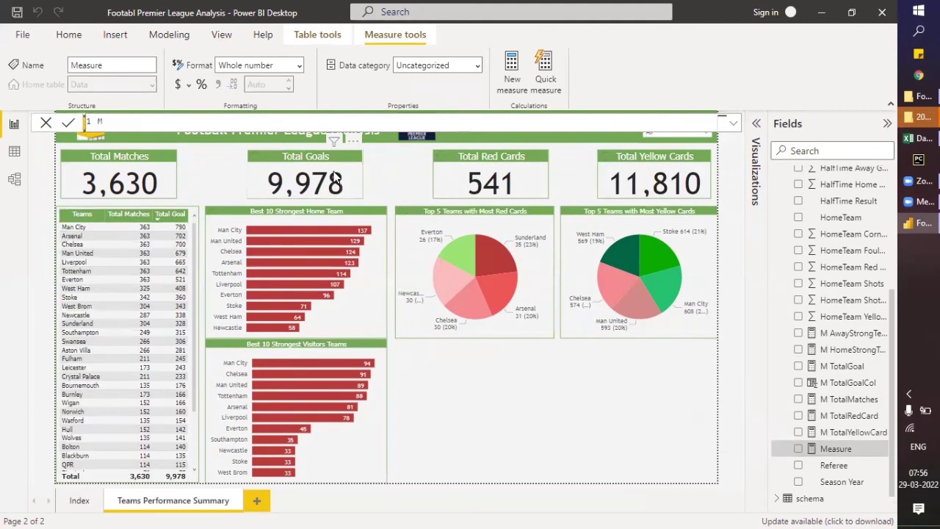
{"action": "type", "text": " TotalWins"}
Define M TotalWins as [M AwayStrongTeam]+[M HomeStrongTeam] and commit the formula
{"action": "type", "text": "= [M"}
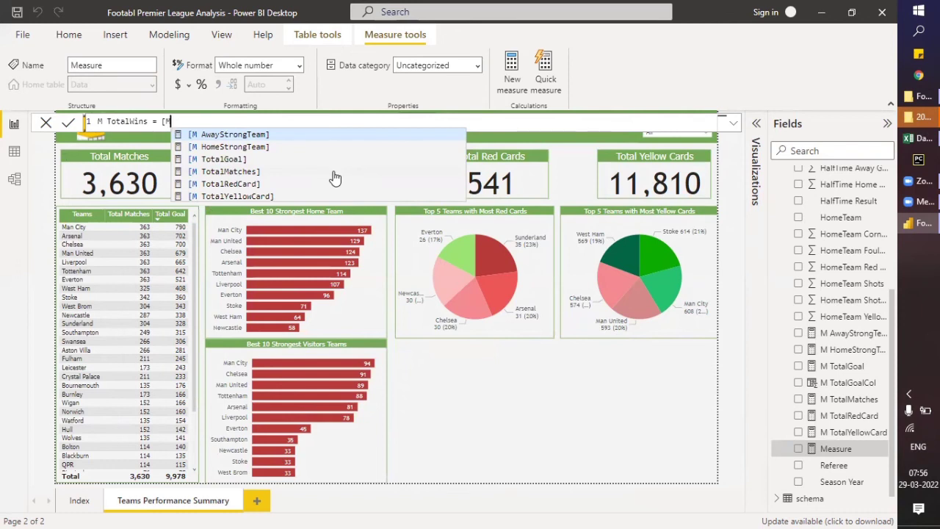
{"action": "key", "text": "Tab"}
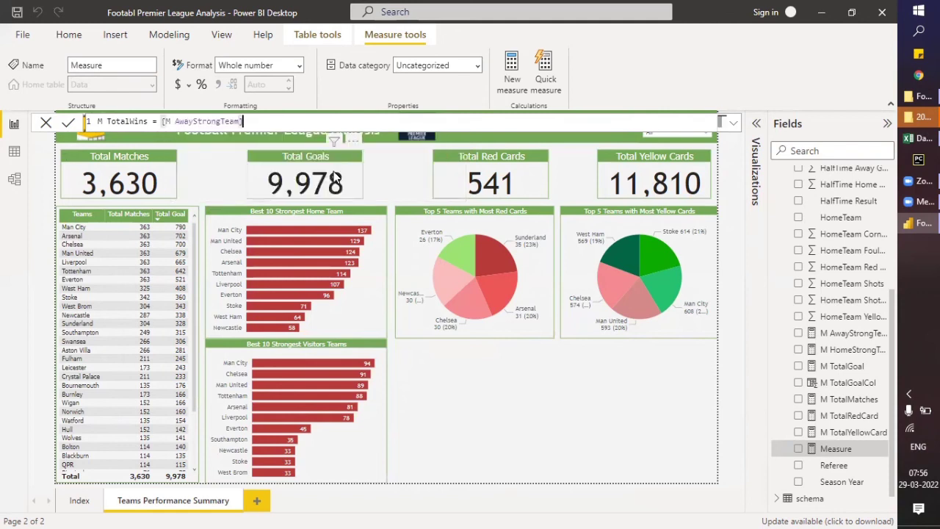
{"action": "type", "text": "+"}
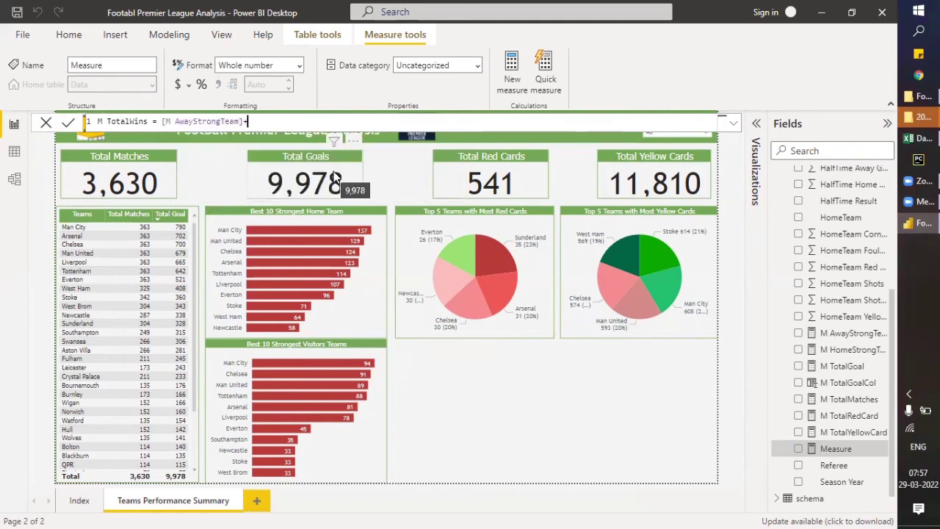
{"action": "type", "text": "["}
{"action": "key", "text": "Down"}
{"action": "key", "text": "Tab"}
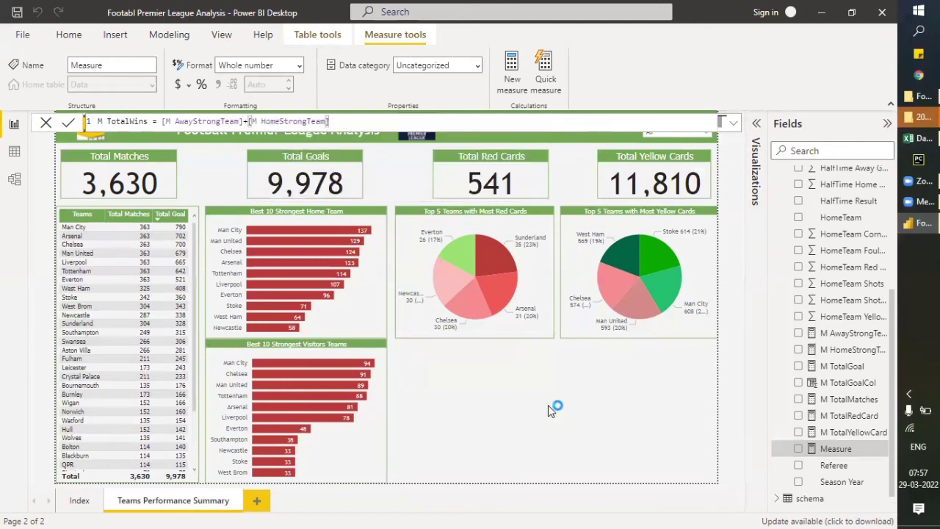
{"action": "key", "text": "Return"}
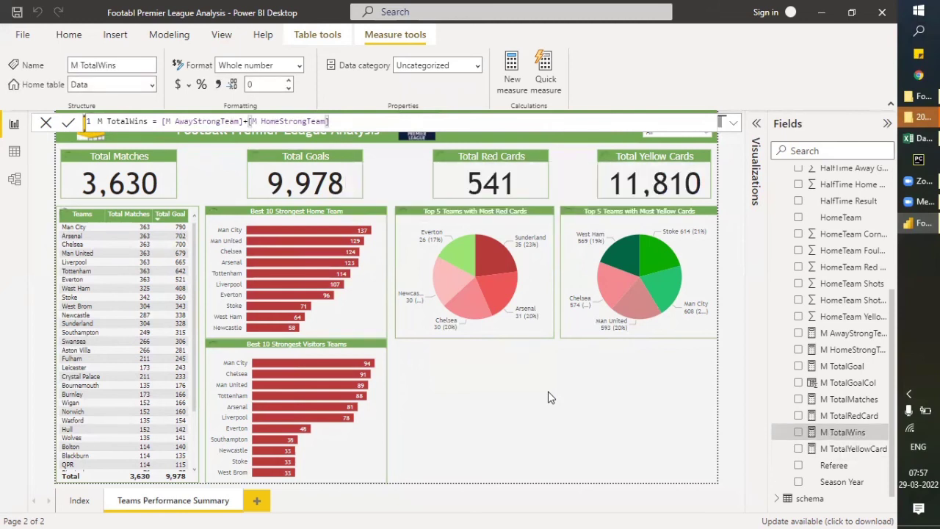
Add a clustered column chart and size it to fill the empty area below the two pie charts
{"action": "left_click", "coordinate": [490, 385]}
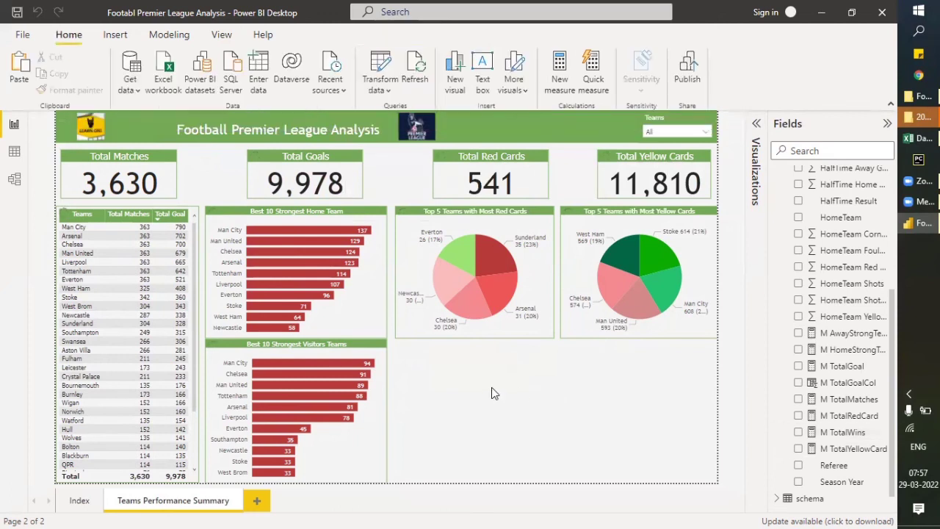
{"action": "left_click", "coordinate": [755, 125]}
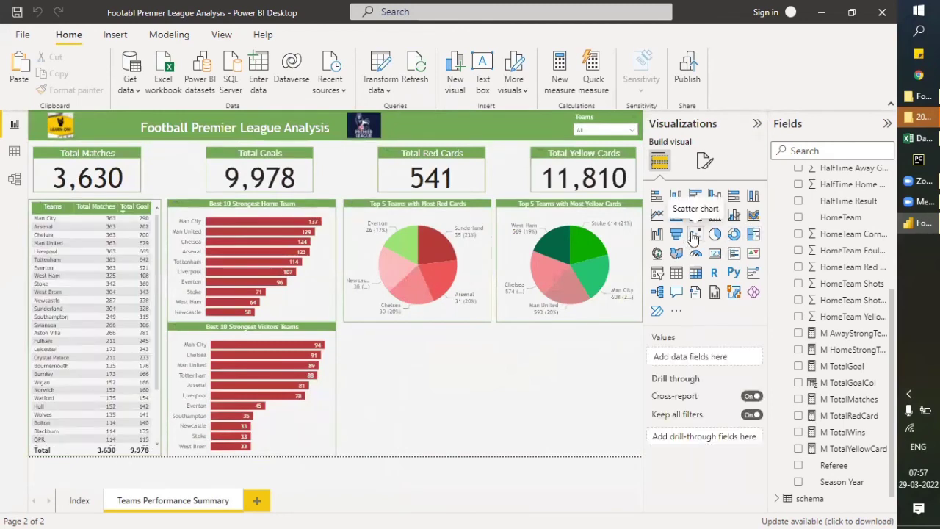
{"action": "left_click", "coordinate": [714, 196]}
{"action": "left_click_drag", "start_coordinate": [492, 388], "coordinate": [640, 376]}
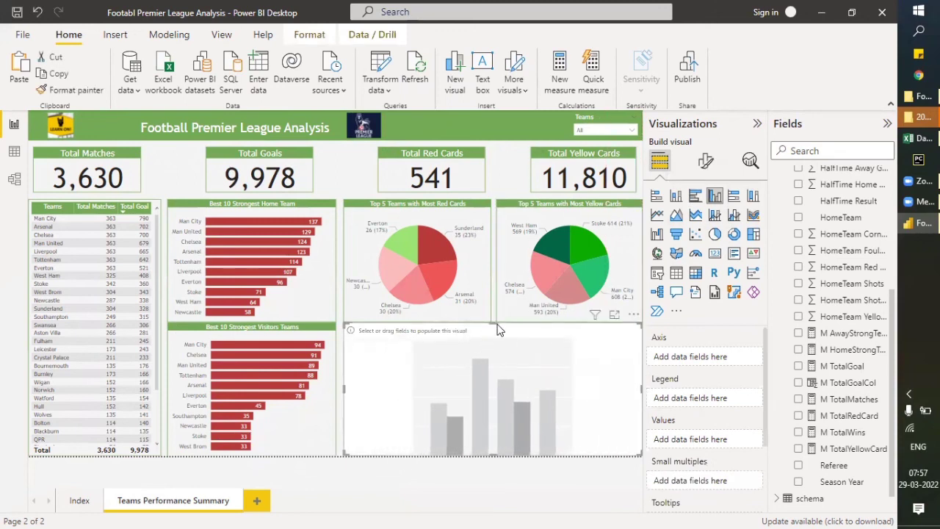
{"action": "left_click_drag", "start_coordinate": [495, 329], "coordinate": [491, 323]}
Populate the new column chart with Teams from the Team table on the axis and M TotalWins as values
{"action": "scroll", "coordinate": [808, 488], "scroll_direction": "down", "scroll_amount": 1}
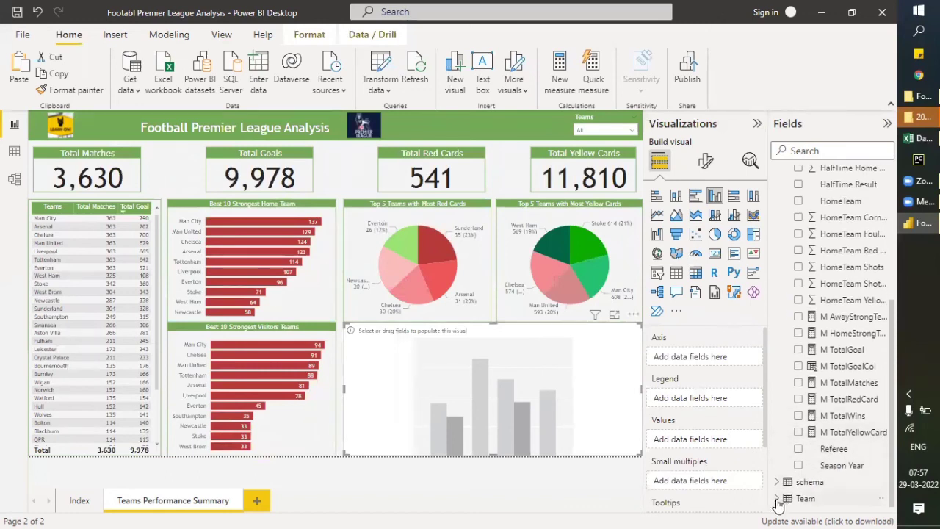
{"action": "left_click", "coordinate": [777, 498]}
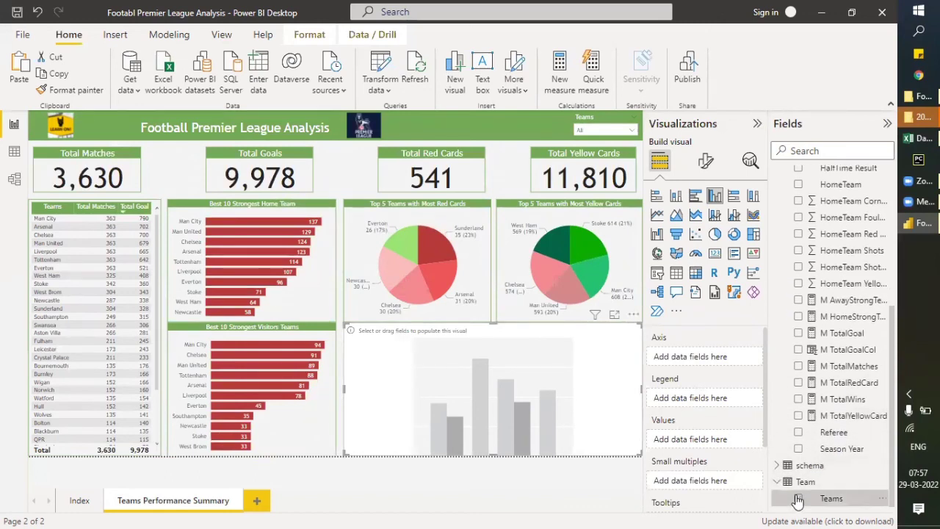
{"action": "left_click", "coordinate": [797, 498]}
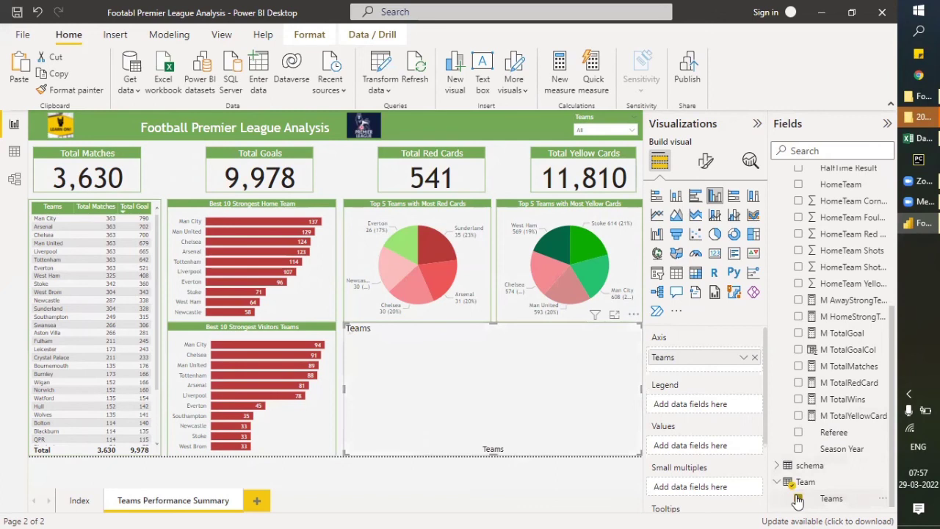
{"action": "left_click", "coordinate": [805, 404]}
{"action": "left_click", "coordinate": [802, 402]}
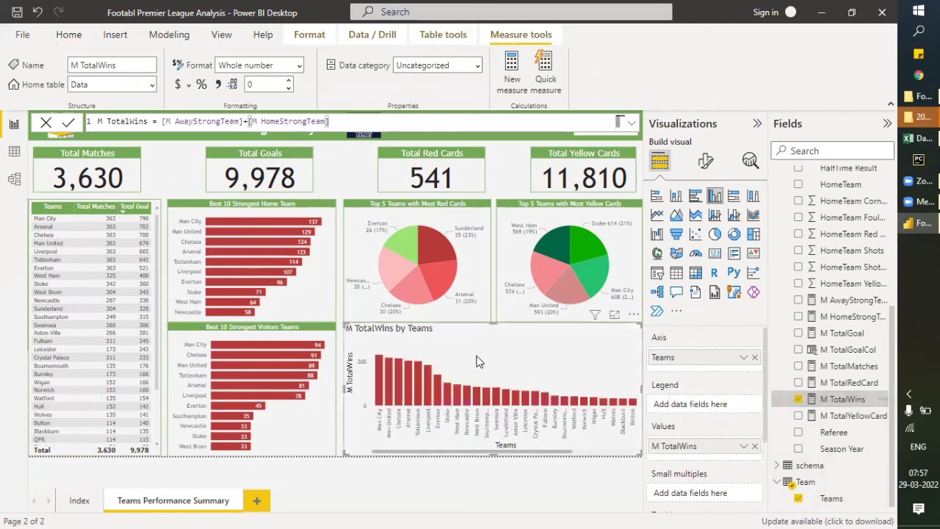
Turn on data labels for the M TotalWins column chart and set their orientation to Vertical
{"action": "left_click", "coordinate": [706, 161]}
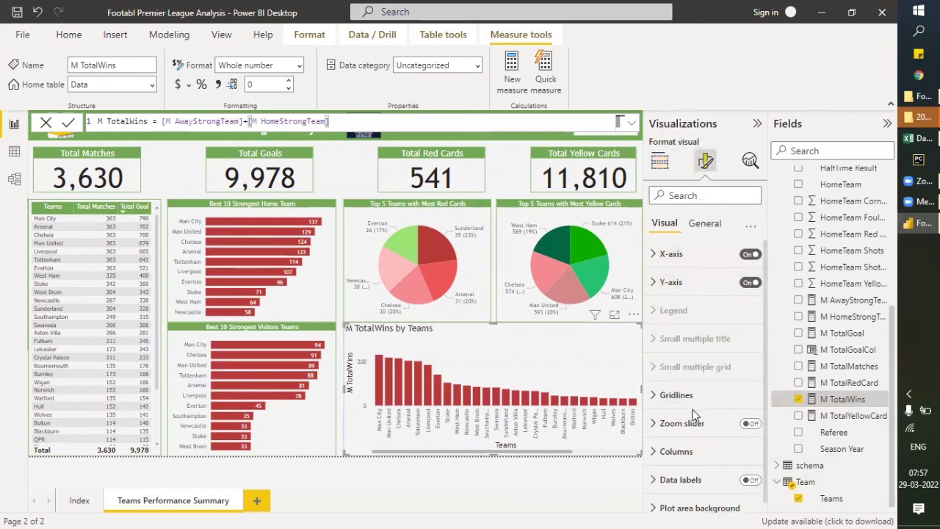
{"action": "scroll", "coordinate": [693, 410], "scroll_direction": "down", "scroll_amount": 1}
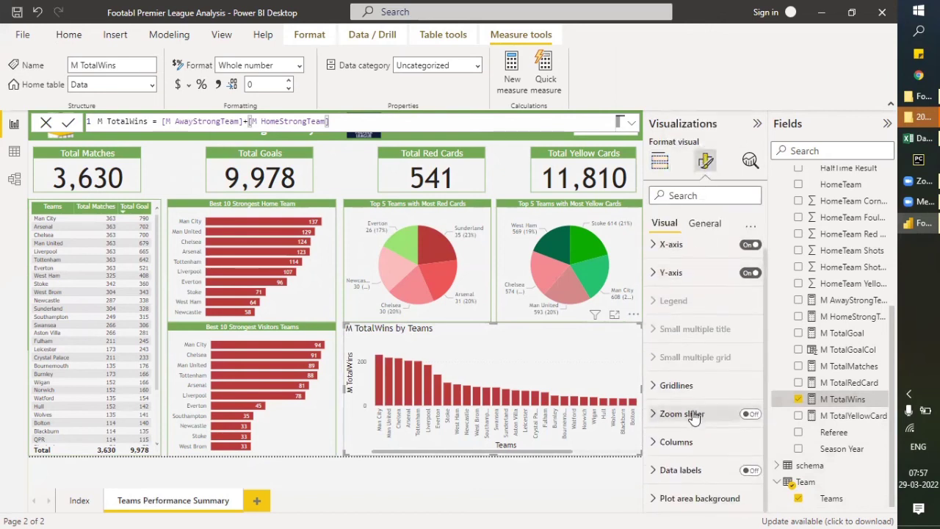
{"action": "left_click", "coordinate": [654, 474]}
{"action": "scroll", "coordinate": [732, 457], "scroll_direction": "down", "scroll_amount": 1}
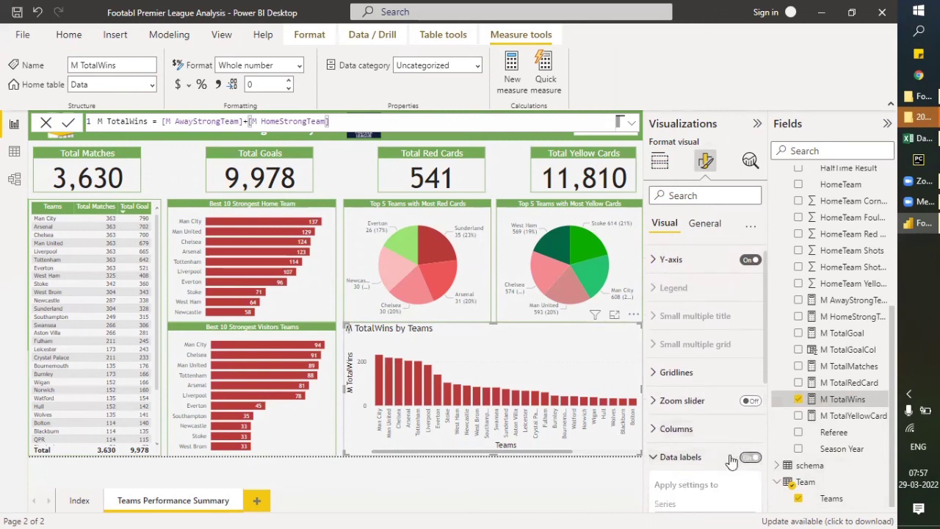
{"action": "left_click", "coordinate": [738, 457]}
{"action": "scroll", "coordinate": [721, 462], "scroll_direction": "down", "scroll_amount": 5}
{"action": "left_click", "coordinate": [709, 386]}
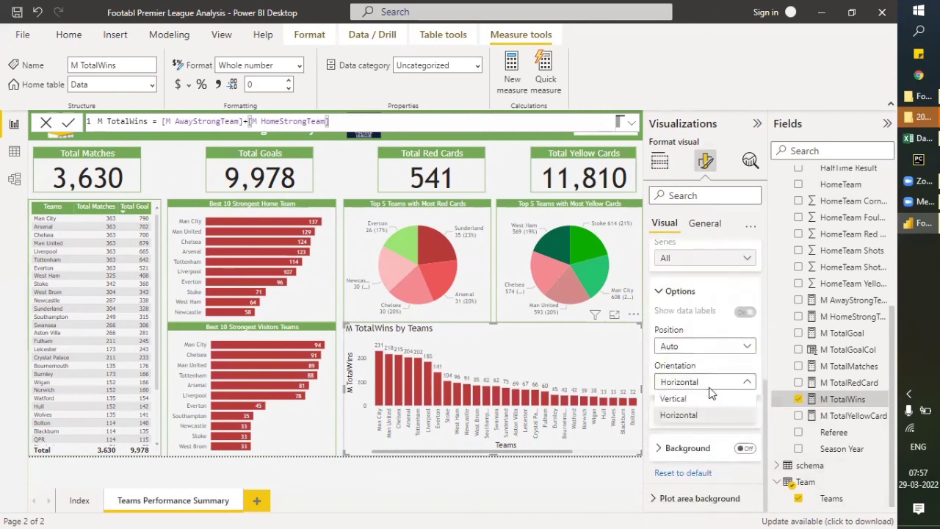
{"action": "left_click", "coordinate": [700, 401]}
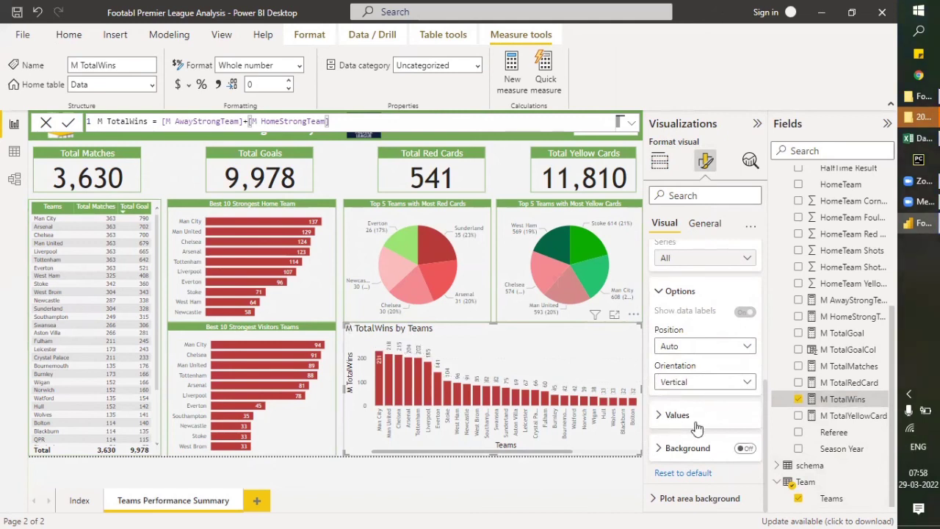
Set the column chart's data label position to Inside end and look through the label value settings
{"action": "left_click", "coordinate": [694, 420]}
{"action": "scroll", "coordinate": [701, 352], "scroll_direction": "down", "scroll_amount": 1}
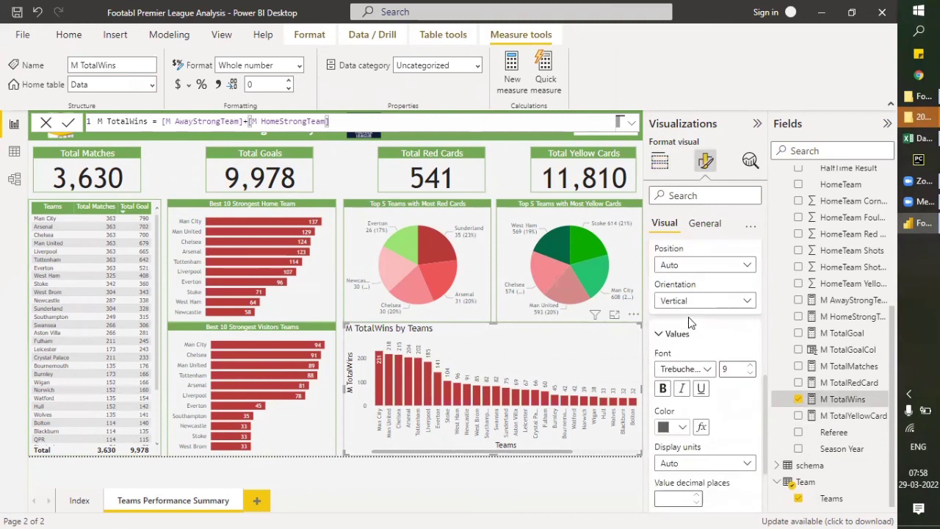
{"action": "left_click", "coordinate": [687, 265]}
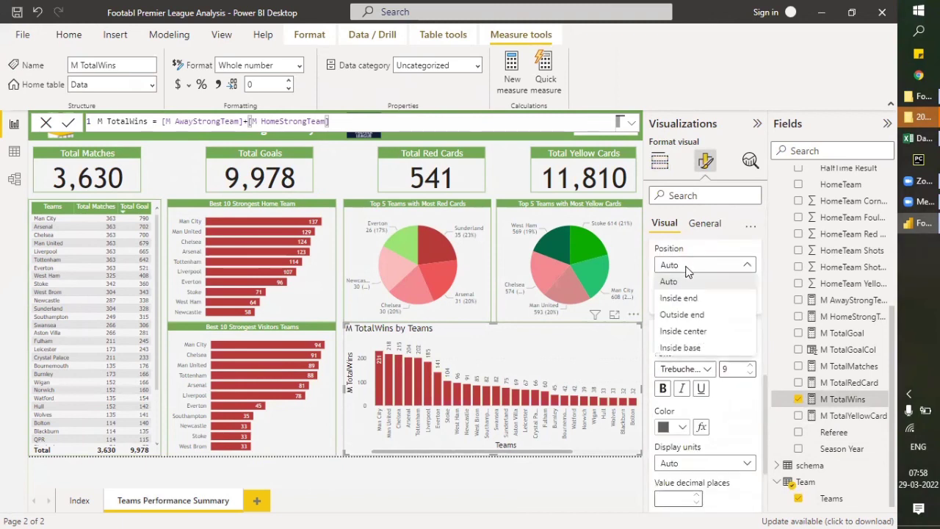
{"action": "left_click", "coordinate": [693, 303]}
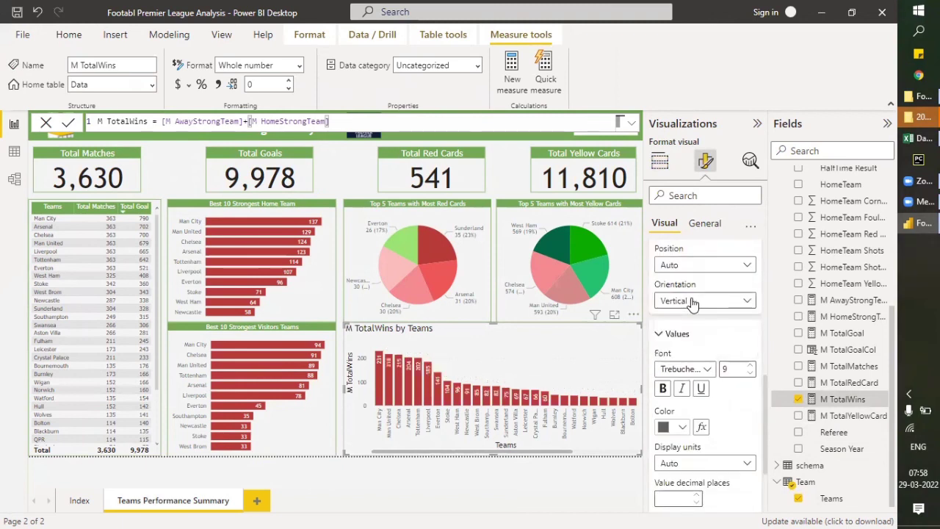
{"action": "scroll", "coordinate": [719, 420], "scroll_direction": "down", "scroll_amount": 3}
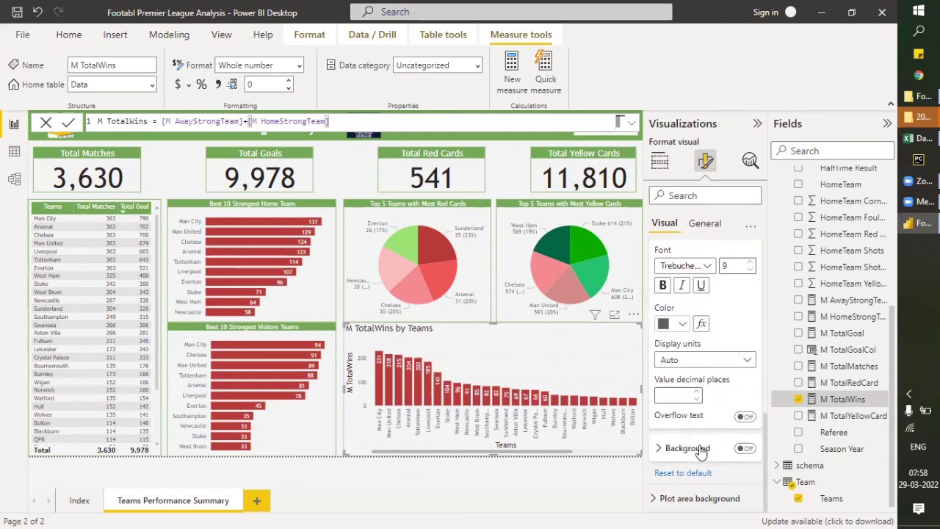
Try hiding the column chart's X-axis and undo the change
{"action": "scroll", "coordinate": [700, 452], "scroll_direction": "up", "scroll_amount": 10}
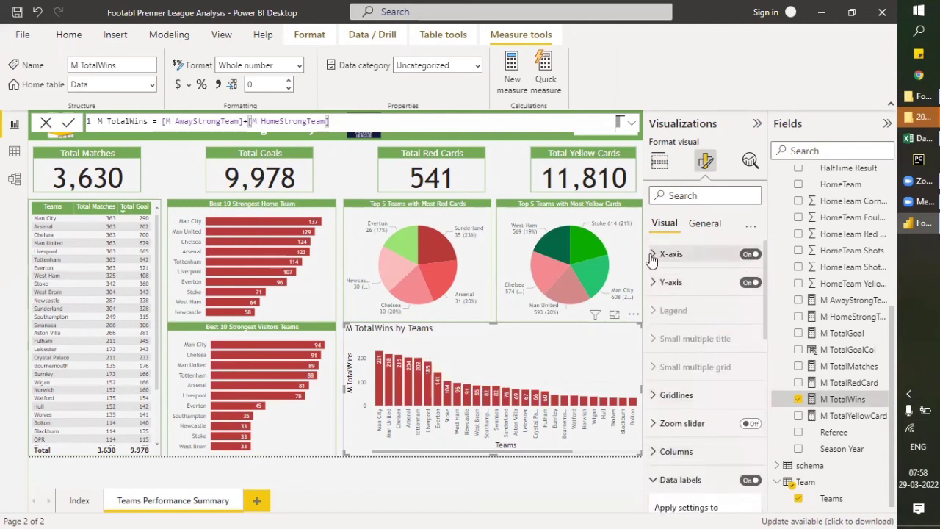
{"action": "left_click", "coordinate": [651, 254]}
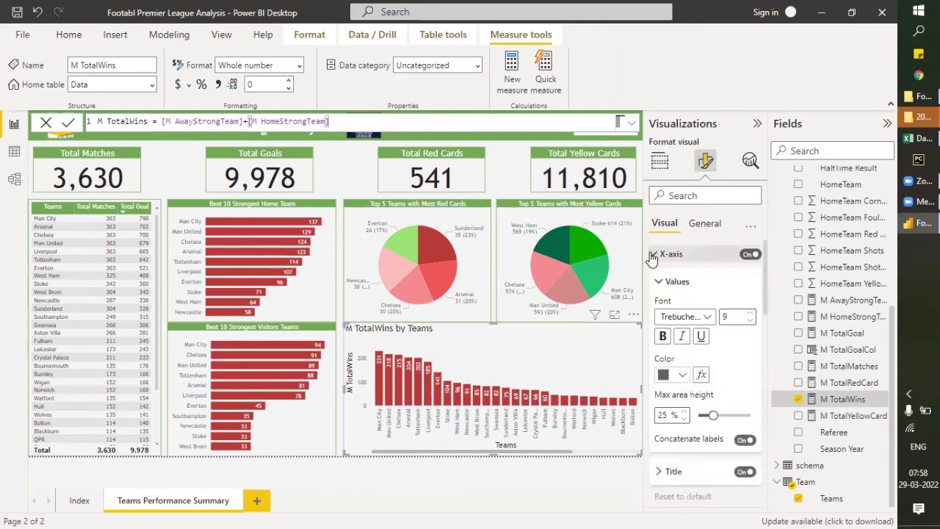
{"action": "left_click", "coordinate": [750, 255]}
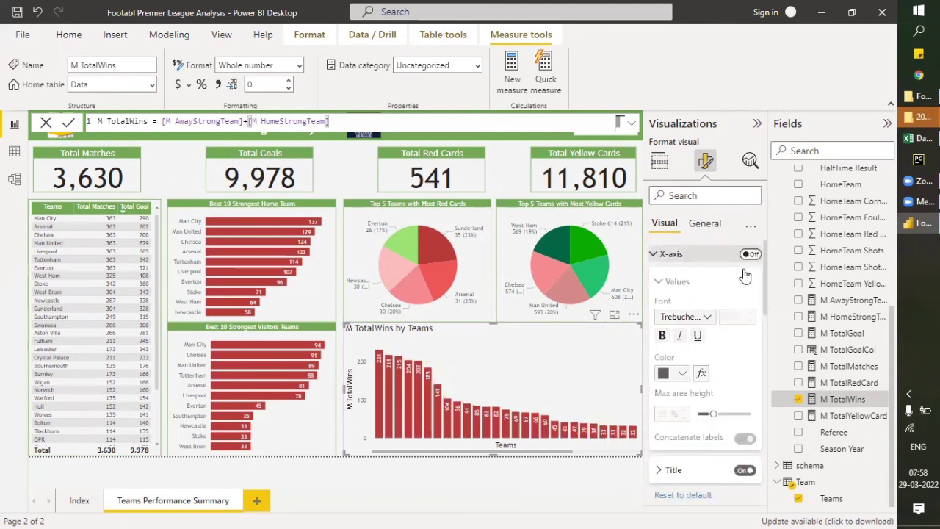
{"action": "key", "text": "ctrl+z"}
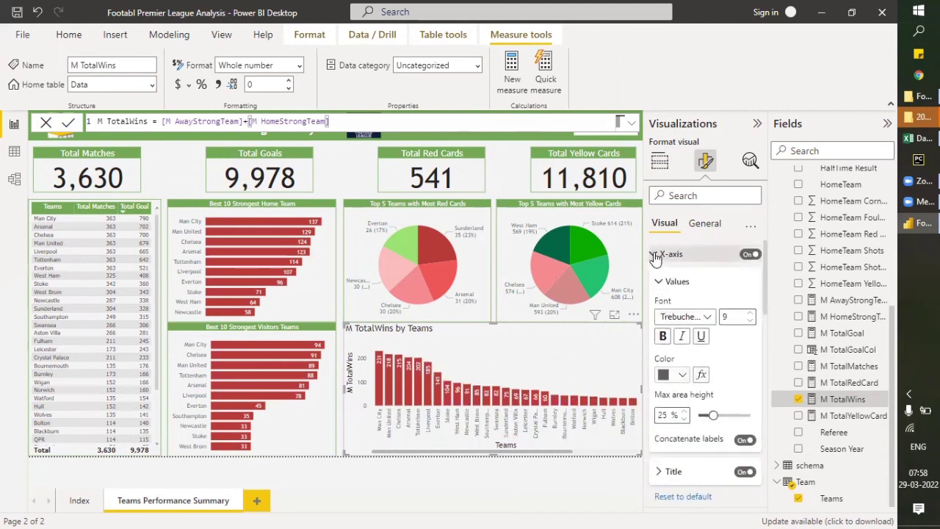
{"action": "left_click", "coordinate": [654, 261]}
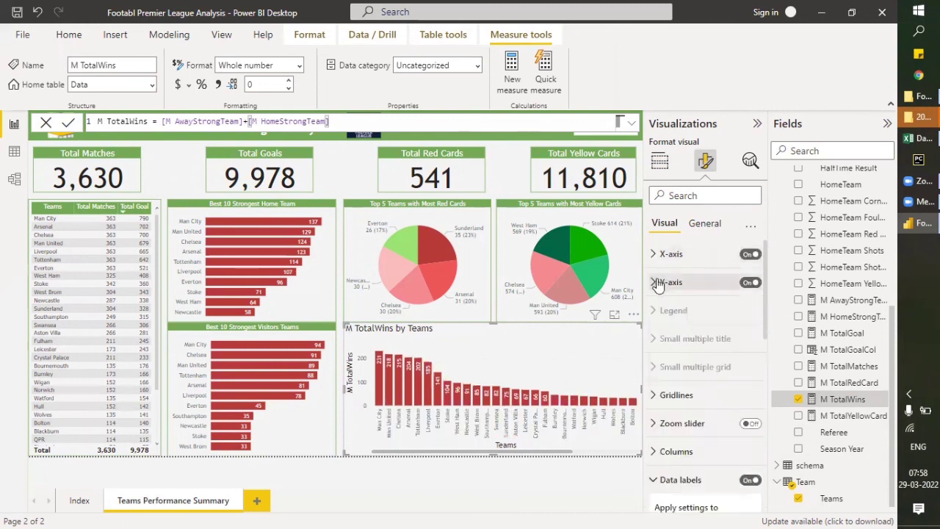
Set the column chart's Y-axis range to a minimum of 0 and a maximum of 240, keeping the axis switched on
{"action": "left_click", "coordinate": [749, 283]}
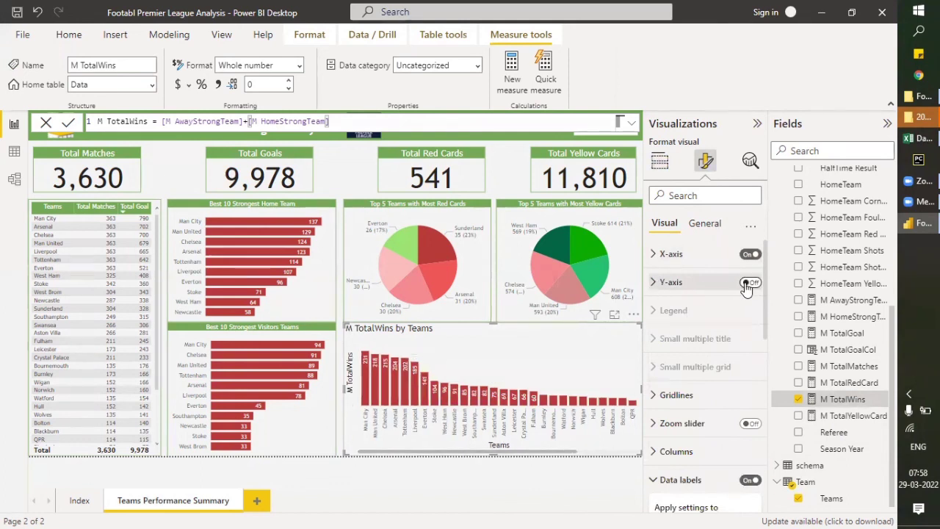
{"action": "left_click", "coordinate": [656, 286]}
{"action": "left_click", "coordinate": [748, 285]}
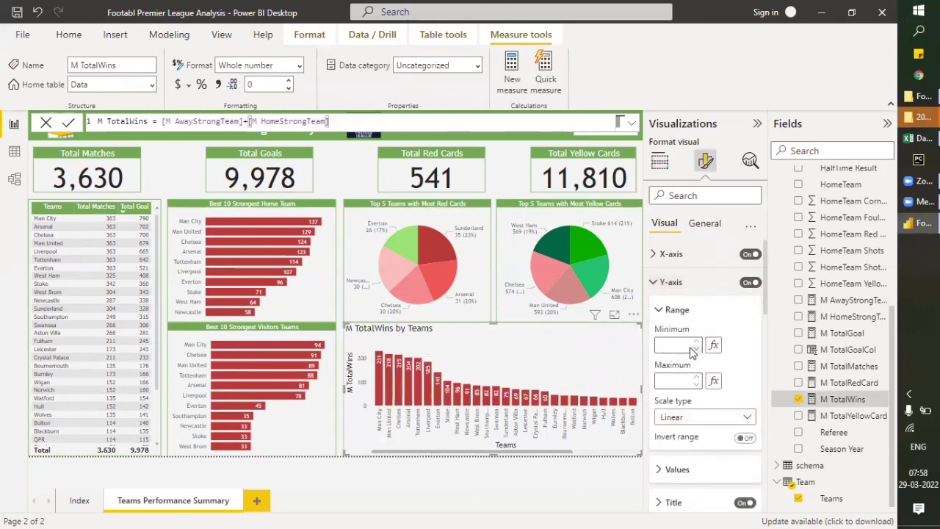
{"action": "left_click", "coordinate": [675, 345]}
{"action": "type", "text": "0"}
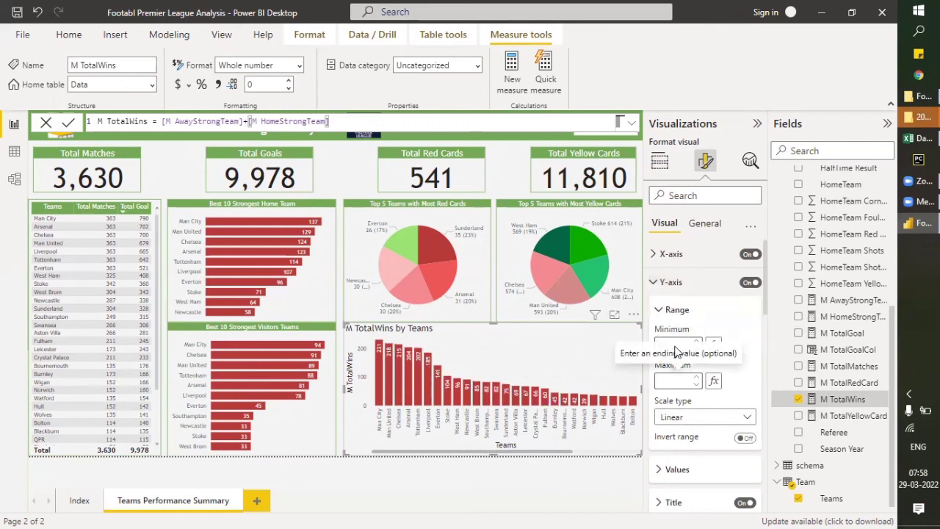
{"action": "type", "text": "20"}
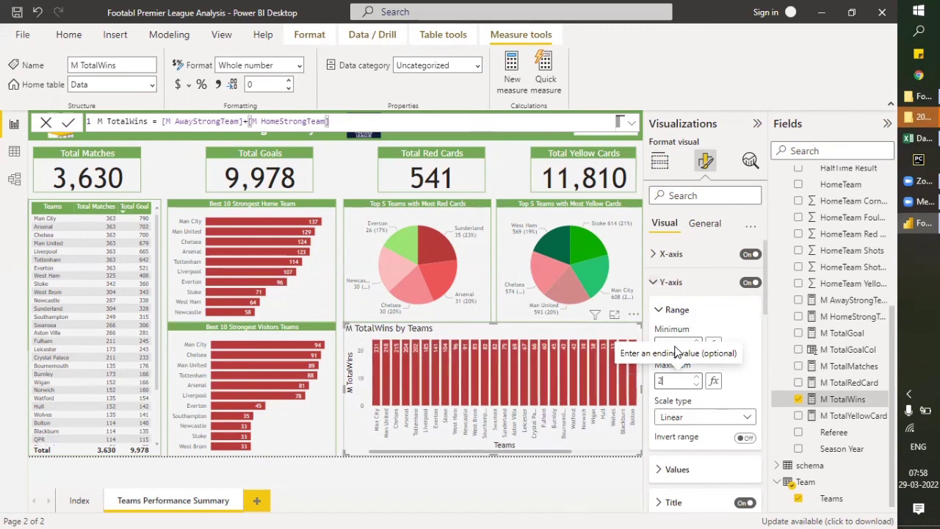
{"action": "type", "text": "0"}
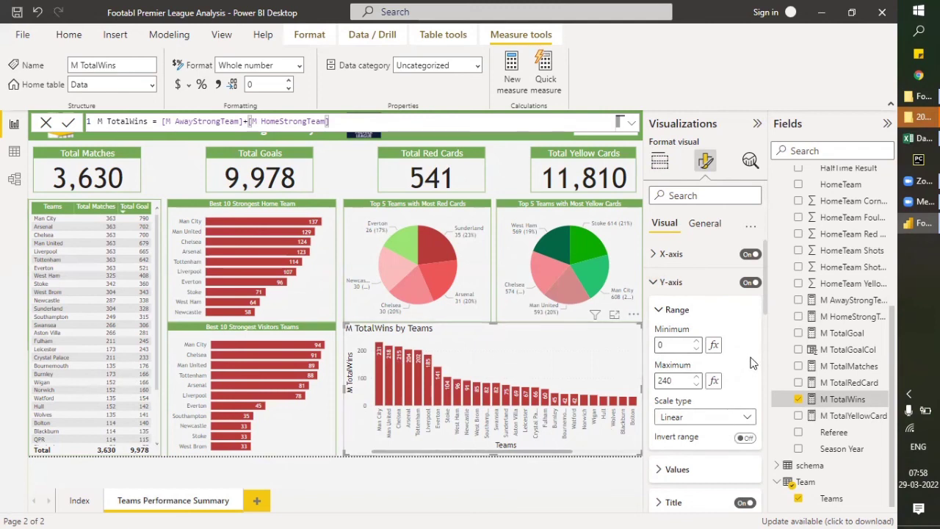
Try copying the Best 10 Strongest Visitors Teams chart's formatting onto the total wins column chart with Format painter and undo the change
{"action": "scroll", "coordinate": [749, 367], "scroll_direction": "down", "scroll_amount": 4}
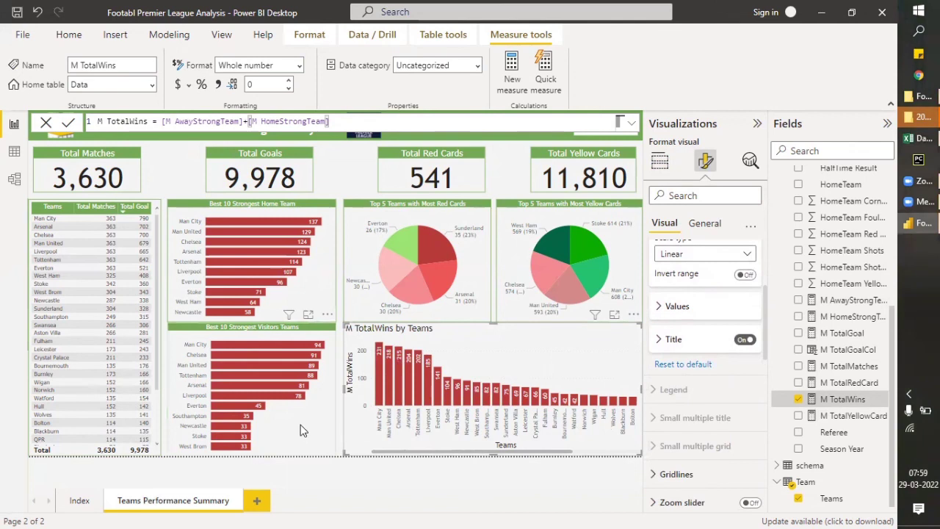
{"action": "left_click", "coordinate": [264, 418]}
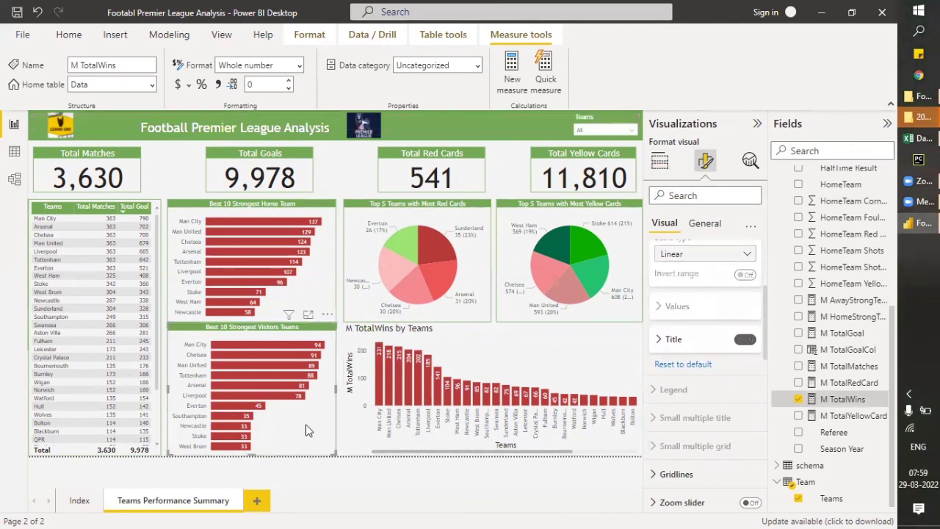
{"action": "left_click", "coordinate": [68, 37]}
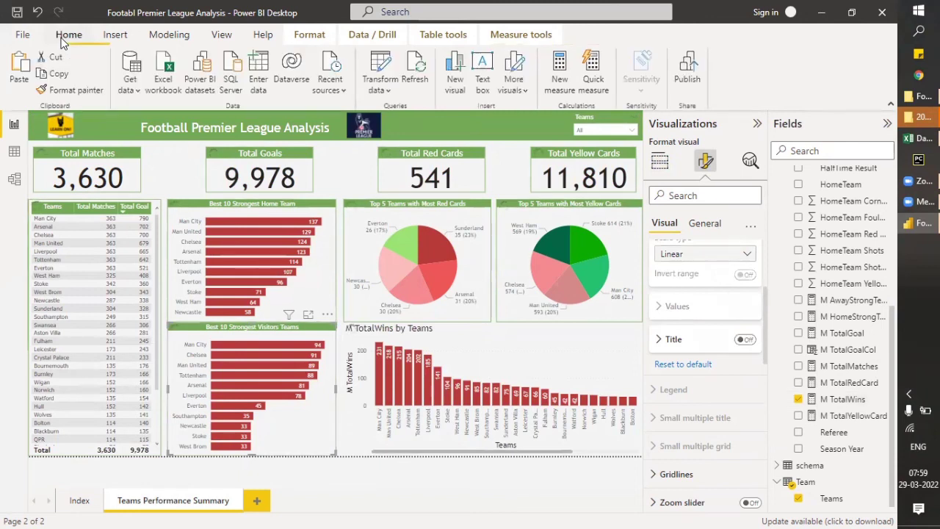
{"action": "left_click", "coordinate": [74, 90]}
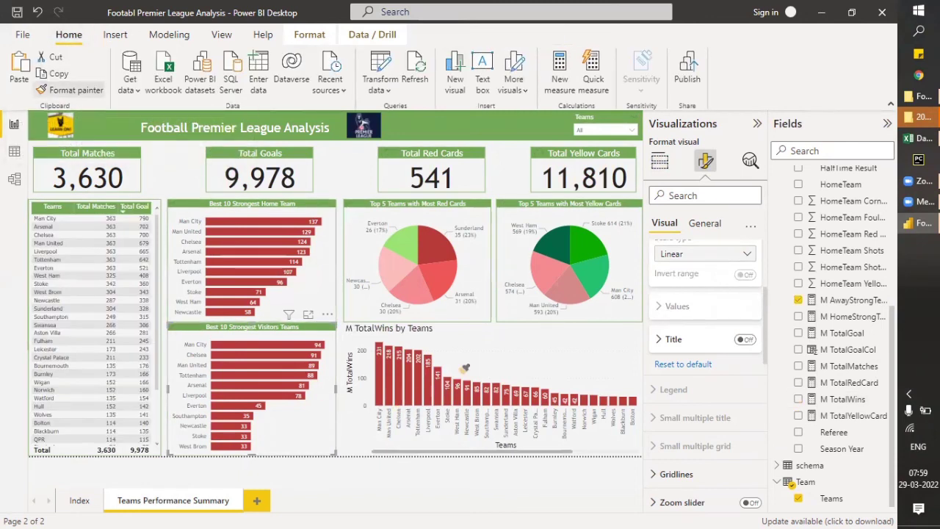
{"action": "left_click", "coordinate": [486, 338]}
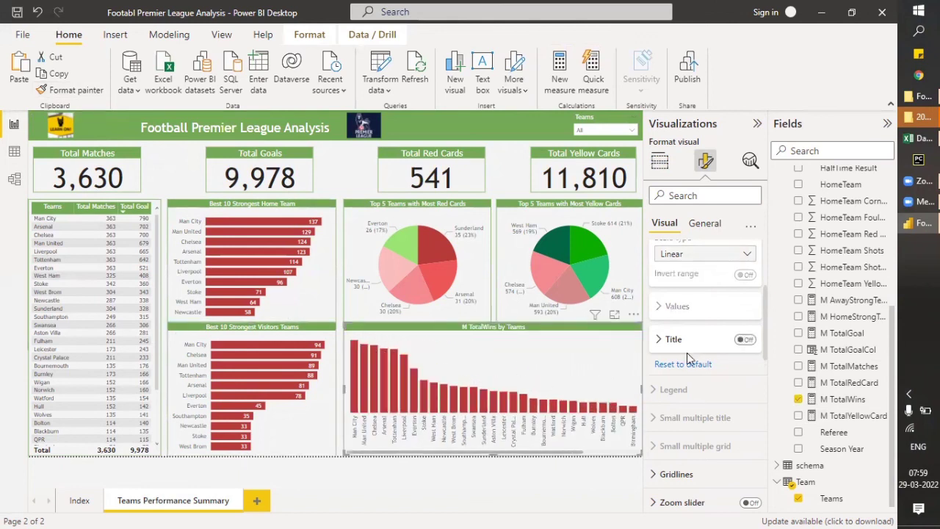
{"action": "scroll", "coordinate": [698, 349], "scroll_direction": "down", "scroll_amount": 5}
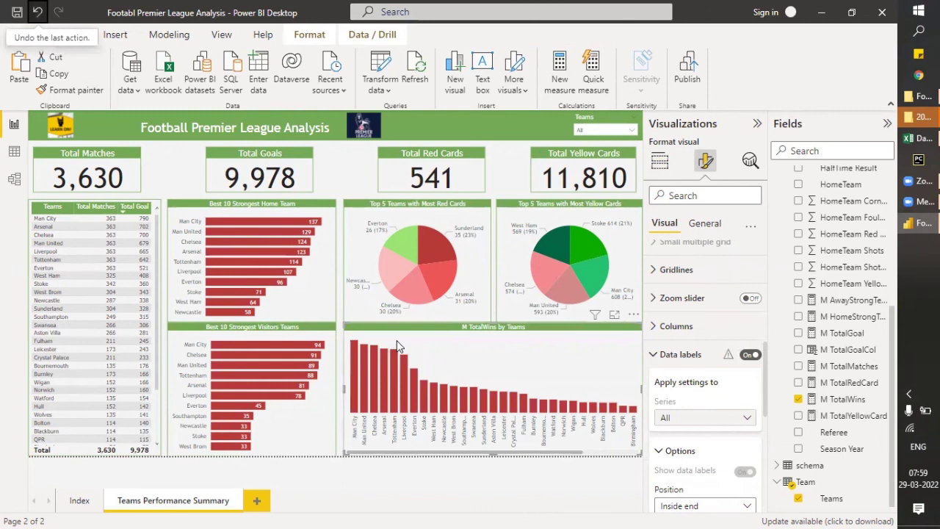
{"action": "key", "text": "ctrl+z"}
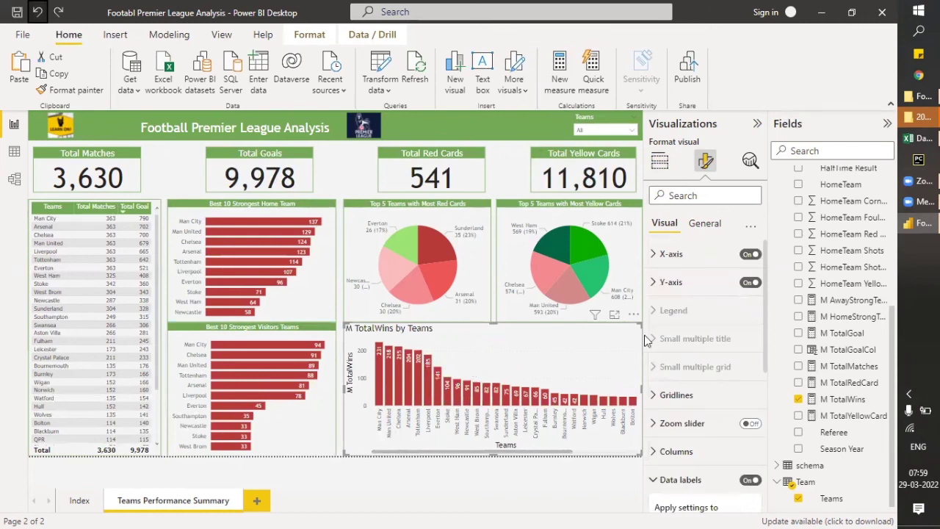
Replace the column chart's title text with "Strongest Team as per Matches Won"
{"action": "left_click", "coordinate": [699, 225]}
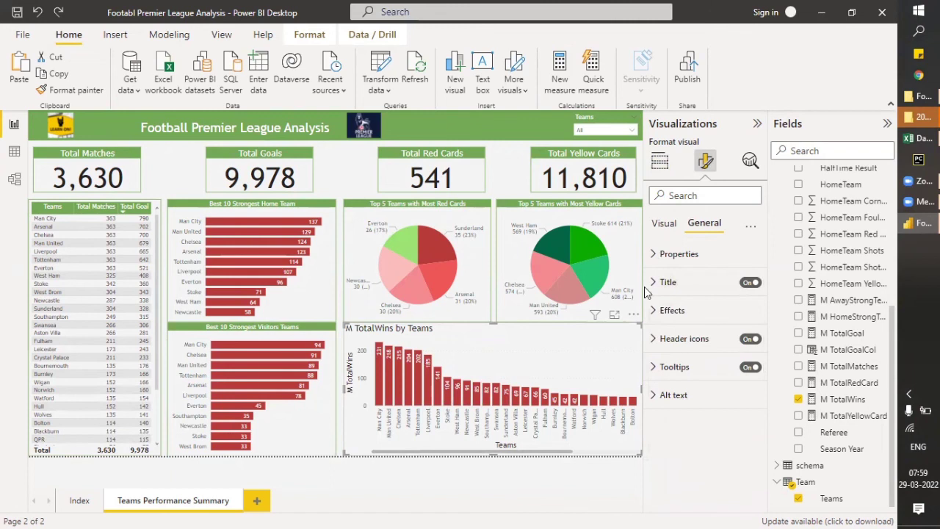
{"action": "left_click", "coordinate": [690, 282]}
{"action": "left_click", "coordinate": [666, 323]}
{"action": "key", "text": "BackSpace"}
{"action": "key", "text": "Delete"}
{"action": "key", "text": "BackSpace"}
{"action": "key", "text": "BackSpace"}
{"action": "key", "text": "BackSpace"}
{"action": "key", "text": "BackSpace"}
{"action": "key", "text": "BackSpace"}
{"action": "key", "text": "BackSpace"}
{"action": "key", "text": "BackSpace"}
{"action": "key", "text": "BackSpace"}
{"action": "key", "text": "BackSpace"}
{"action": "key", "text": "BackSpace"}
{"action": "key", "text": "BackSpace"}
{"action": "key", "text": "BackSpace"}
{"action": "key", "text": "BackSpace"}
{"action": "key", "text": "BackSpace"}
{"action": "key", "text": "BackSpace"}
{"action": "key", "text": "BackSpace"}
{"action": "key", "text": "BackSpace"}
{"action": "key", "text": "BackSpace"}
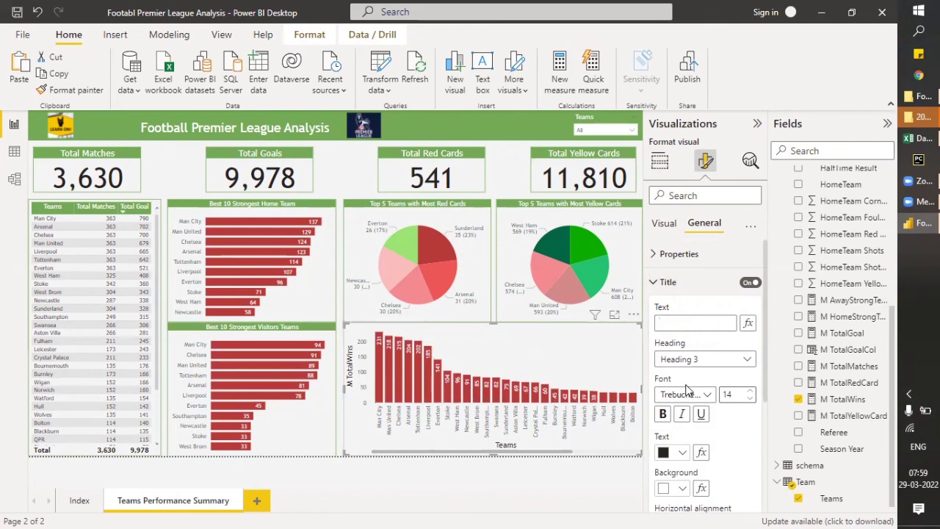
{"action": "type", "text": "Stron"}
{"action": "type", "text": "tTe"}
{"action": "key", "text": "BackSpace"}
{"action": "key", "text": "BackSpace"}
{"action": "type", "text": "am"}
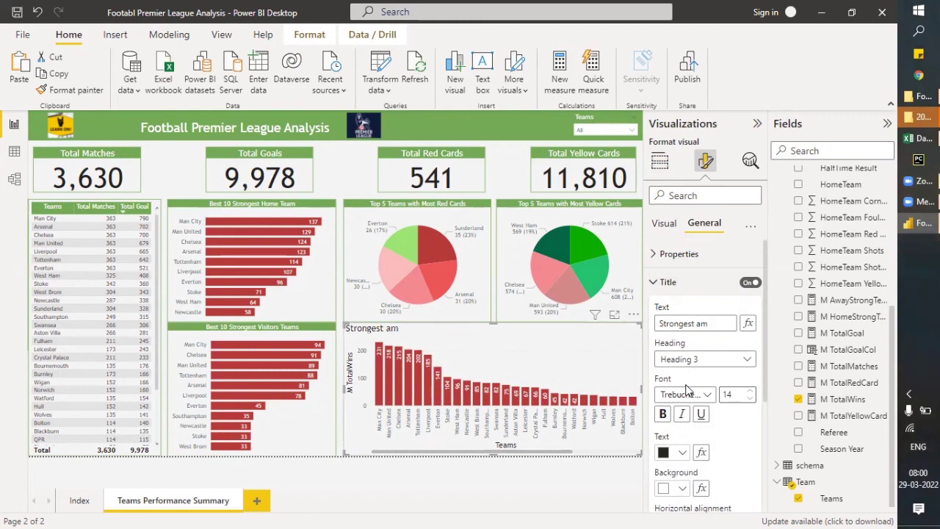
{"action": "key", "text": "BackSpace"}
{"action": "key", "text": "BackSpace"}
{"action": "type", "text": "e"}
{"action": "key", "text": "BackSpace"}
{"action": "type", "text": "Team"}
{"action": "type", "text": "as per"}
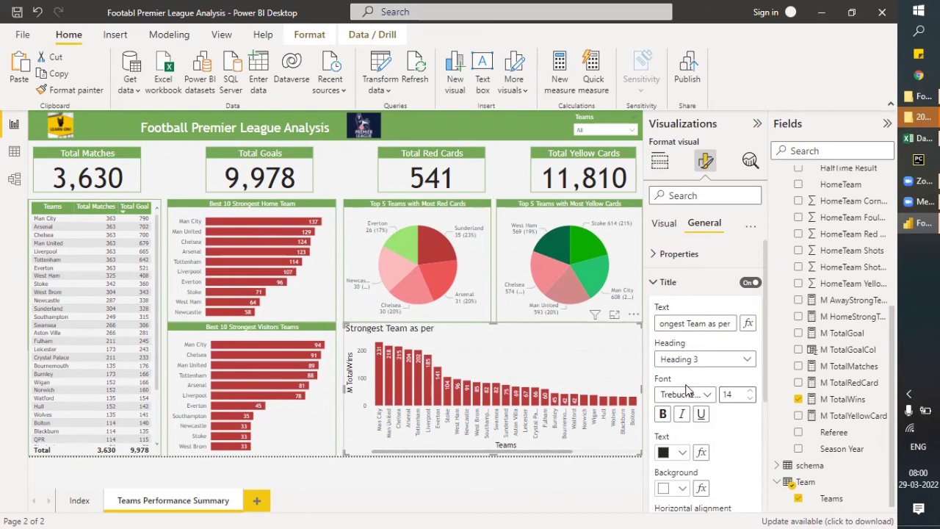
{"action": "type", "text": " Matches Won"}
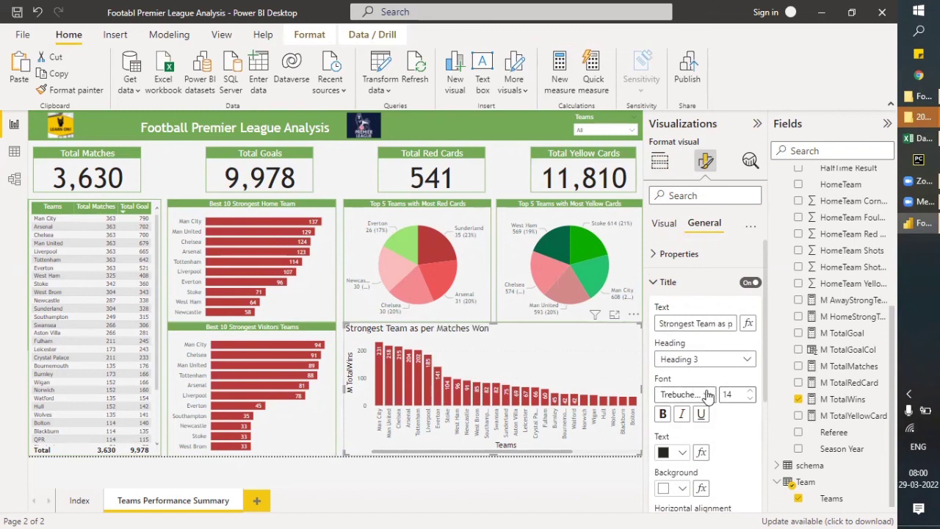
Set the column chart title's font to Tahoma at size 10
{"action": "left_click", "coordinate": [707, 394]}
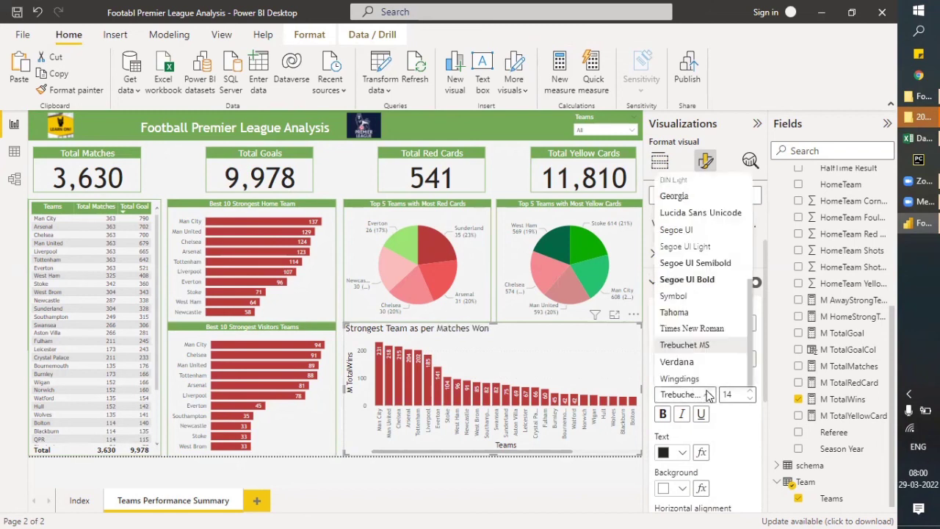
{"action": "left_click", "coordinate": [674, 313]}
{"action": "left_click", "coordinate": [750, 398]}
{"action": "left_click", "coordinate": [750, 398]}
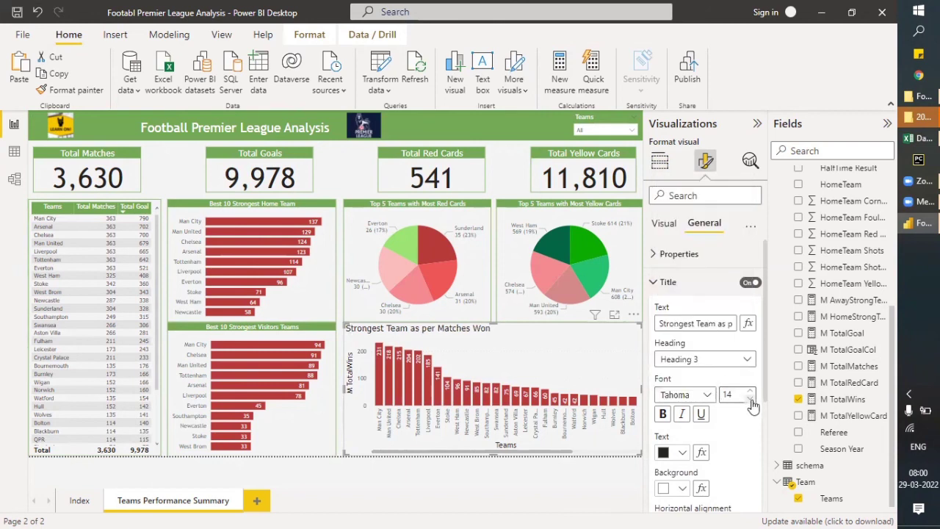
{"action": "left_click", "coordinate": [750, 398]}
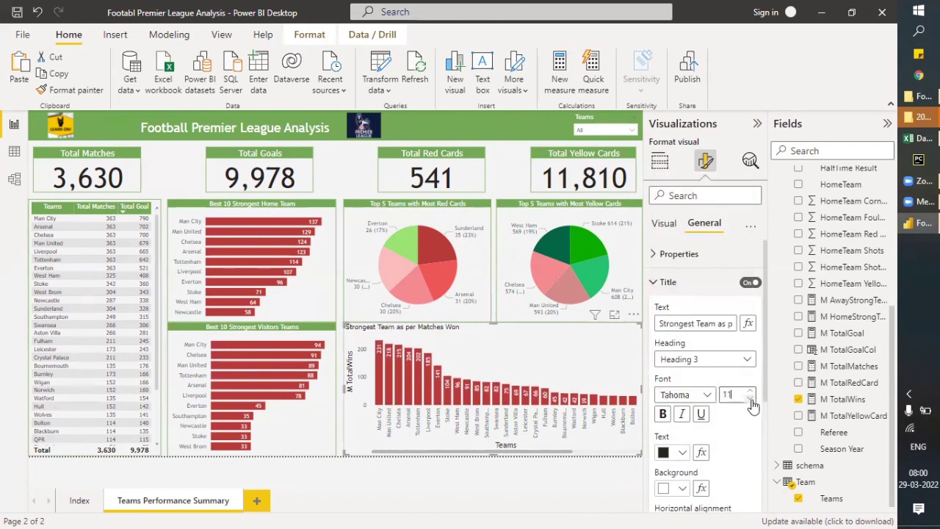
{"action": "left_click", "coordinate": [749, 398]}
Give the column chart's title a green background and white text, and center it horizontally
{"action": "scroll", "coordinate": [735, 404], "scroll_direction": "down", "scroll_amount": 1}
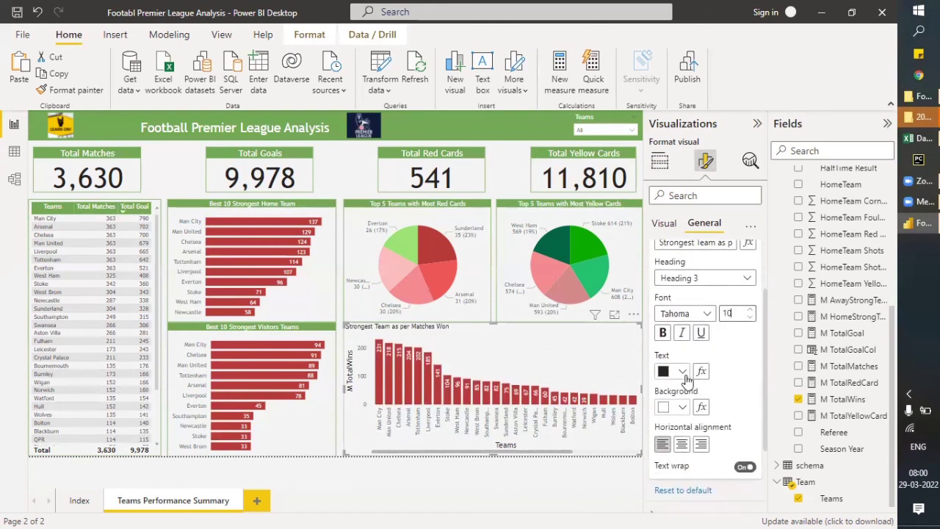
{"action": "left_click", "coordinate": [683, 408]}
{"action": "left_click", "coordinate": [672, 348]}
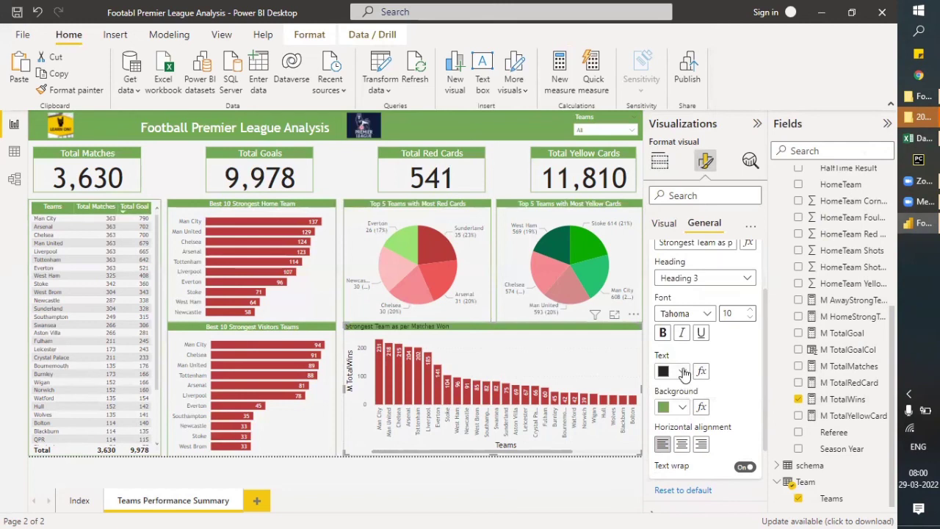
{"action": "left_click", "coordinate": [682, 371]}
{"action": "left_click", "coordinate": [689, 314]}
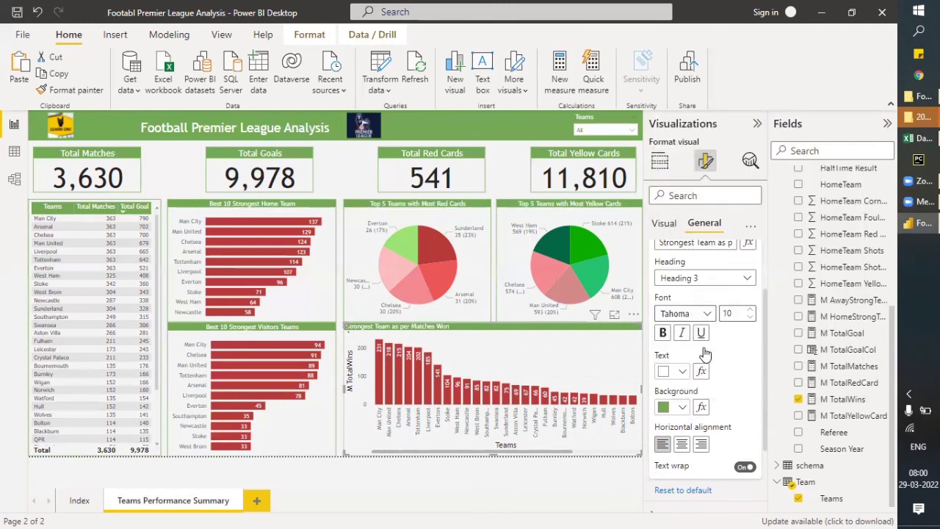
{"action": "left_click", "coordinate": [681, 444]}
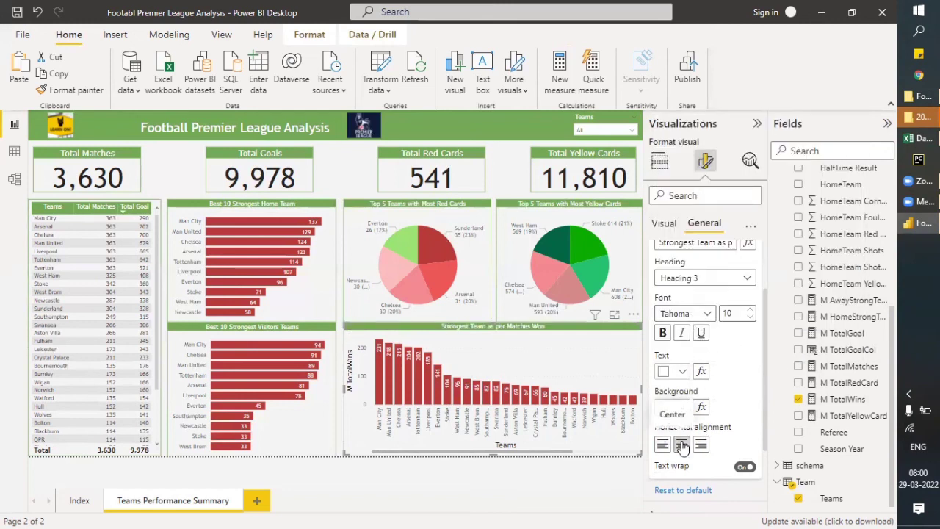
Try a green background for the whole column chart, and set the background color to white instead
{"action": "scroll", "coordinate": [682, 445], "scroll_direction": "down", "scroll_amount": 3}
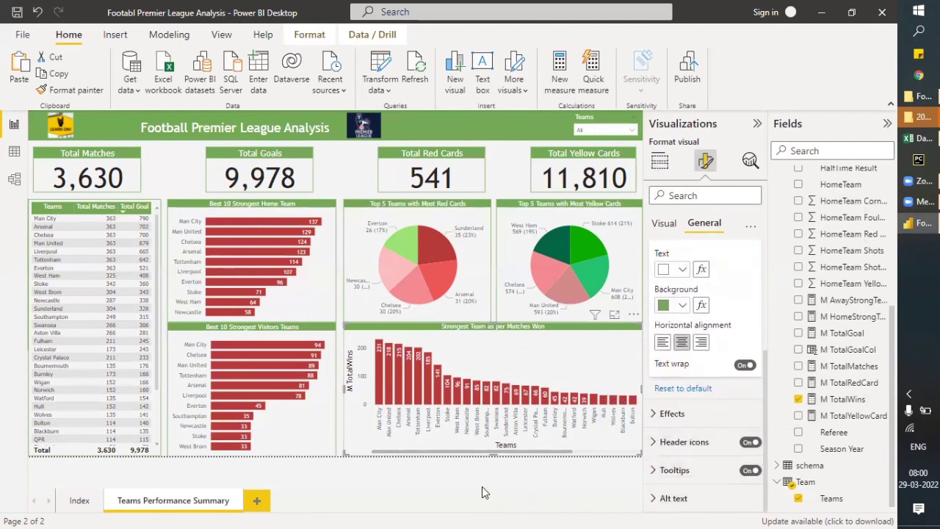
{"action": "scroll", "coordinate": [682, 439], "scroll_direction": "up", "scroll_amount": 3}
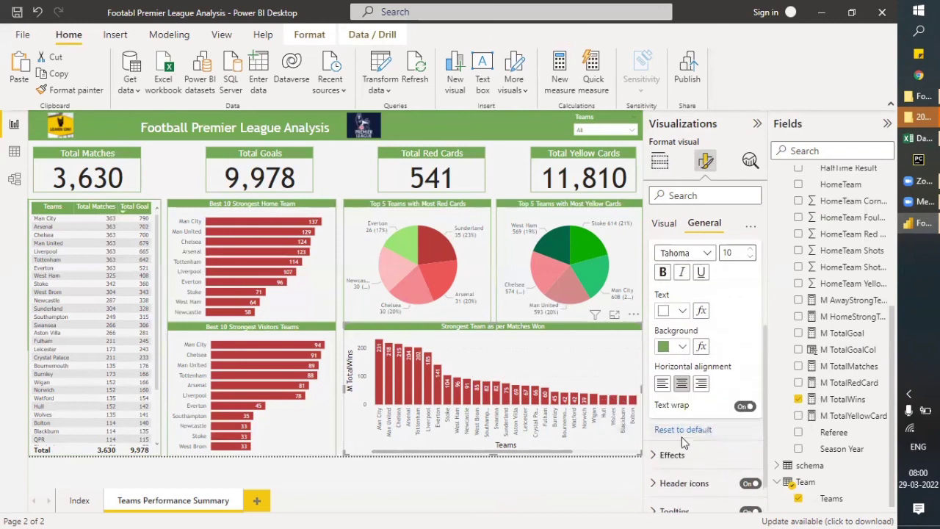
{"action": "left_click", "coordinate": [710, 509]}
{"action": "scroll", "coordinate": [714, 478], "scroll_direction": "down", "scroll_amount": 5}
{"action": "scroll", "coordinate": [713, 454], "scroll_direction": "down", "scroll_amount": 2}
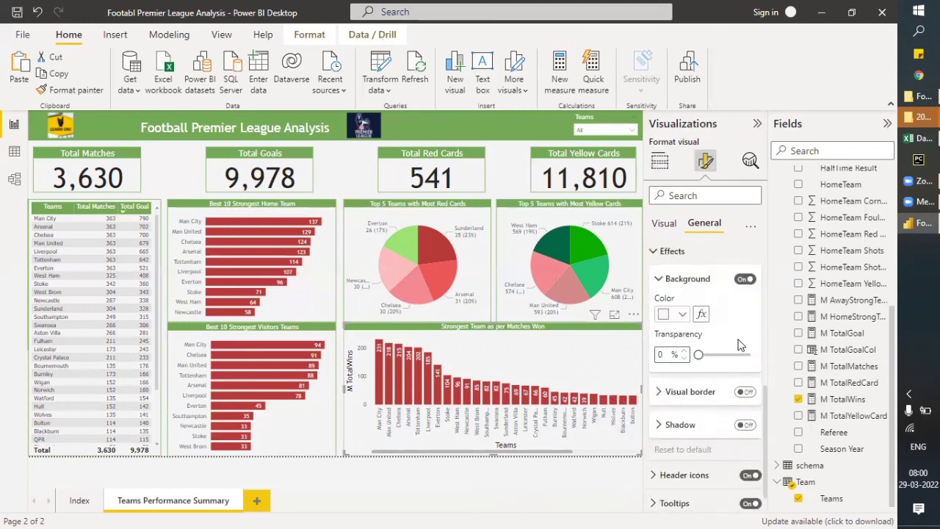
{"action": "left_click", "coordinate": [685, 316]}
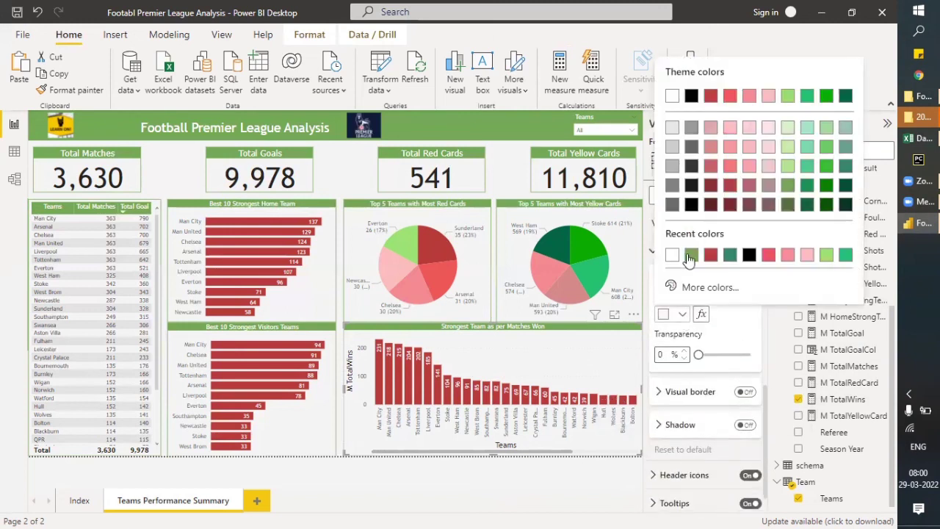
{"action": "left_click", "coordinate": [688, 252]}
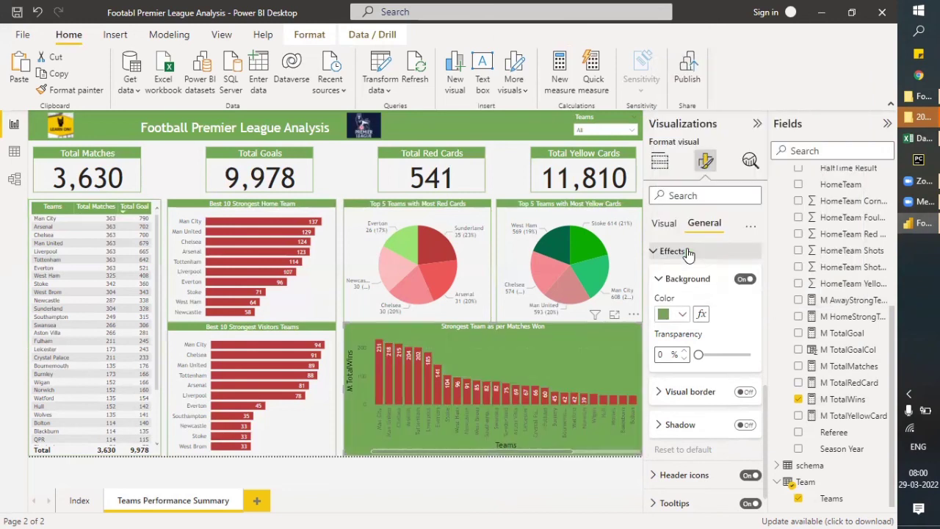
{"action": "left_click", "coordinate": [683, 315]}
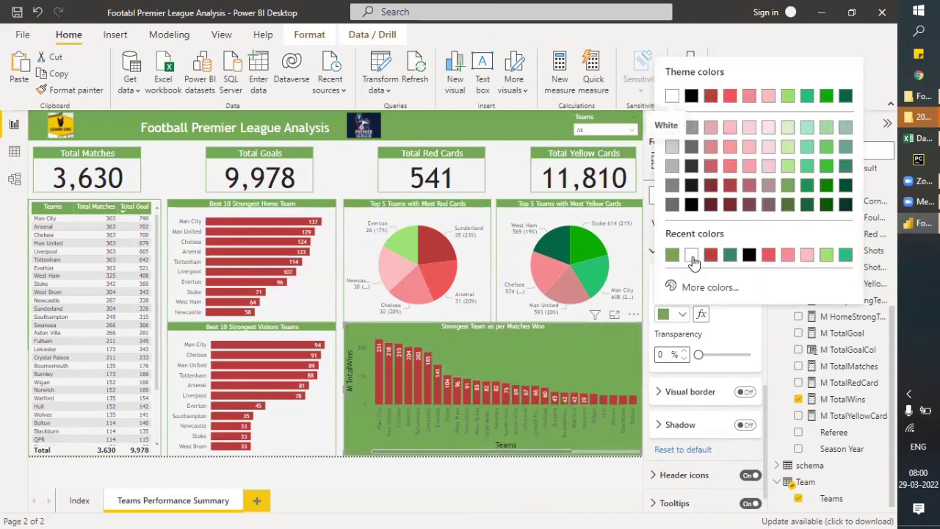
{"action": "left_click", "coordinate": [691, 256]}
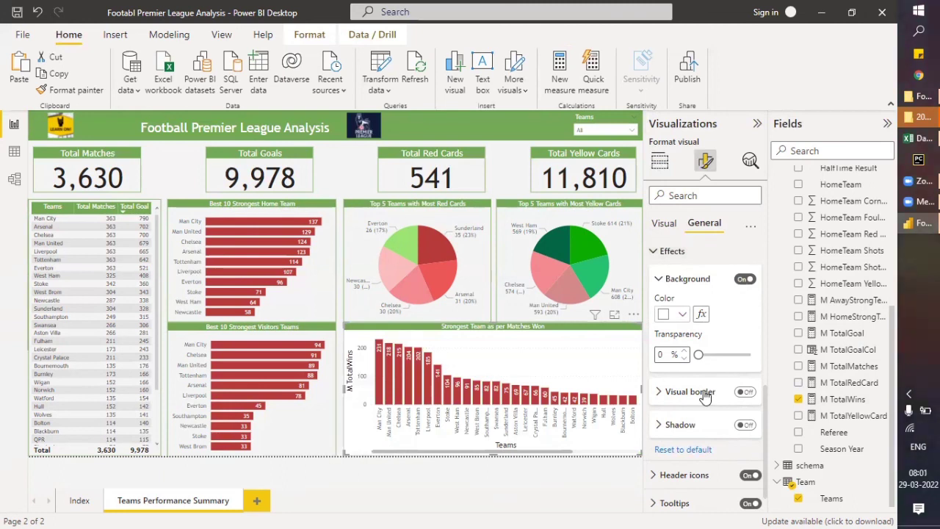
Turn on the column chart's visual border, color it green, and deselect the chart
{"action": "left_click", "coordinate": [746, 393]}
{"action": "left_click", "coordinate": [661, 395]}
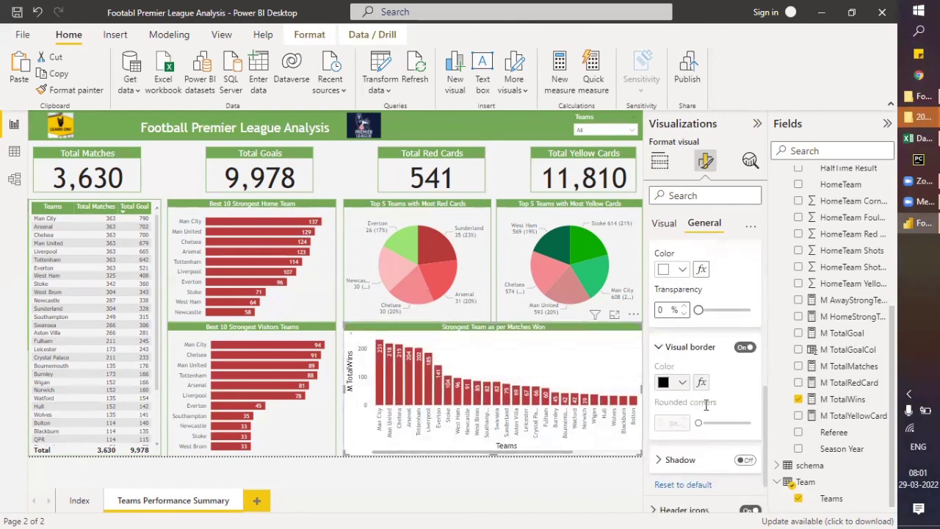
{"action": "scroll", "coordinate": [684, 386], "scroll_direction": "down", "scroll_amount": 1}
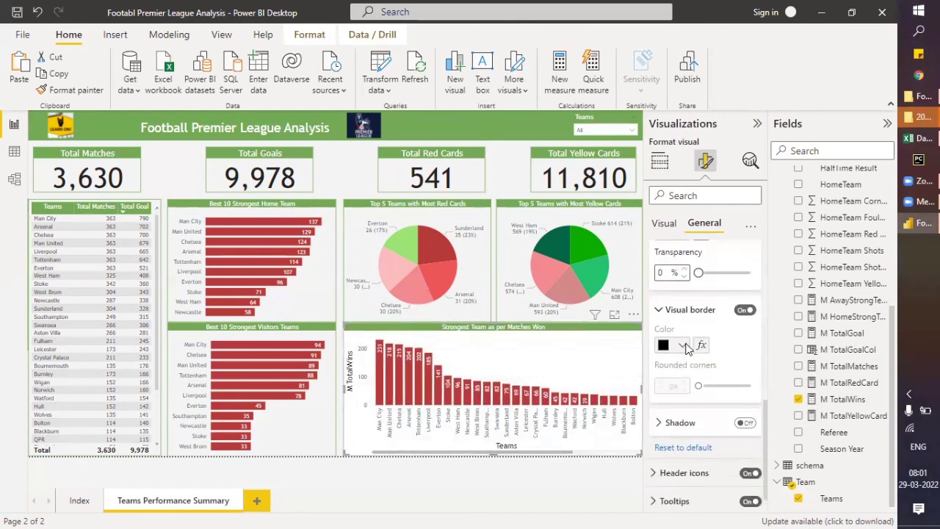
{"action": "left_click", "coordinate": [685, 347]}
{"action": "left_click", "coordinate": [695, 291]}
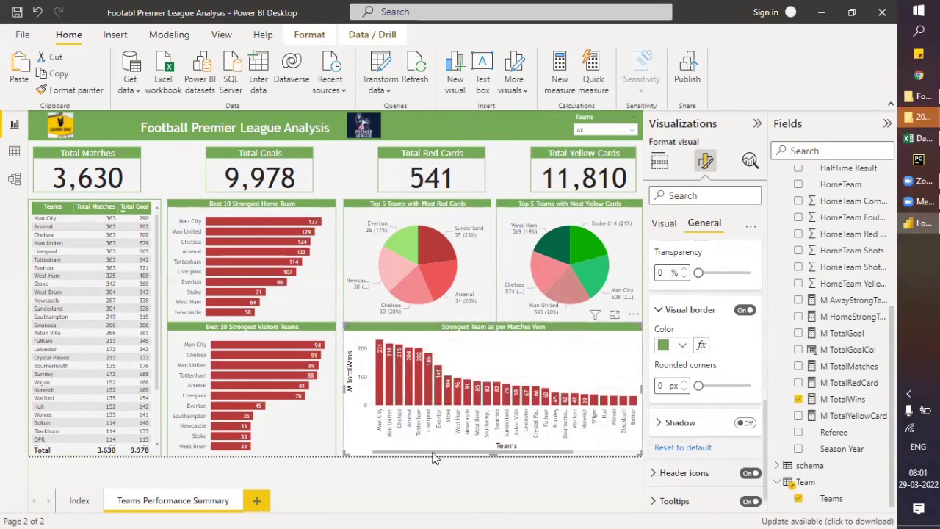
{"action": "left_click", "coordinate": [437, 486]}
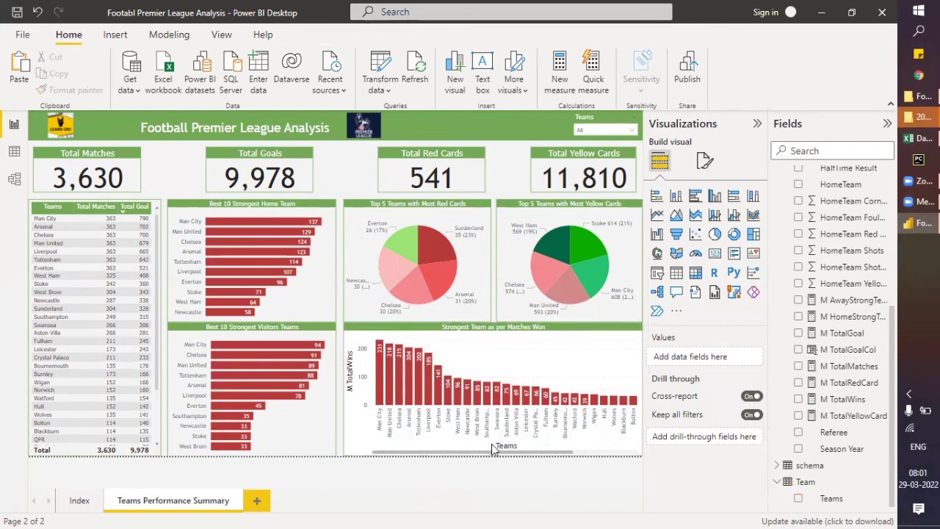
Make more room for the report page, examine each team's wins in the column chart in focus mode, and return to the report
{"action": "left_click", "coordinate": [757, 125]}
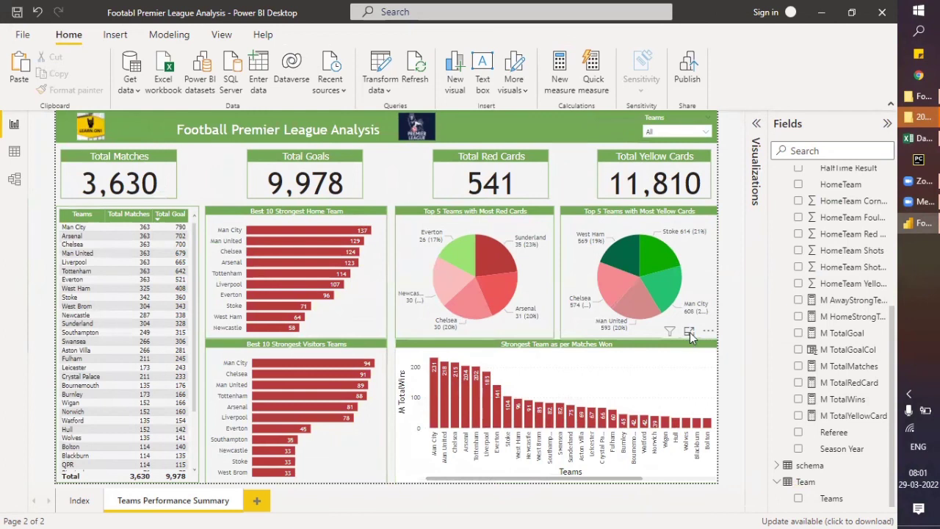
{"action": "left_click", "coordinate": [690, 332]}
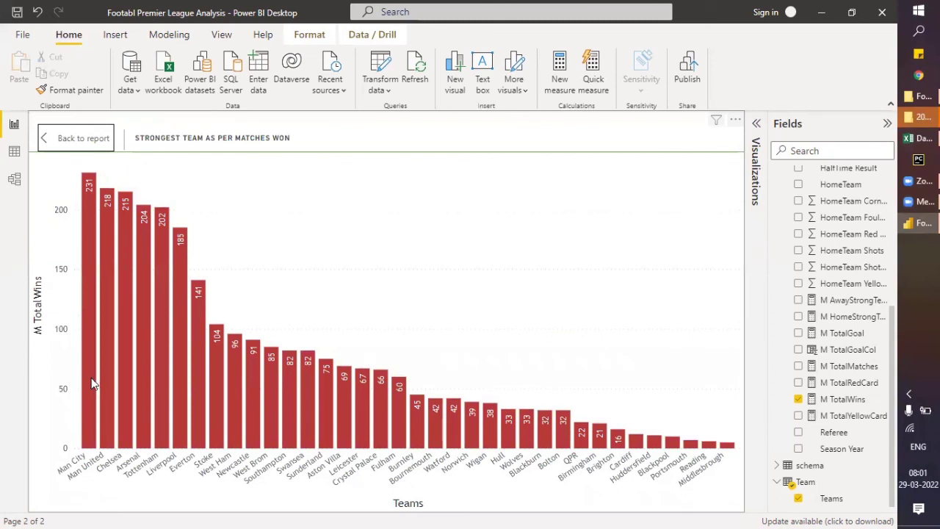
{"action": "mouse_move", "coordinate": [87, 189]}
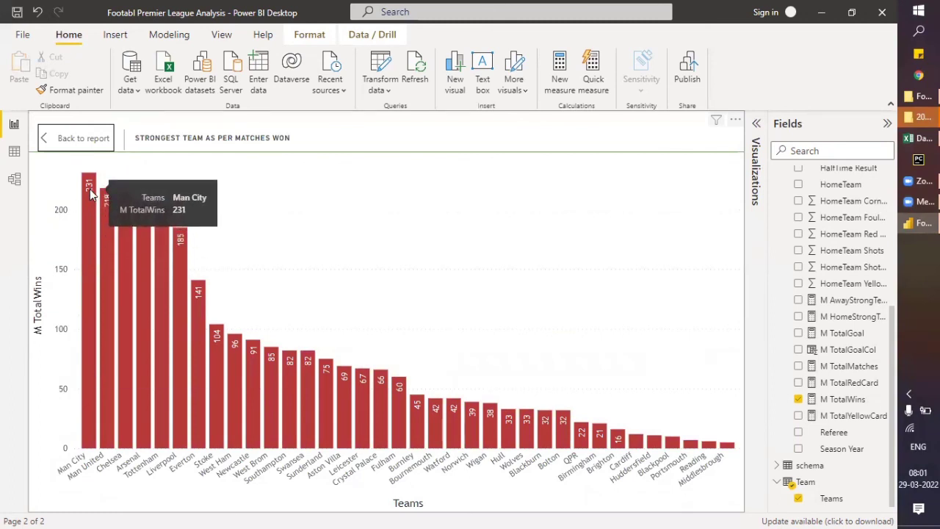
{"action": "mouse_move", "coordinate": [108, 220]}
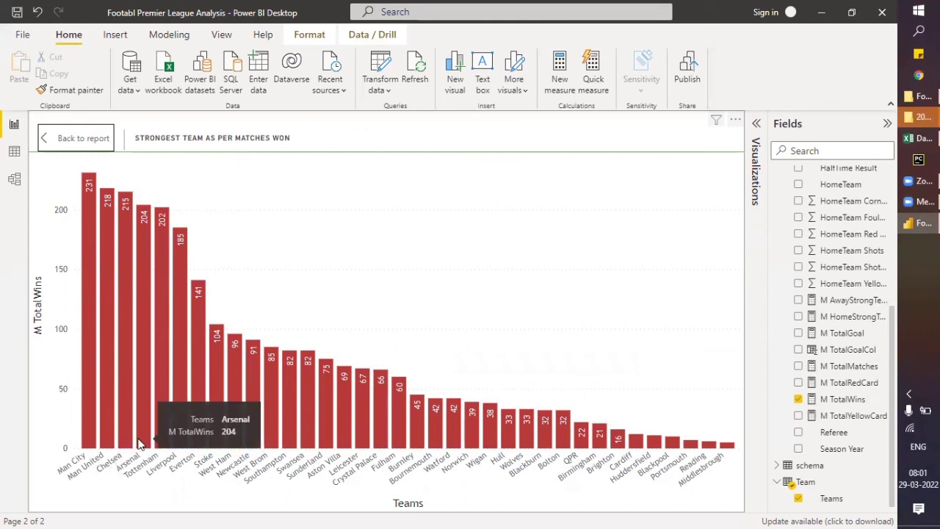
{"action": "left_click", "coordinate": [51, 139]}
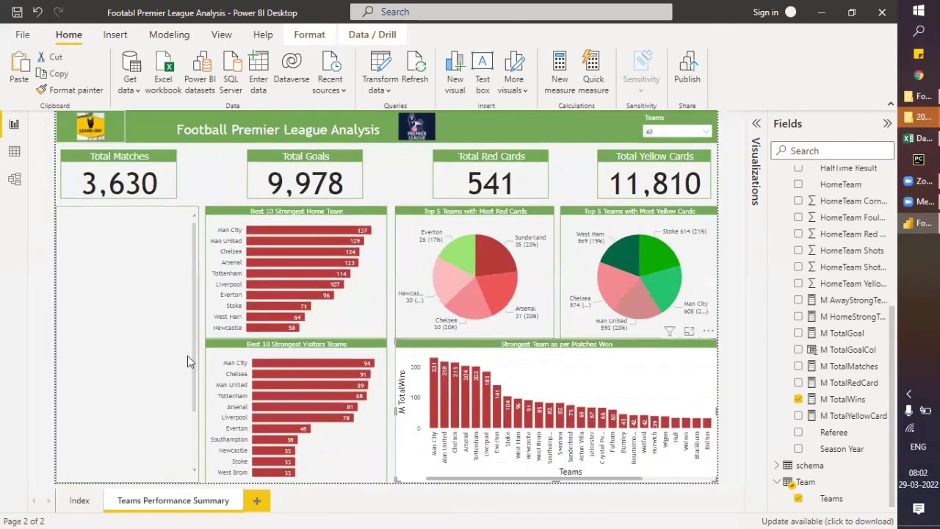
Cross-filter the report page by Everton from the red cards pie chart to examine the team's figures, and clear the selection
{"action": "left_click", "coordinate": [681, 135]}
{"action": "left_click", "coordinate": [682, 135]}
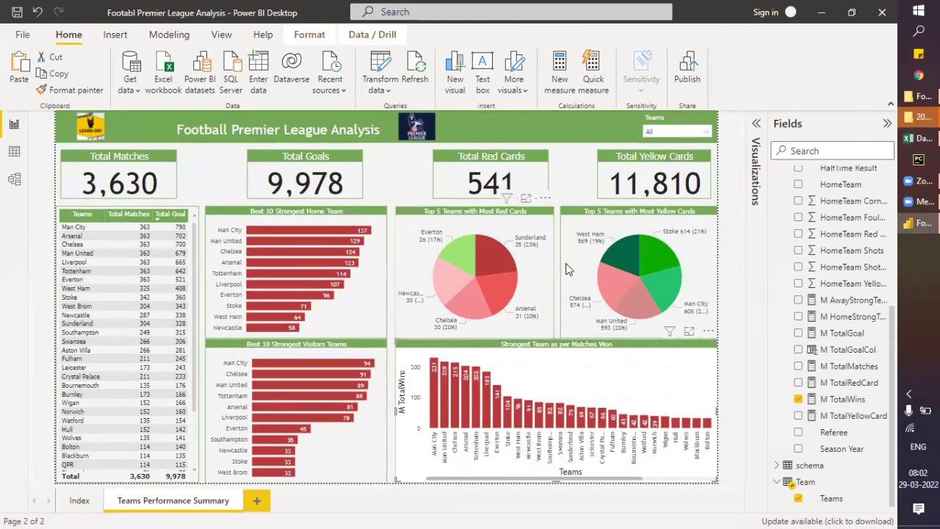
{"action": "left_click", "coordinate": [457, 250]}
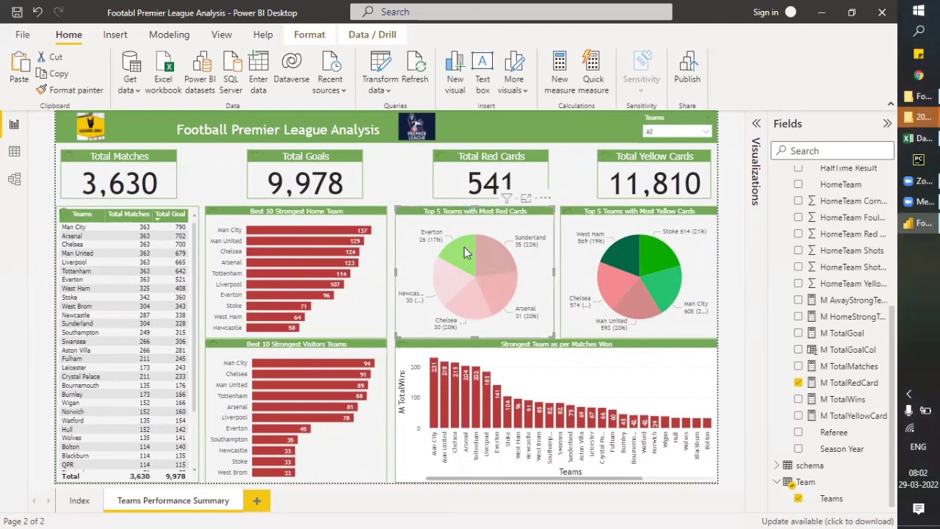
{"action": "left_click", "coordinate": [122, 236]}
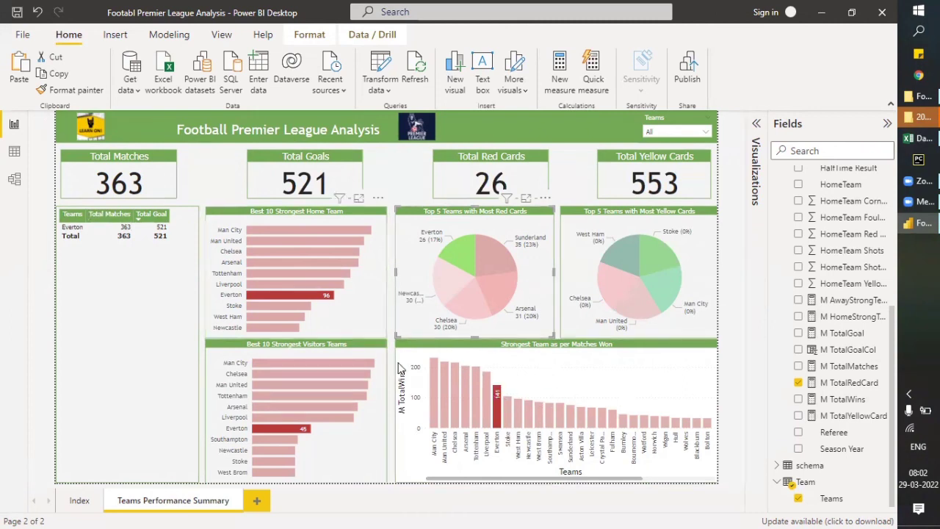
{"action": "mouse_move", "coordinate": [456, 253]}
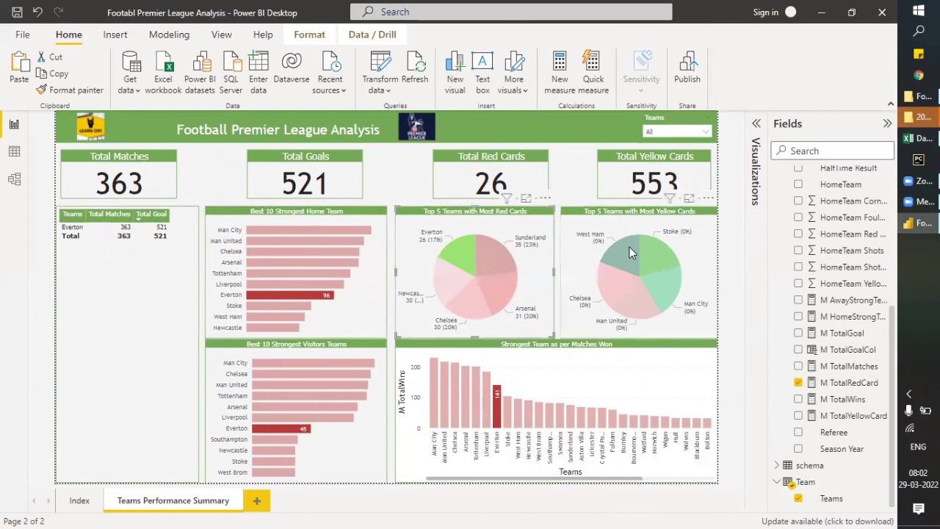
{"action": "left_click", "coordinate": [466, 251]}
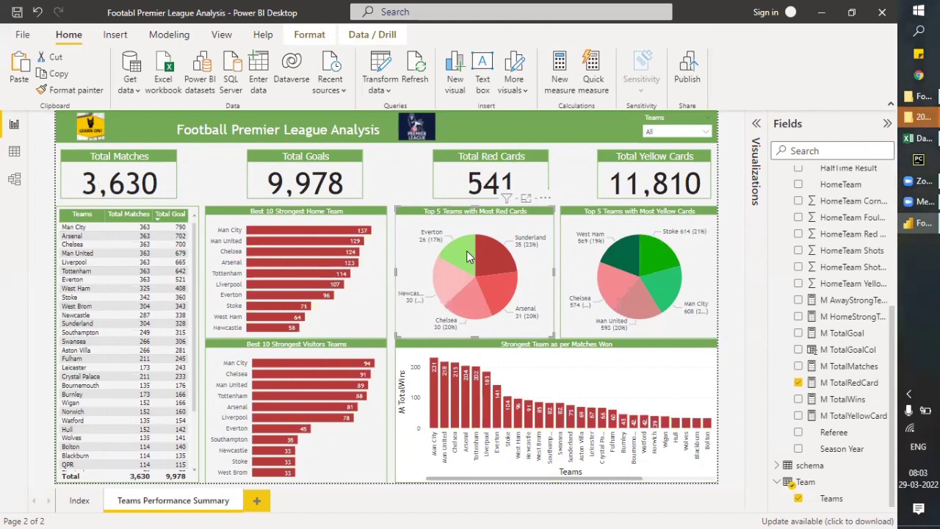
{"action": "left_click", "coordinate": [397, 171]}
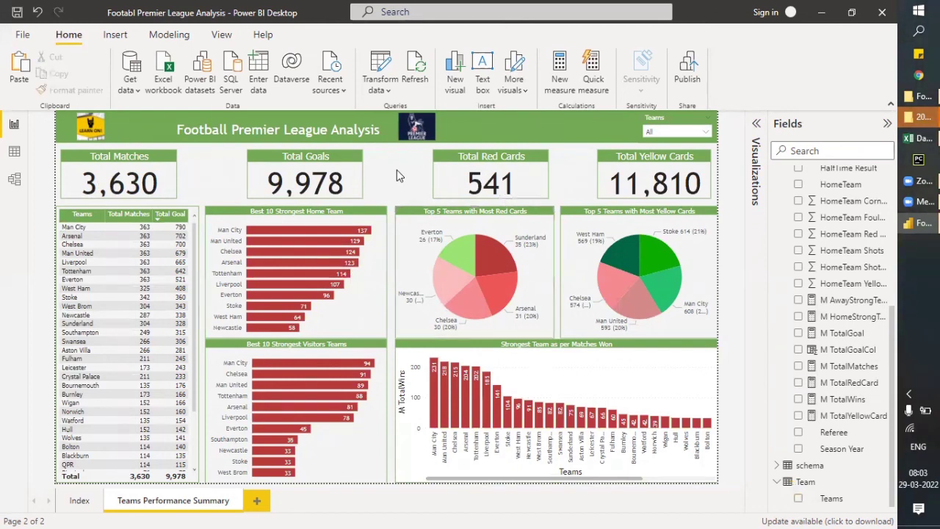